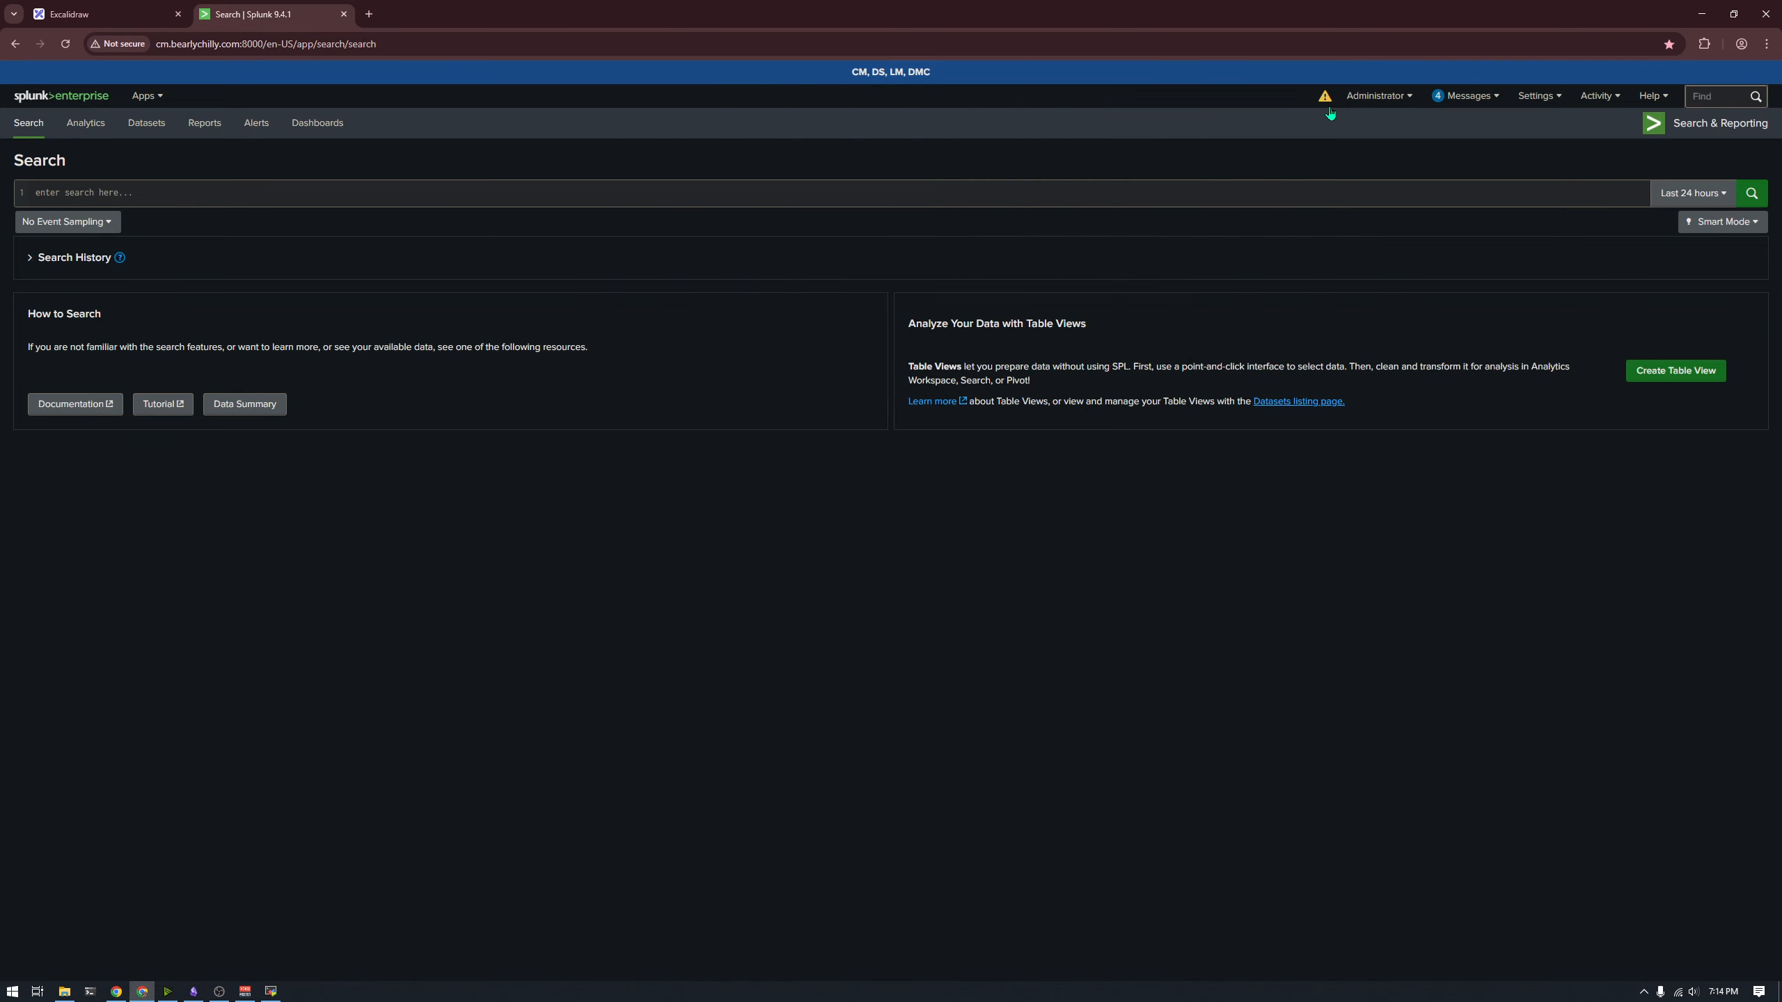
Step: Examine the iowait warning's root cause and unhealthy instances in the Splunk deployment health report
click(1327, 101)
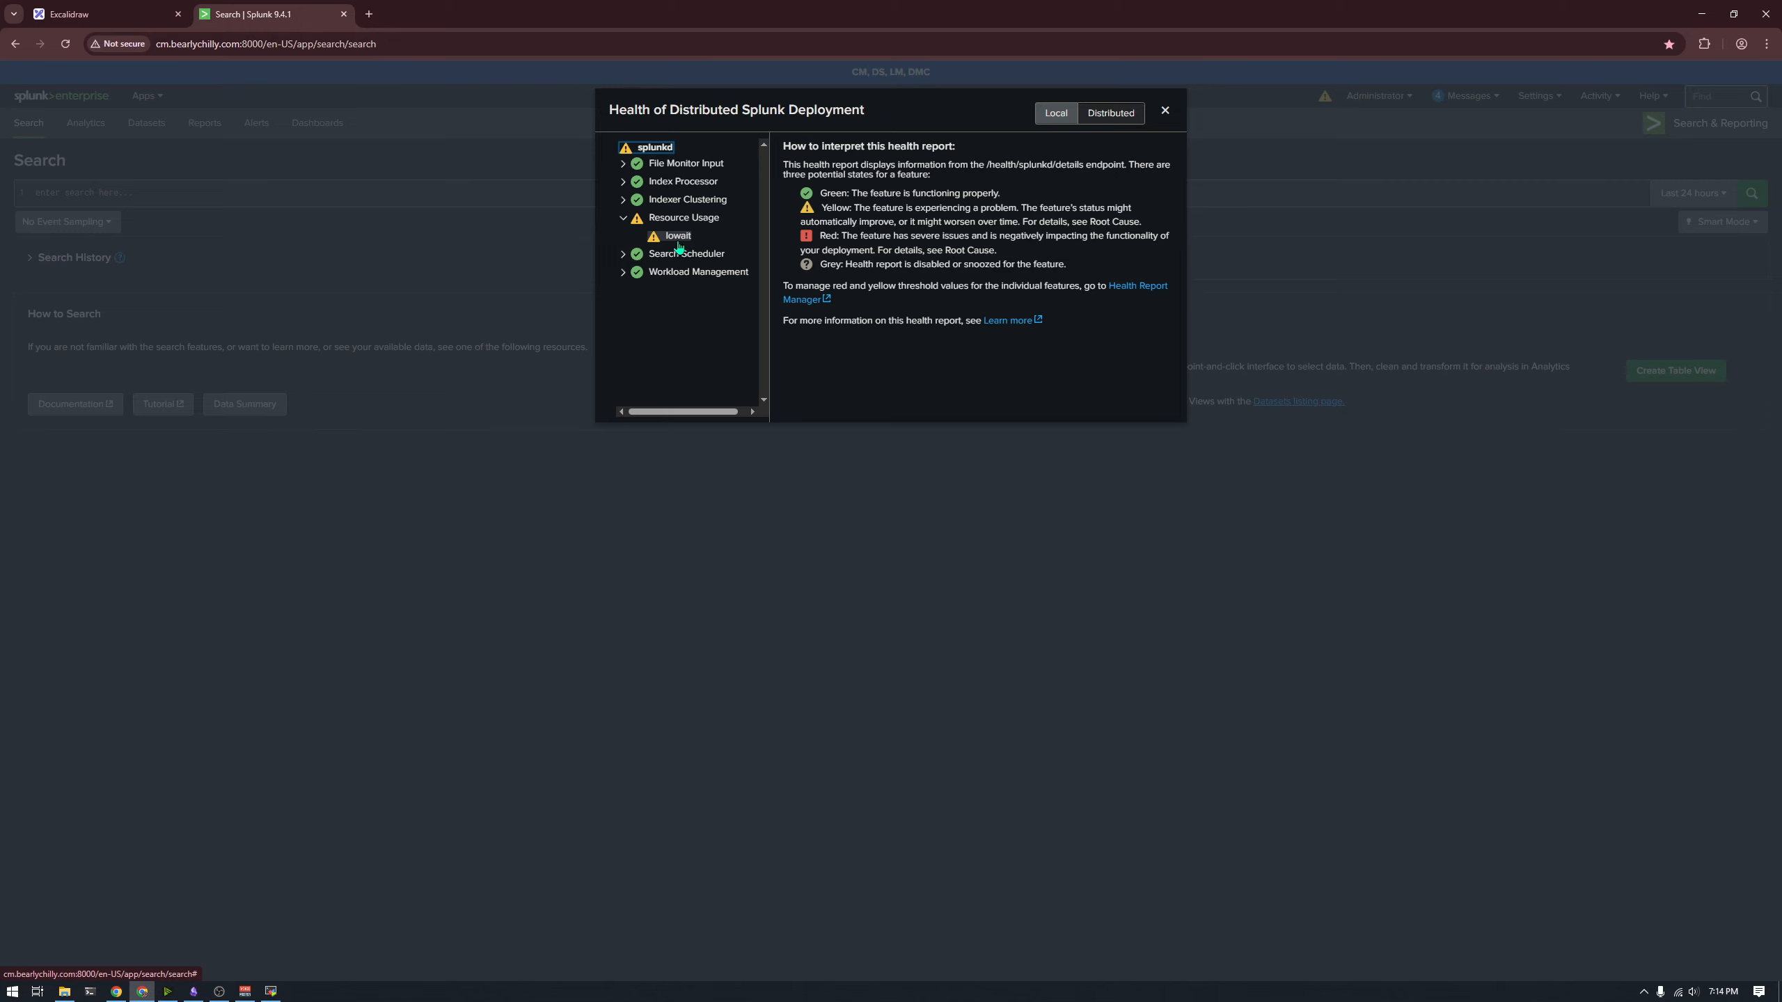
click(1314, 103)
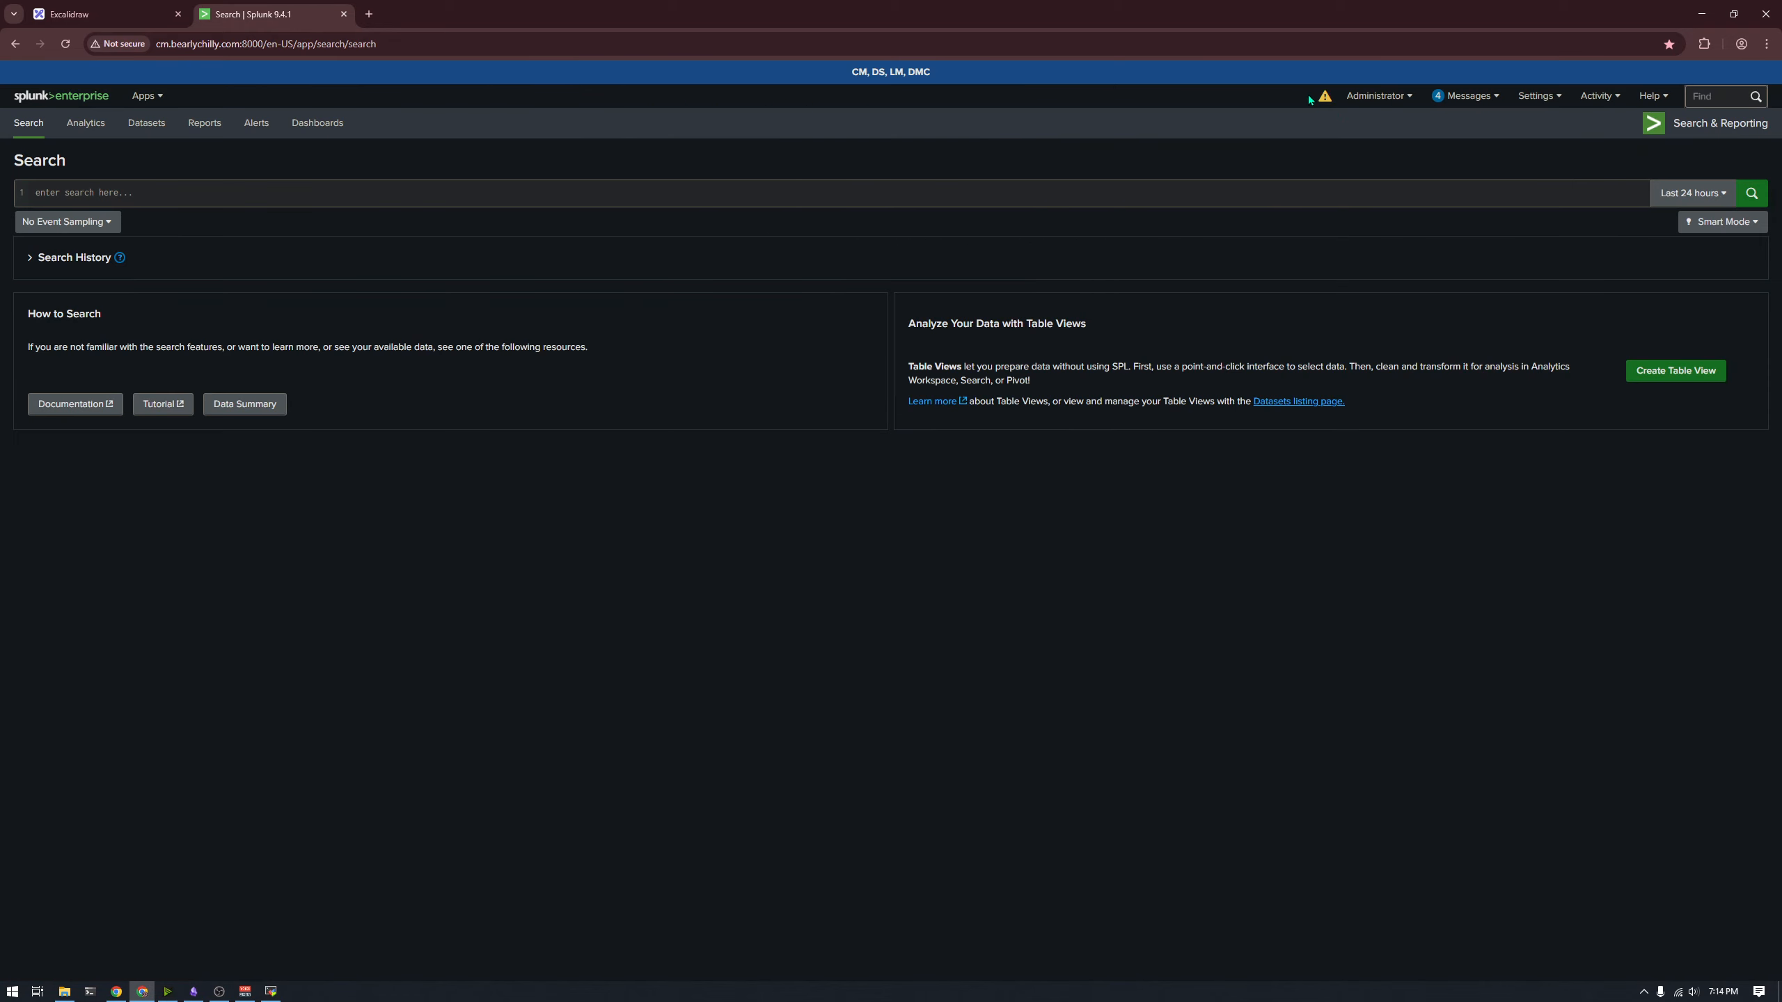
click(1325, 98)
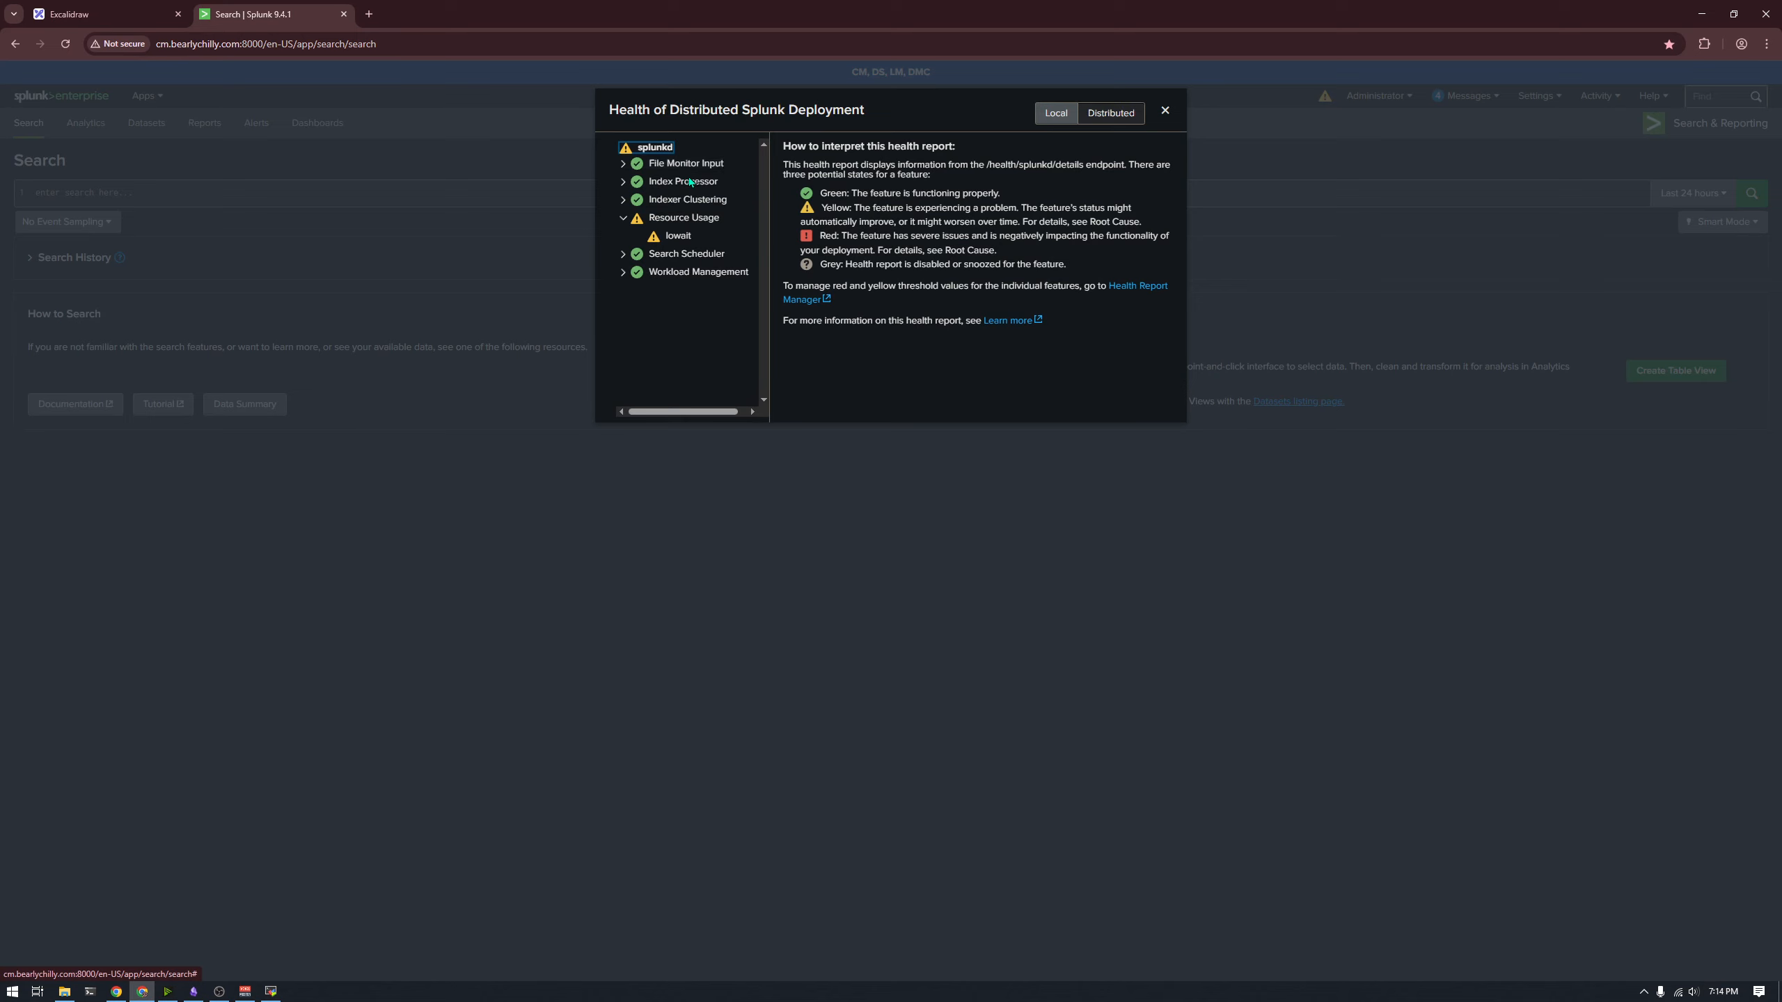
click(675, 236)
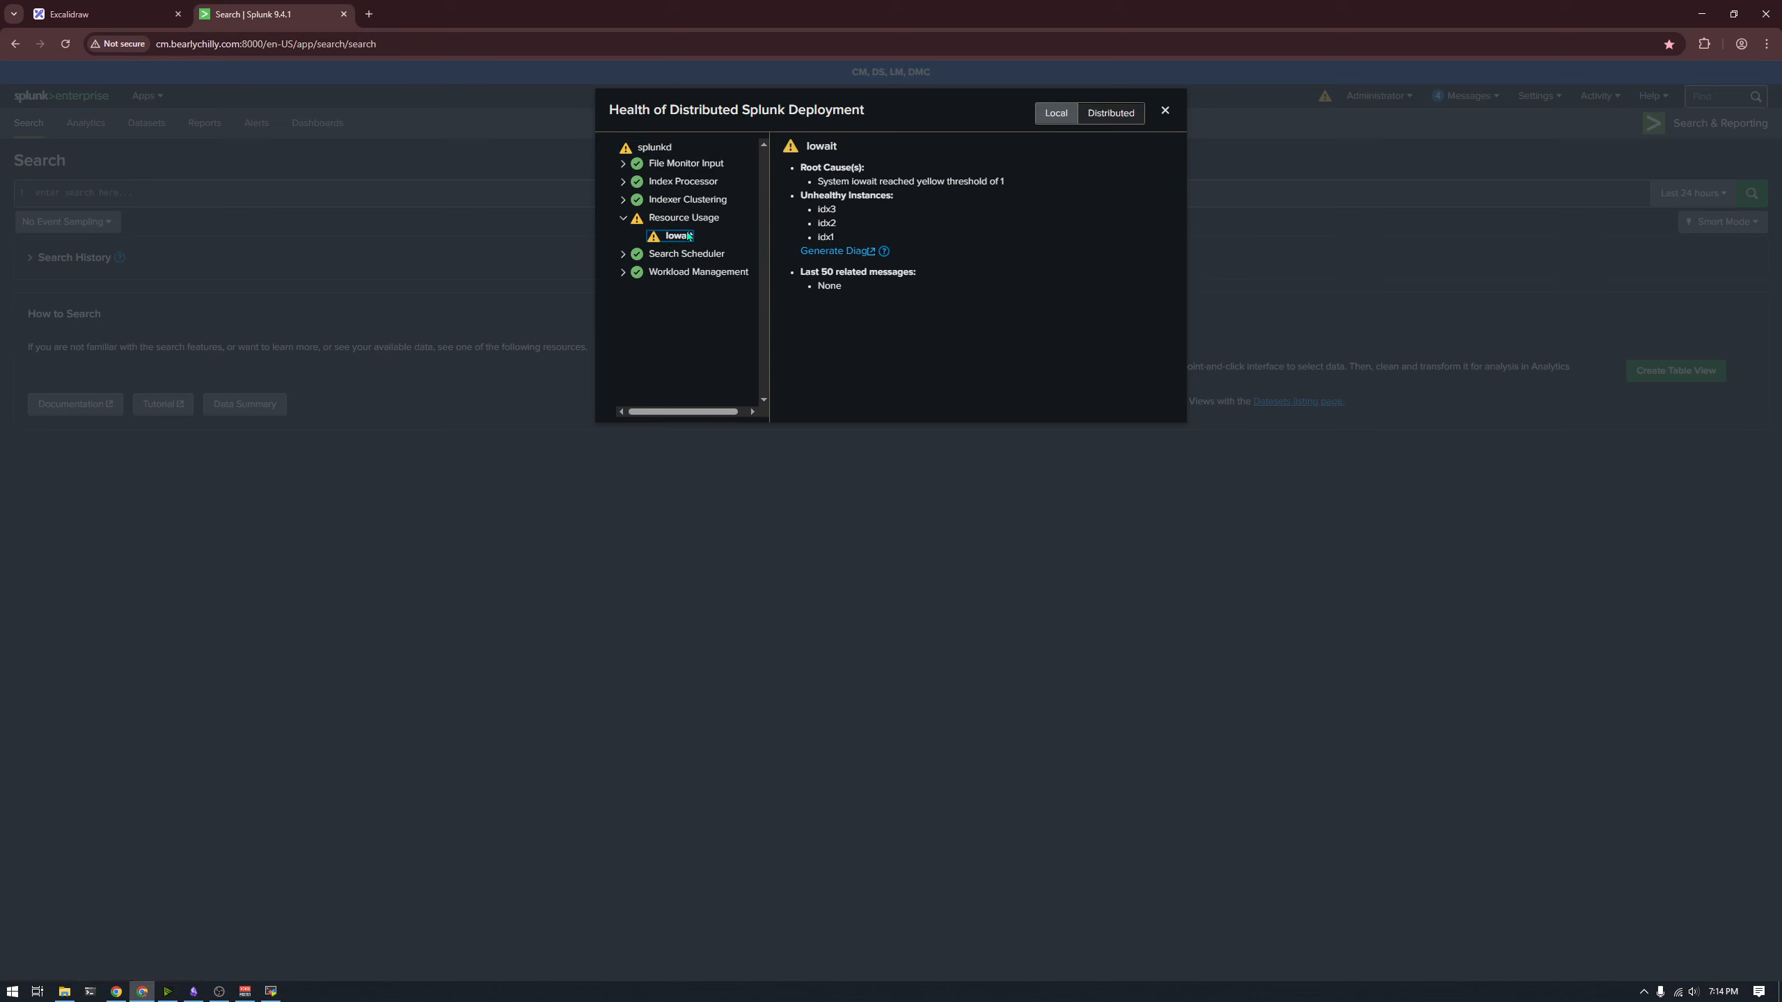
click(302, 218)
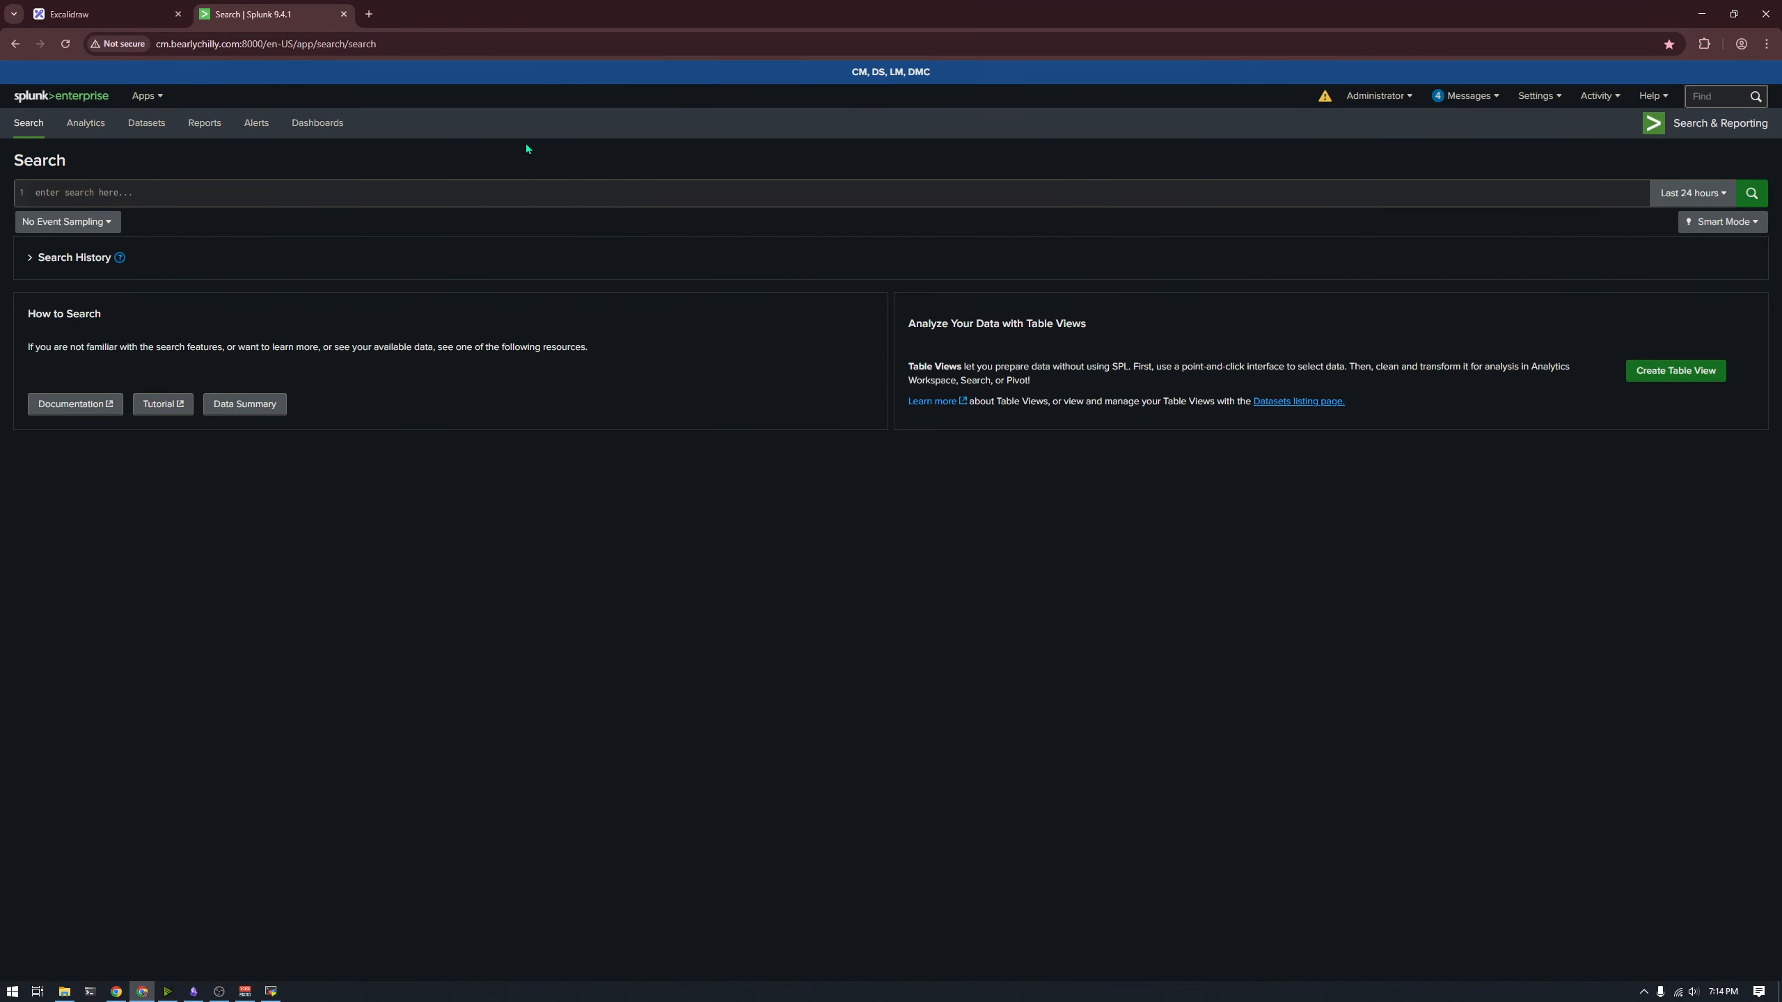
Step: Compare the iowait warning's unhealthy instances with the indexers IDX1, IDX2 and IDX3 in the Excalidraw lab diagram
click(185, 17)
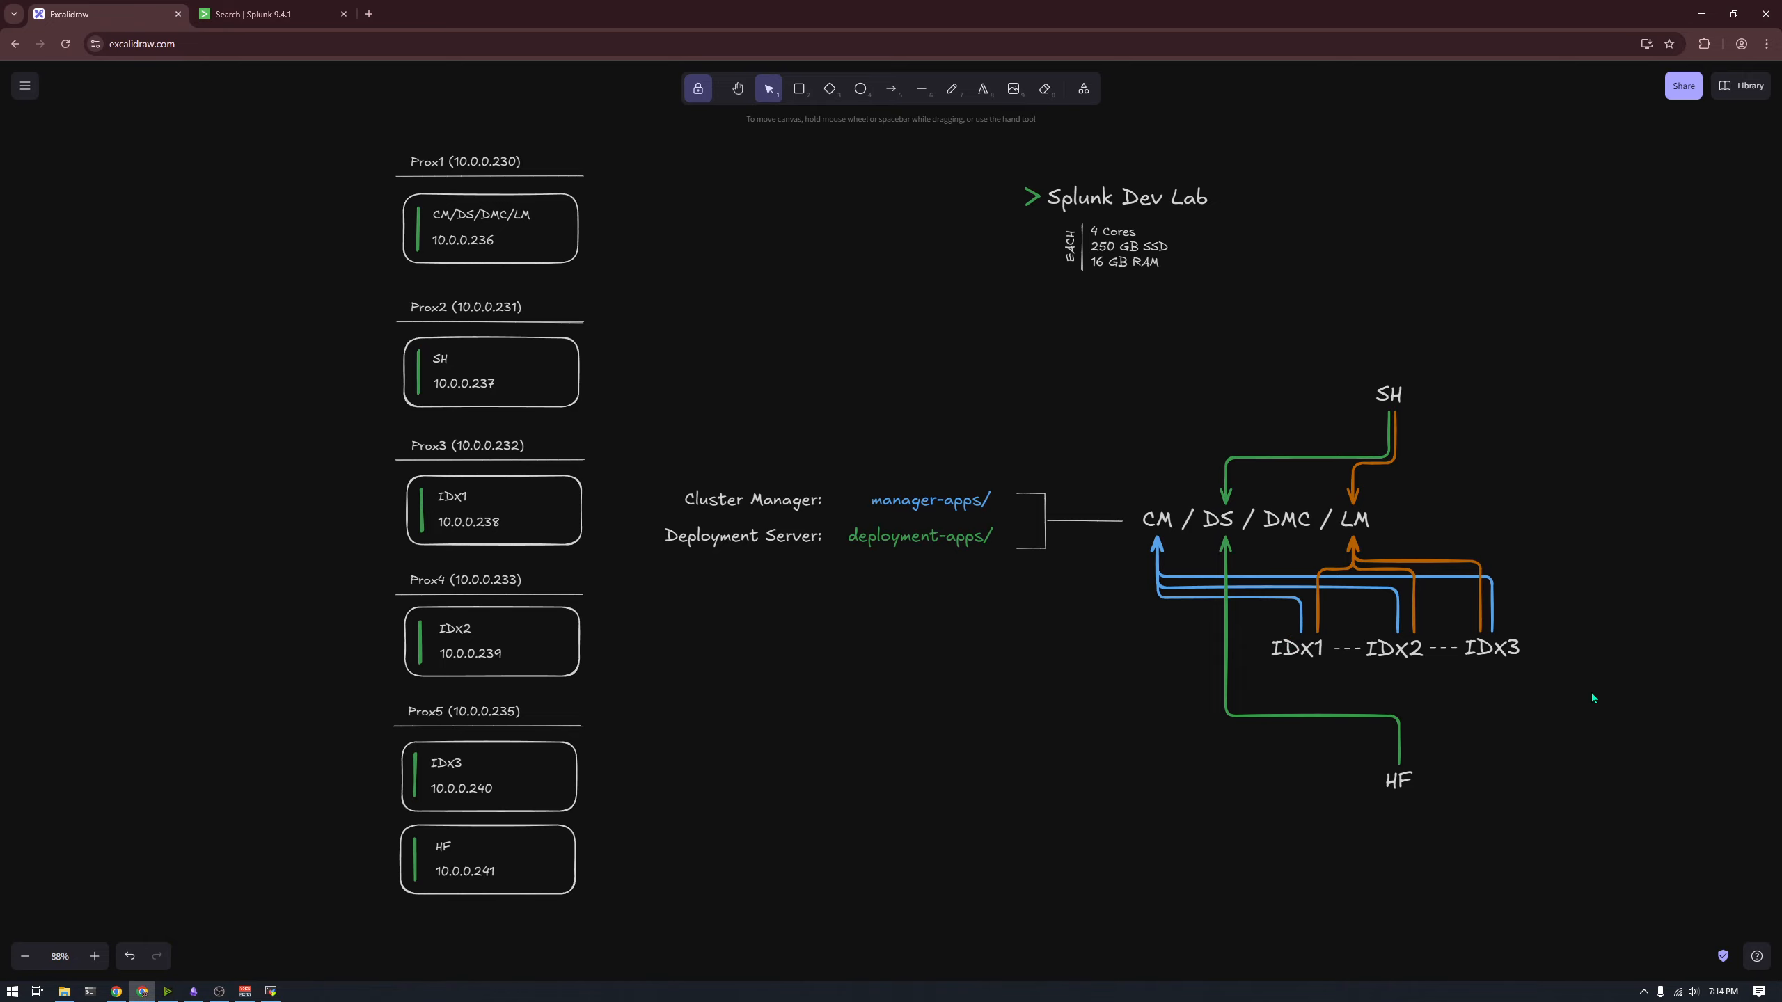
drag(1585, 695, 1200, 627)
click(253, 13)
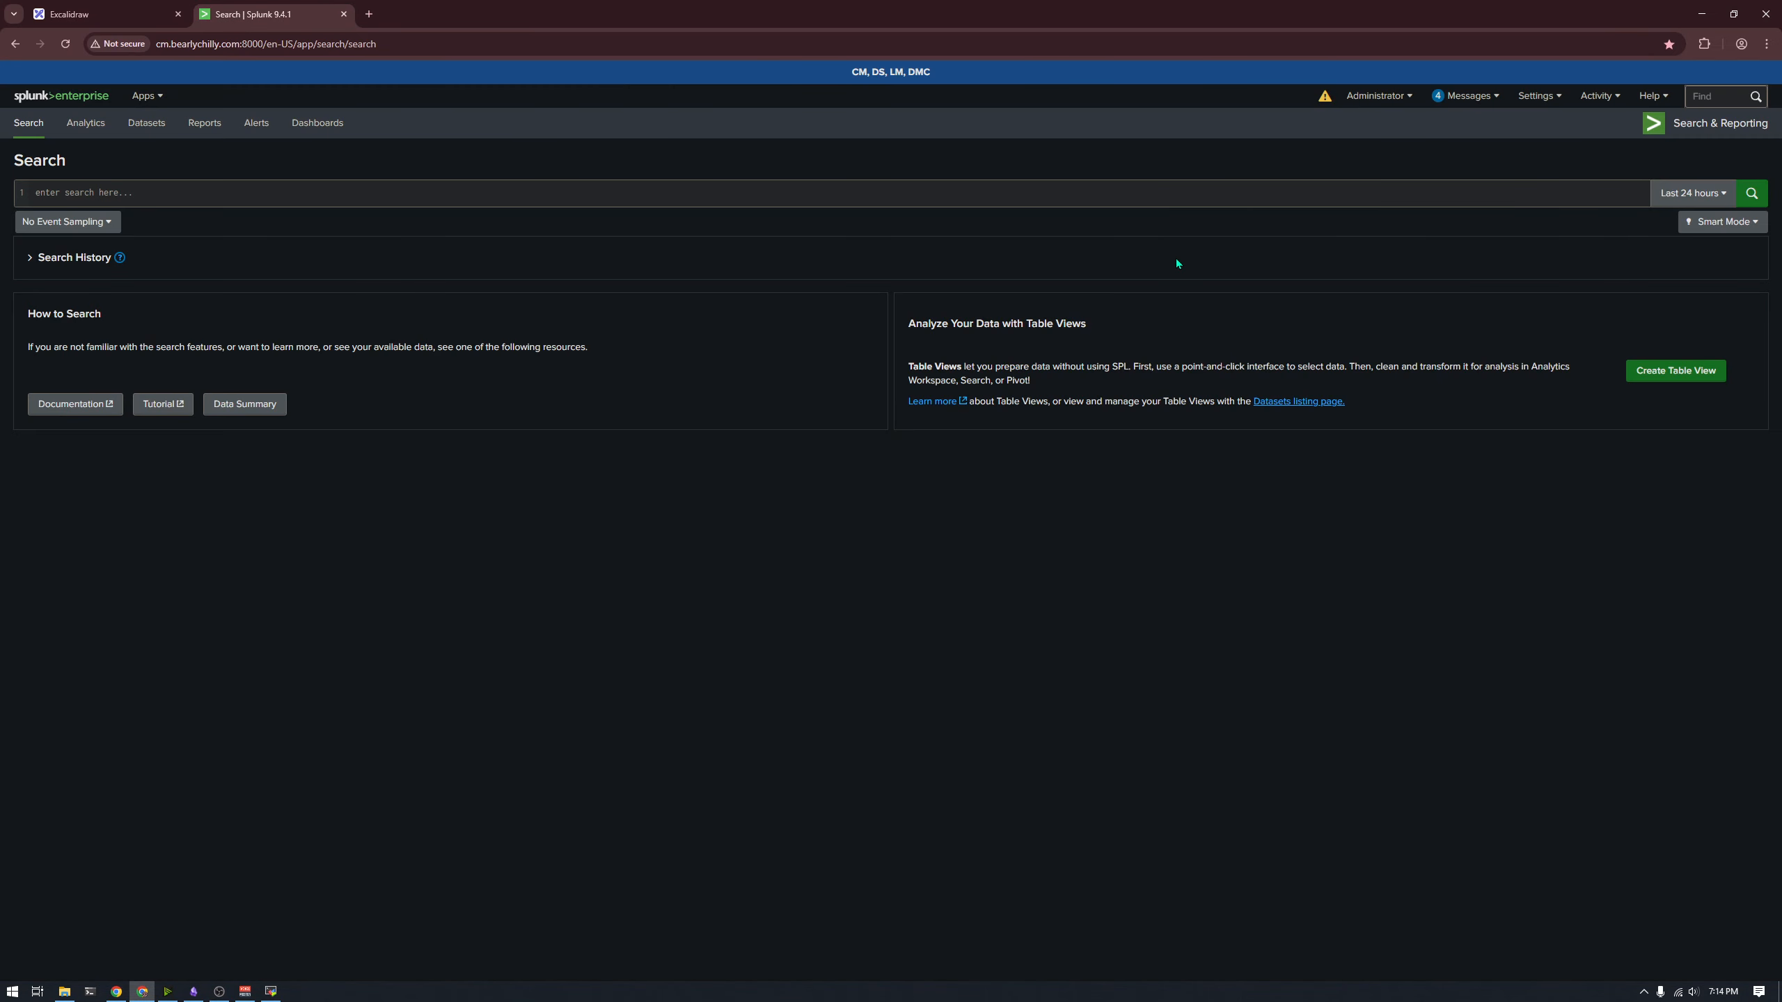
click(1325, 96)
click(678, 235)
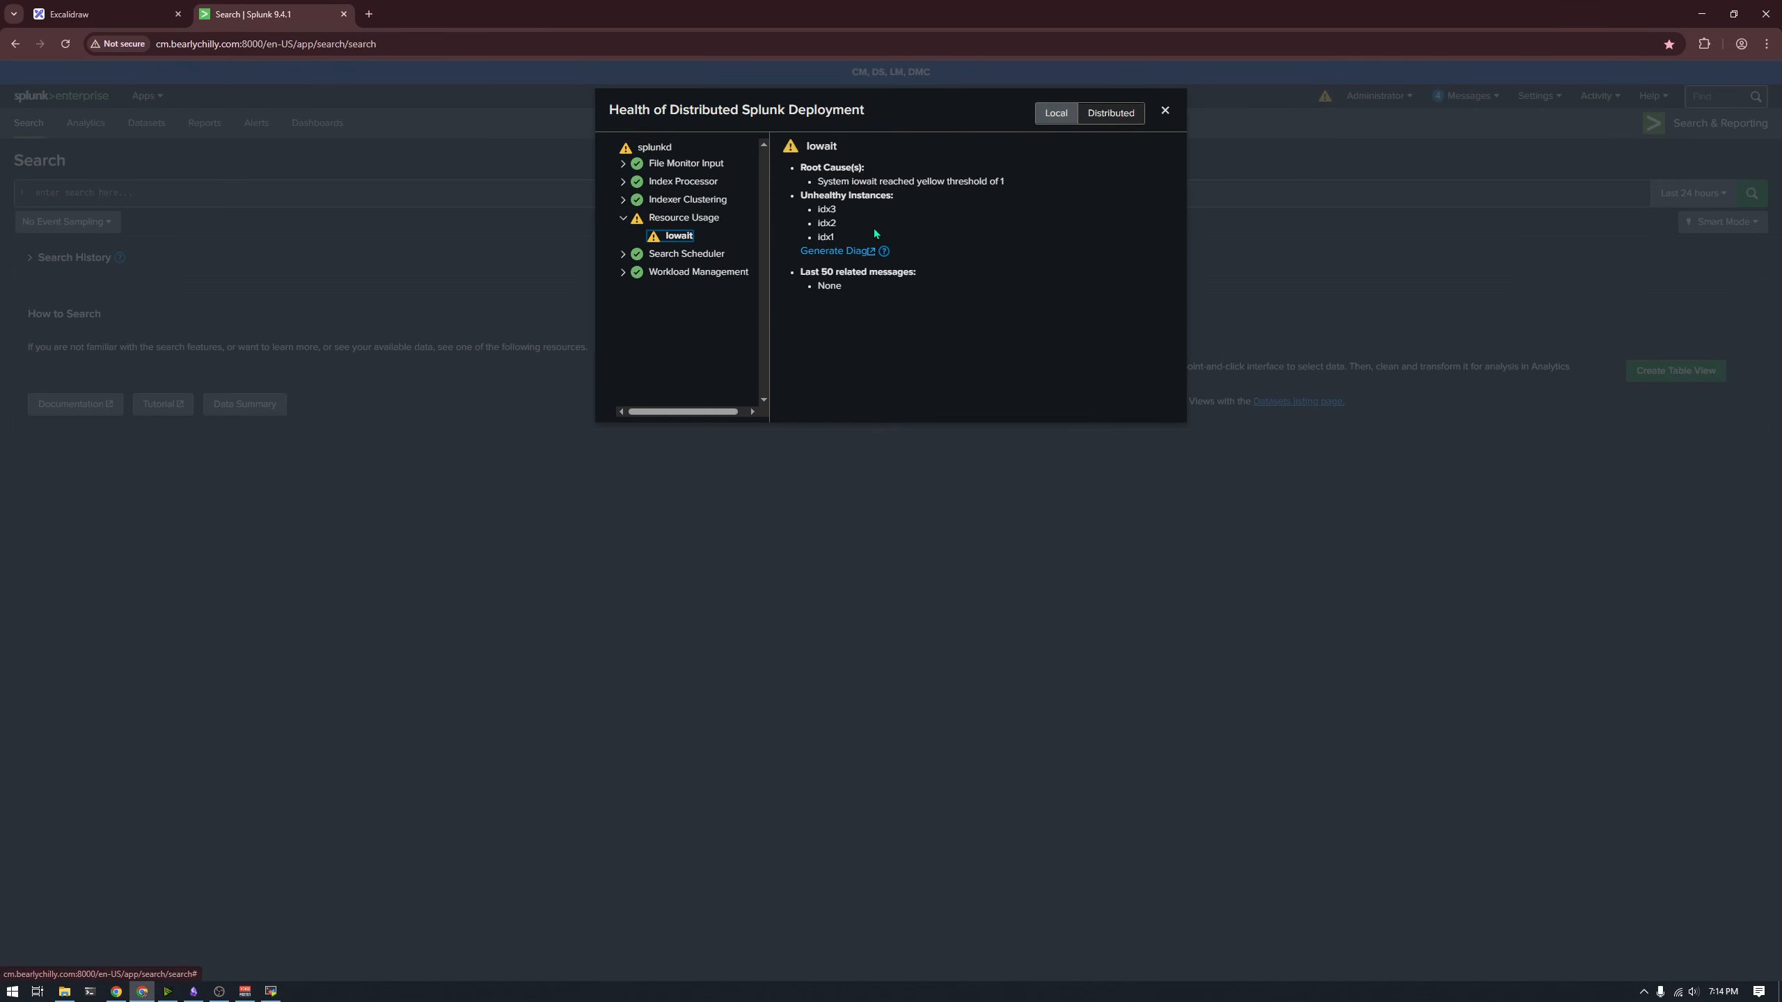
drag(874, 229, 908, 220)
click(69, 14)
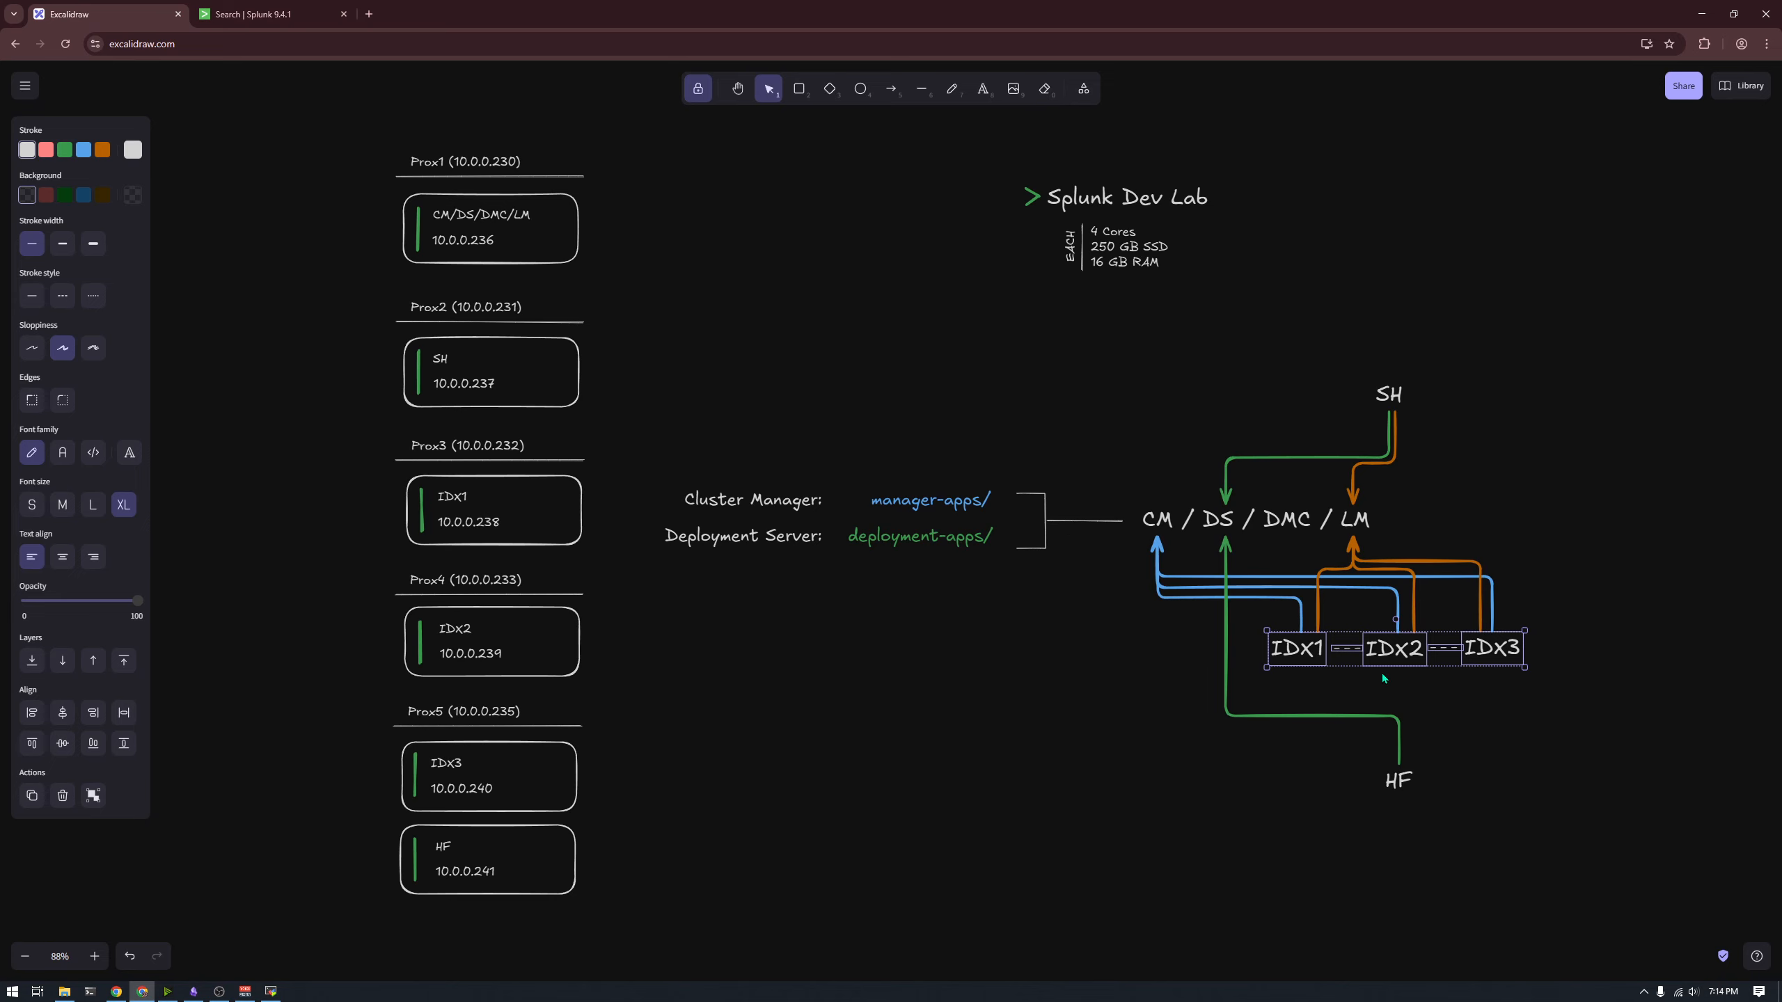
scroll(1413, 688, right, 1)
click(1397, 700)
click(323, 10)
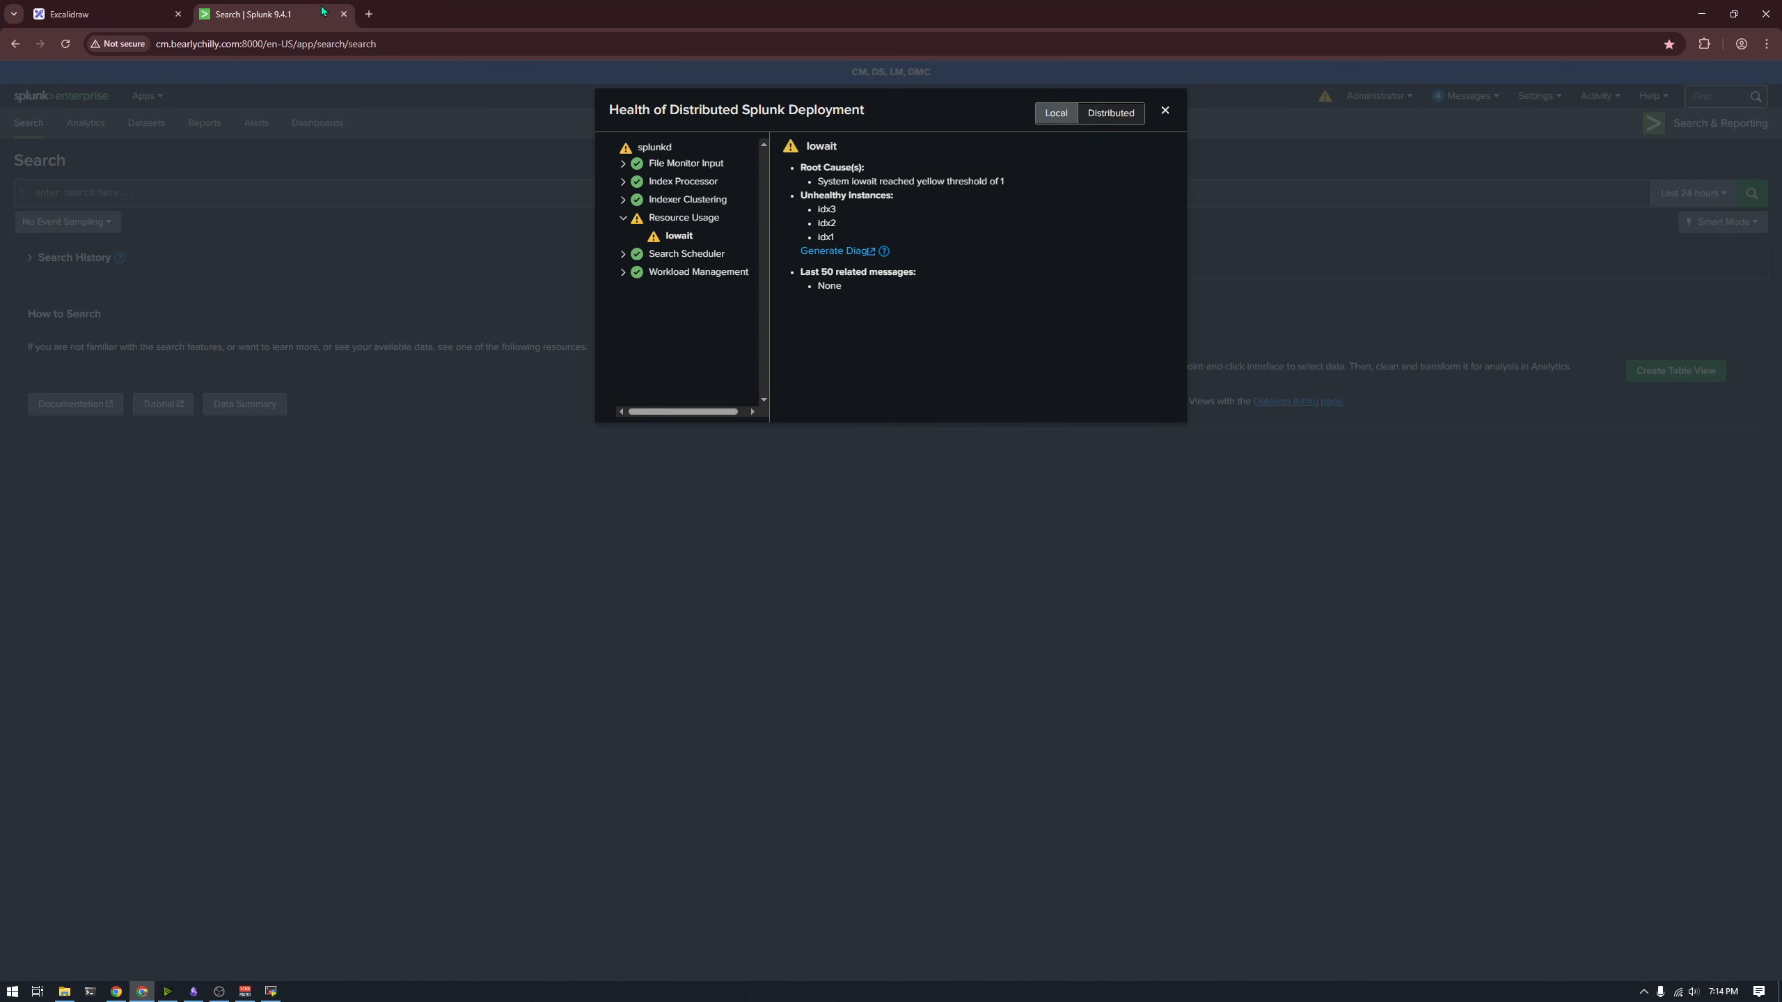
click(1296, 602)
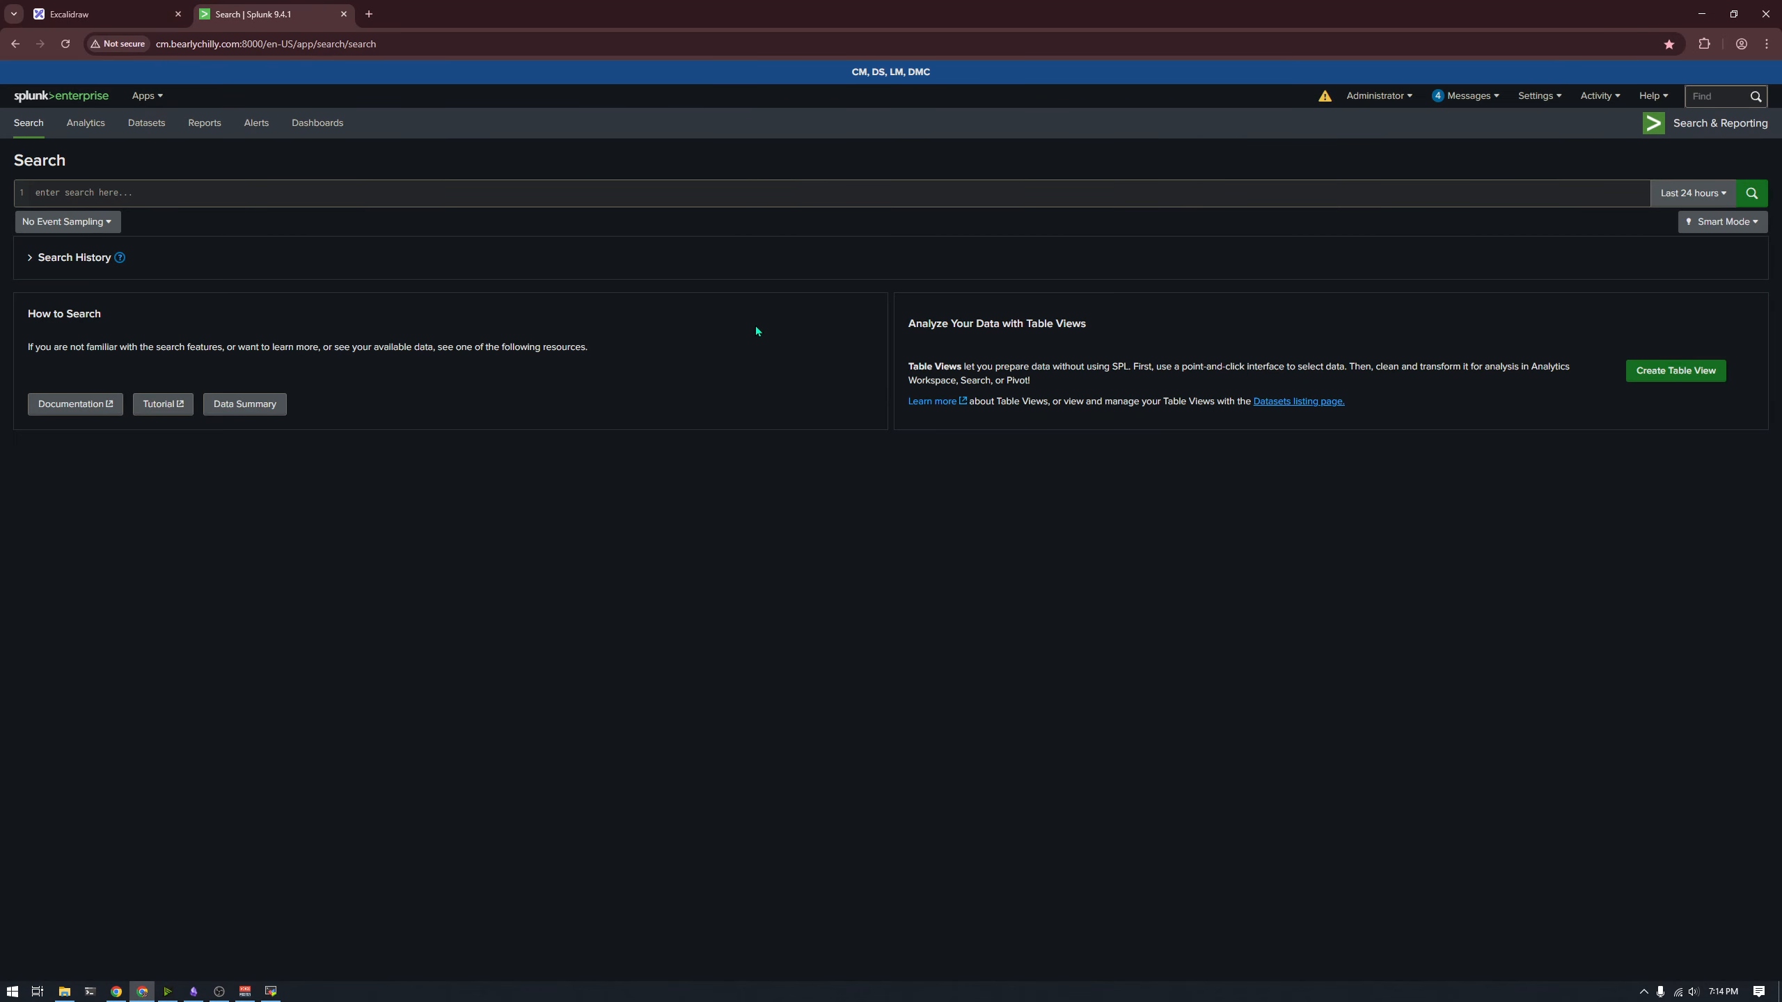
Step: Switch to the Excalidraw diagram, highlight the management node, search head and heavy forwarder, and return to Splunk
click(69, 14)
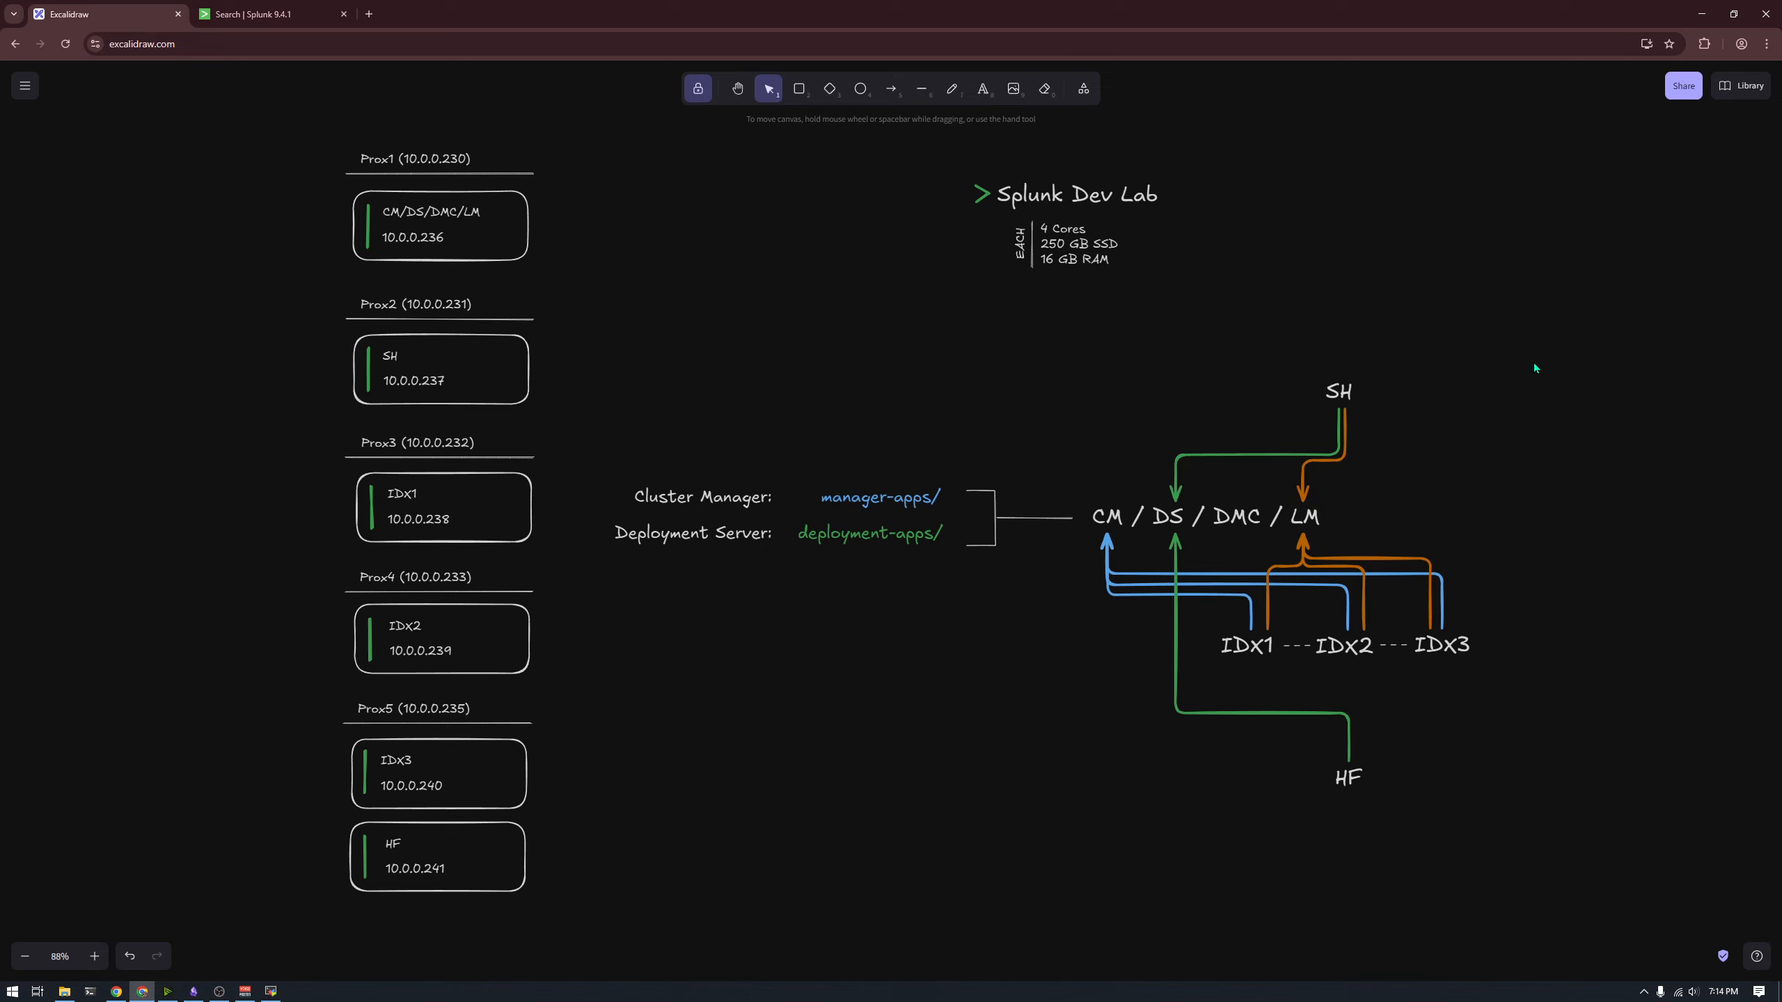
drag(1535, 367, 1115, 694)
click(1061, 718)
drag(1390, 336, 1278, 469)
click(1356, 402)
drag(1392, 448, 1295, 367)
click(1295, 367)
drag(1312, 874, 1434, 760)
click(1109, 814)
click(224, 7)
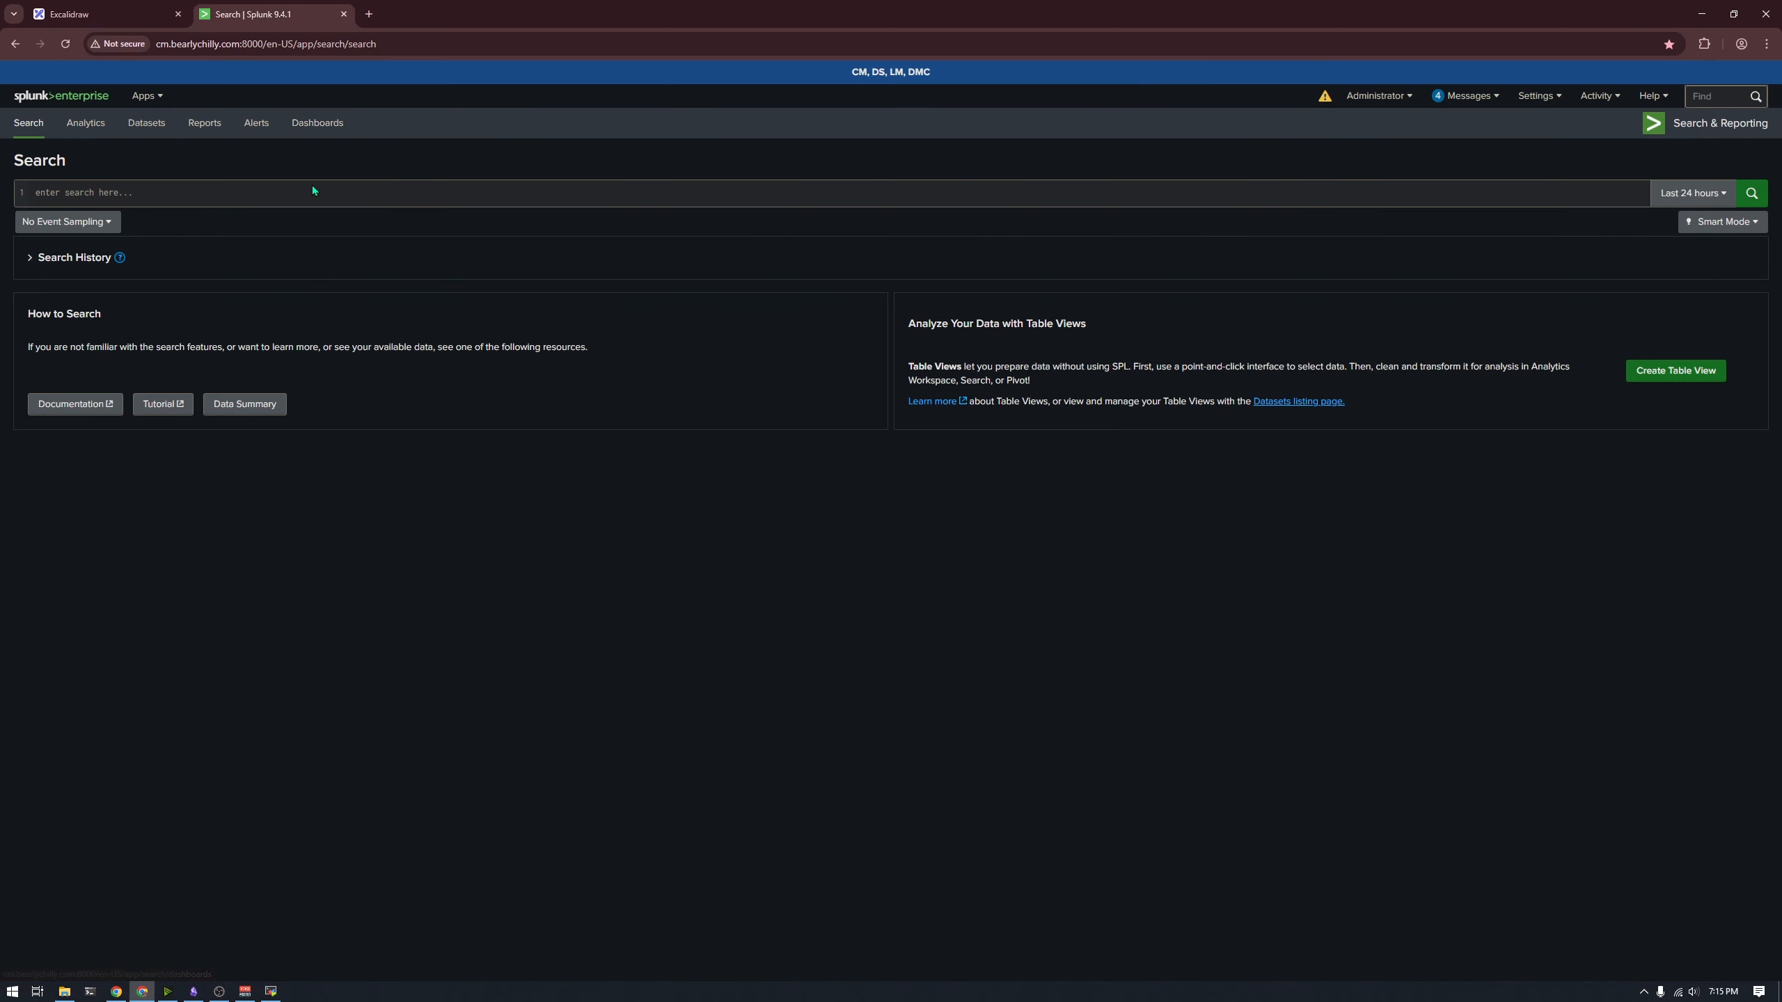
Step: Open the local threshold settings of feature:iowait in the Health Report Manager
click(1538, 95)
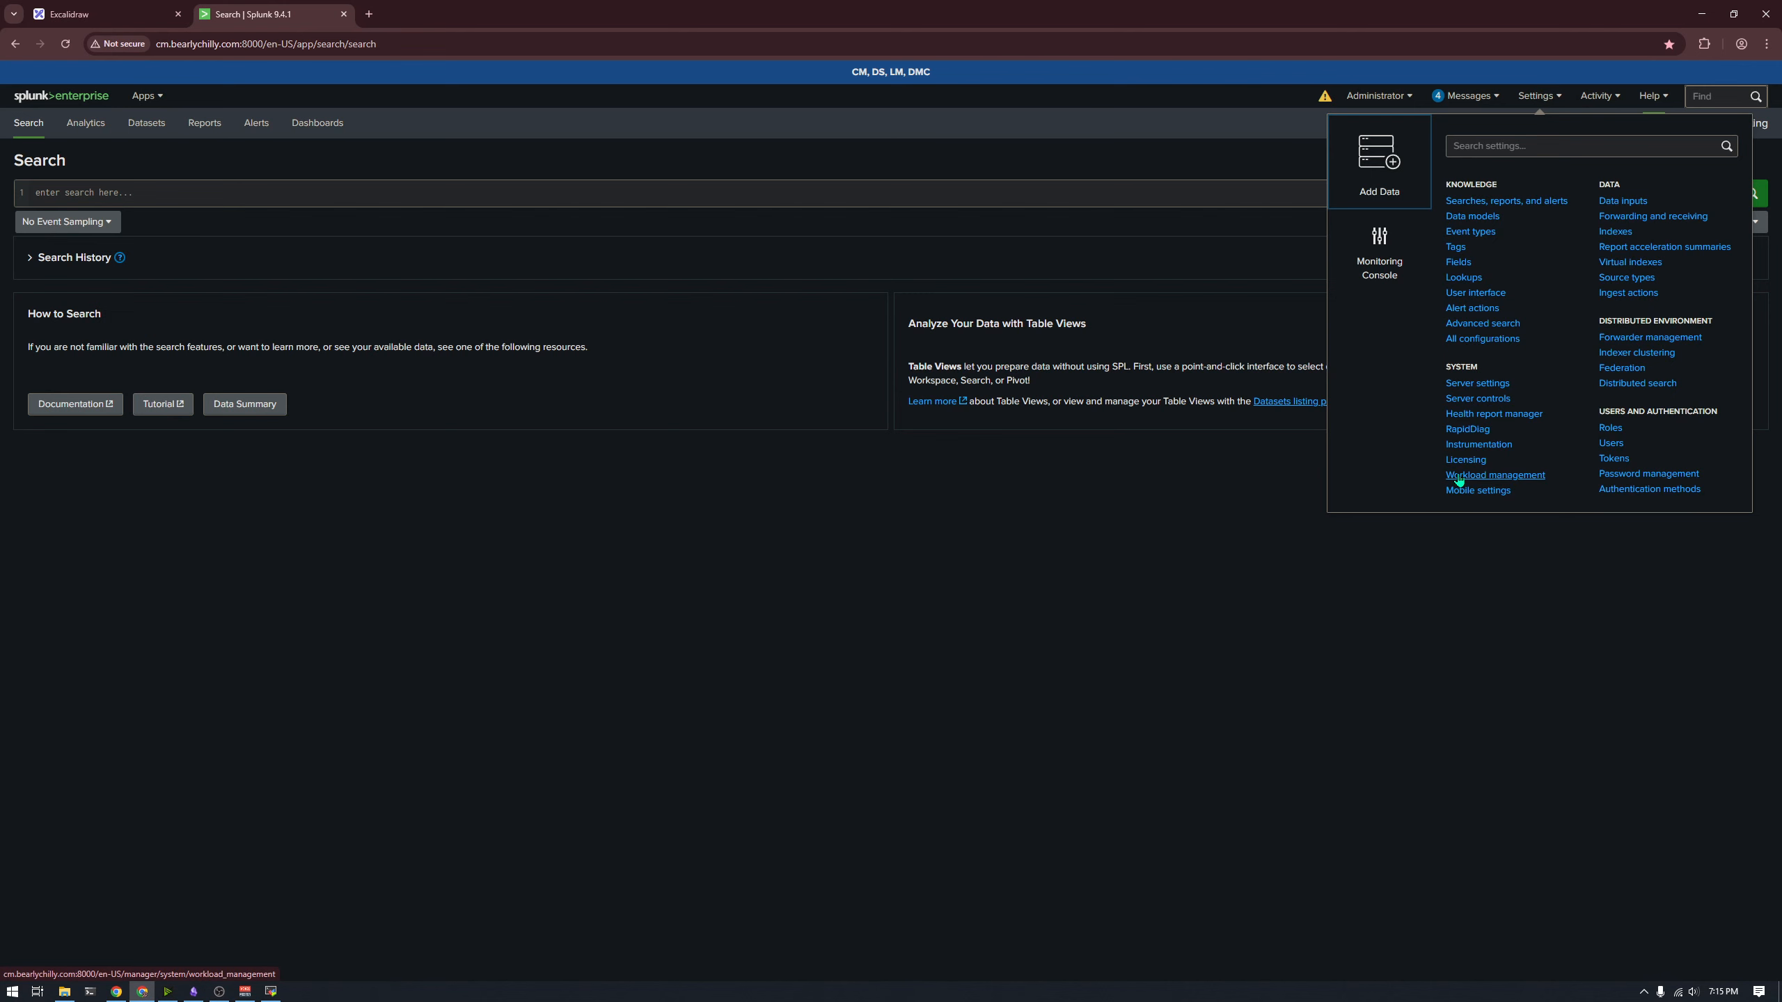
click(1481, 414)
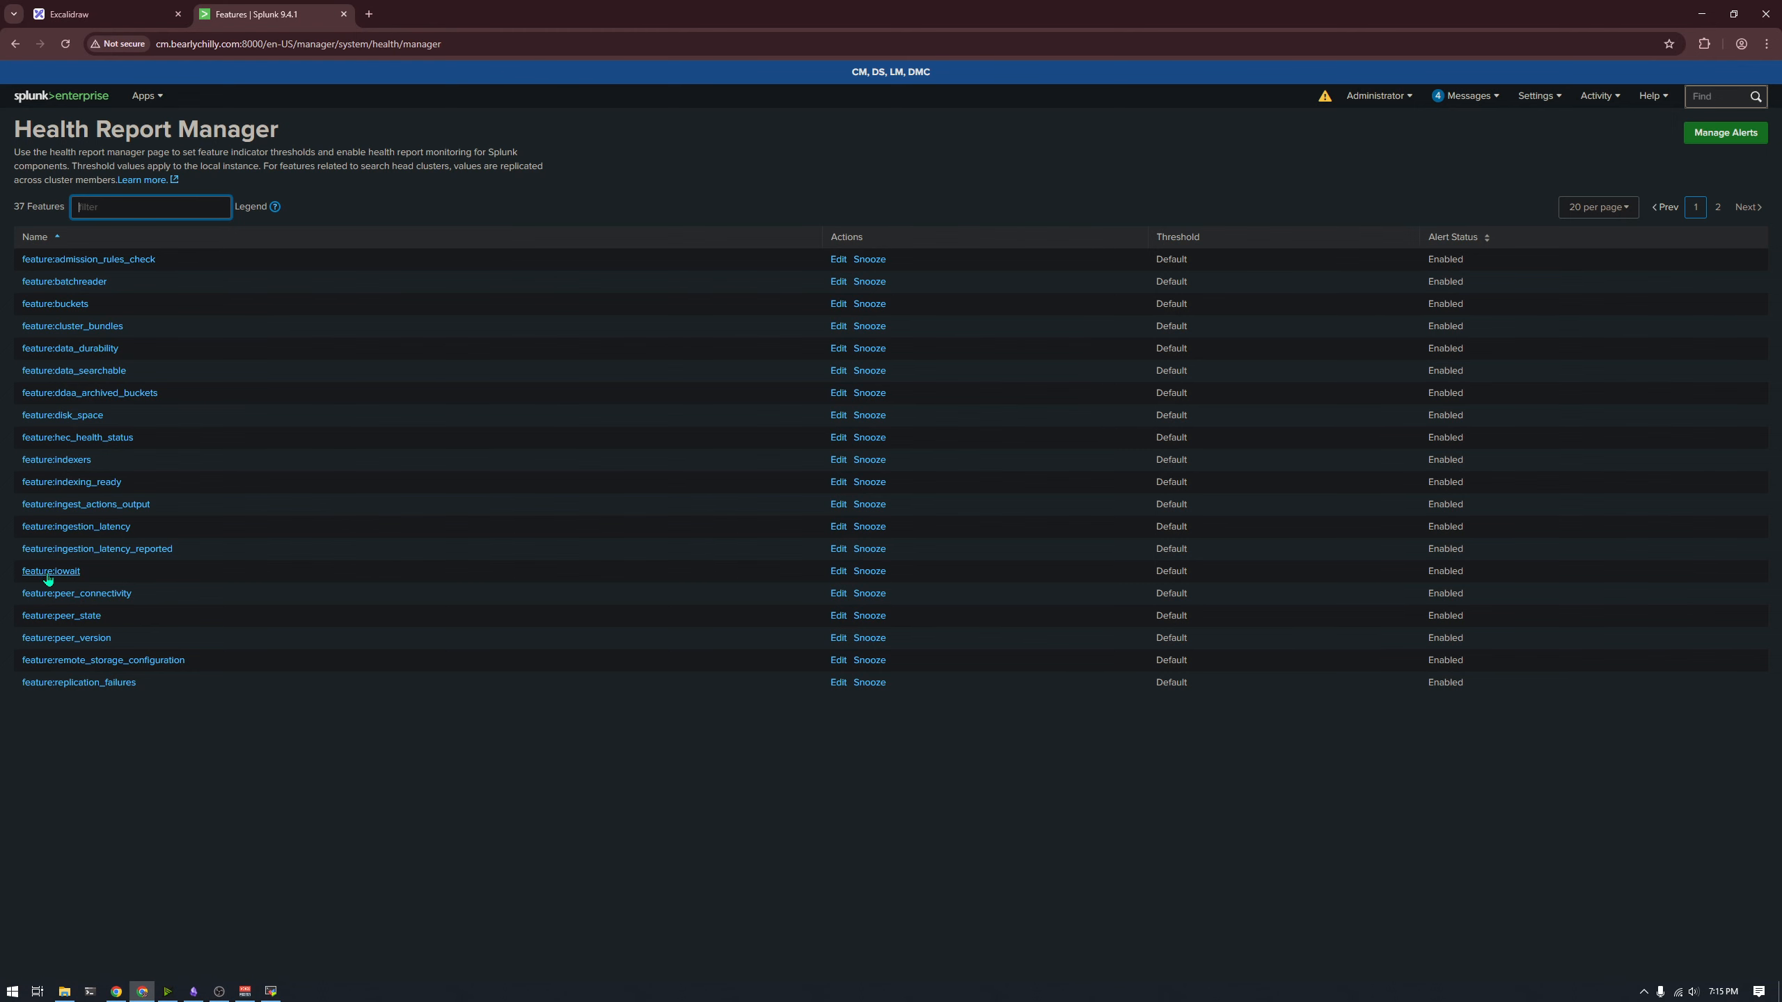
click(88, 574)
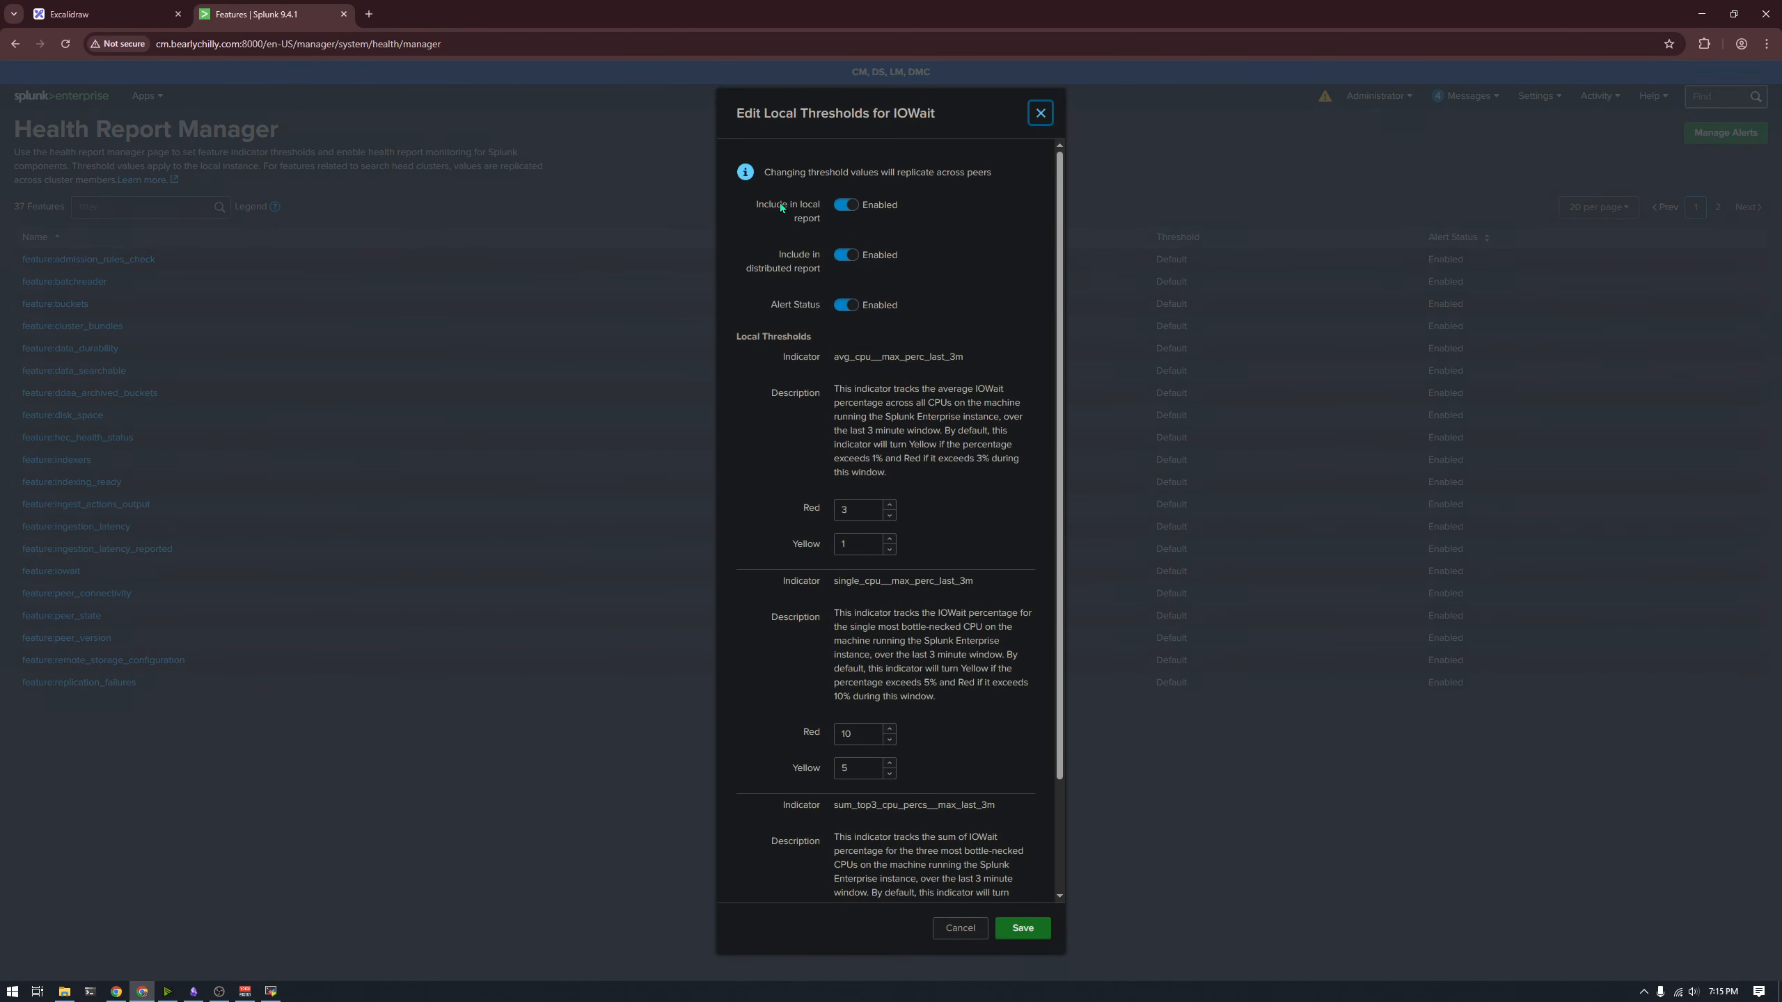
Step: Disable IOWait in both the local and the distributed health report, review its thresholds and save
click(838, 206)
click(844, 256)
click(848, 305)
scroll(969, 390, down, 2)
scroll(762, 116, up, 2)
scroll(1034, 663, down, 2)
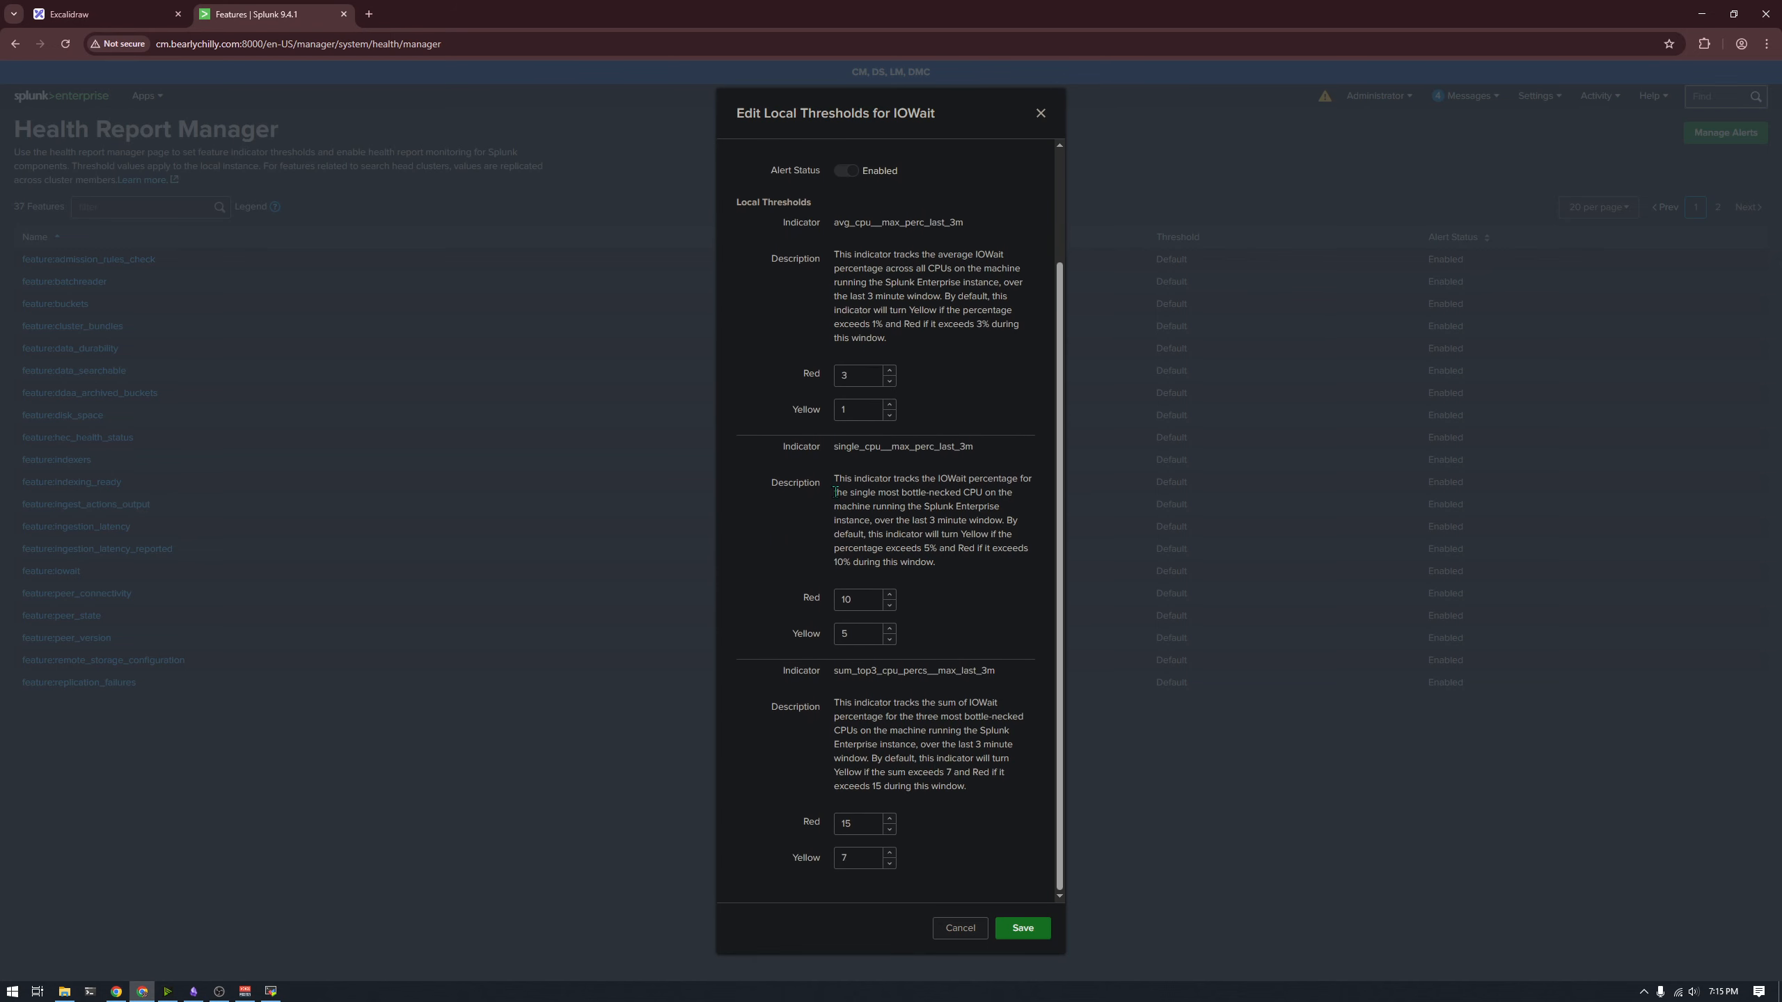
scroll(859, 502, up, 2)
scroll(895, 517, down, 2)
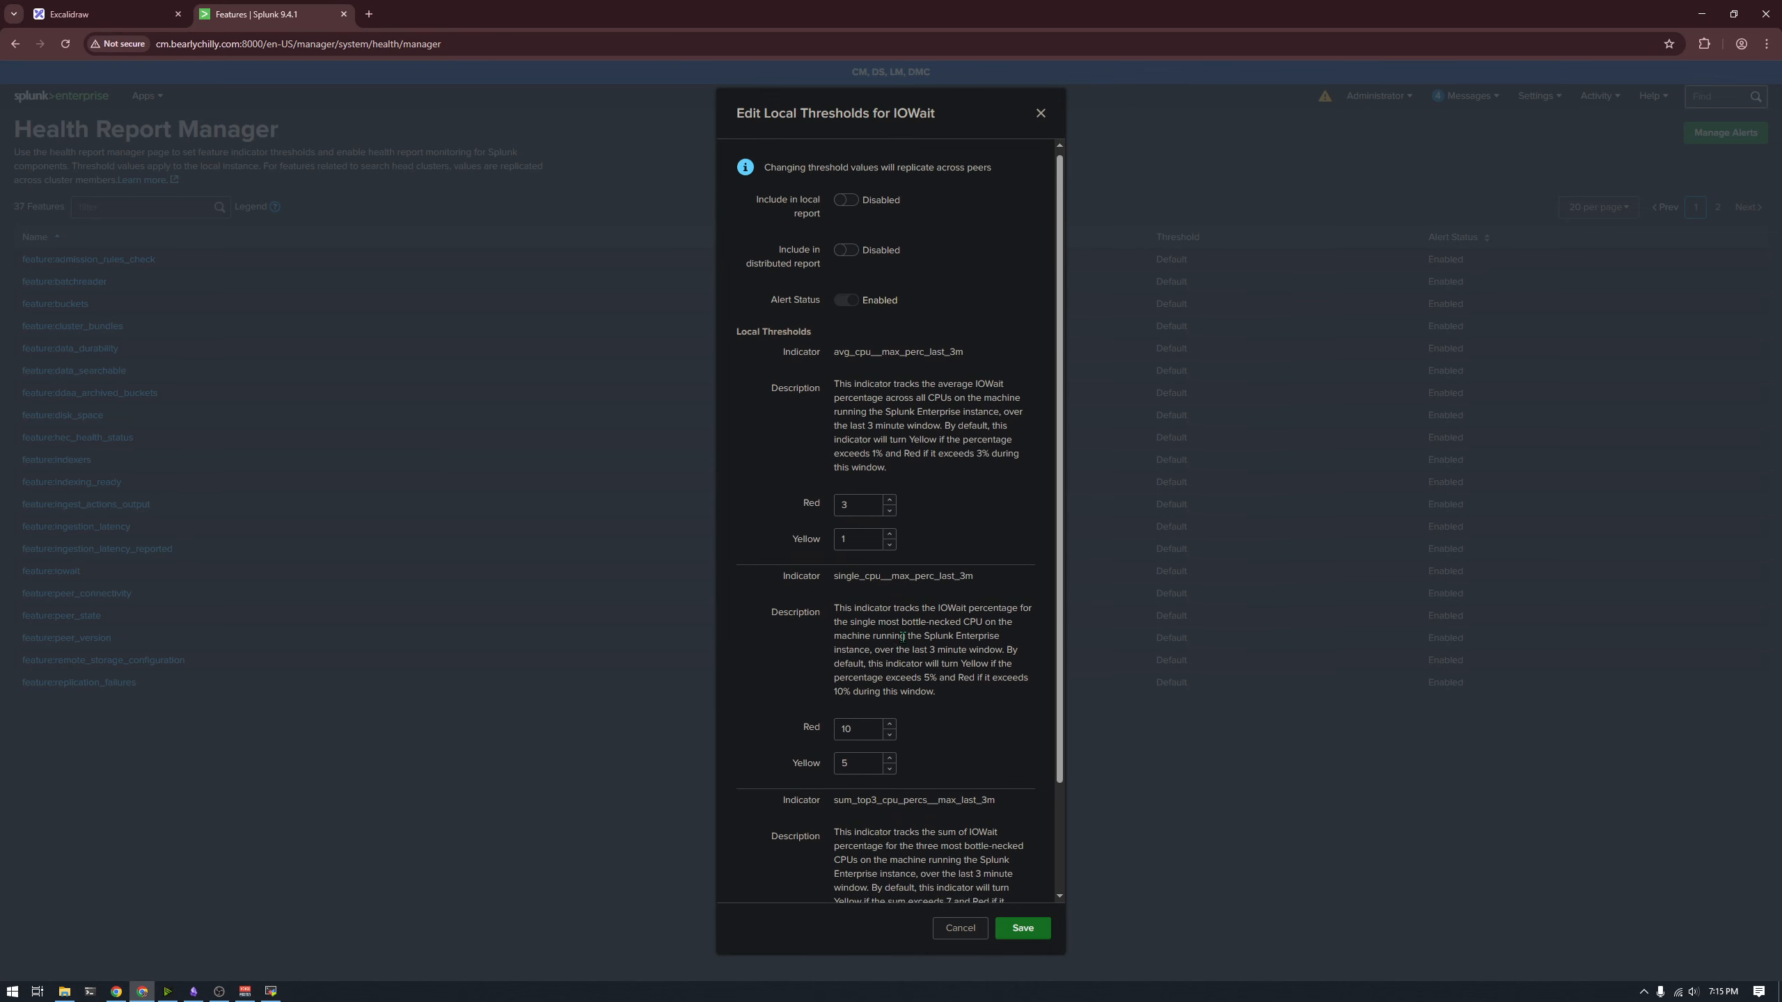
click(1035, 936)
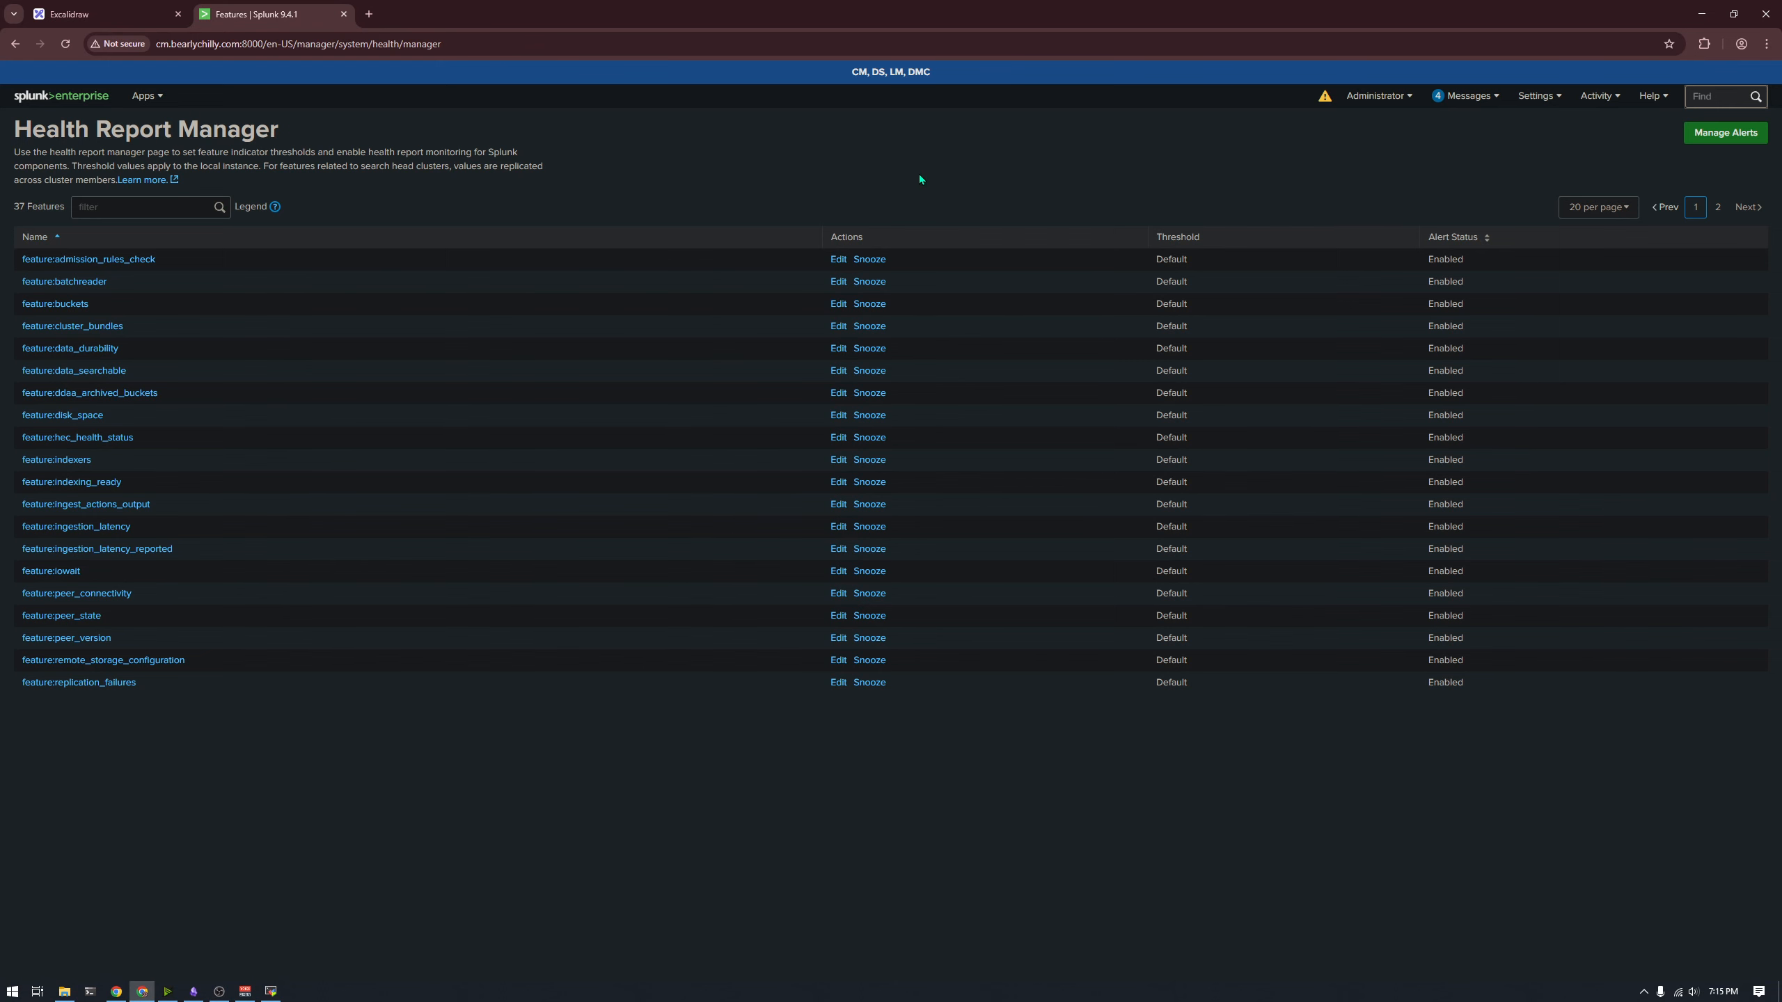
Step: Recheck the deployment health report, including the Indexer Clustering features, and close it
click(1325, 96)
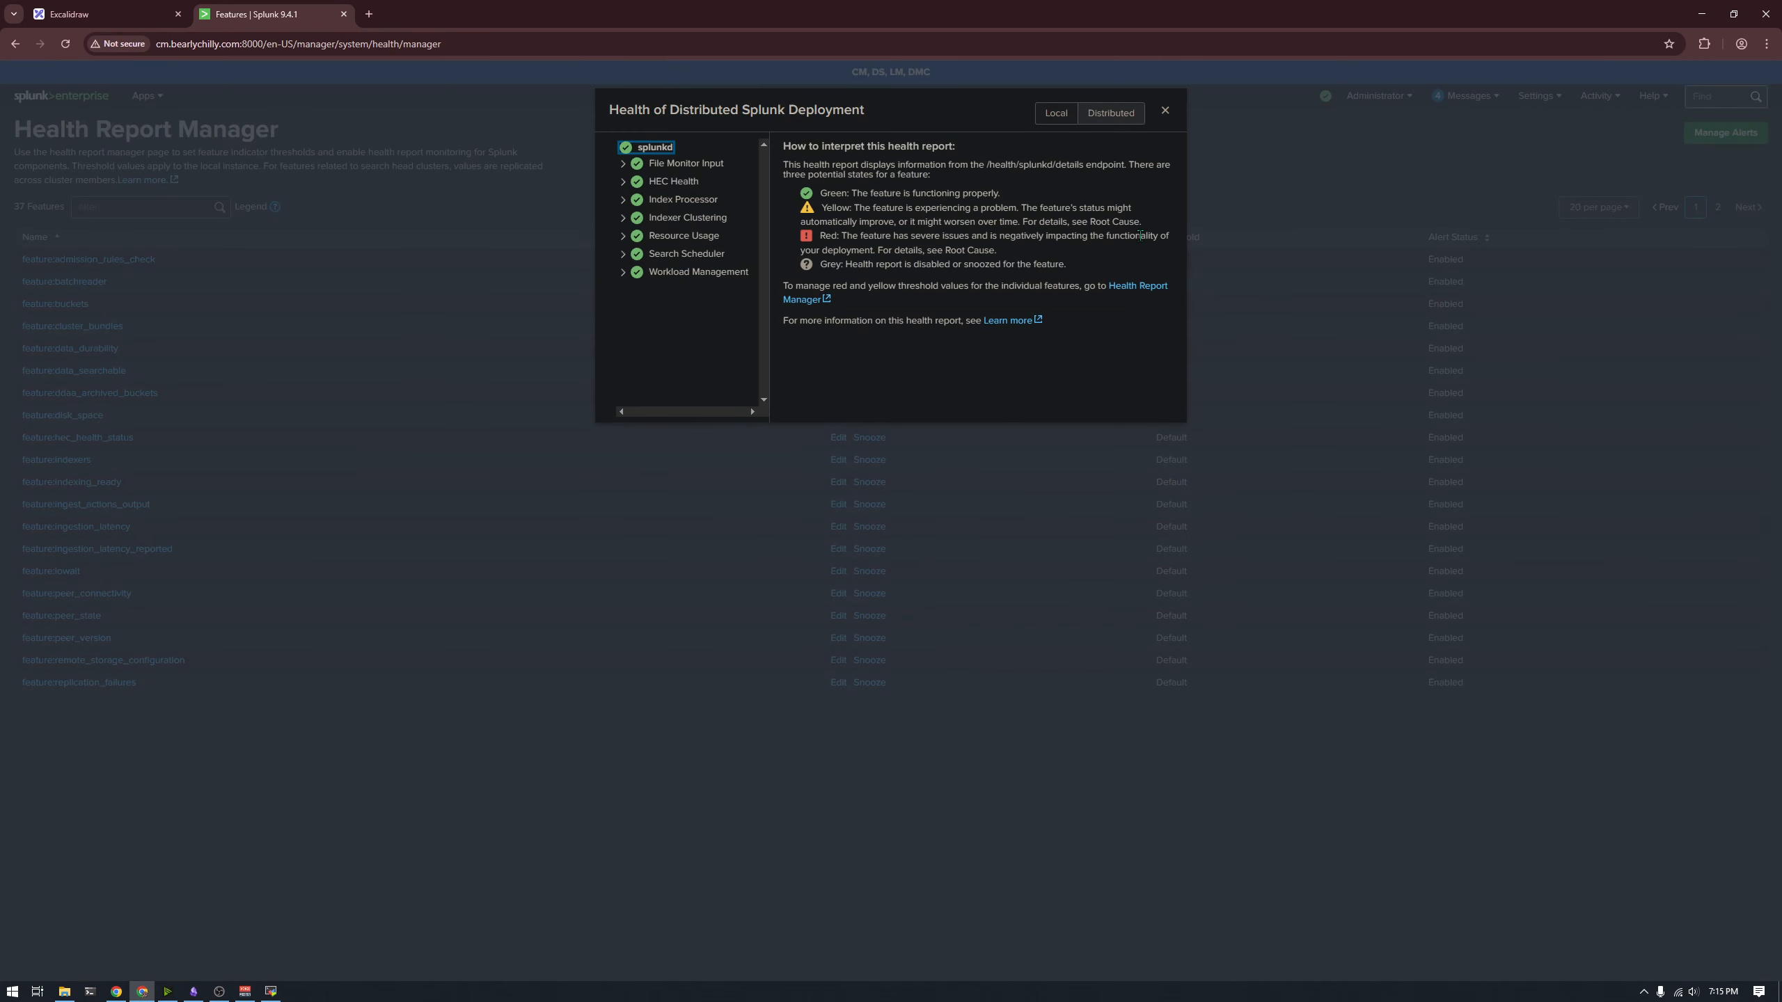
click(1400, 156)
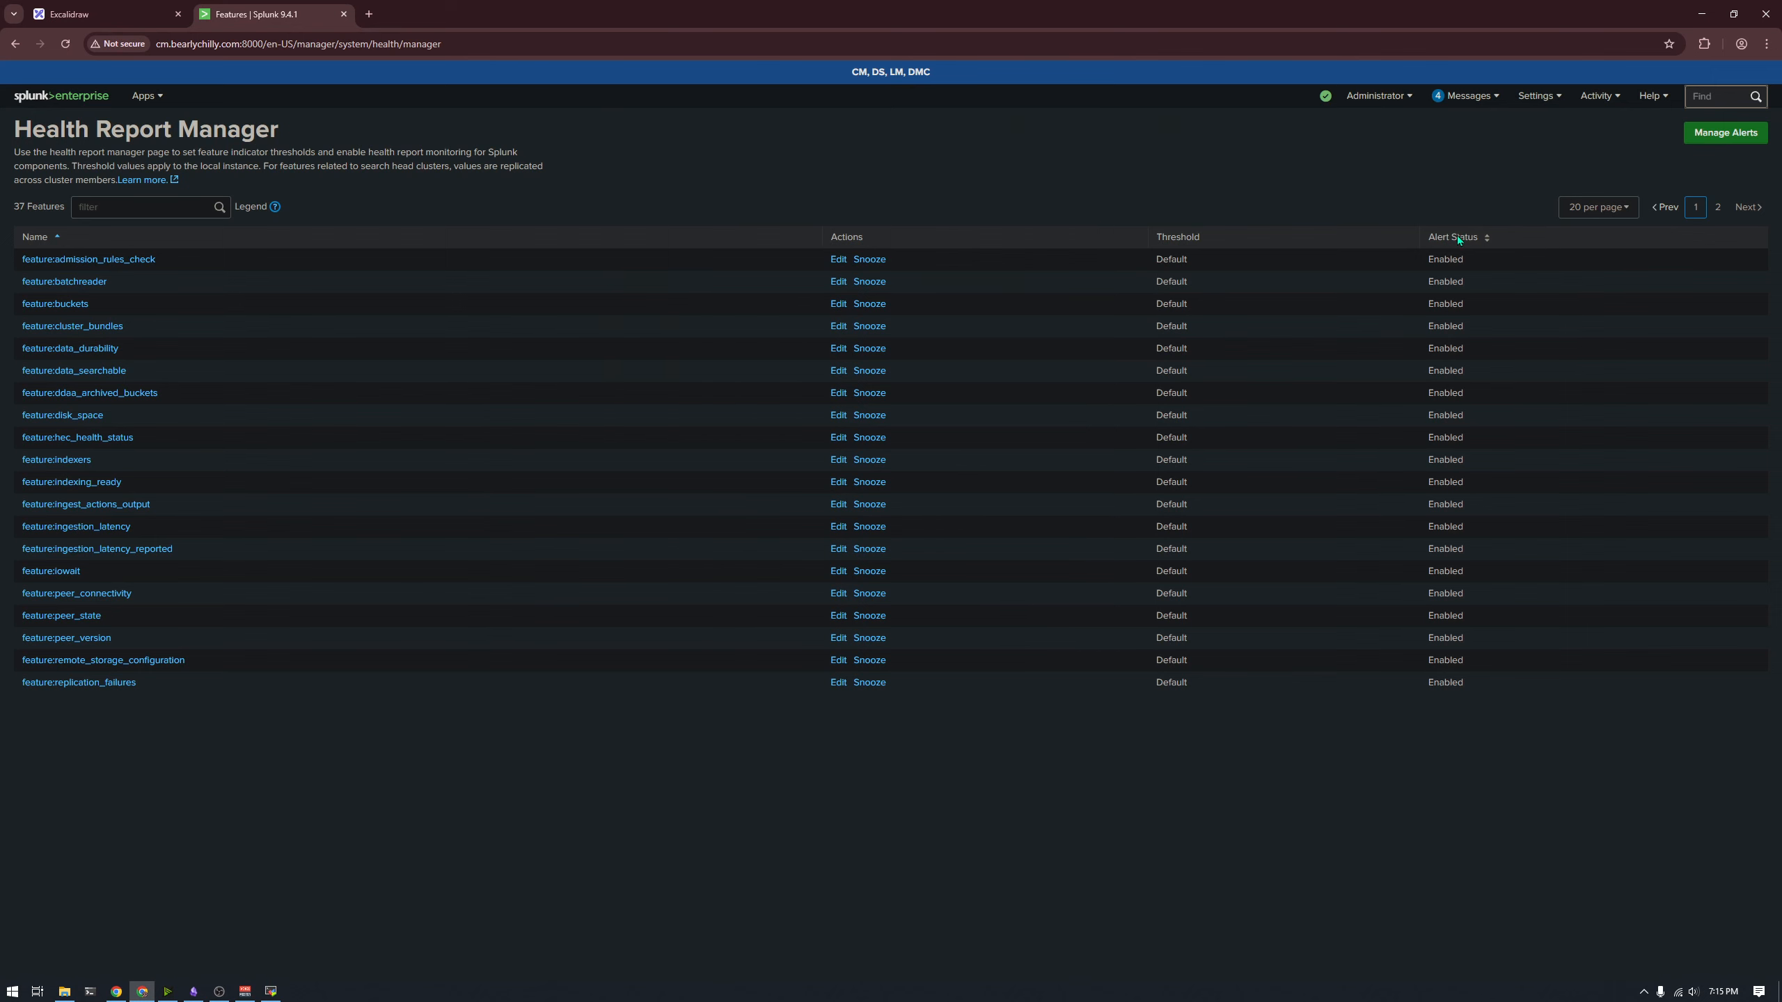
click(1322, 96)
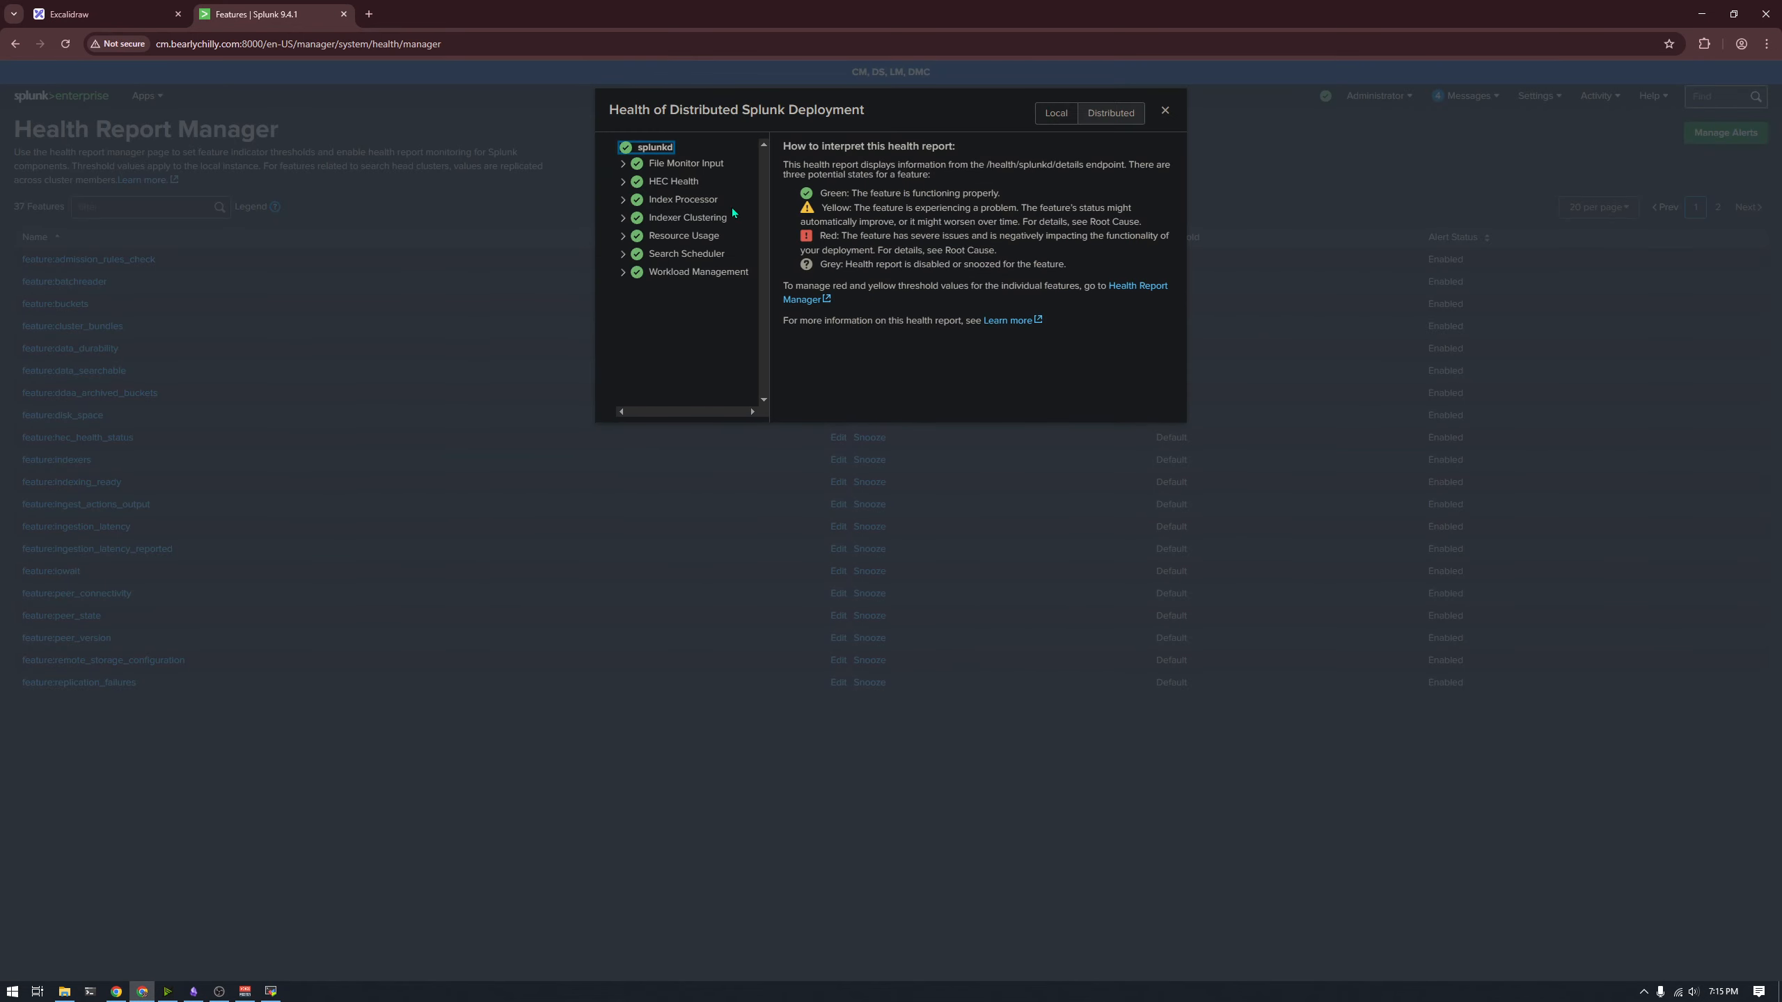
click(702, 217)
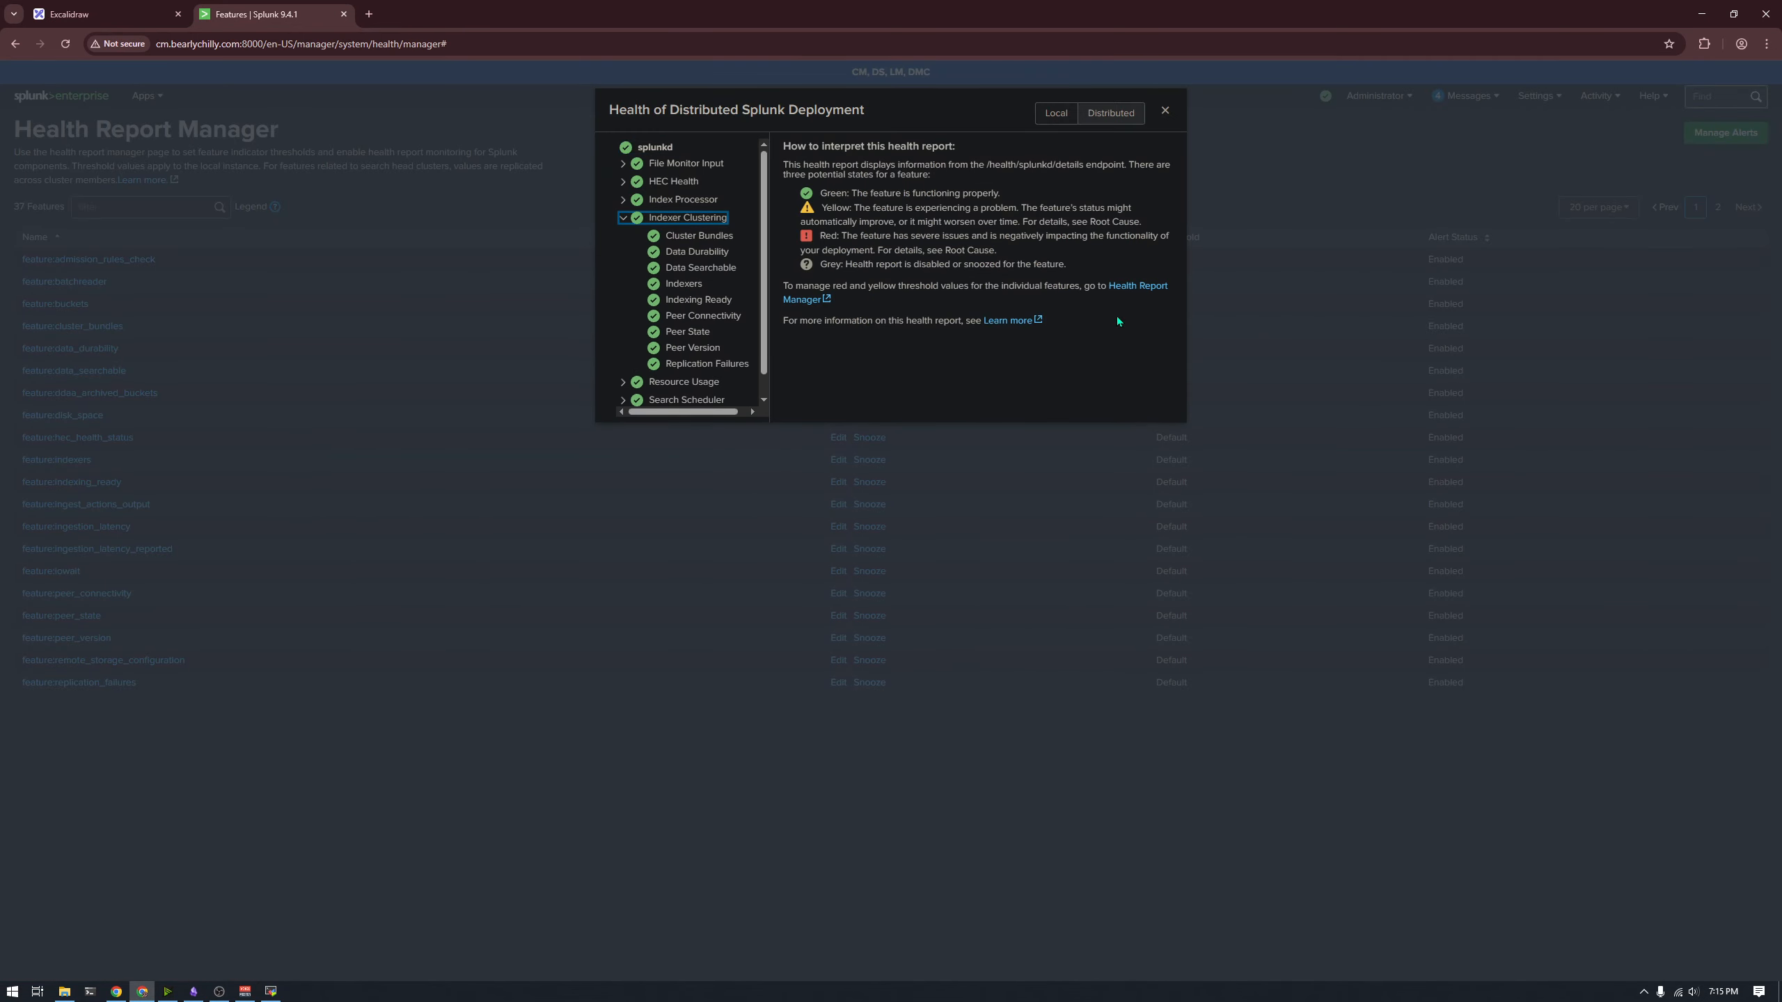
click(431, 580)
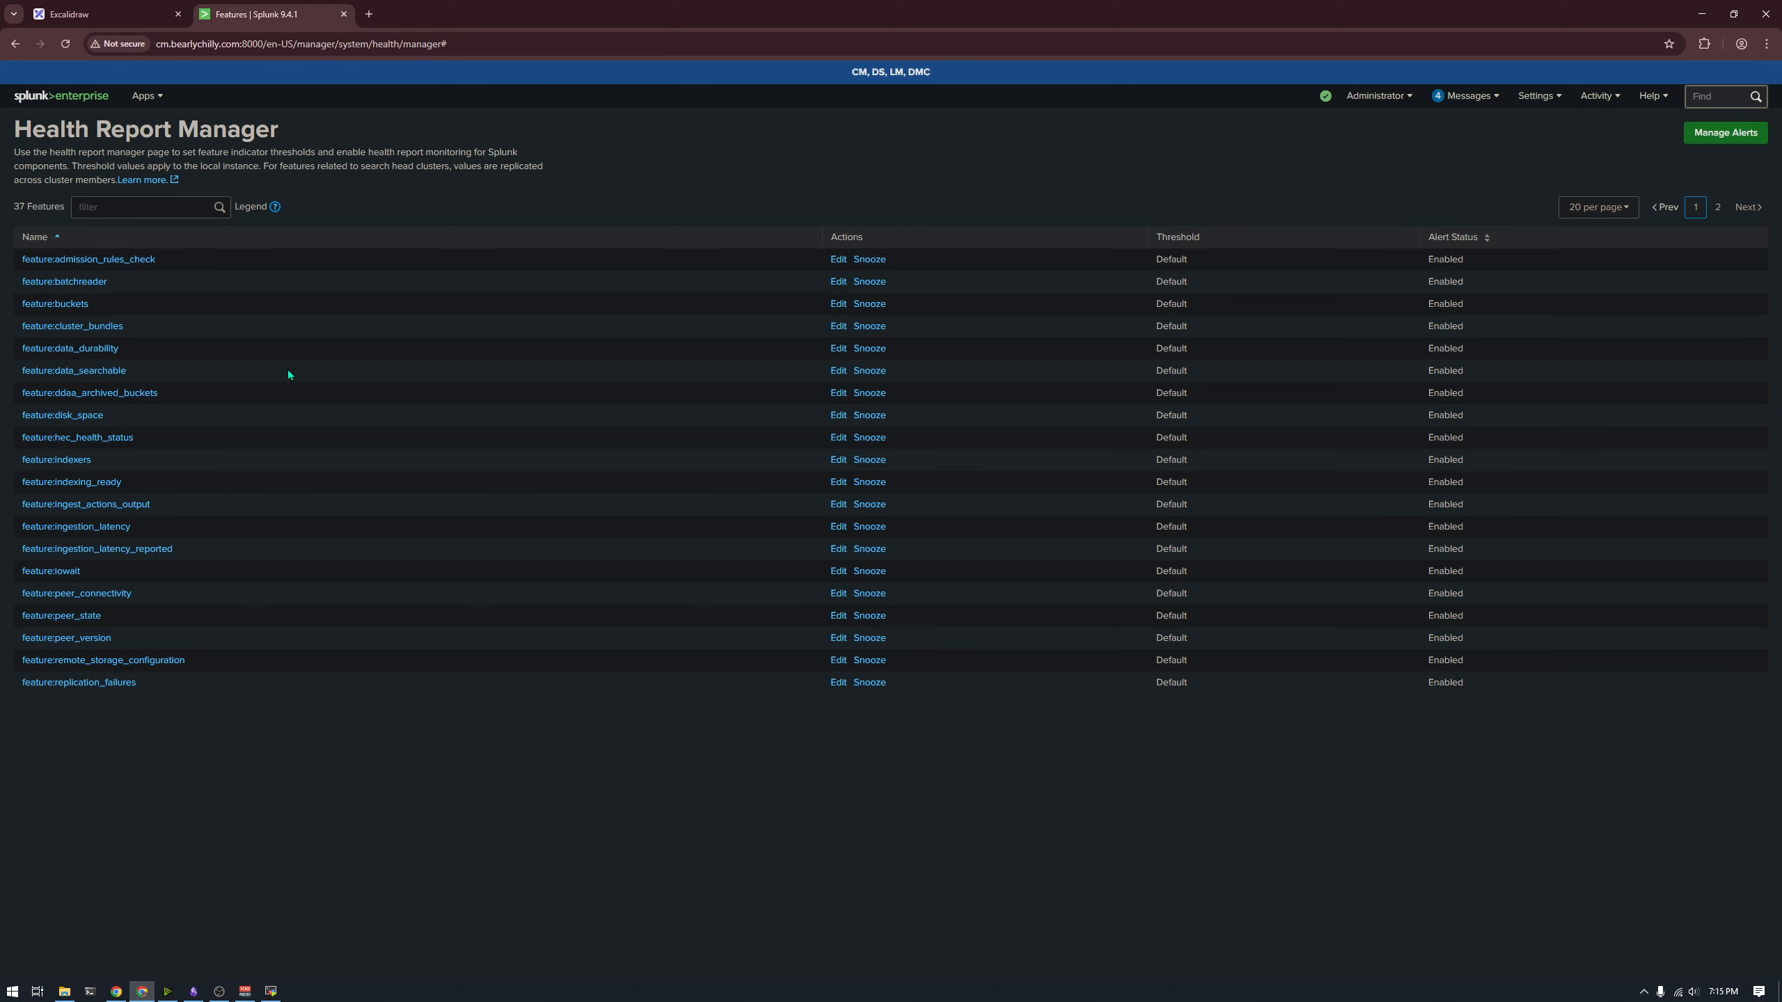
Step: Open the Config Explorer app and browse to the etc/system/local folder
click(147, 96)
click(205, 208)
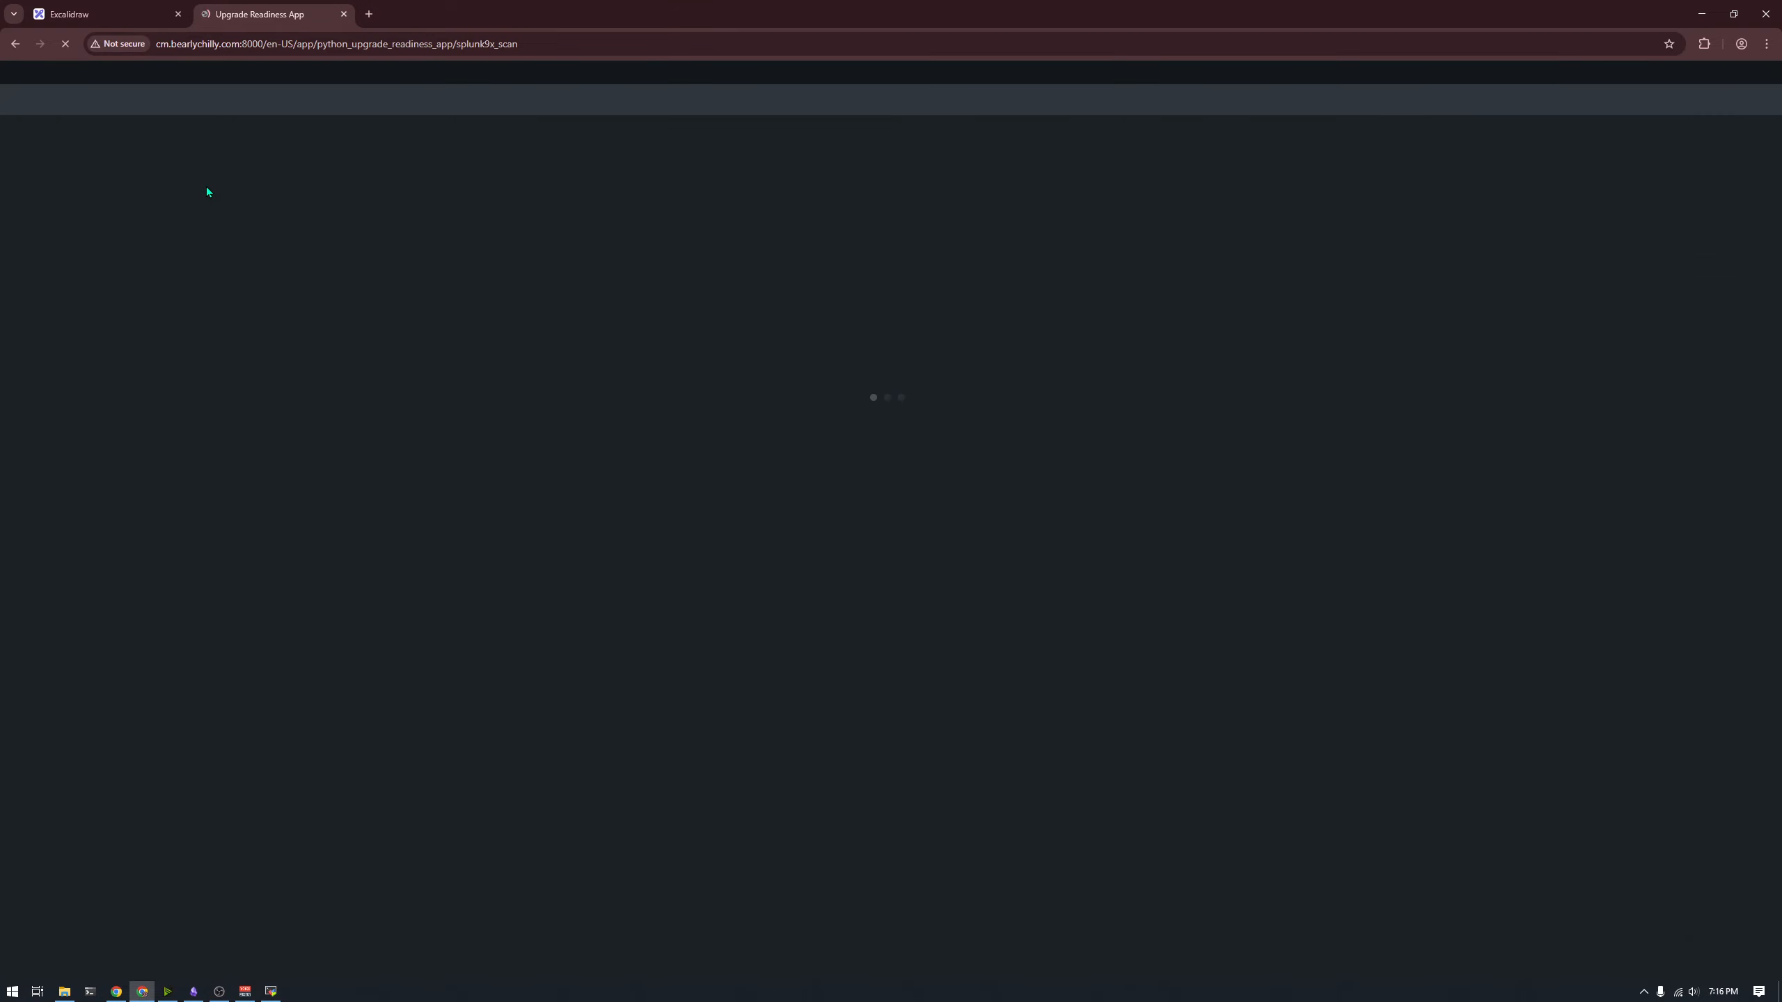
click(147, 182)
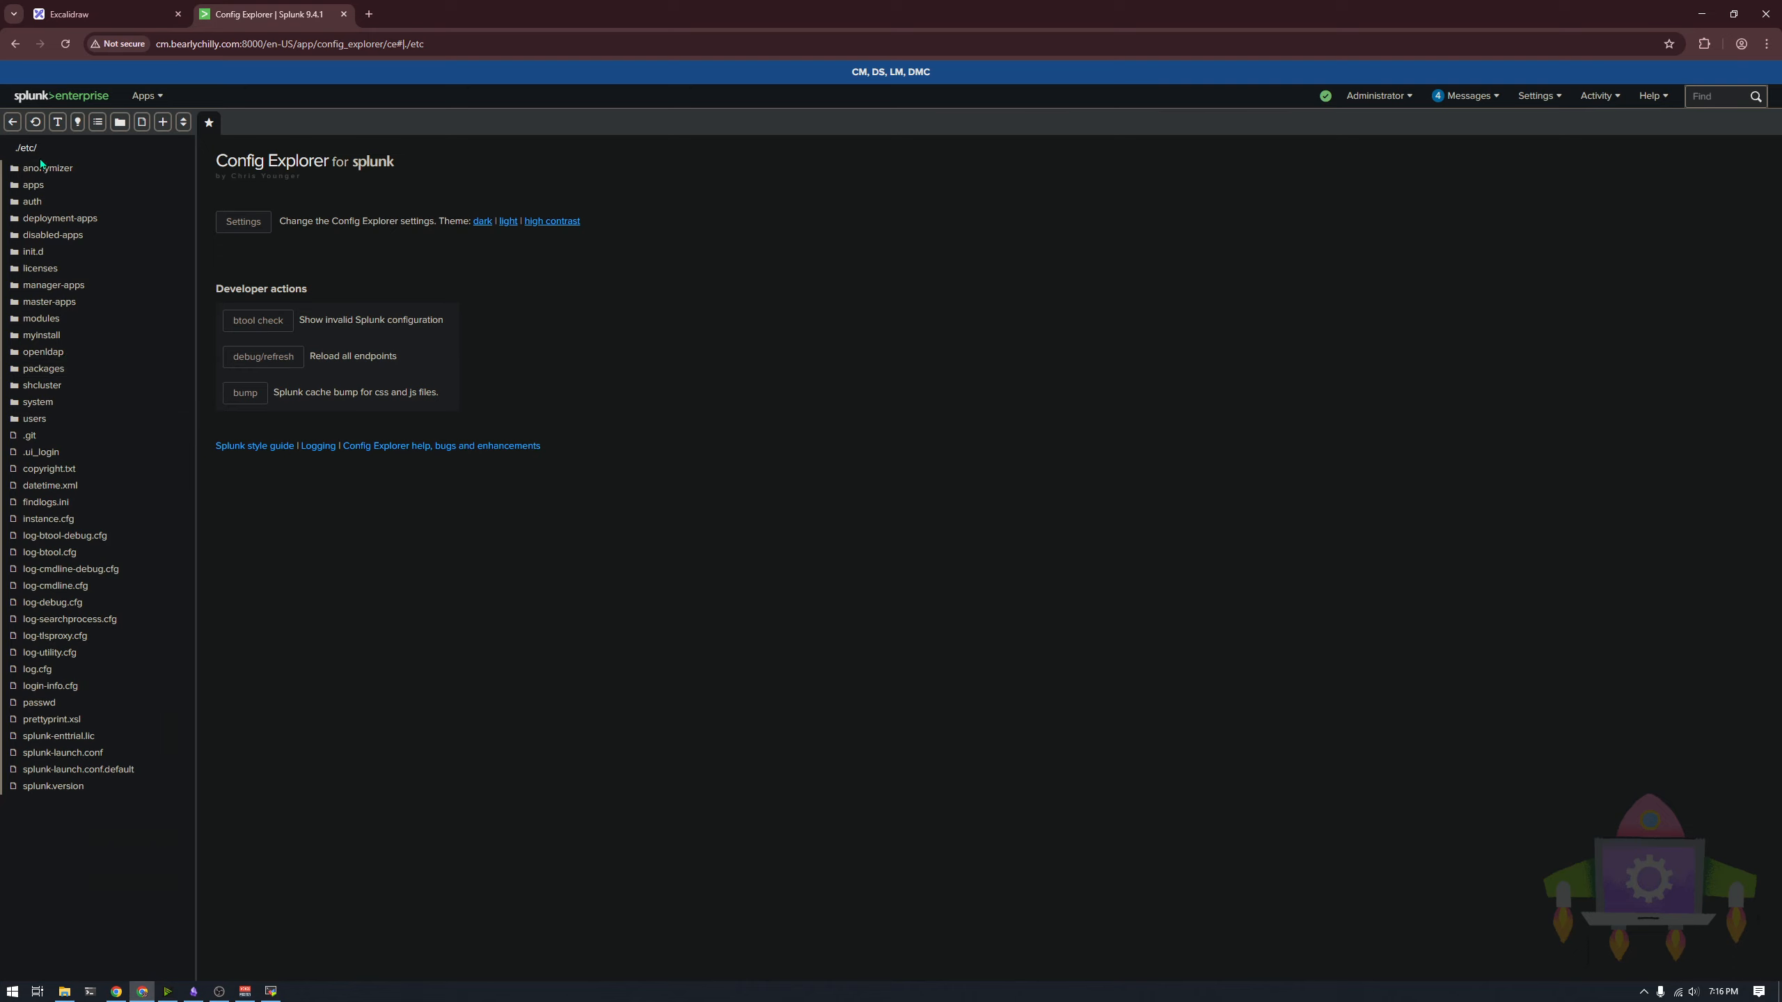
click(80, 402)
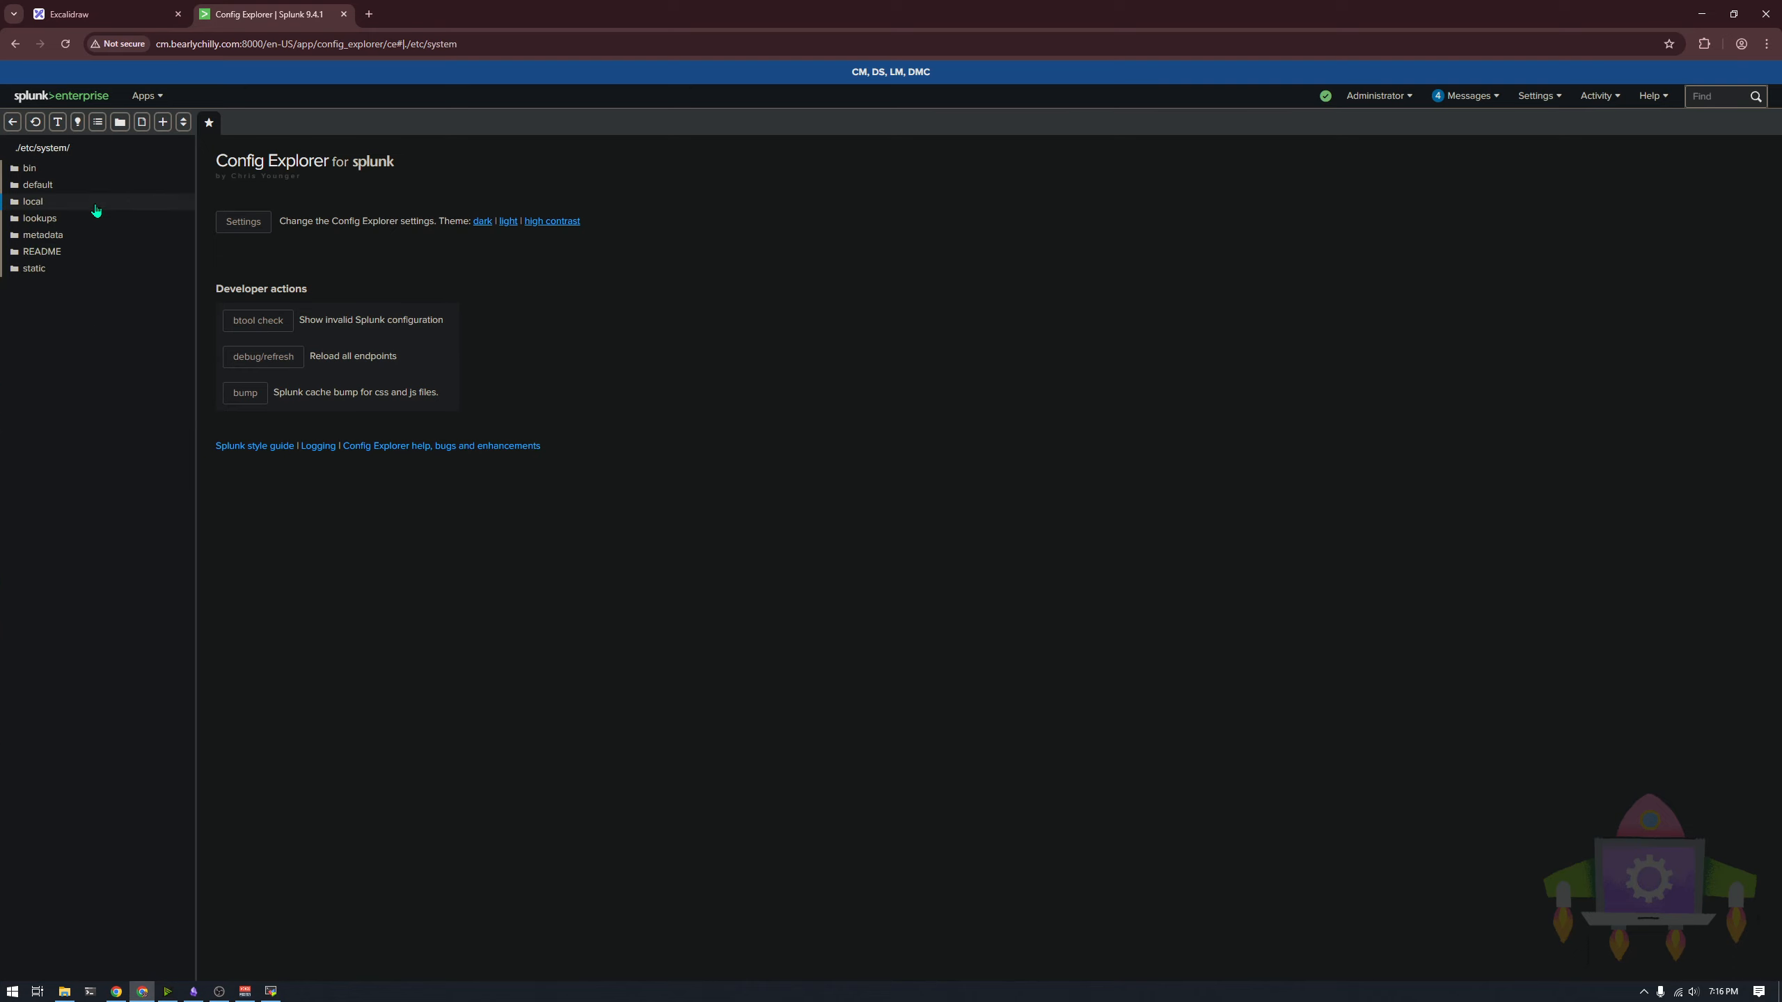
click(101, 203)
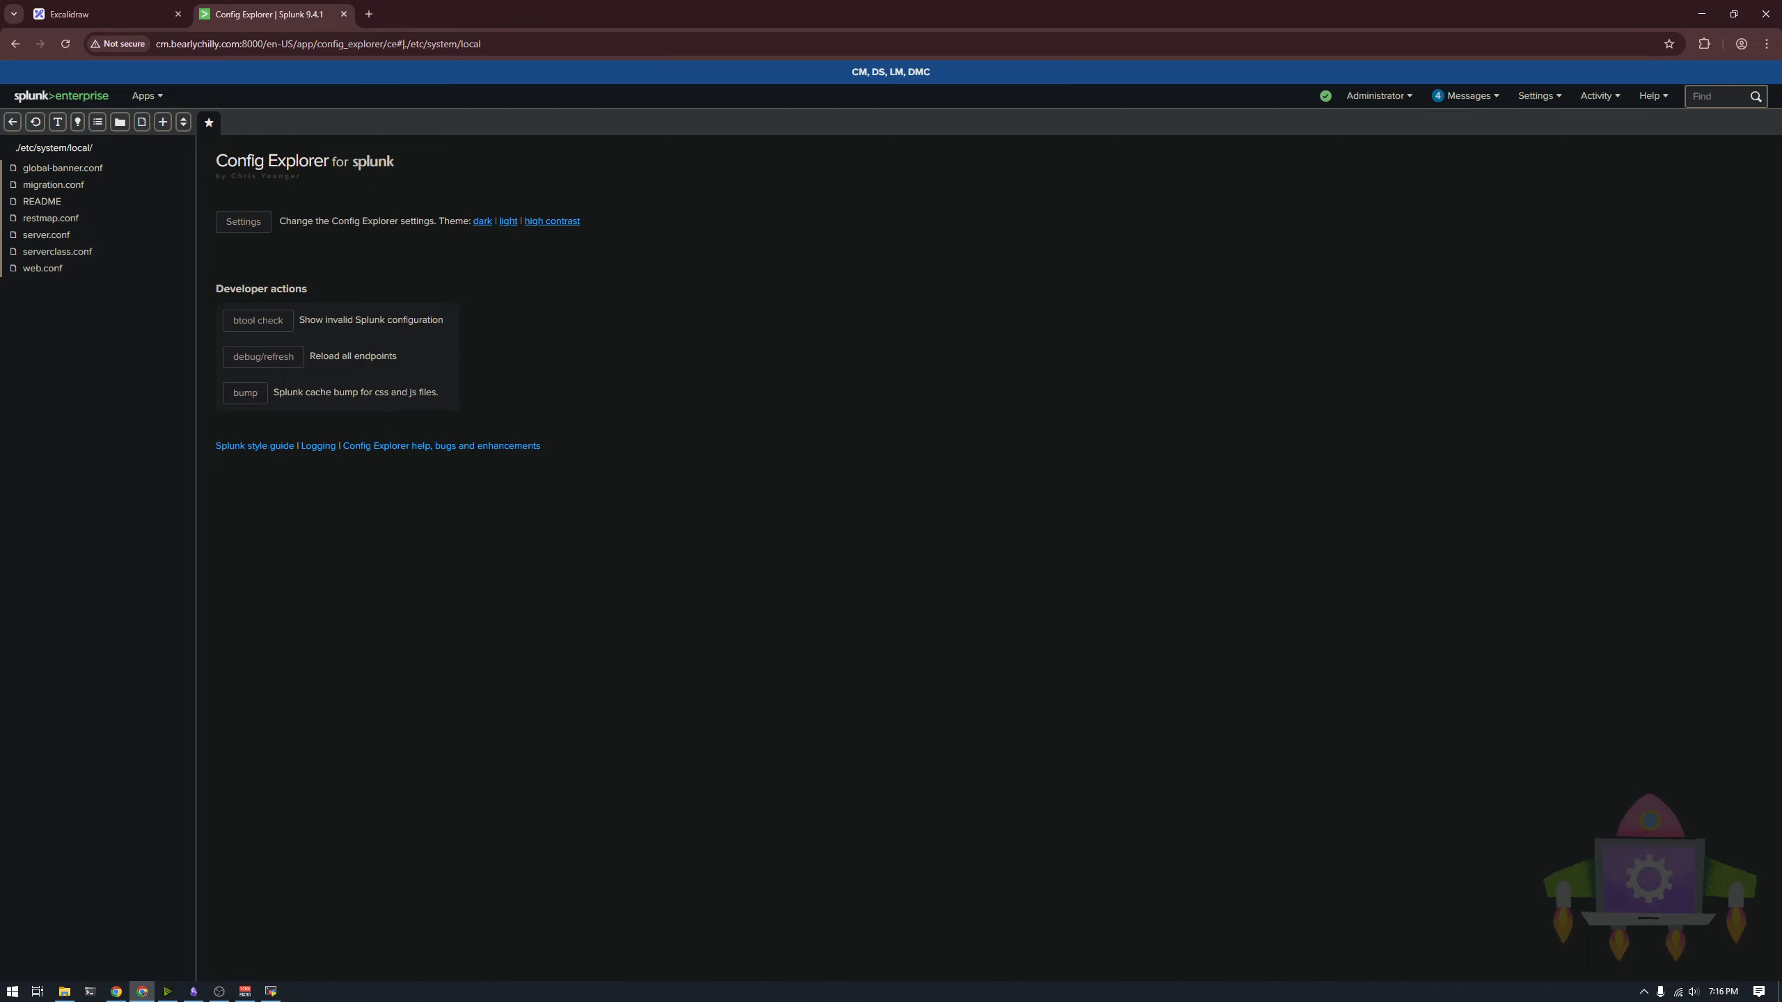
Step: List the Splunk conf files, find "heal" and open the btool output for health
click(77, 121)
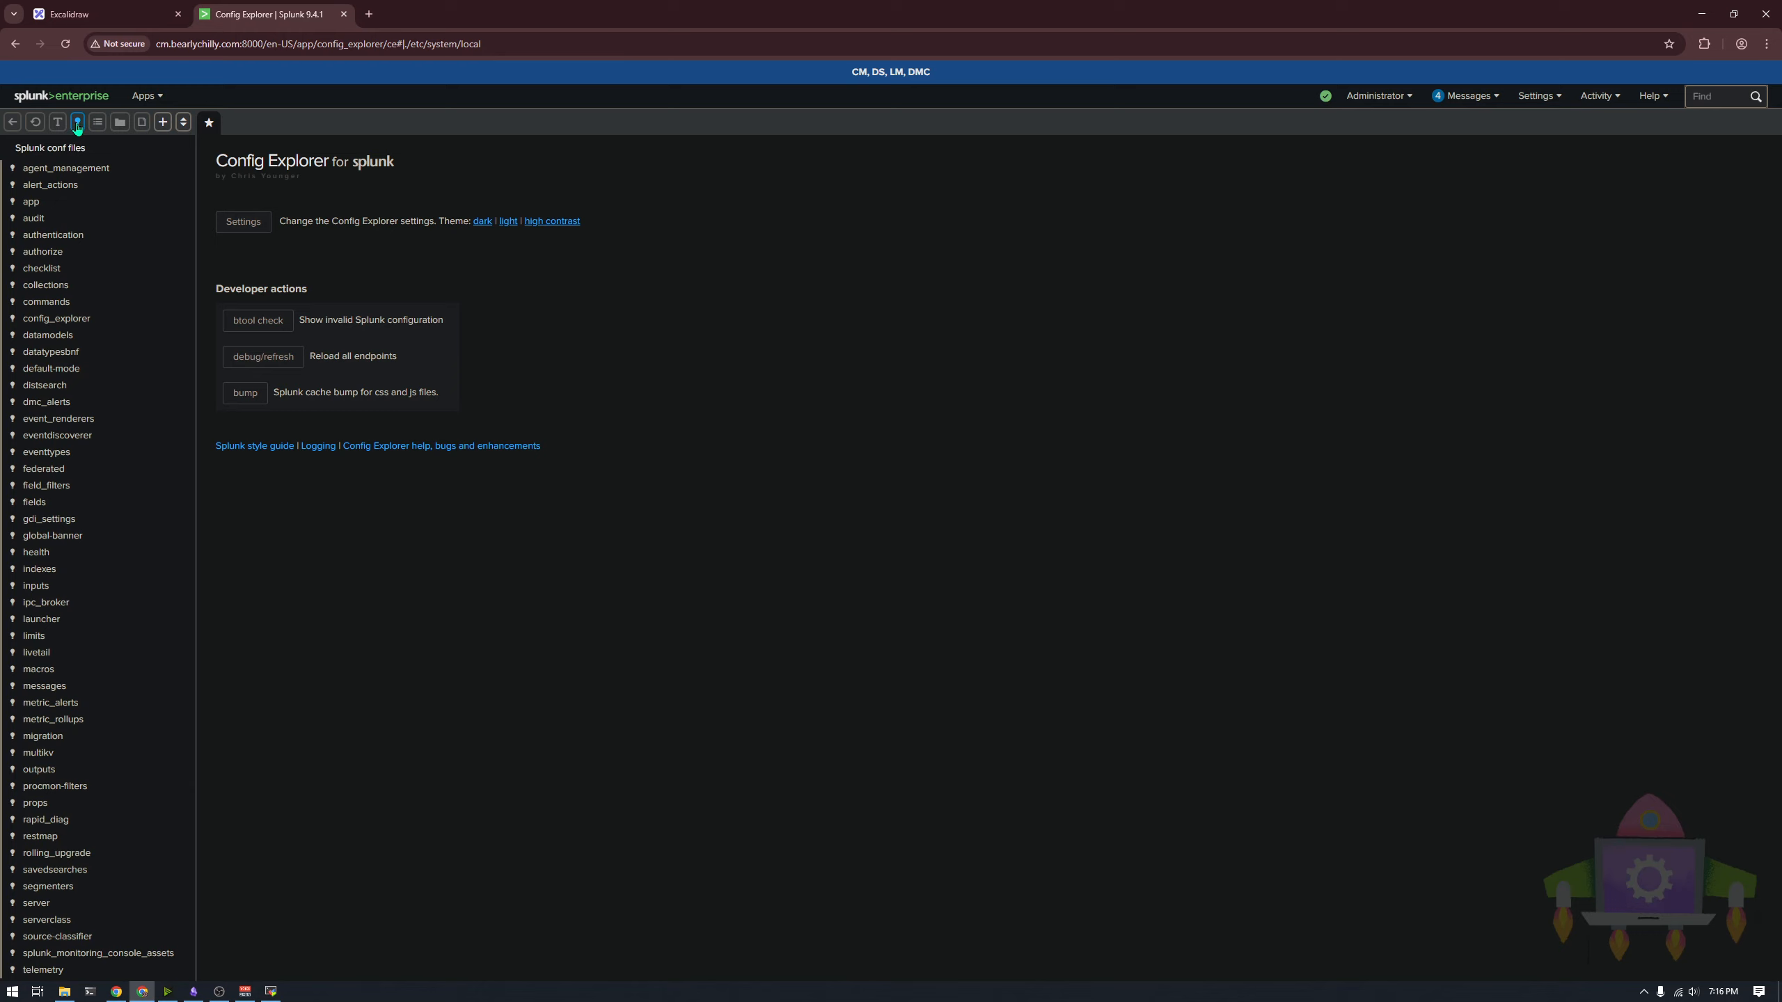
key(ctrl+f)
text(heal)
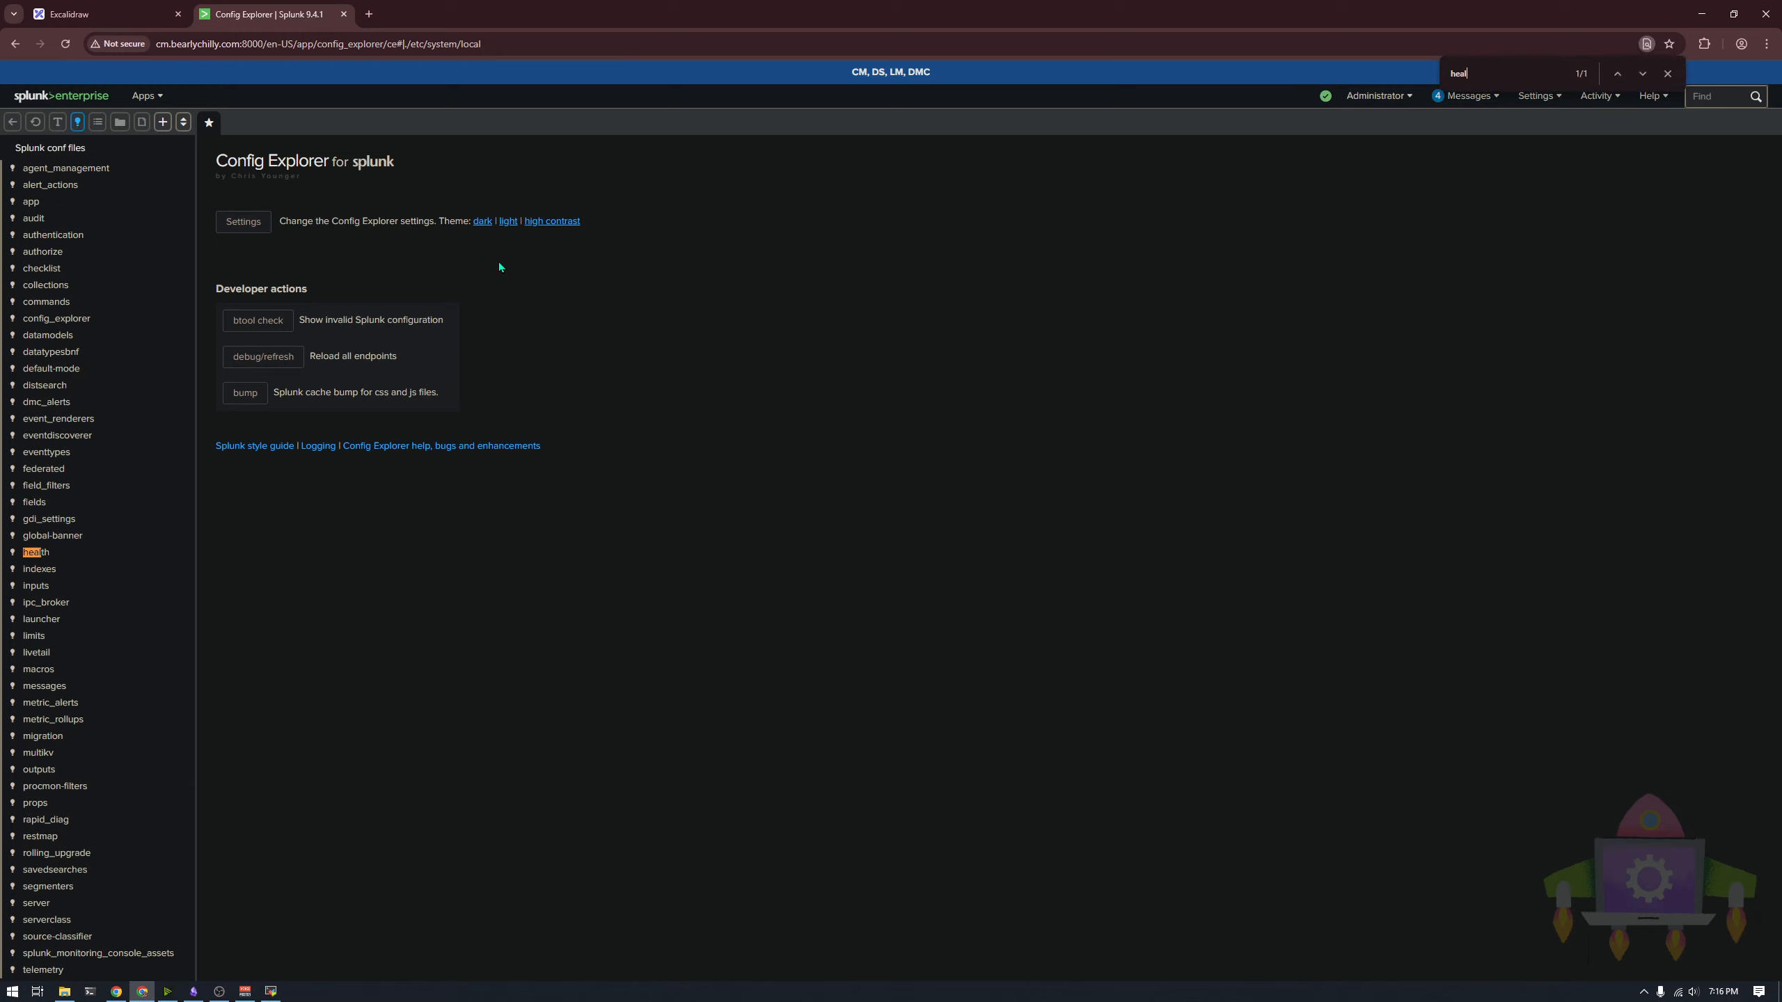
click(62, 554)
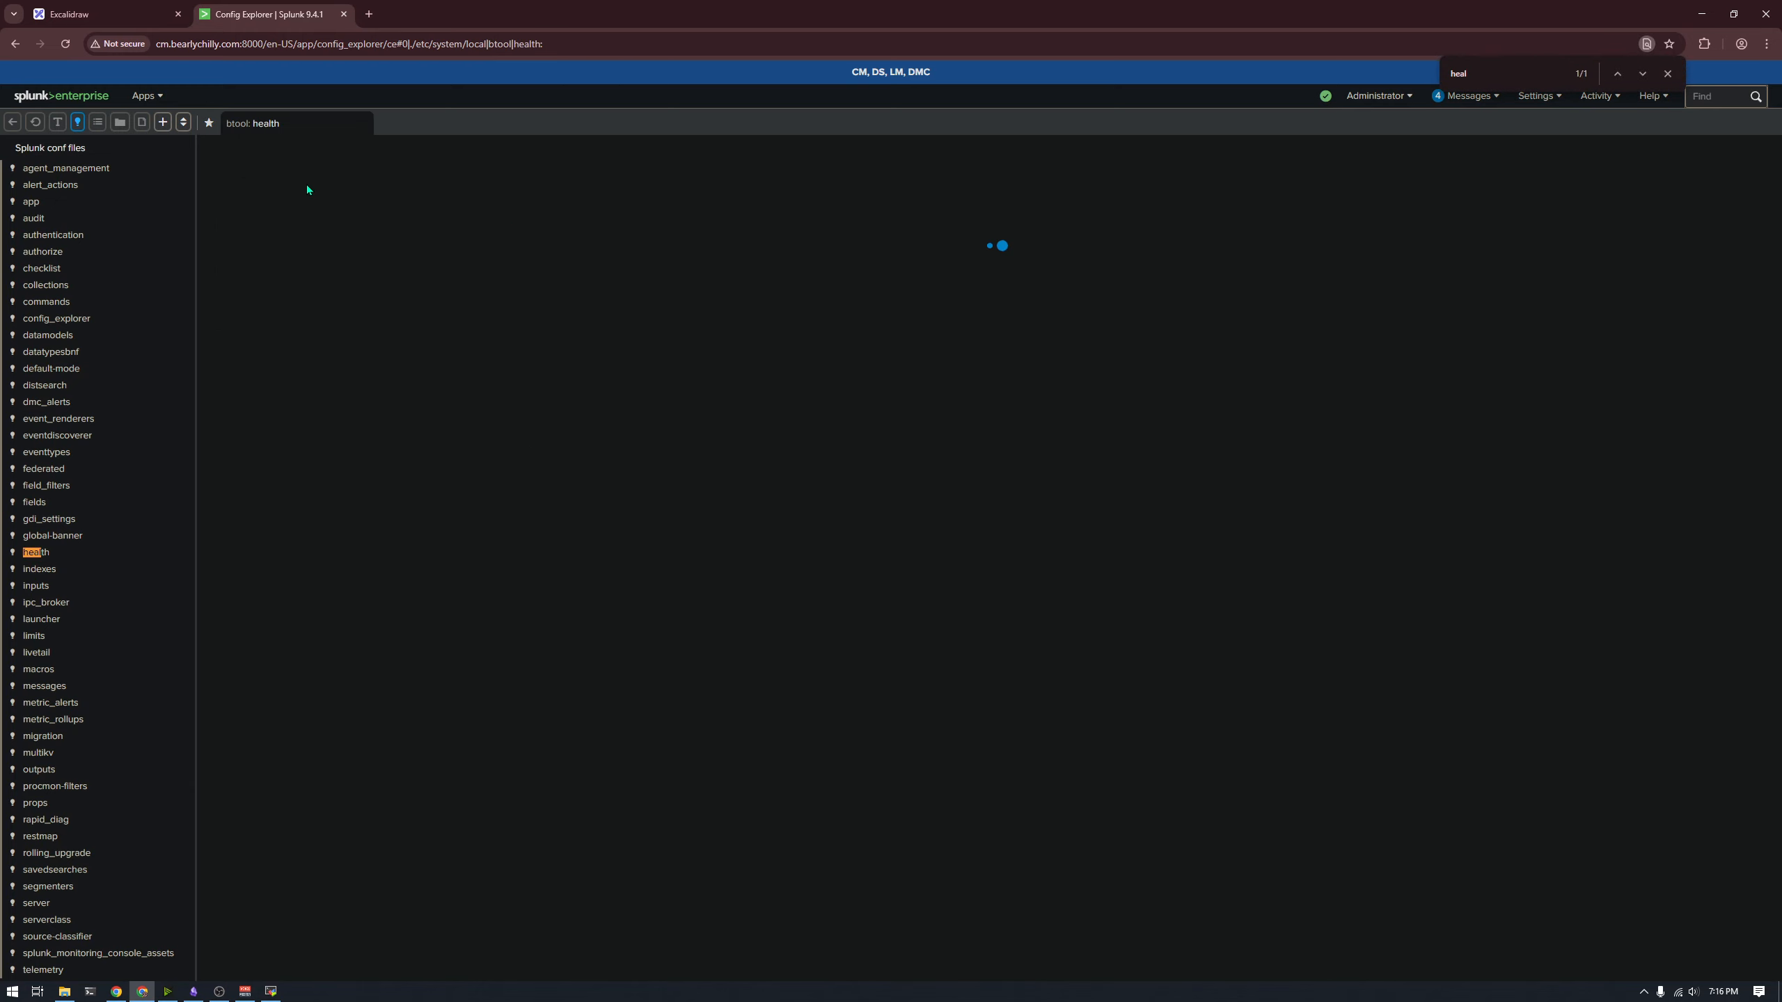
Step: Search the health btool output for "local" and examine the feature:iowait stanza and its source file paths
click(834, 431)
key(ctrl+f)
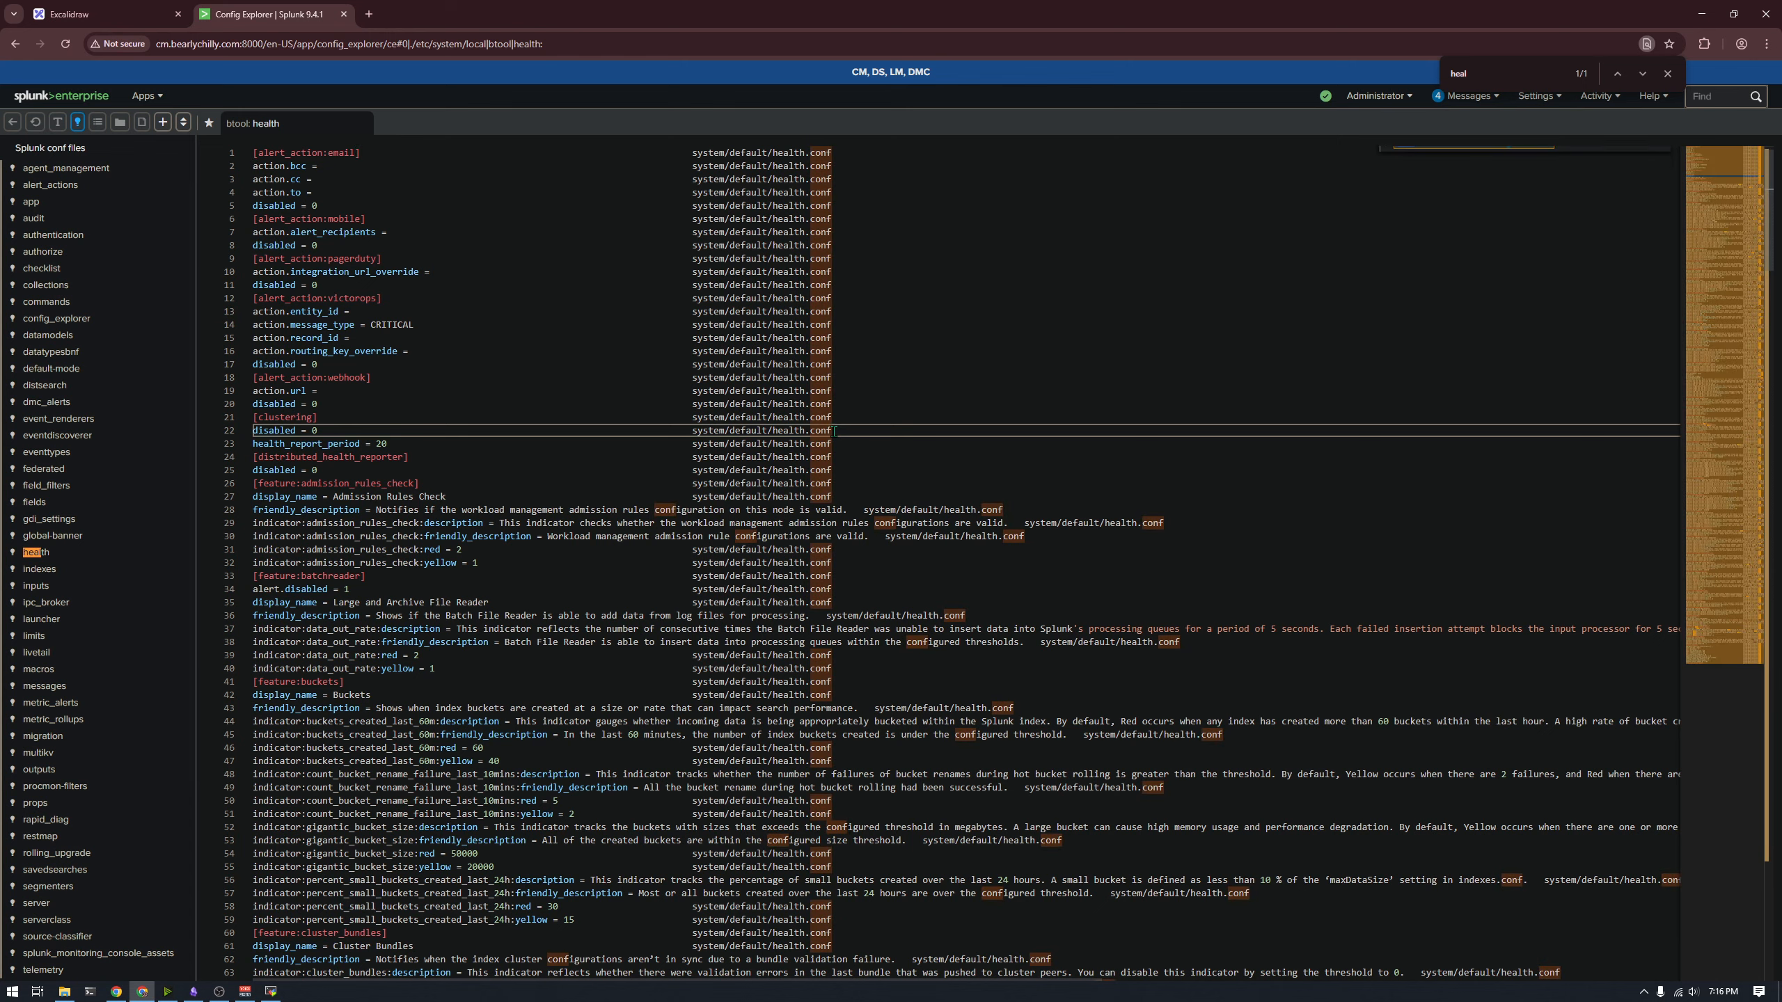
text(local)
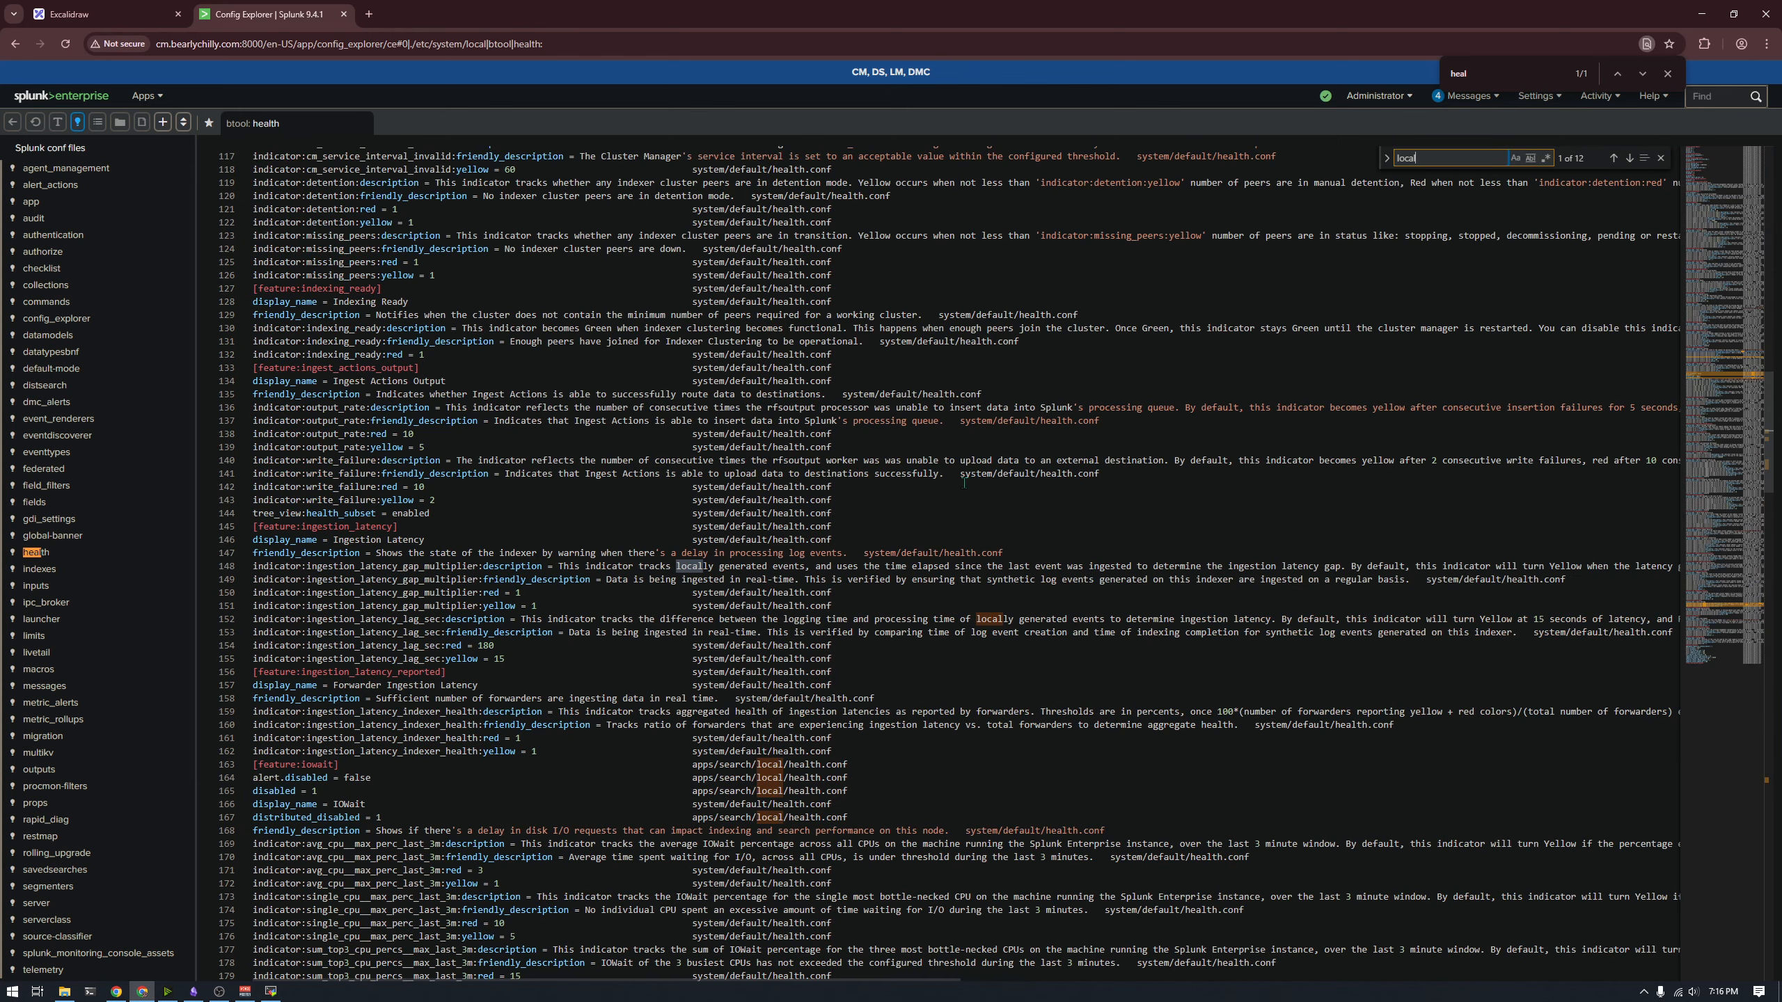
drag(313, 767, 850, 805)
click(894, 808)
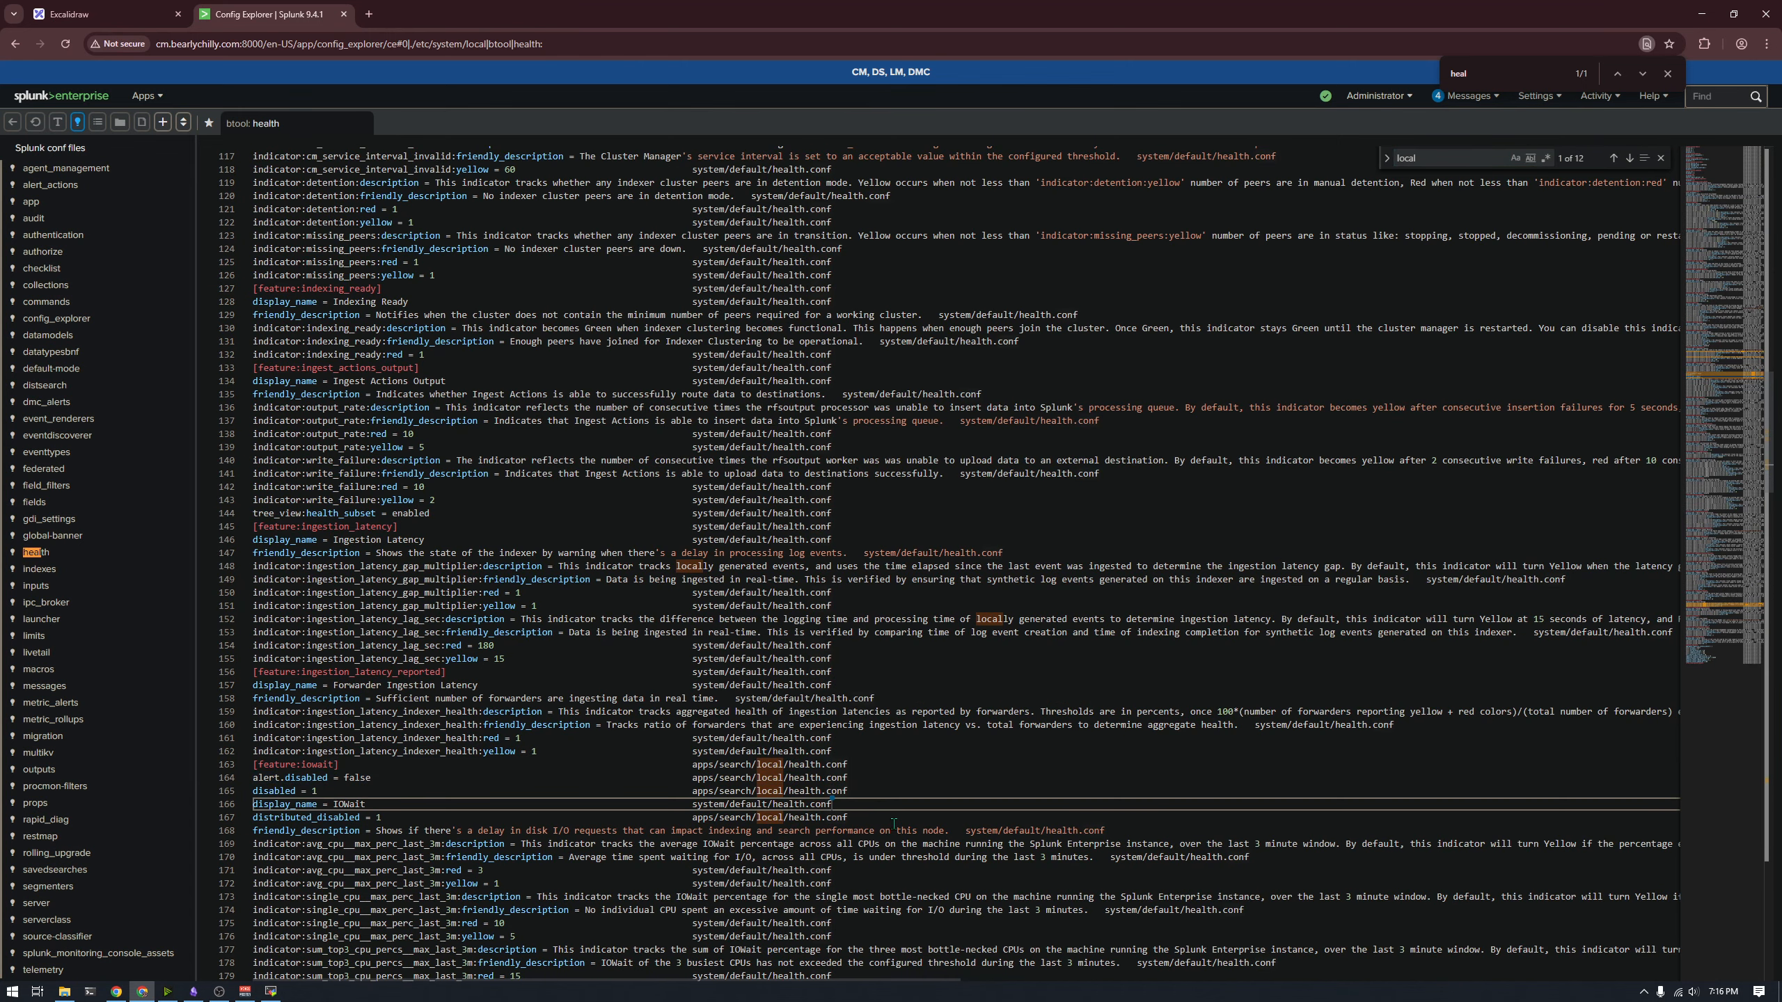
drag(776, 671, 740, 646)
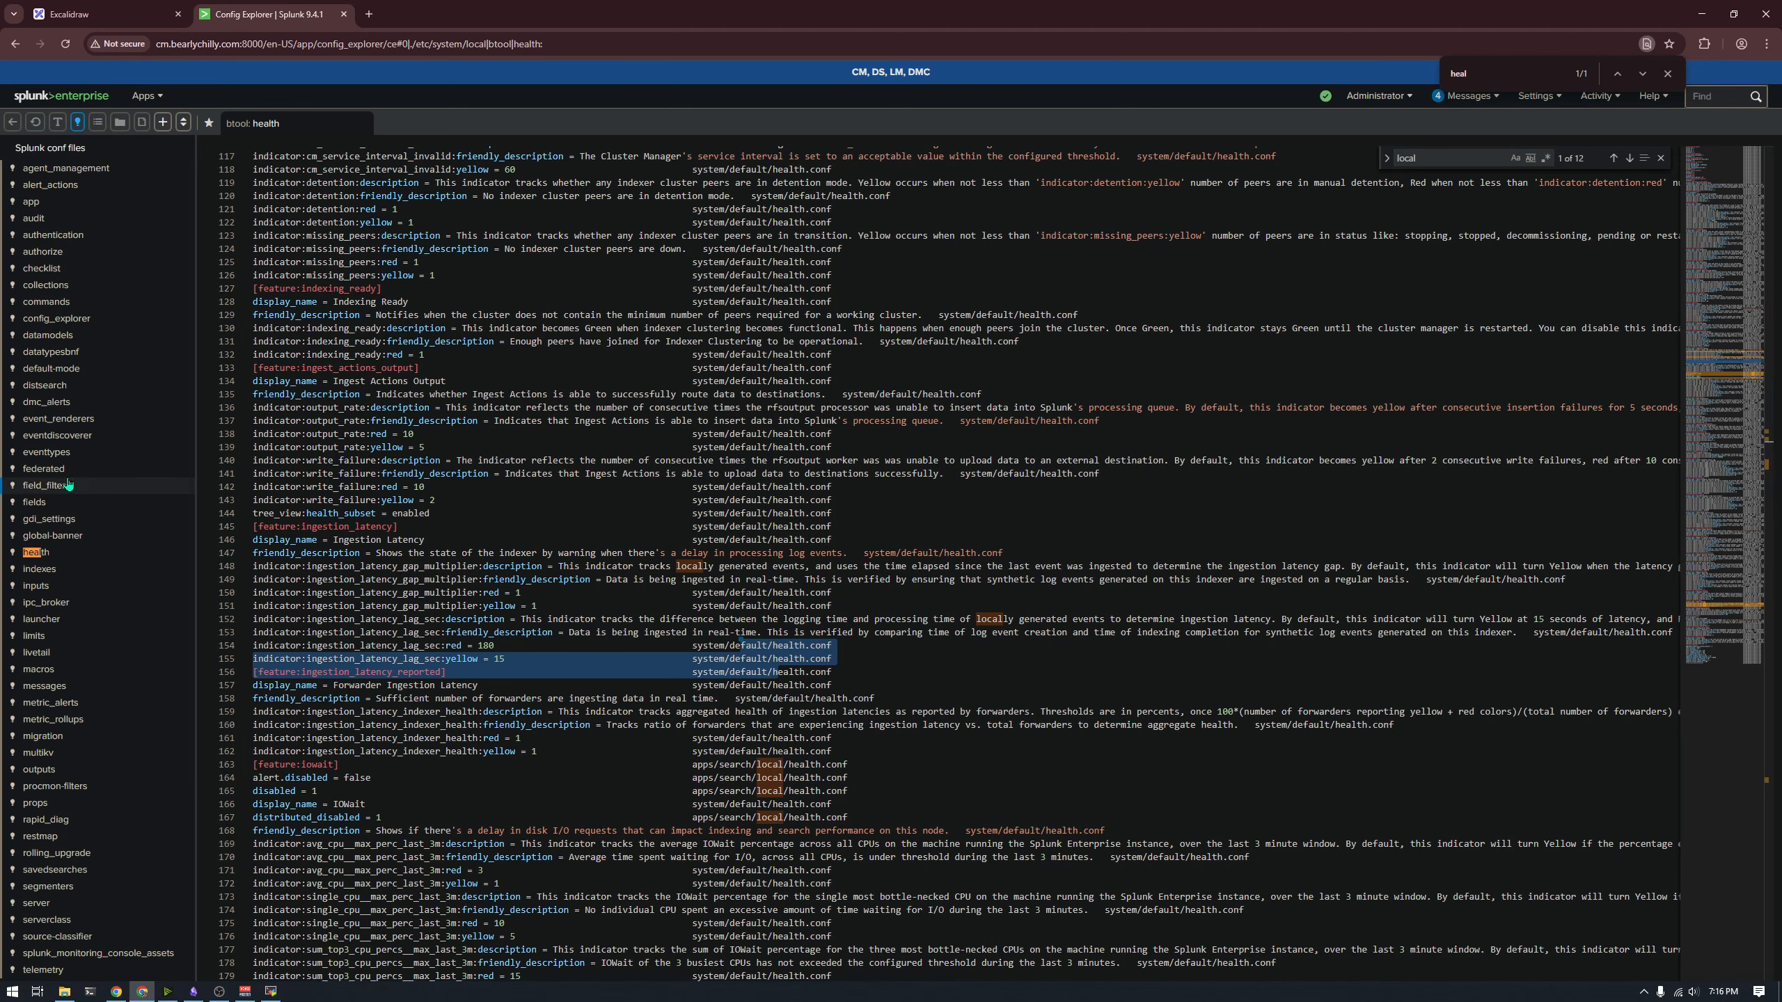
Step: Show the health btool output with all defaults hidden and examine the feature:iowait settings and their source file paths
right_click(40, 554)
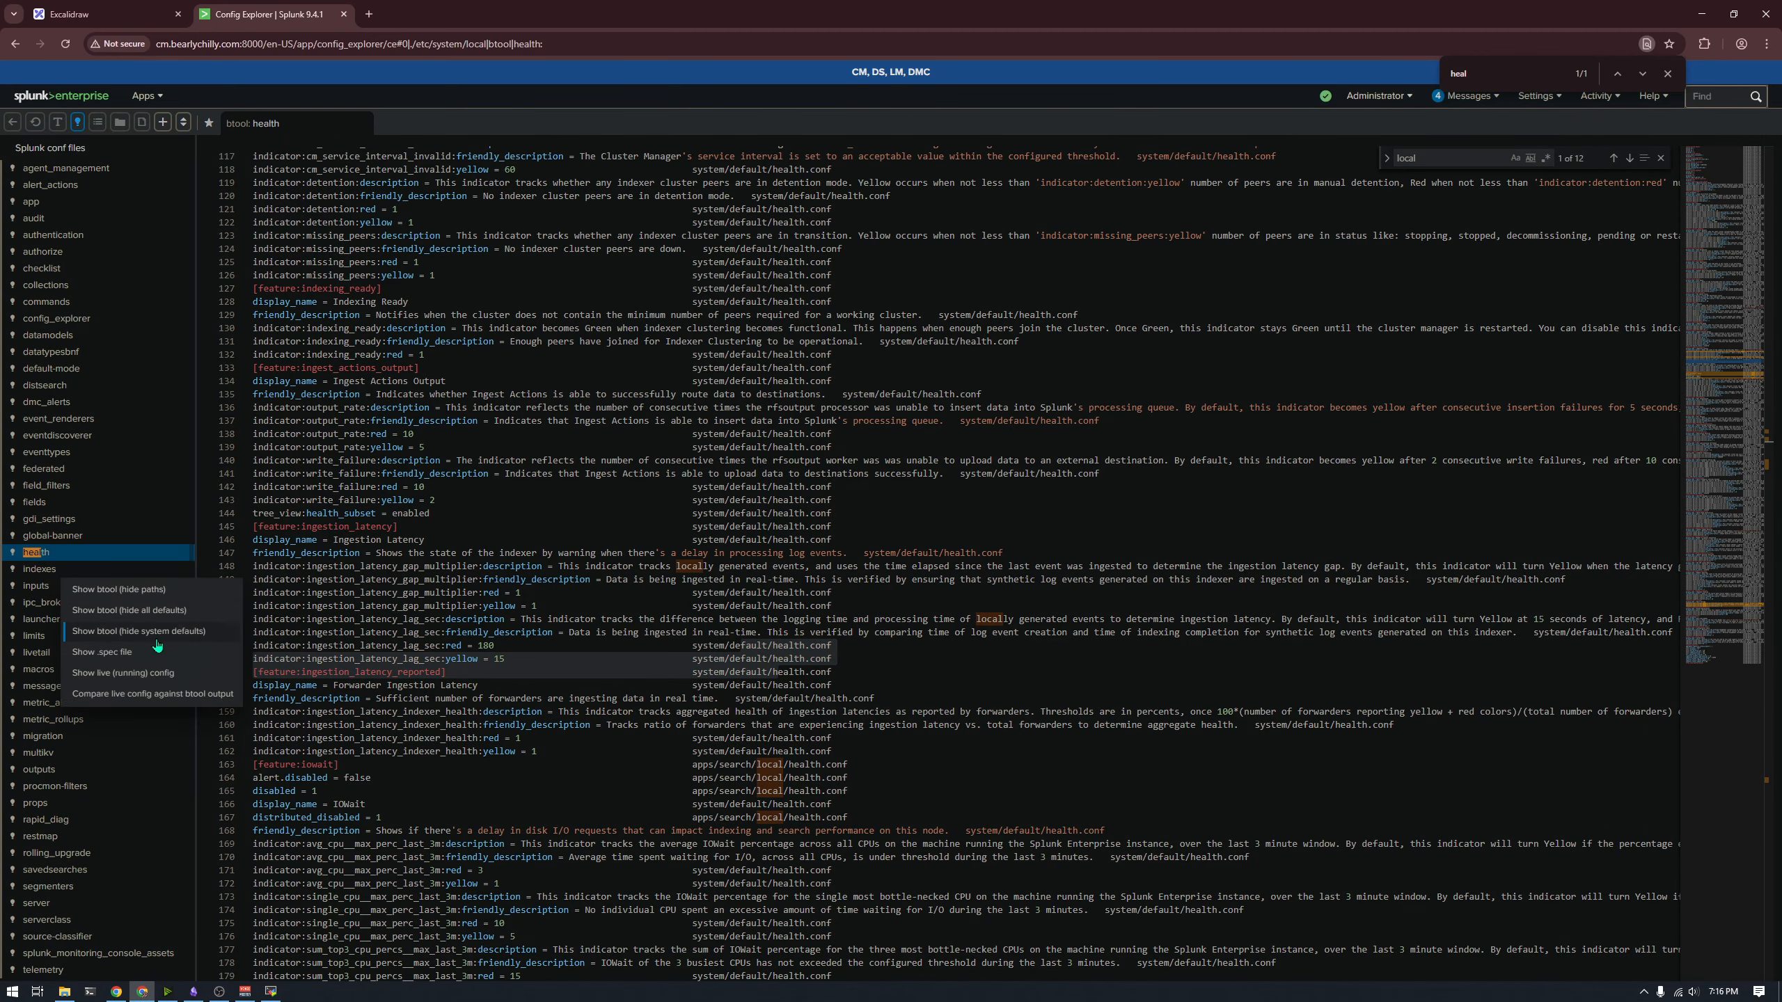
click(102, 613)
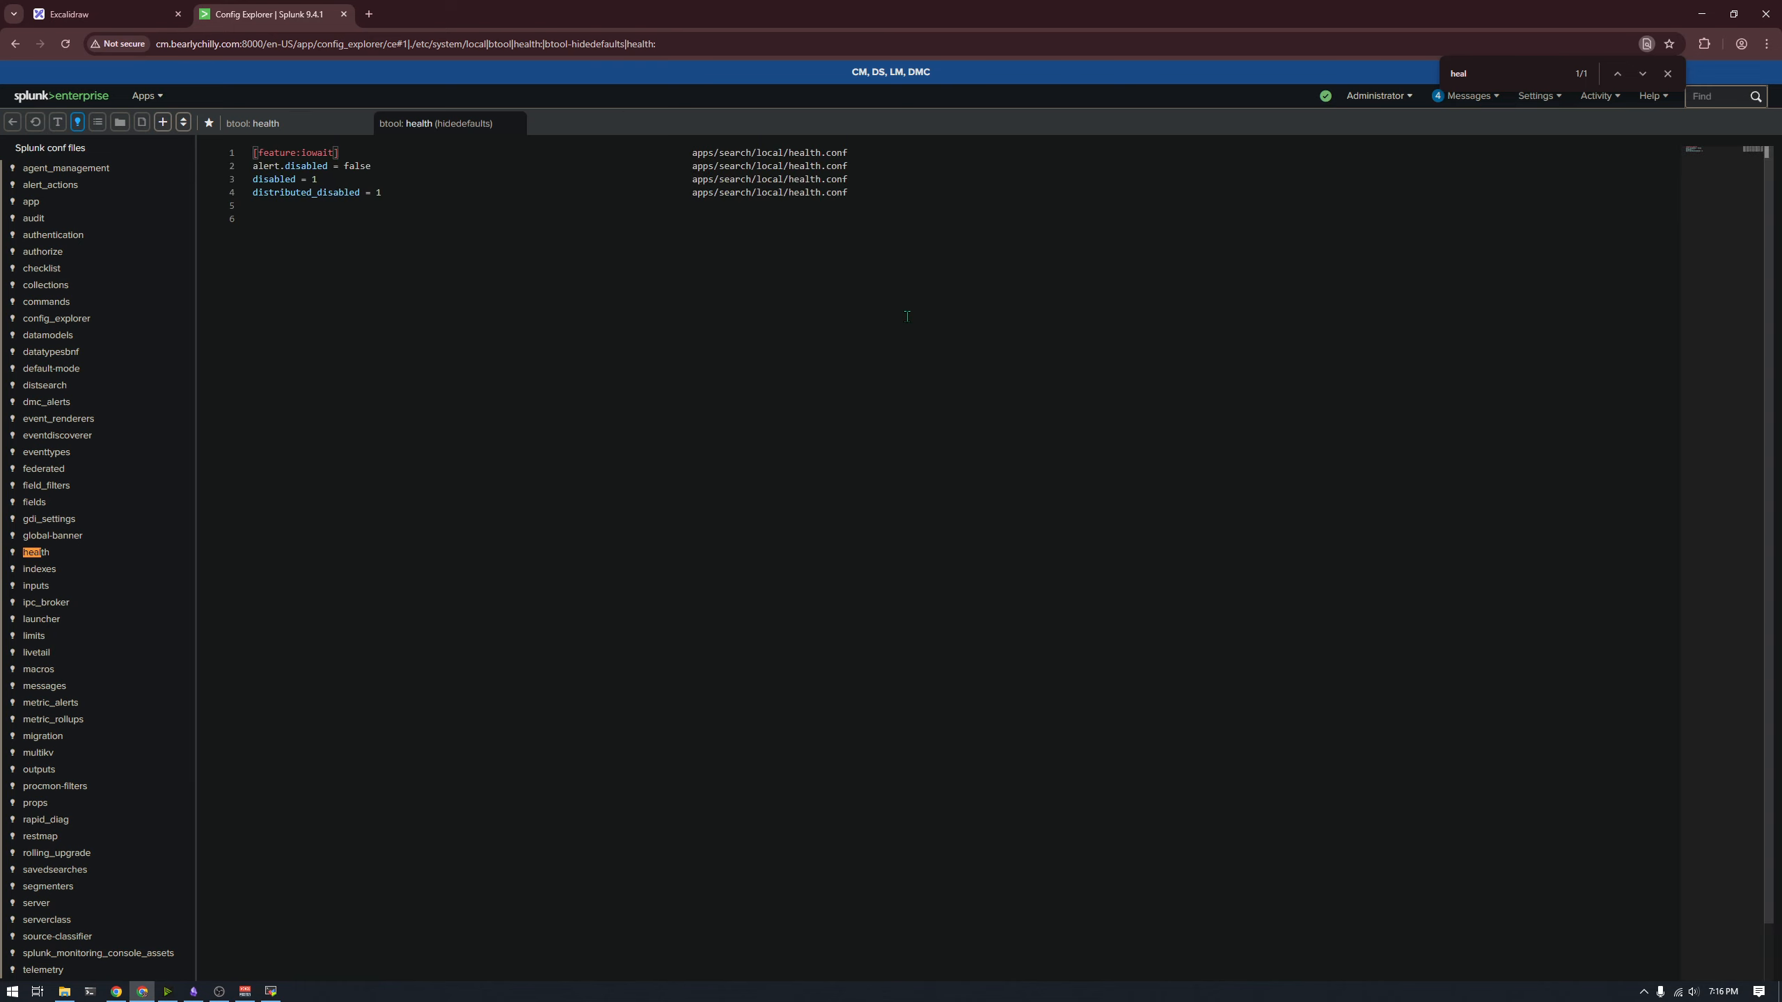
click(433, 198)
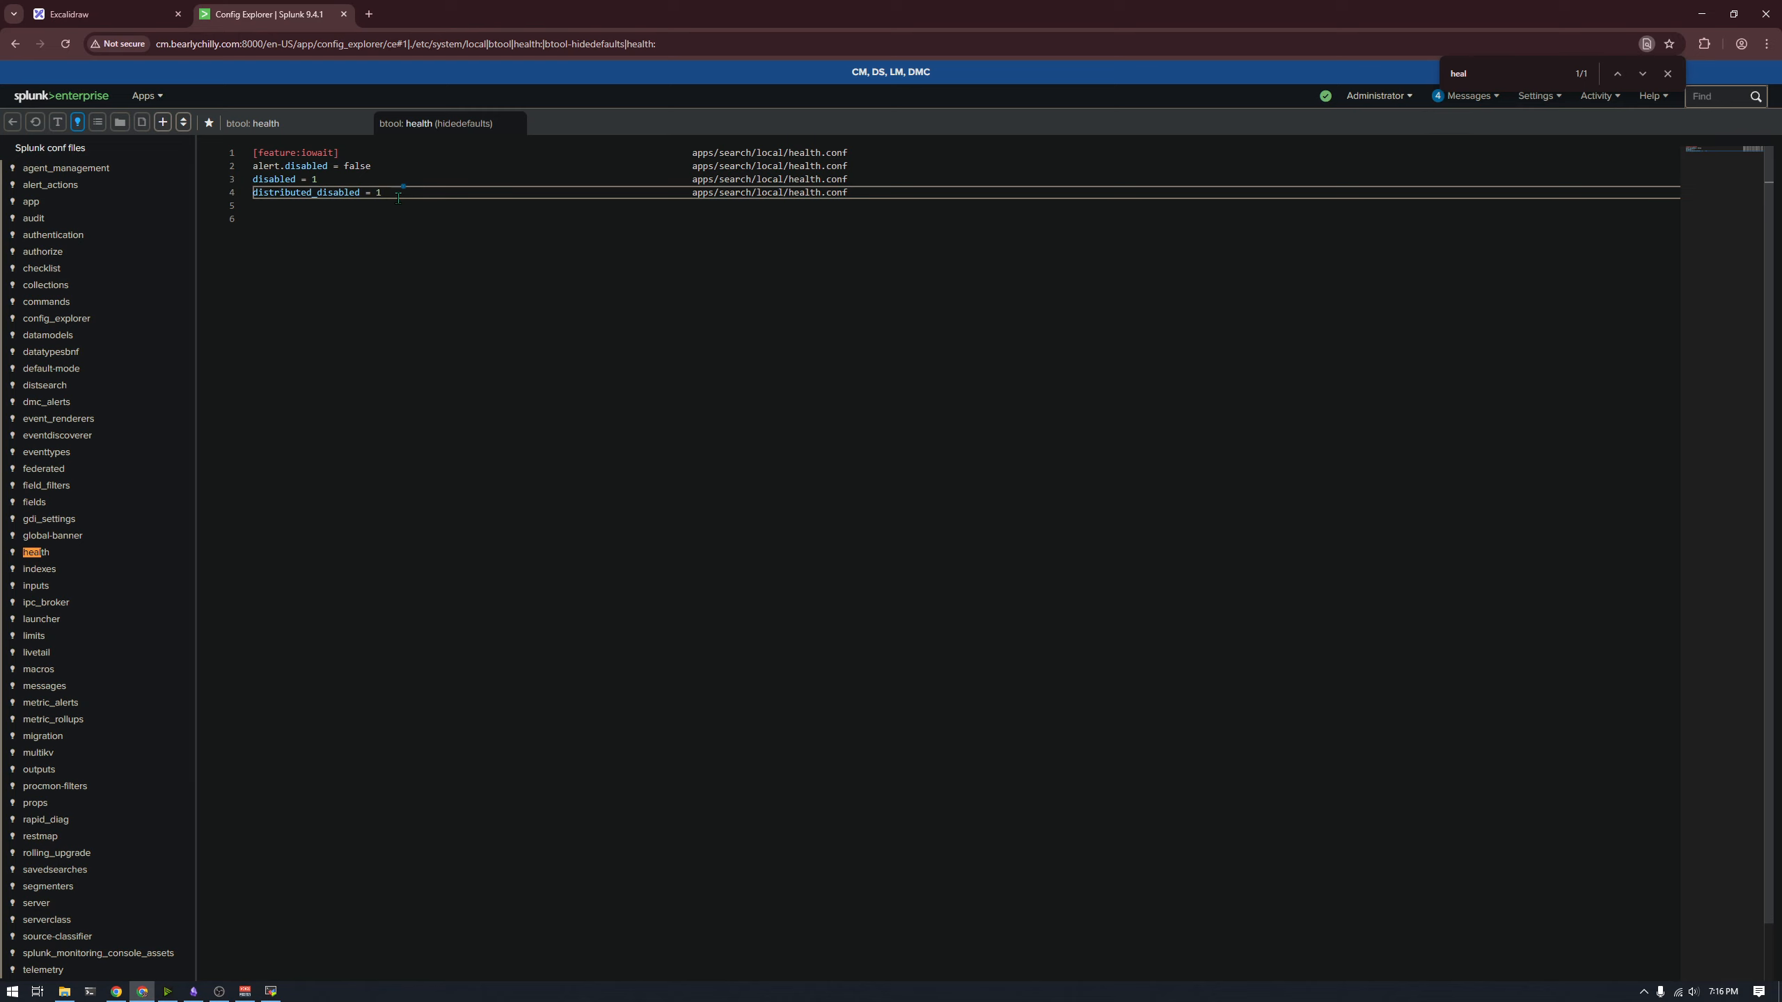
click(415, 190)
key(shift+End)
scroll(394, 195, down, 1)
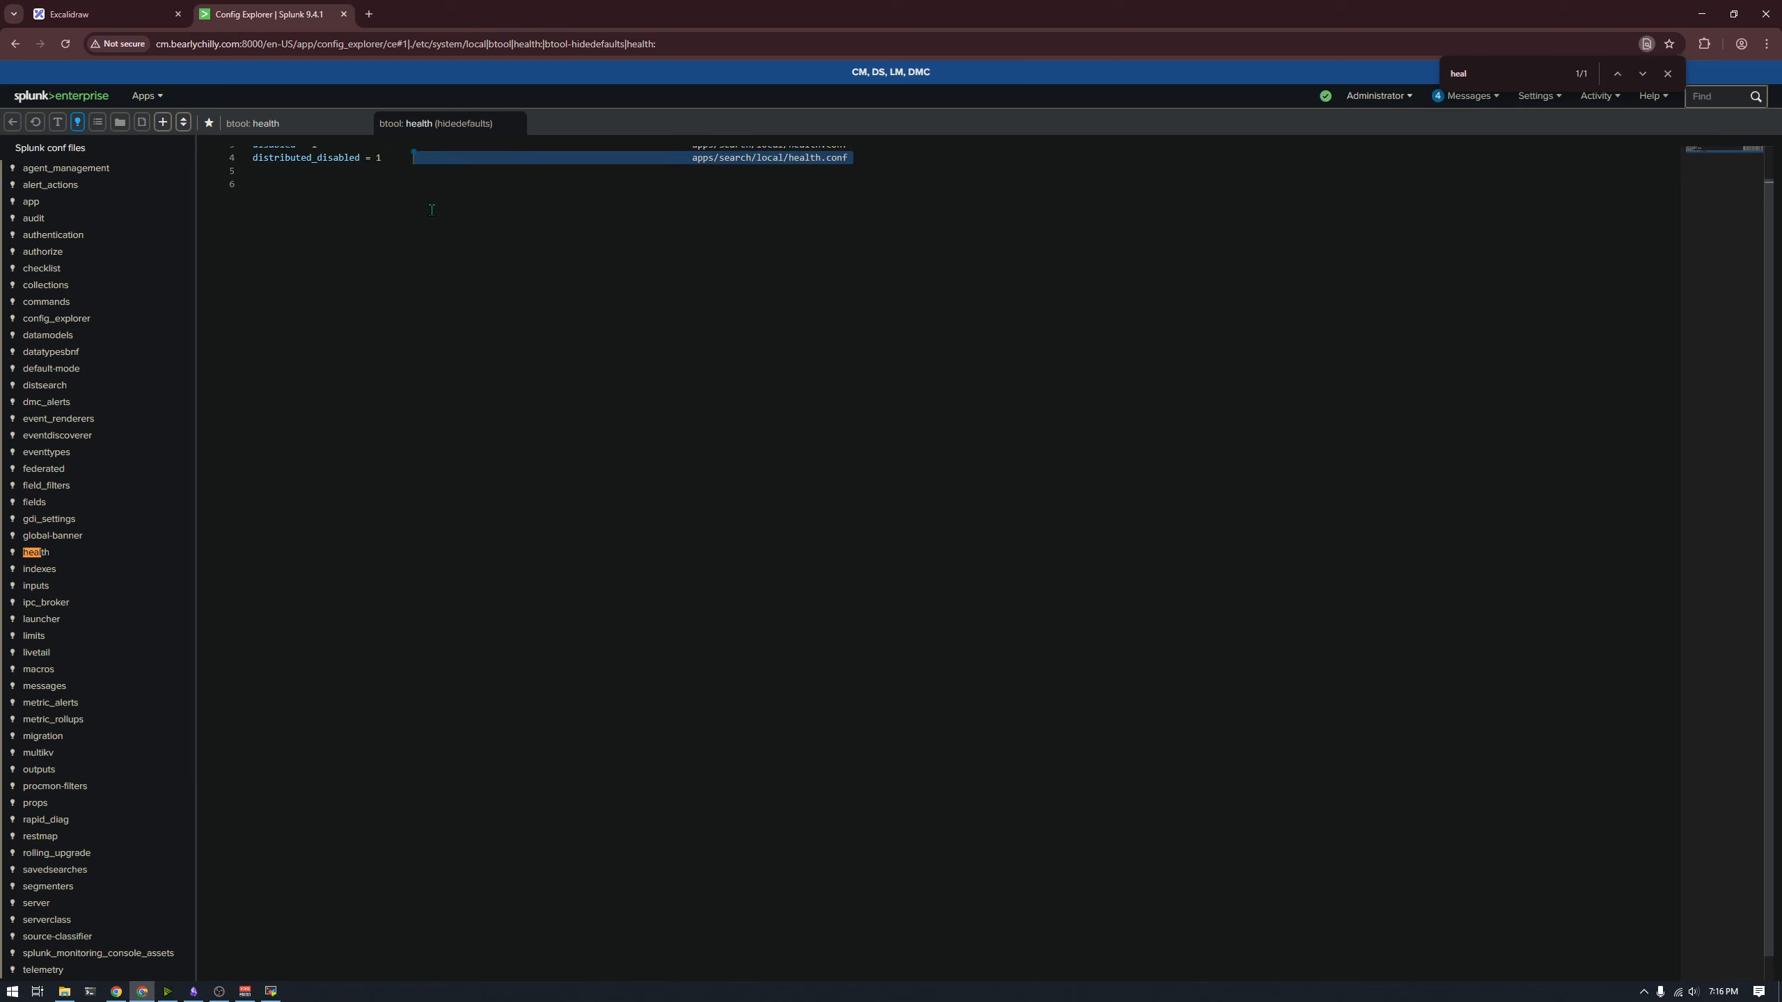
scroll(632, 351, up, 1)
click(409, 191)
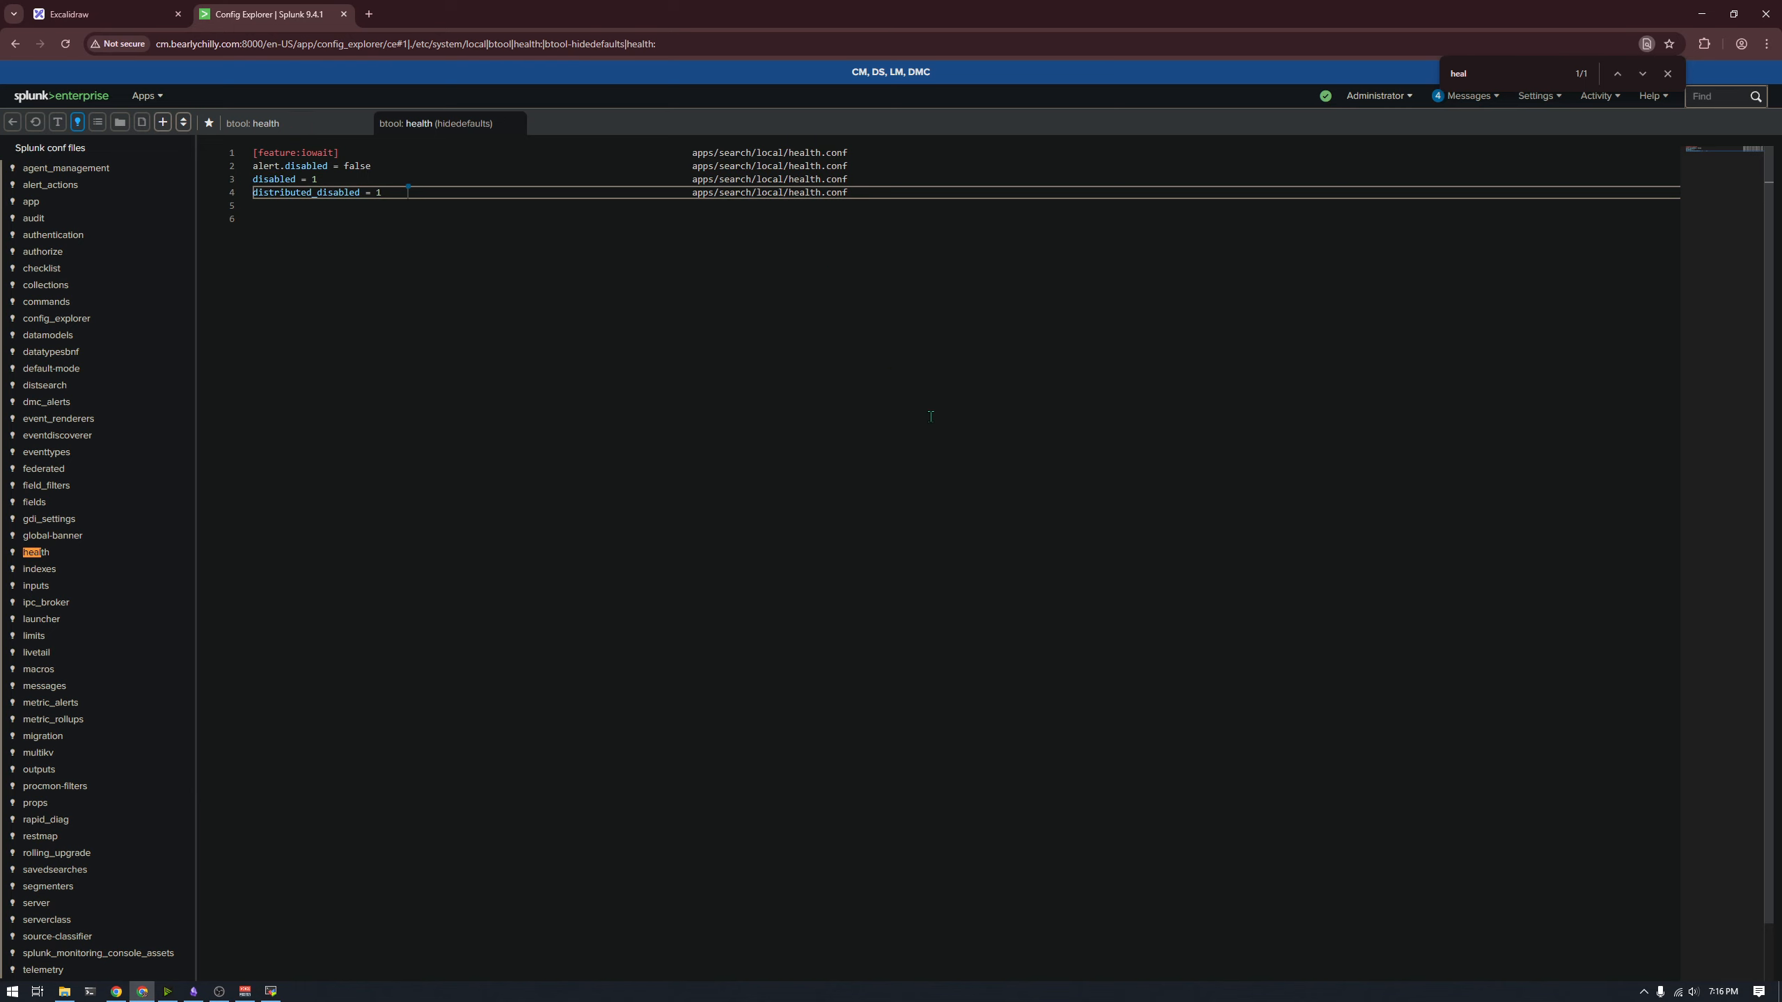
key(ctrl+a)
click(567, 258)
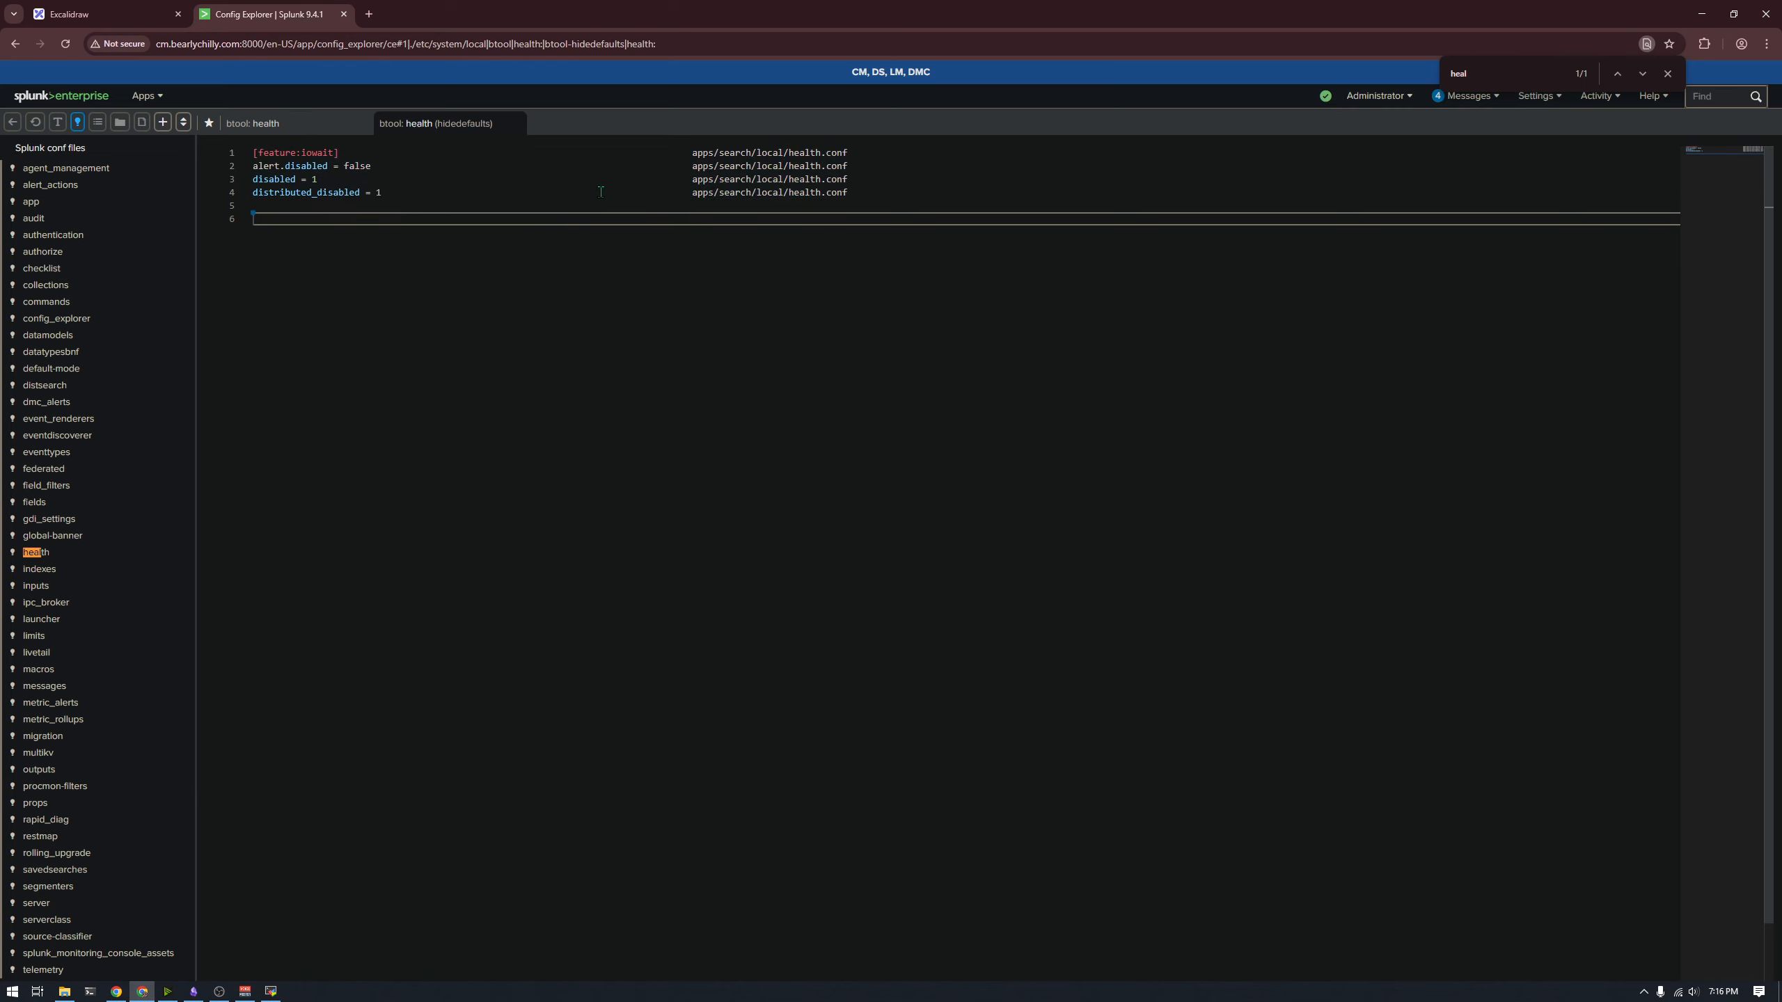
Step: Copy the four feature:iowait stanza lines without their file paths and close both btool outputs
drag(485, 165, 350, 166)
click(405, 202)
click(461, 191)
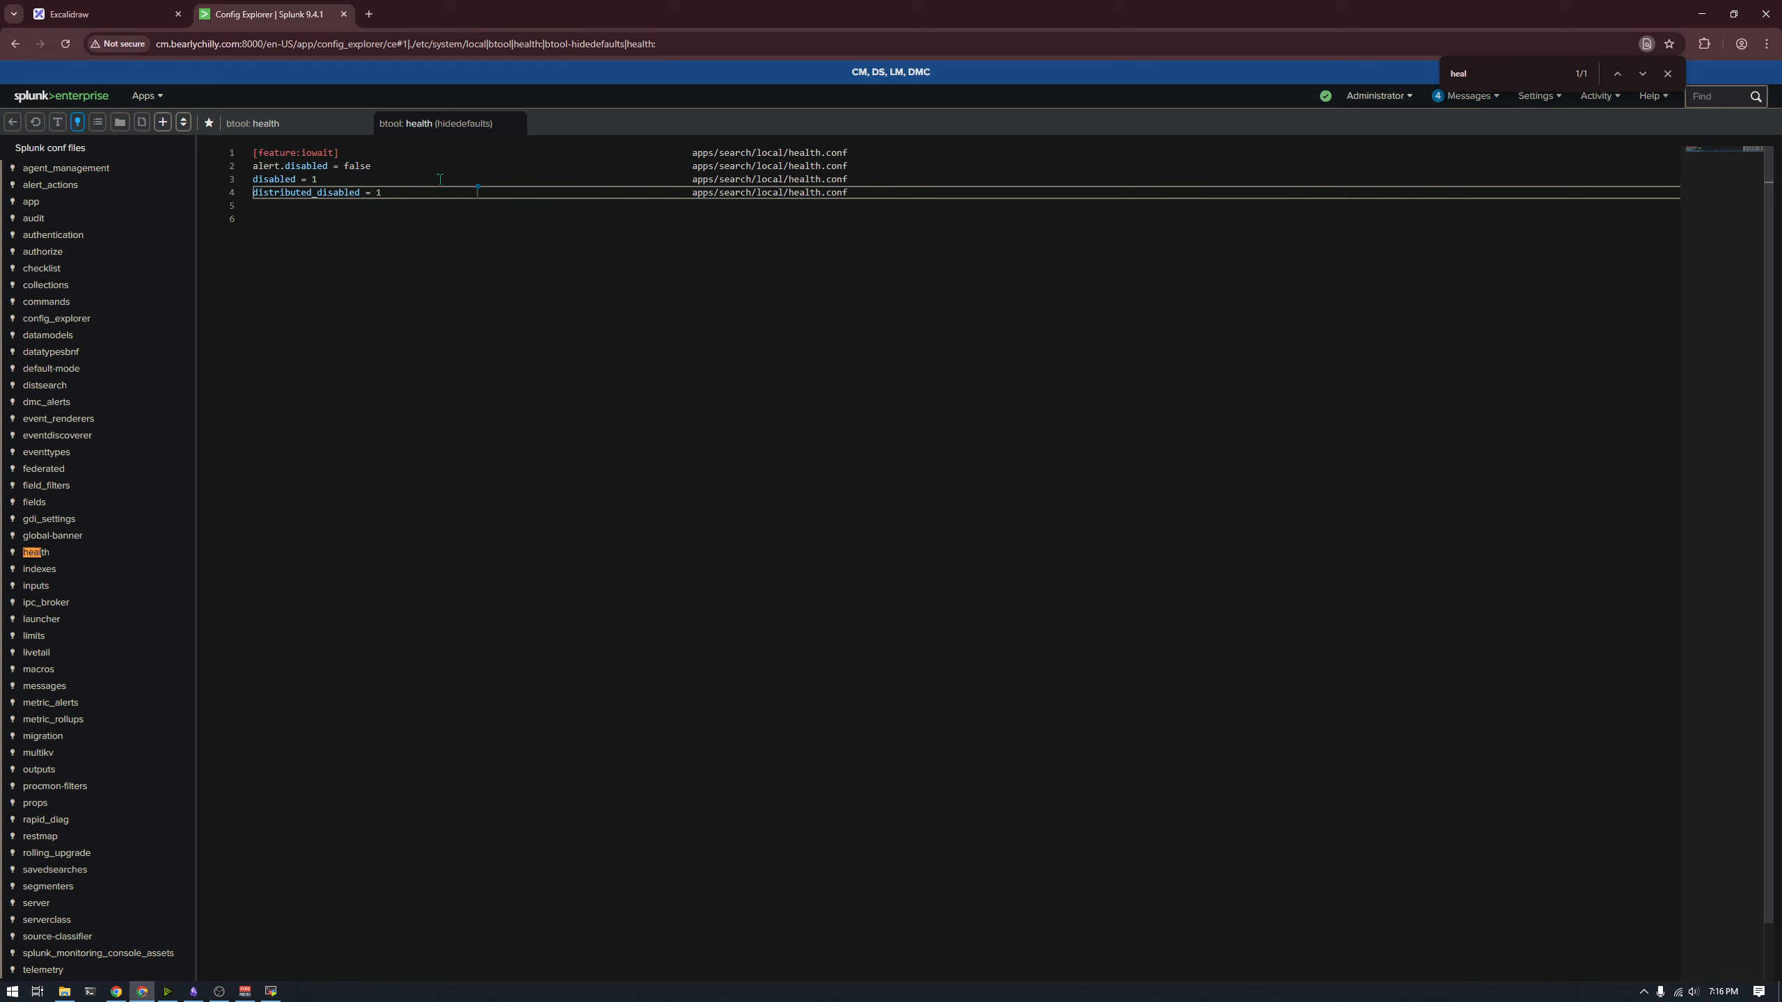
drag(473, 192, 163, 96)
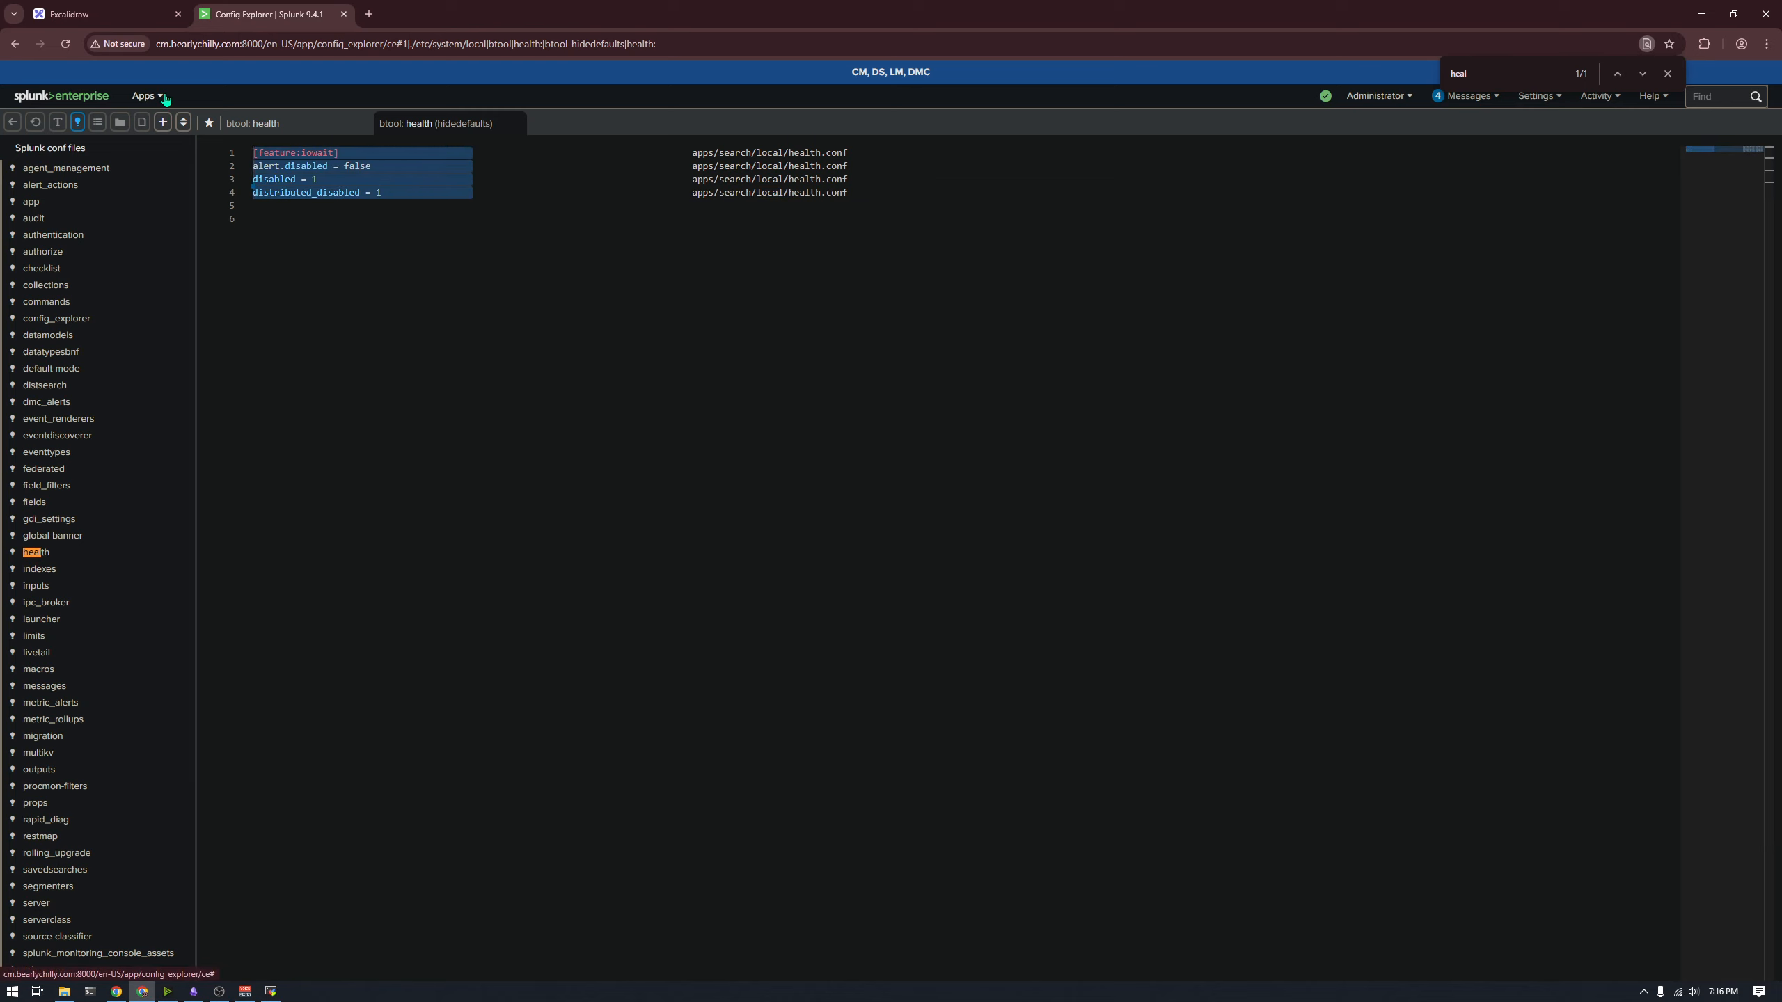
click(509, 187)
click(520, 124)
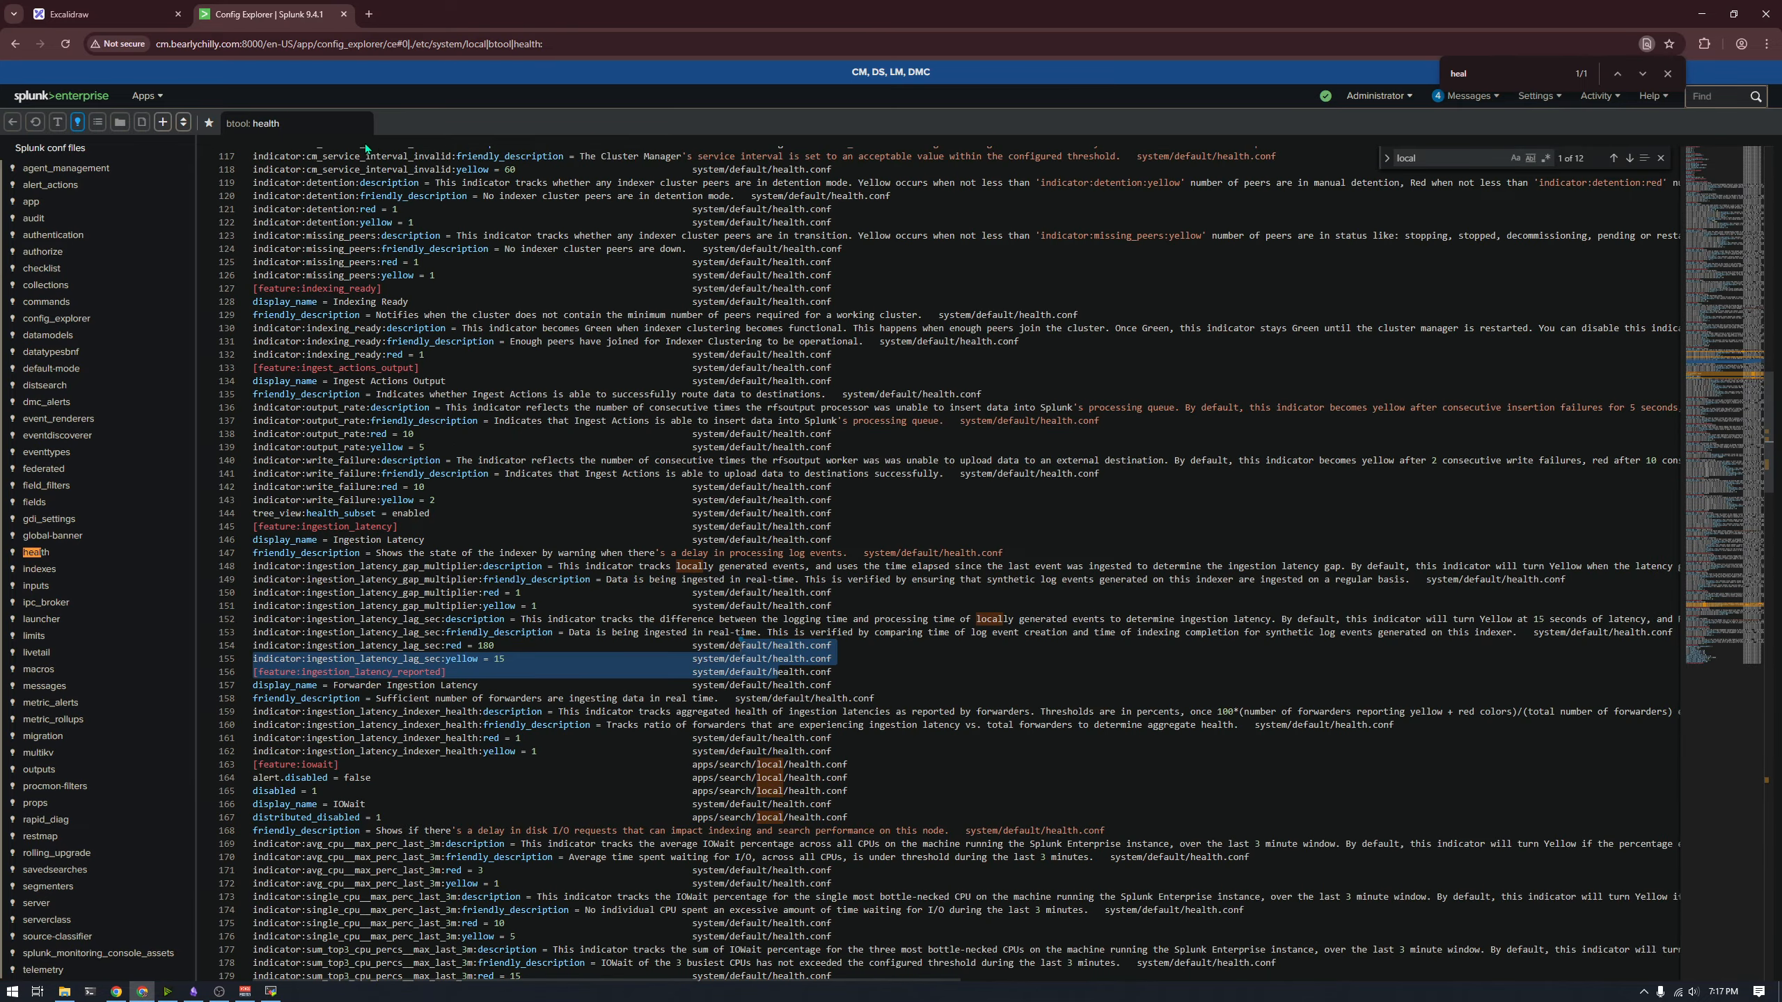
click(362, 125)
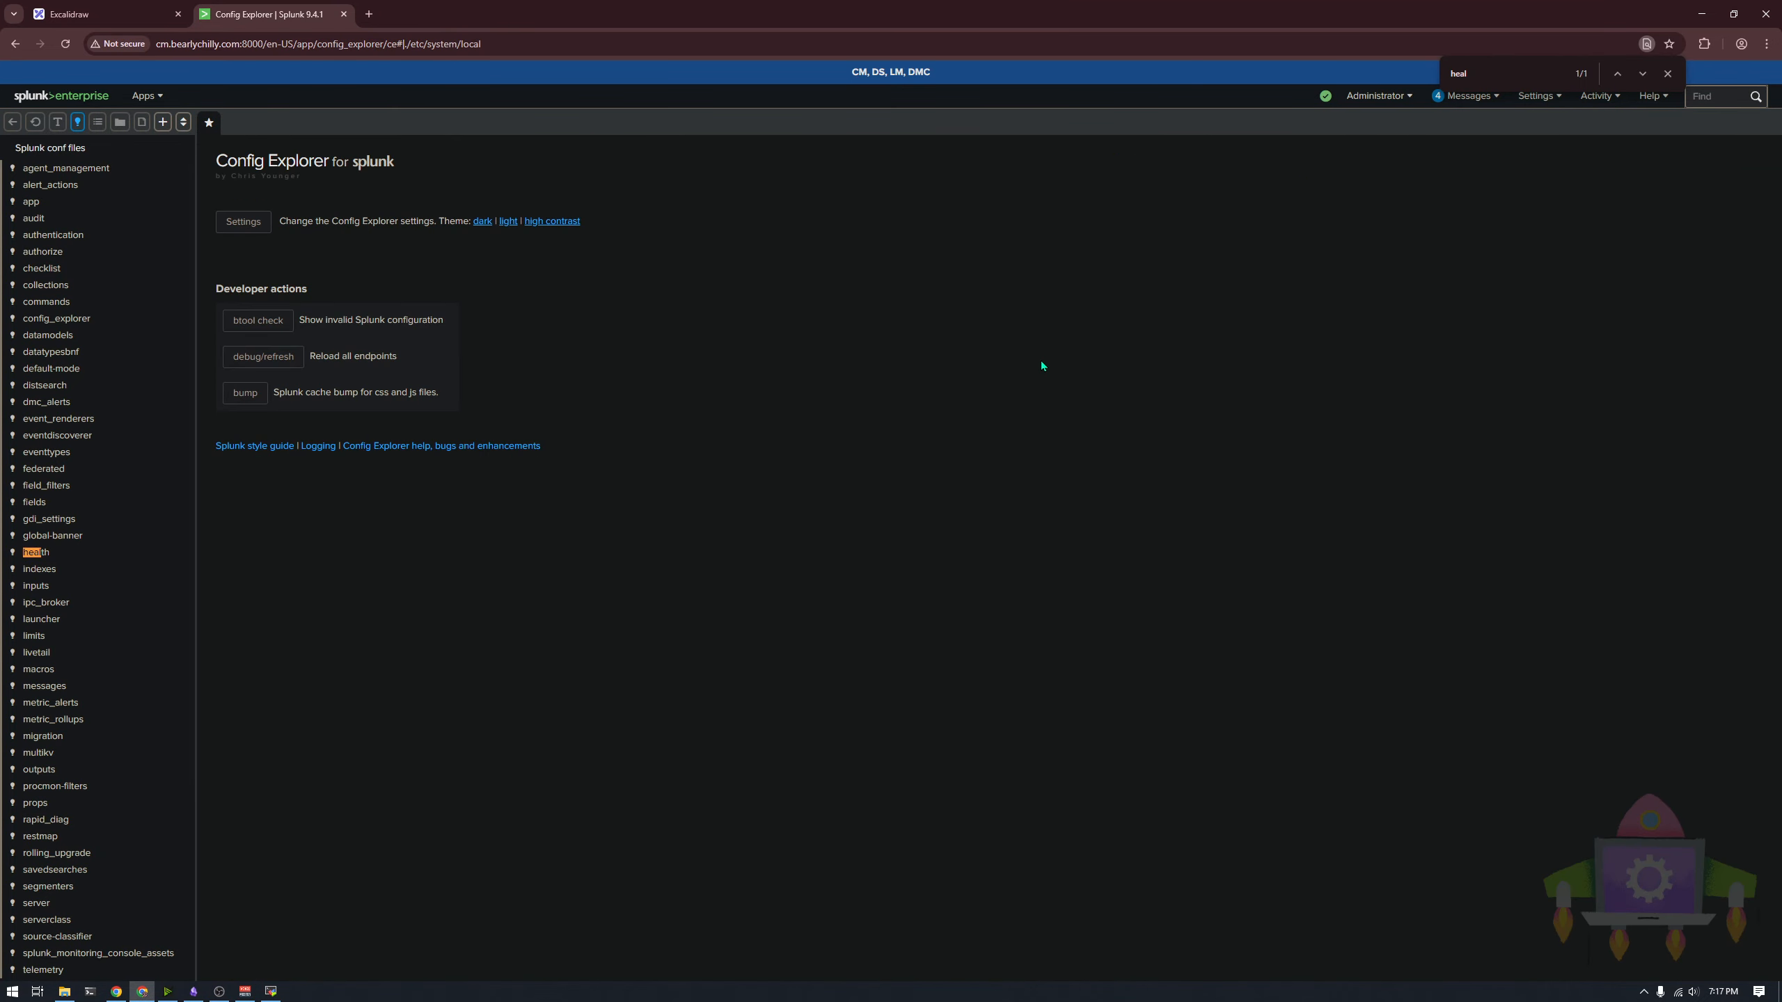
Step: Return to the etc folder, check the indexers in the Excalidraw lab diagram, and open manager-apps in Config Explorer
click(78, 122)
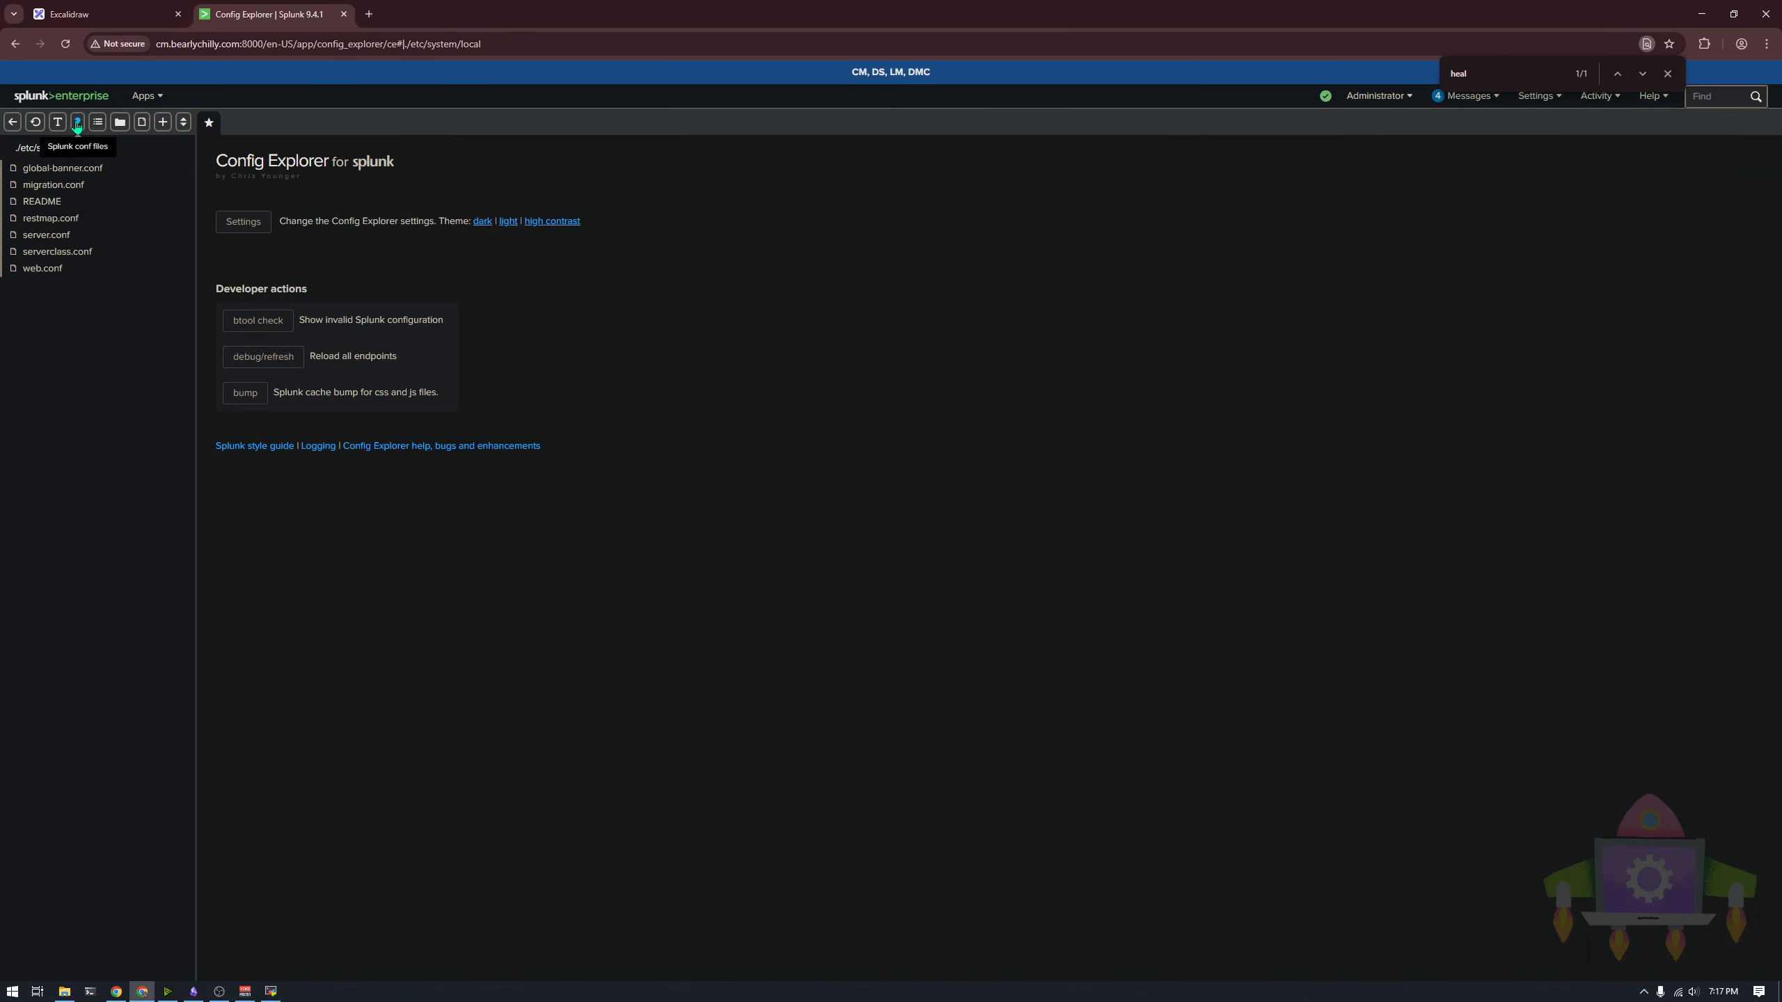
click(13, 123)
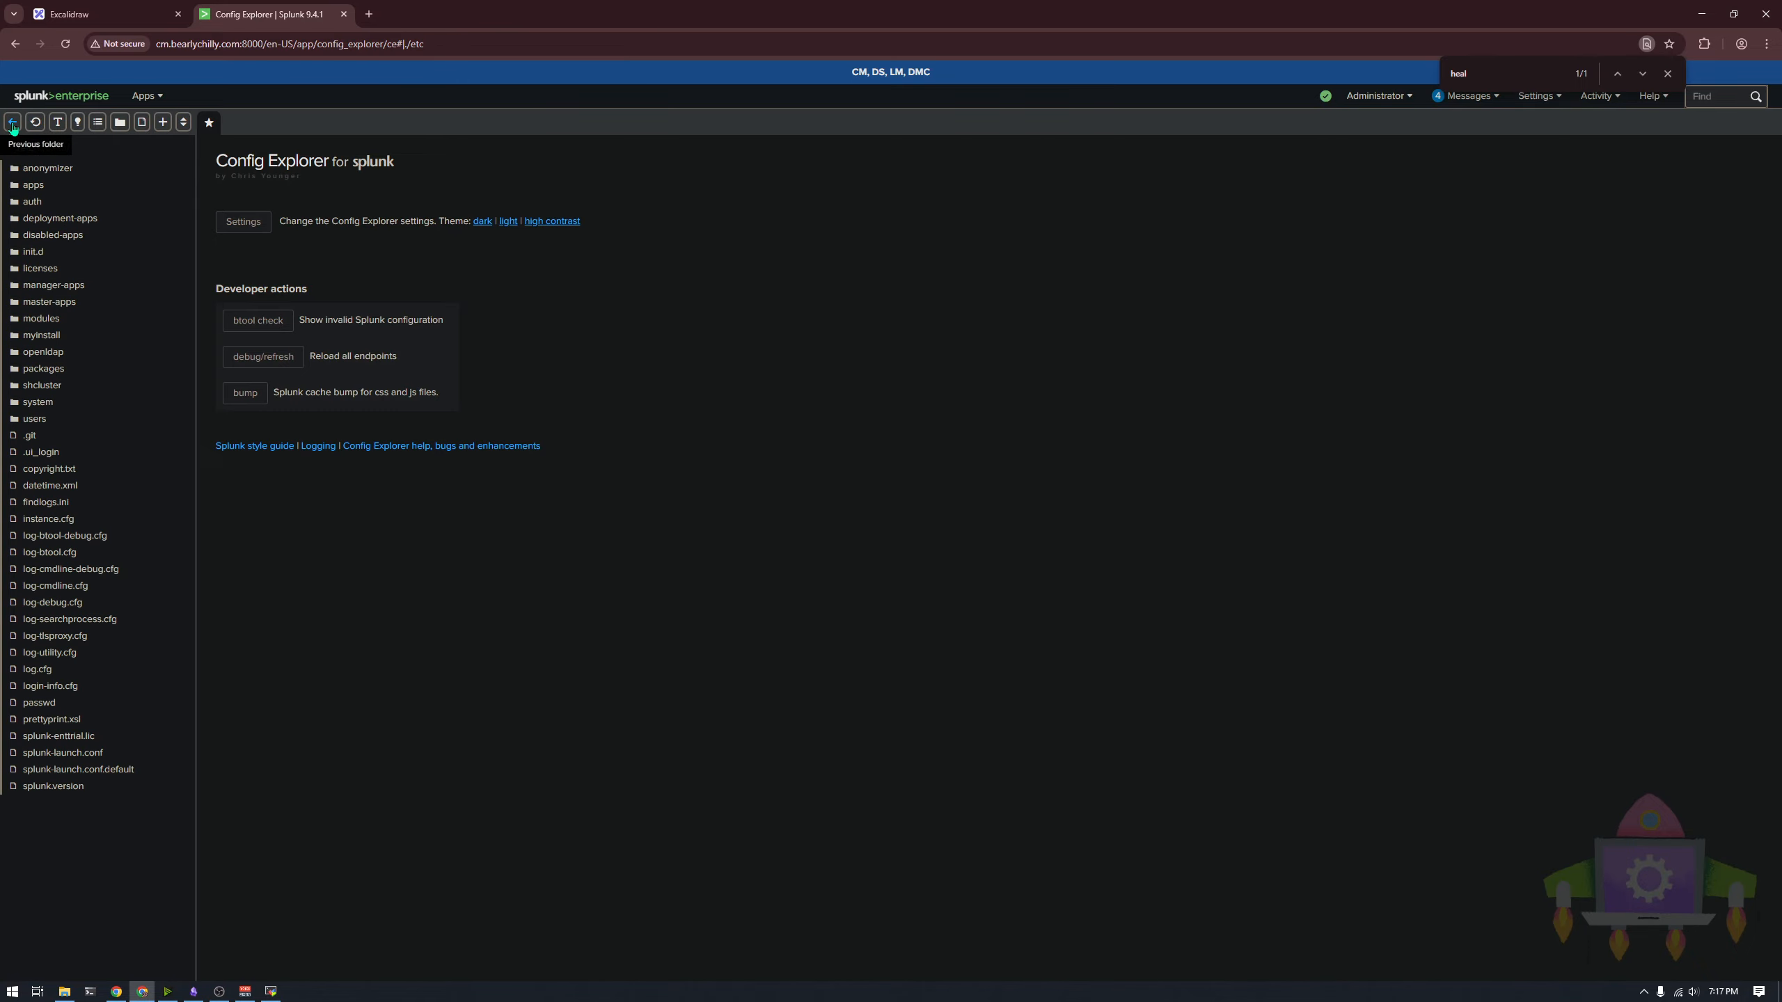
key(ctrl+1)
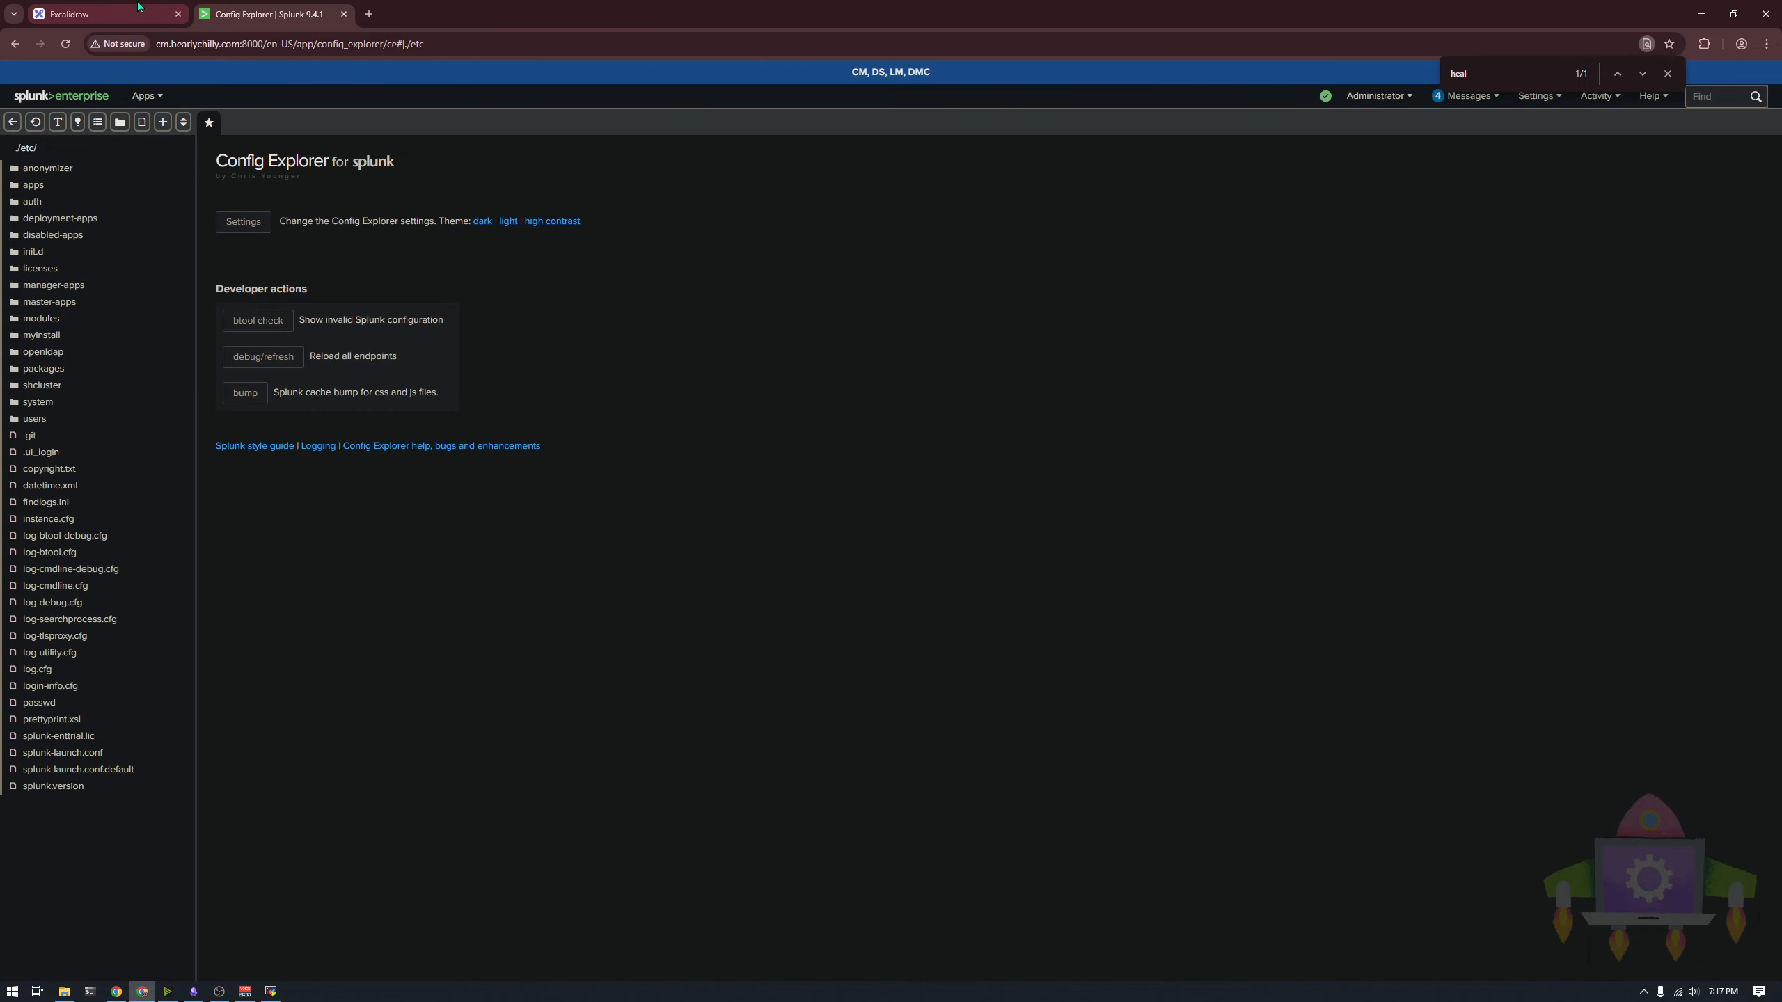
drag(1517, 630, 1136, 693)
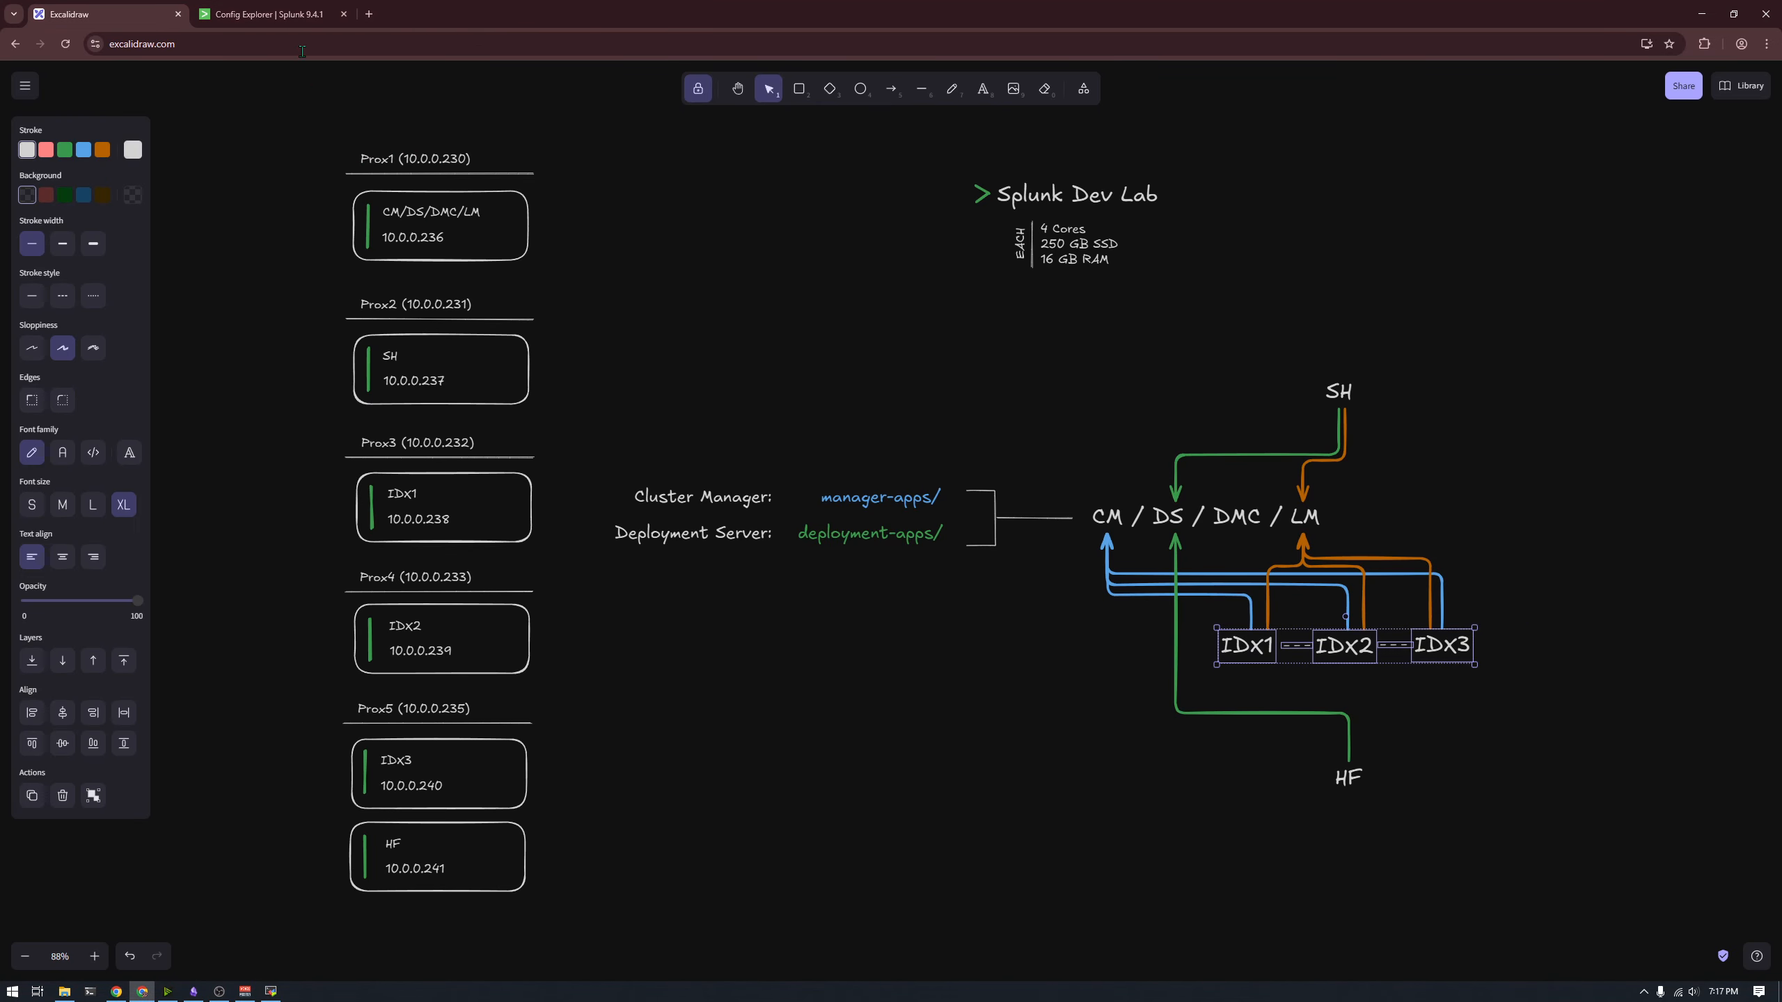
key(ctrl+2)
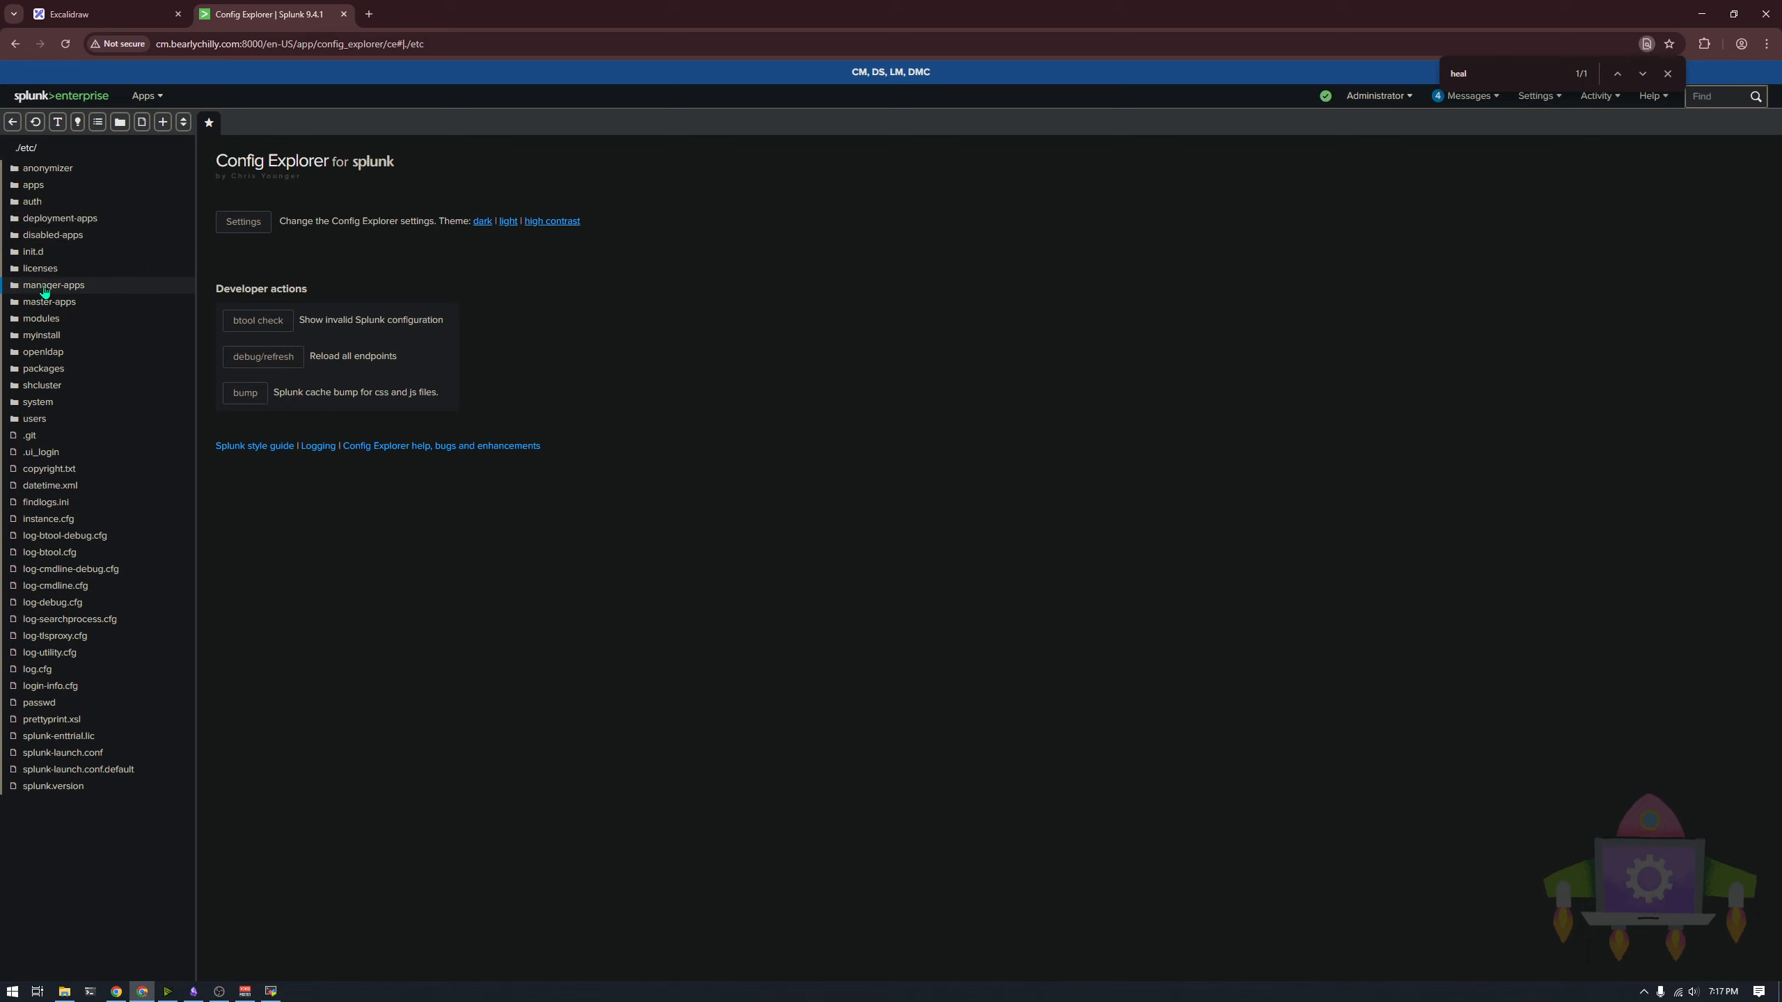
click(78, 289)
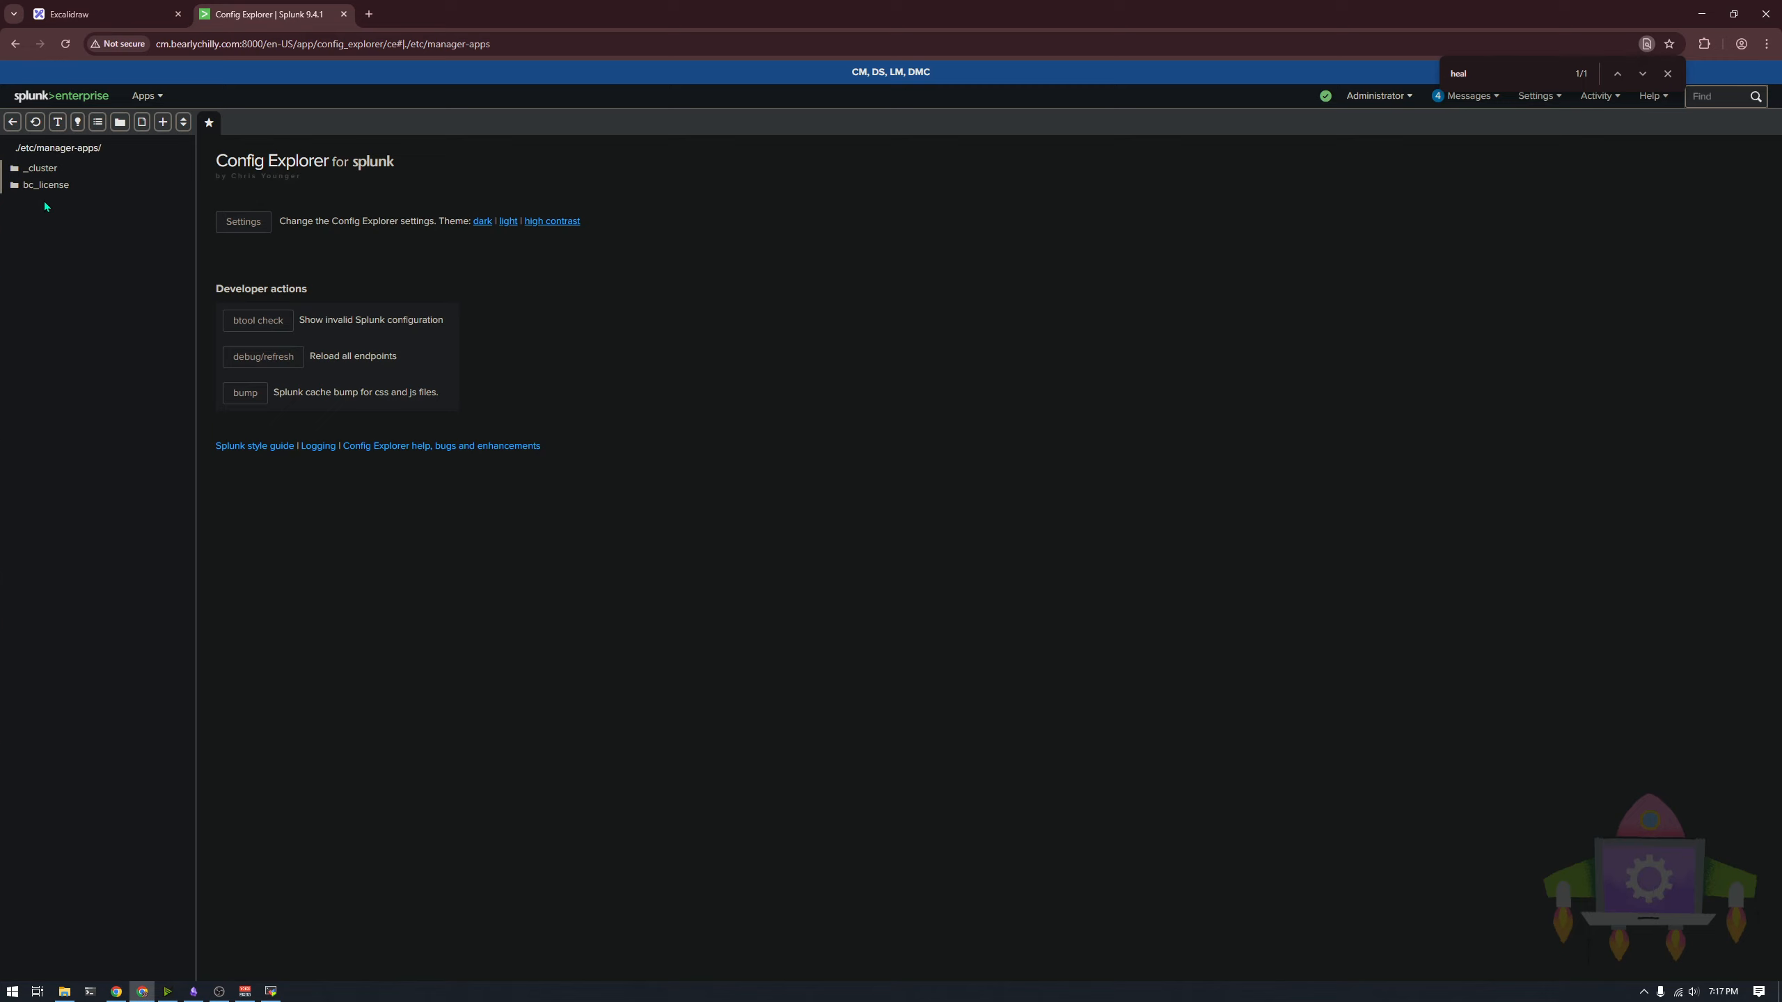
Step: Create a bc_disable_iowait folder in manager-apps and a local folder inside it
click(120, 121)
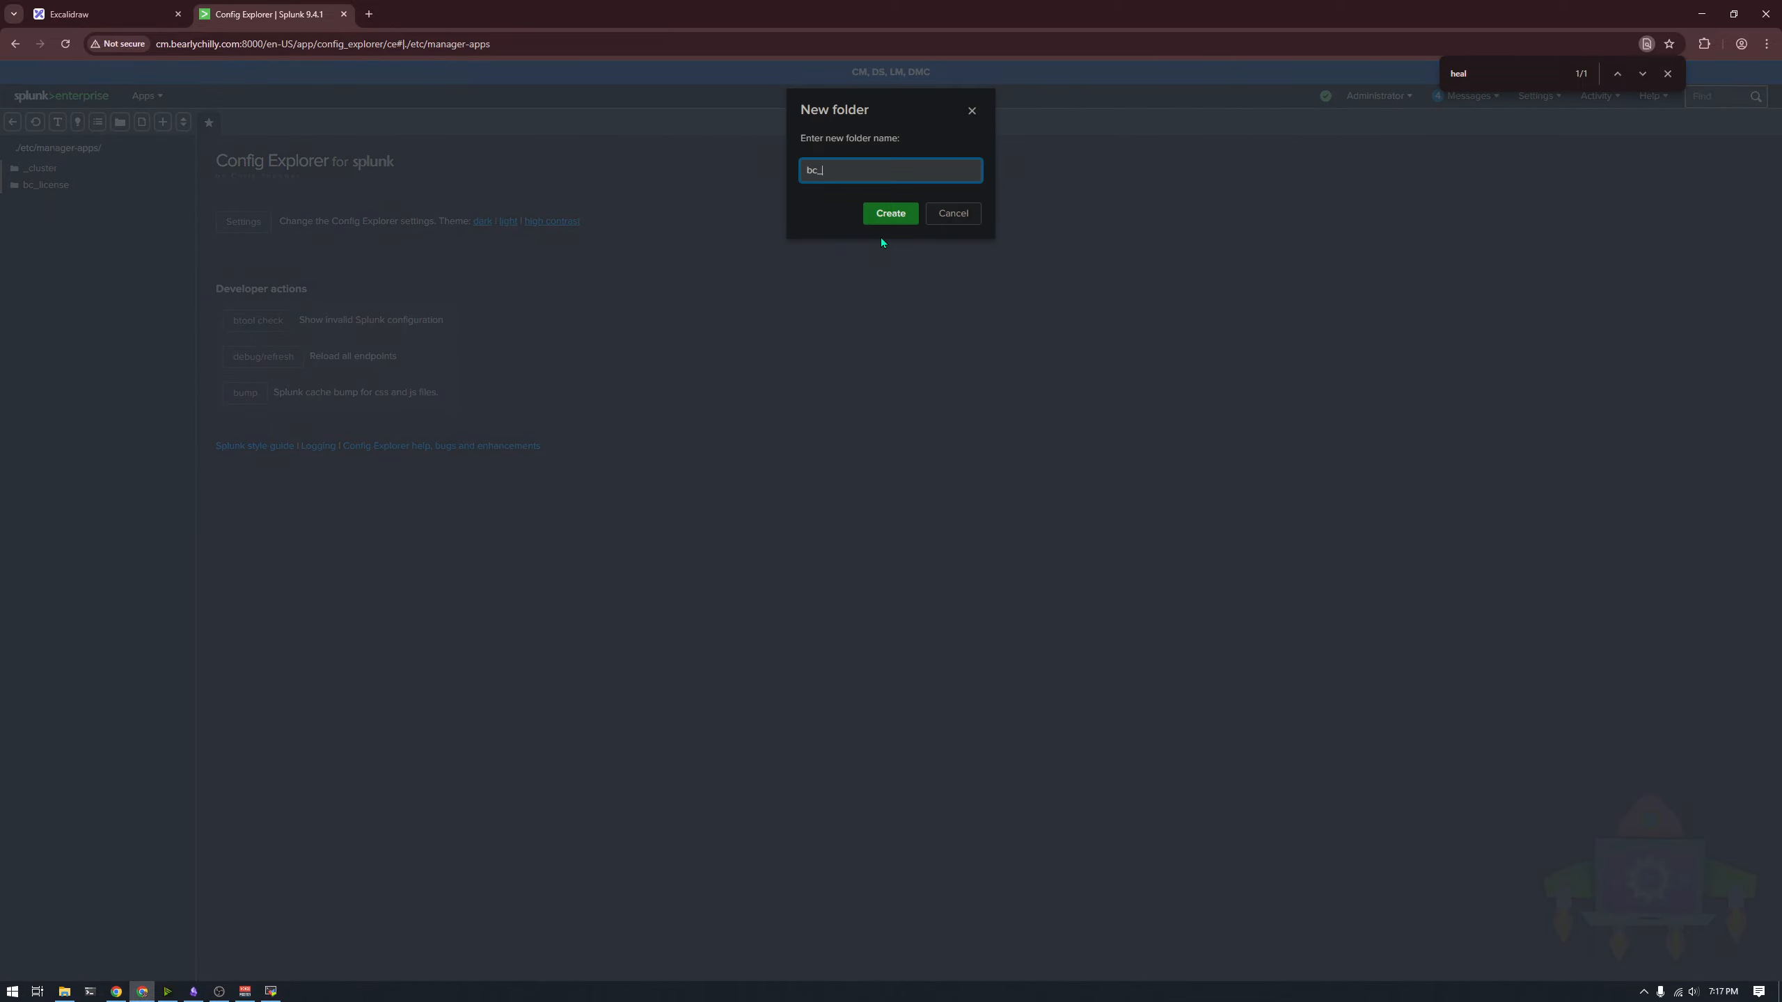
text(bc_disable_iowait)
key(Return)
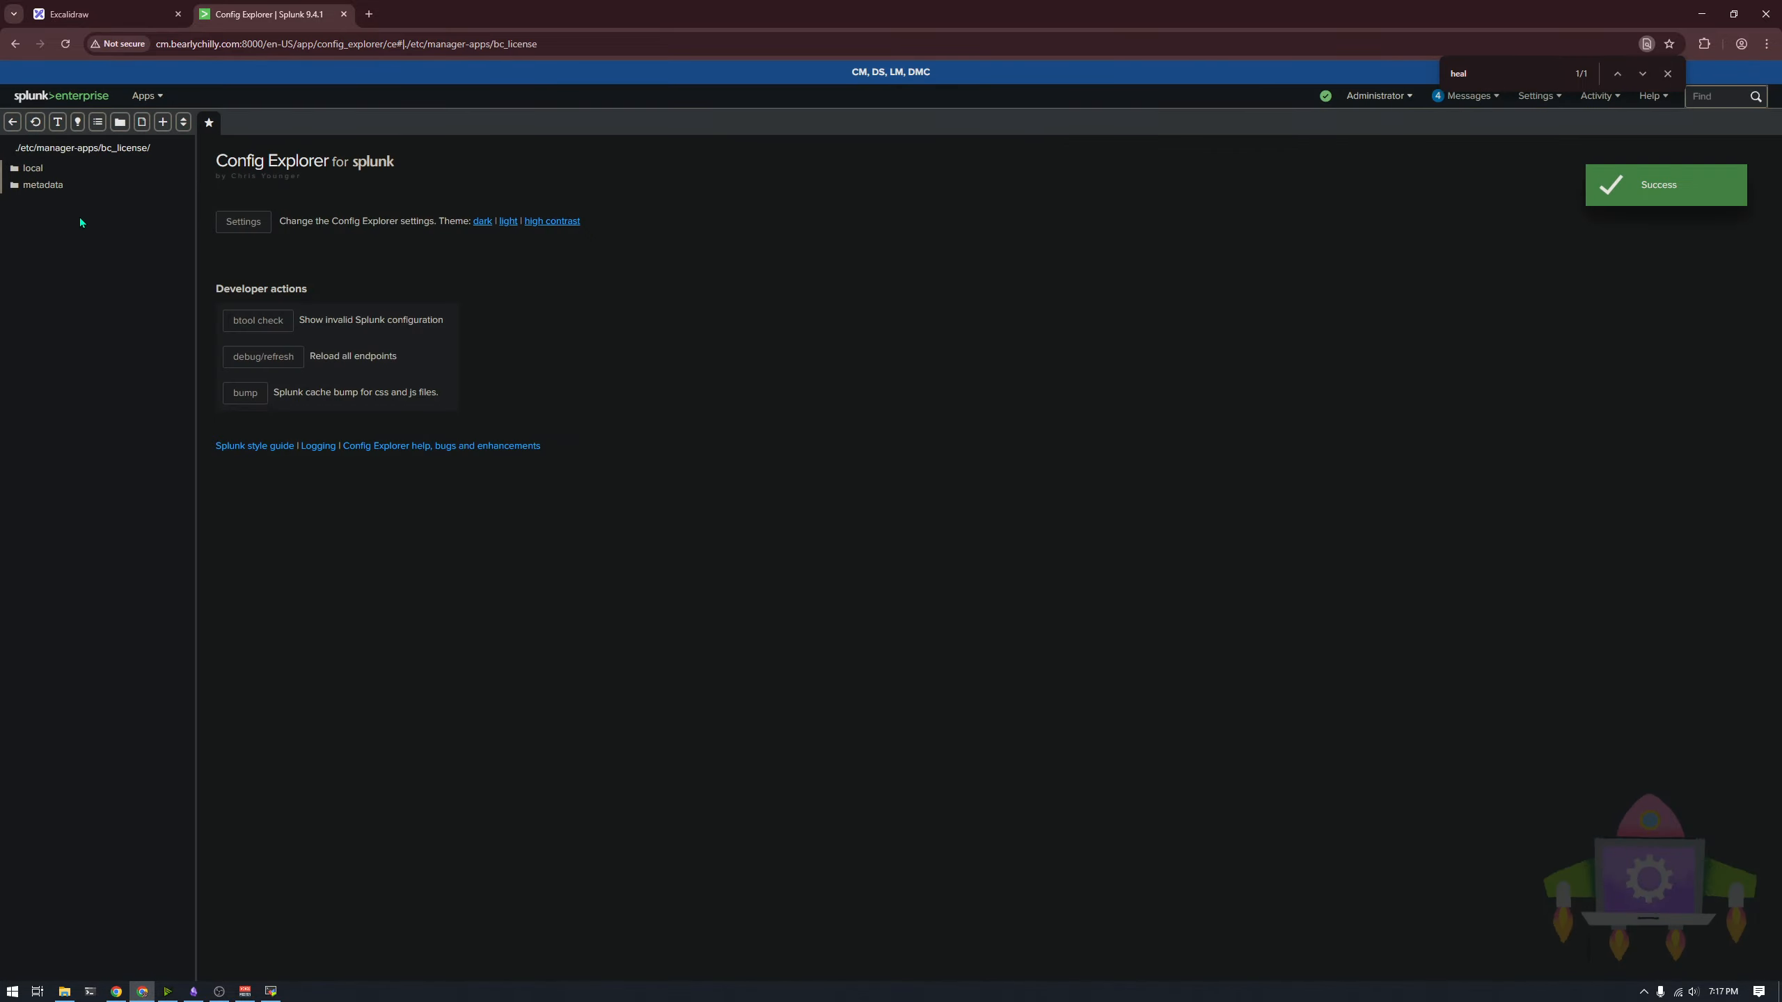
click(83, 186)
click(119, 121)
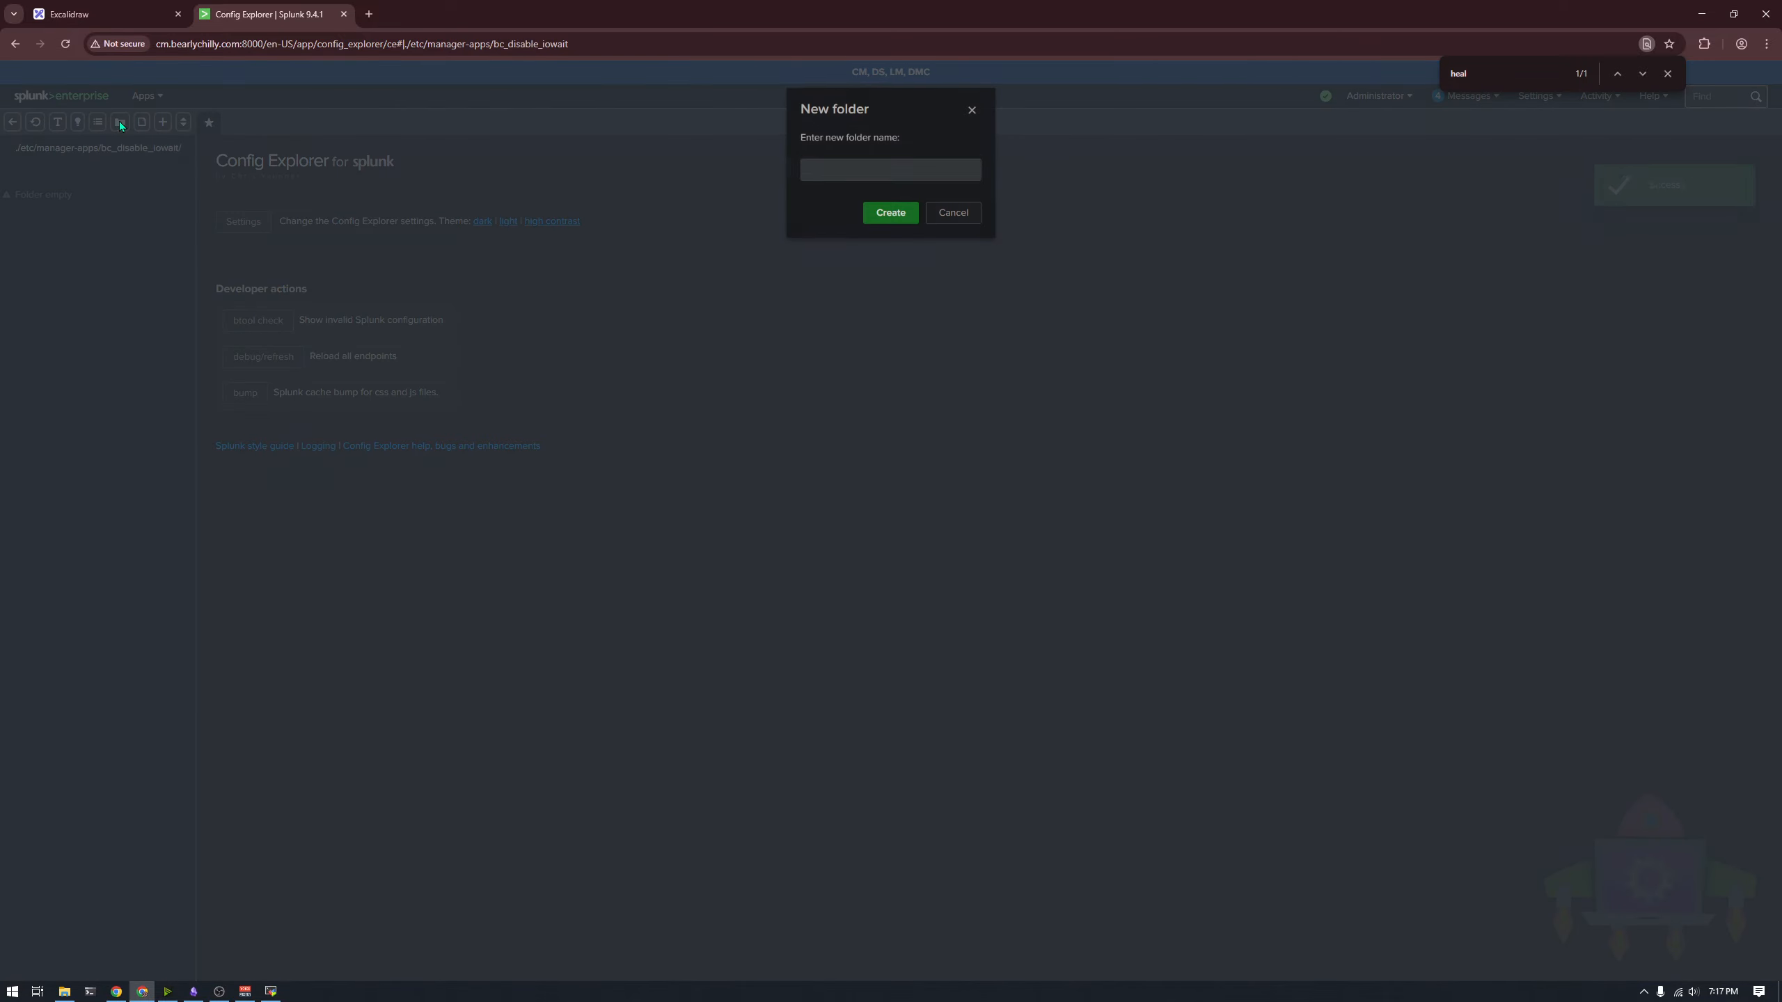
text(local)
key(Return)
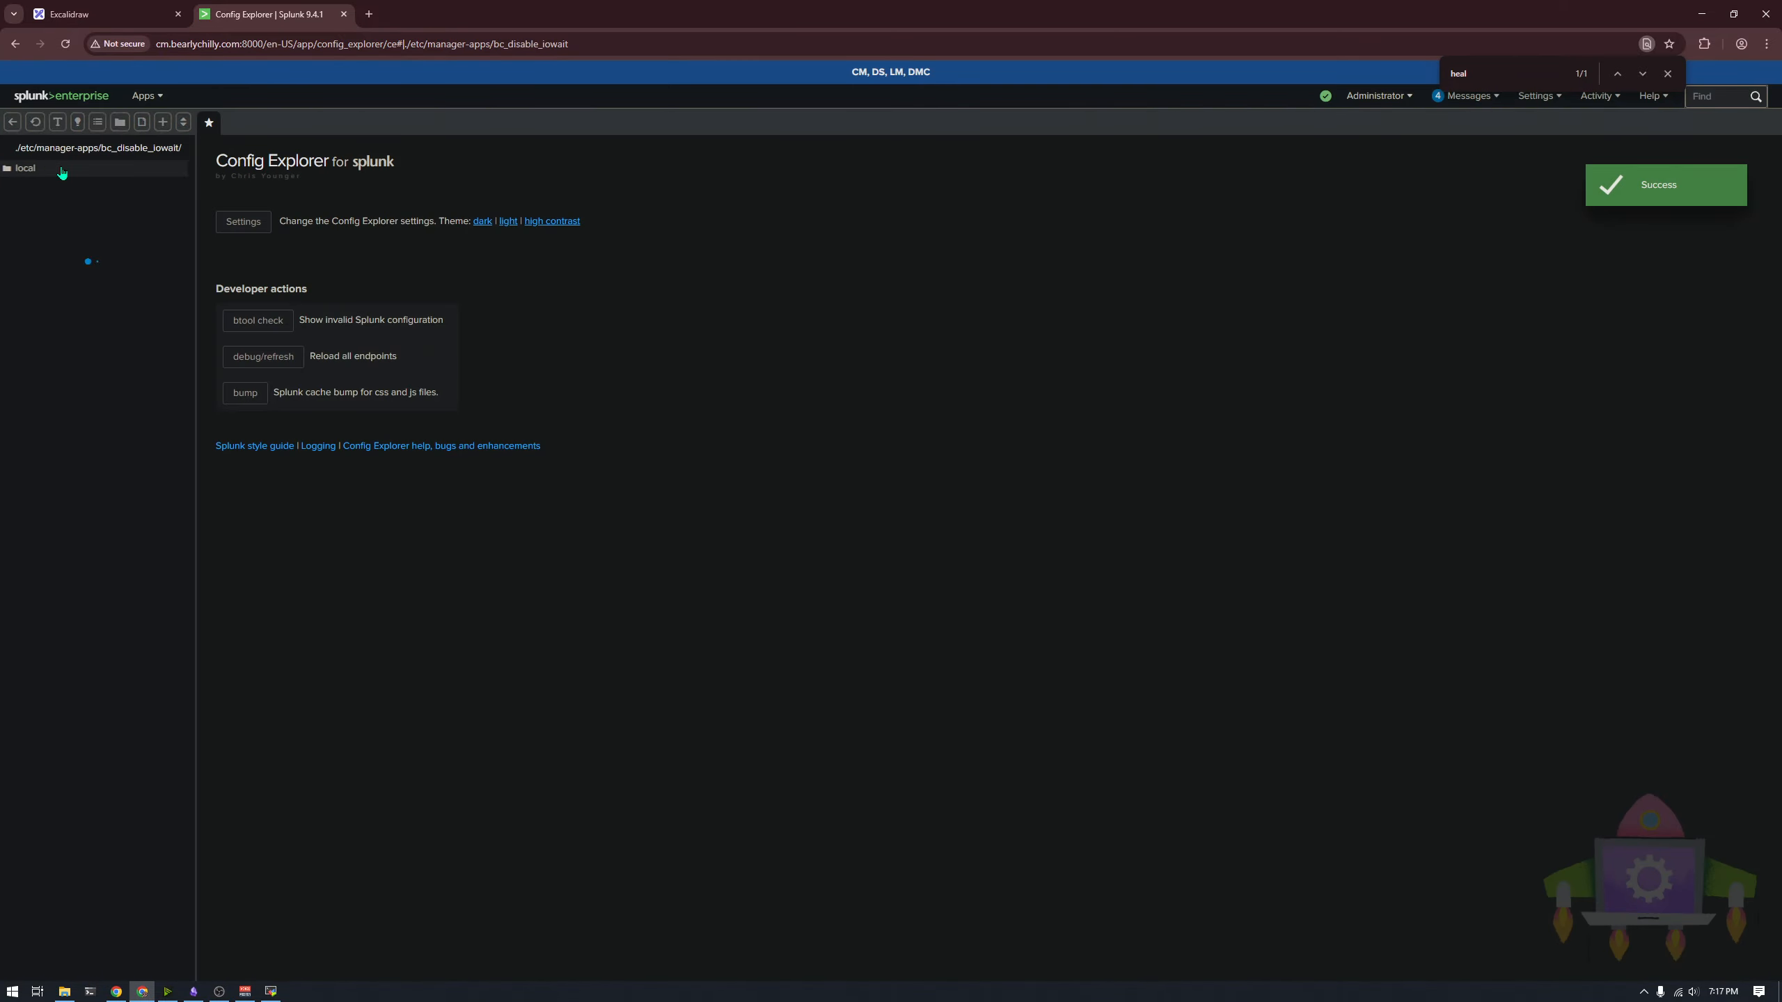
Step: Create app.conf and health.conf files in the local folder of bc_disable_iowait
click(63, 169)
click(142, 121)
text(app.conf)
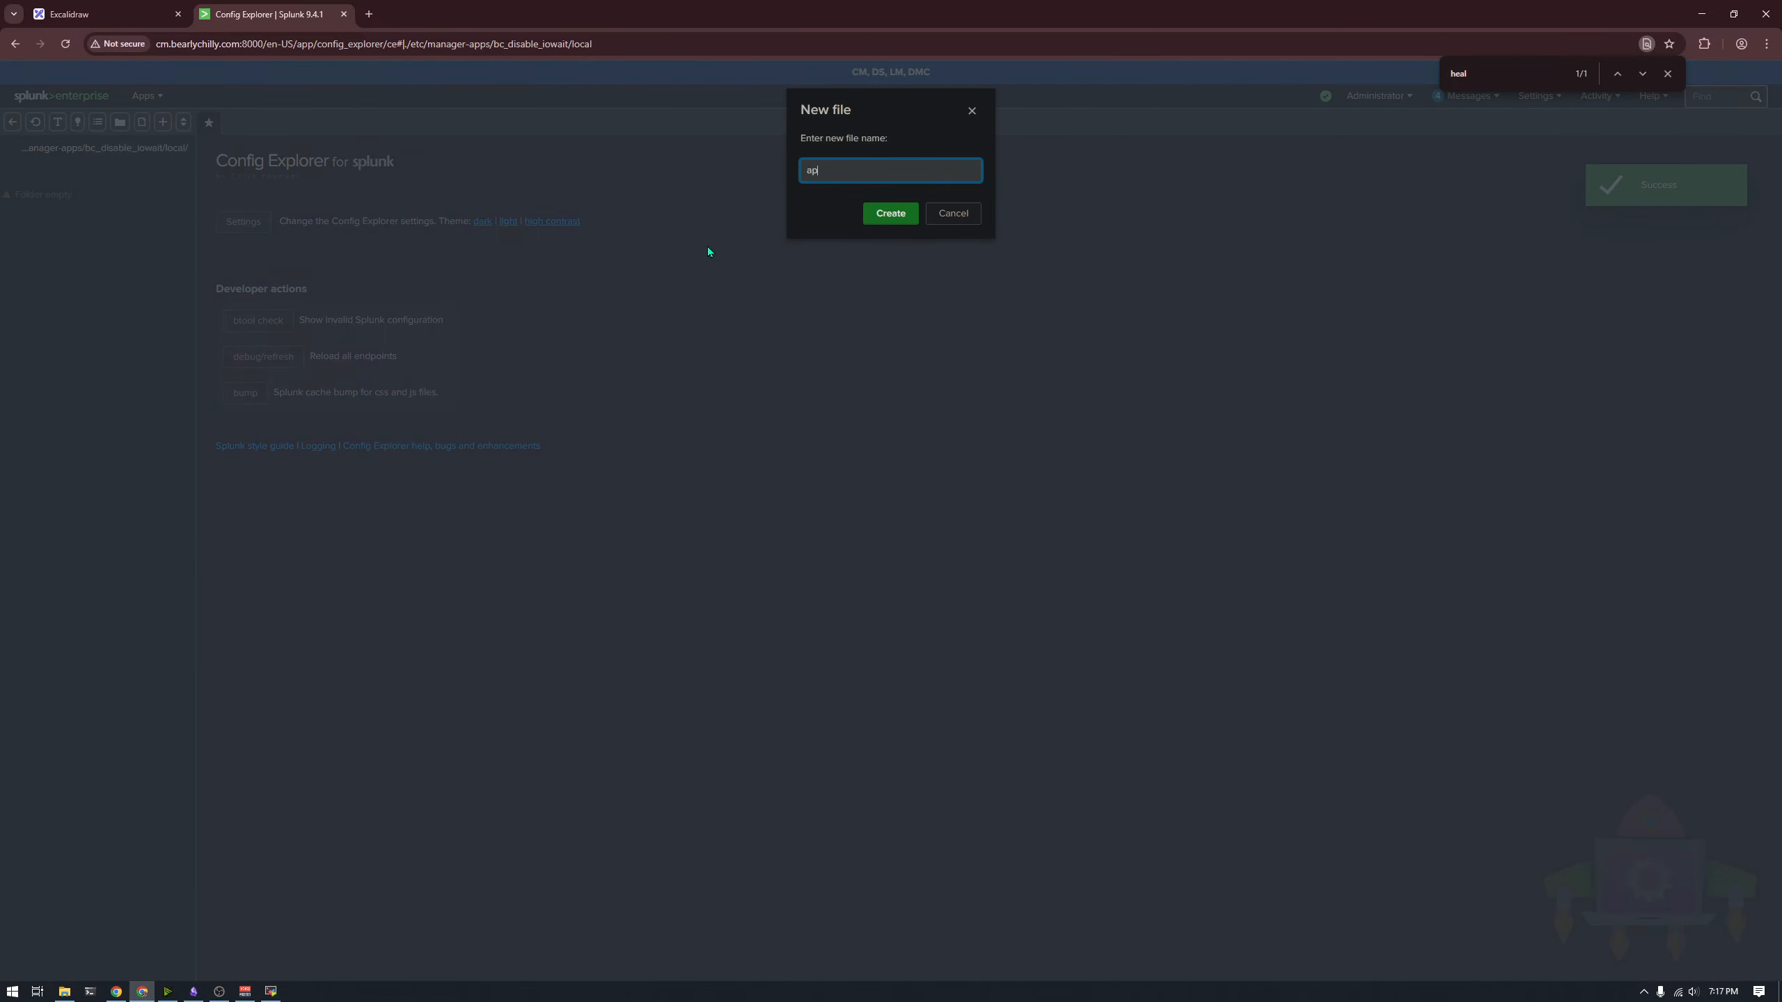
key(Return)
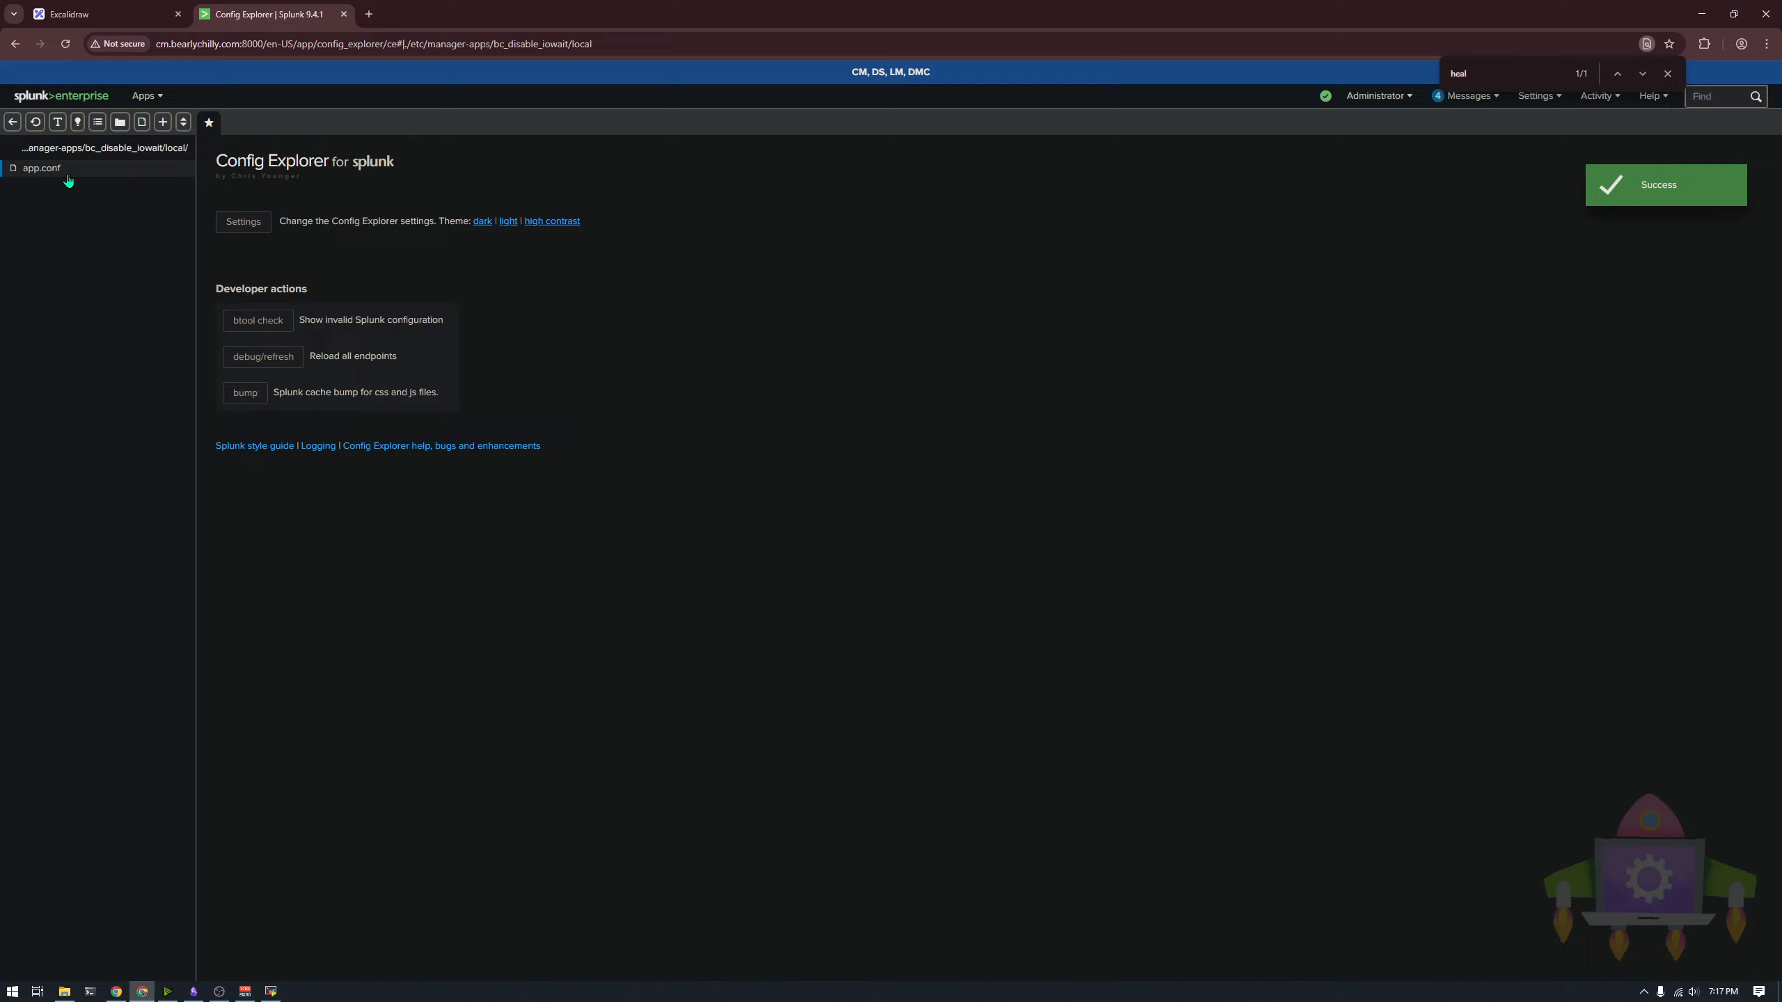
click(142, 122)
text(h.conf)
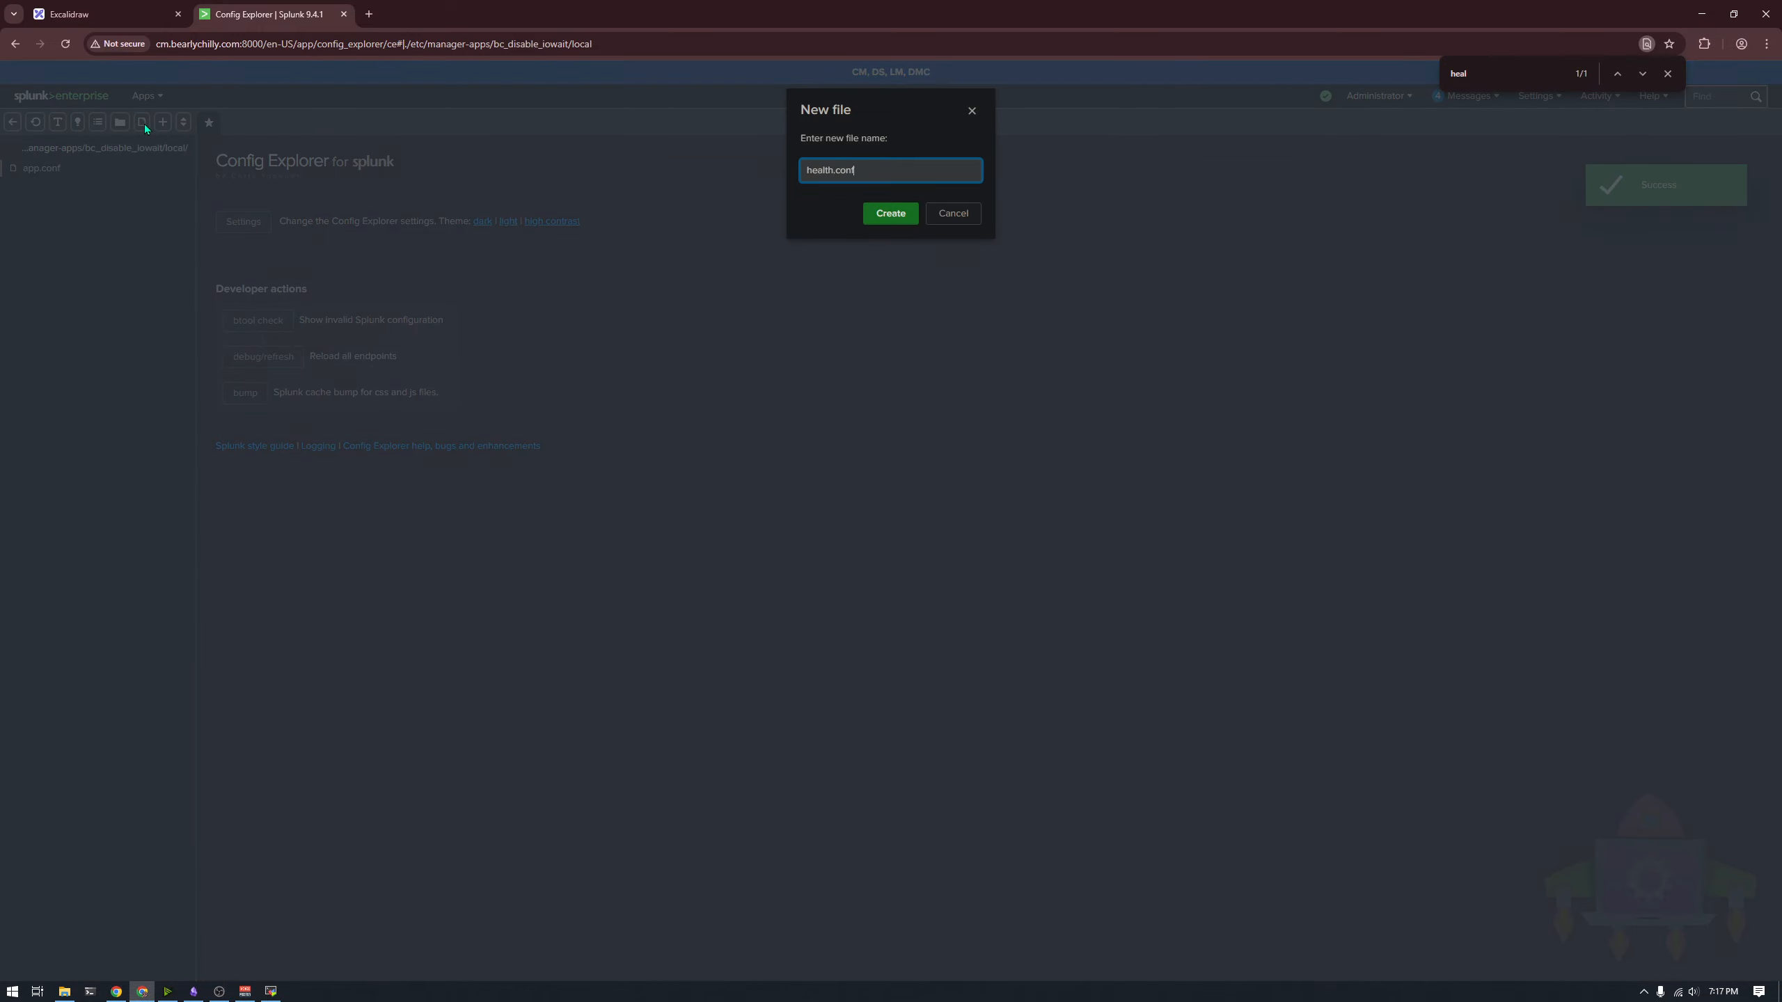
key(Return)
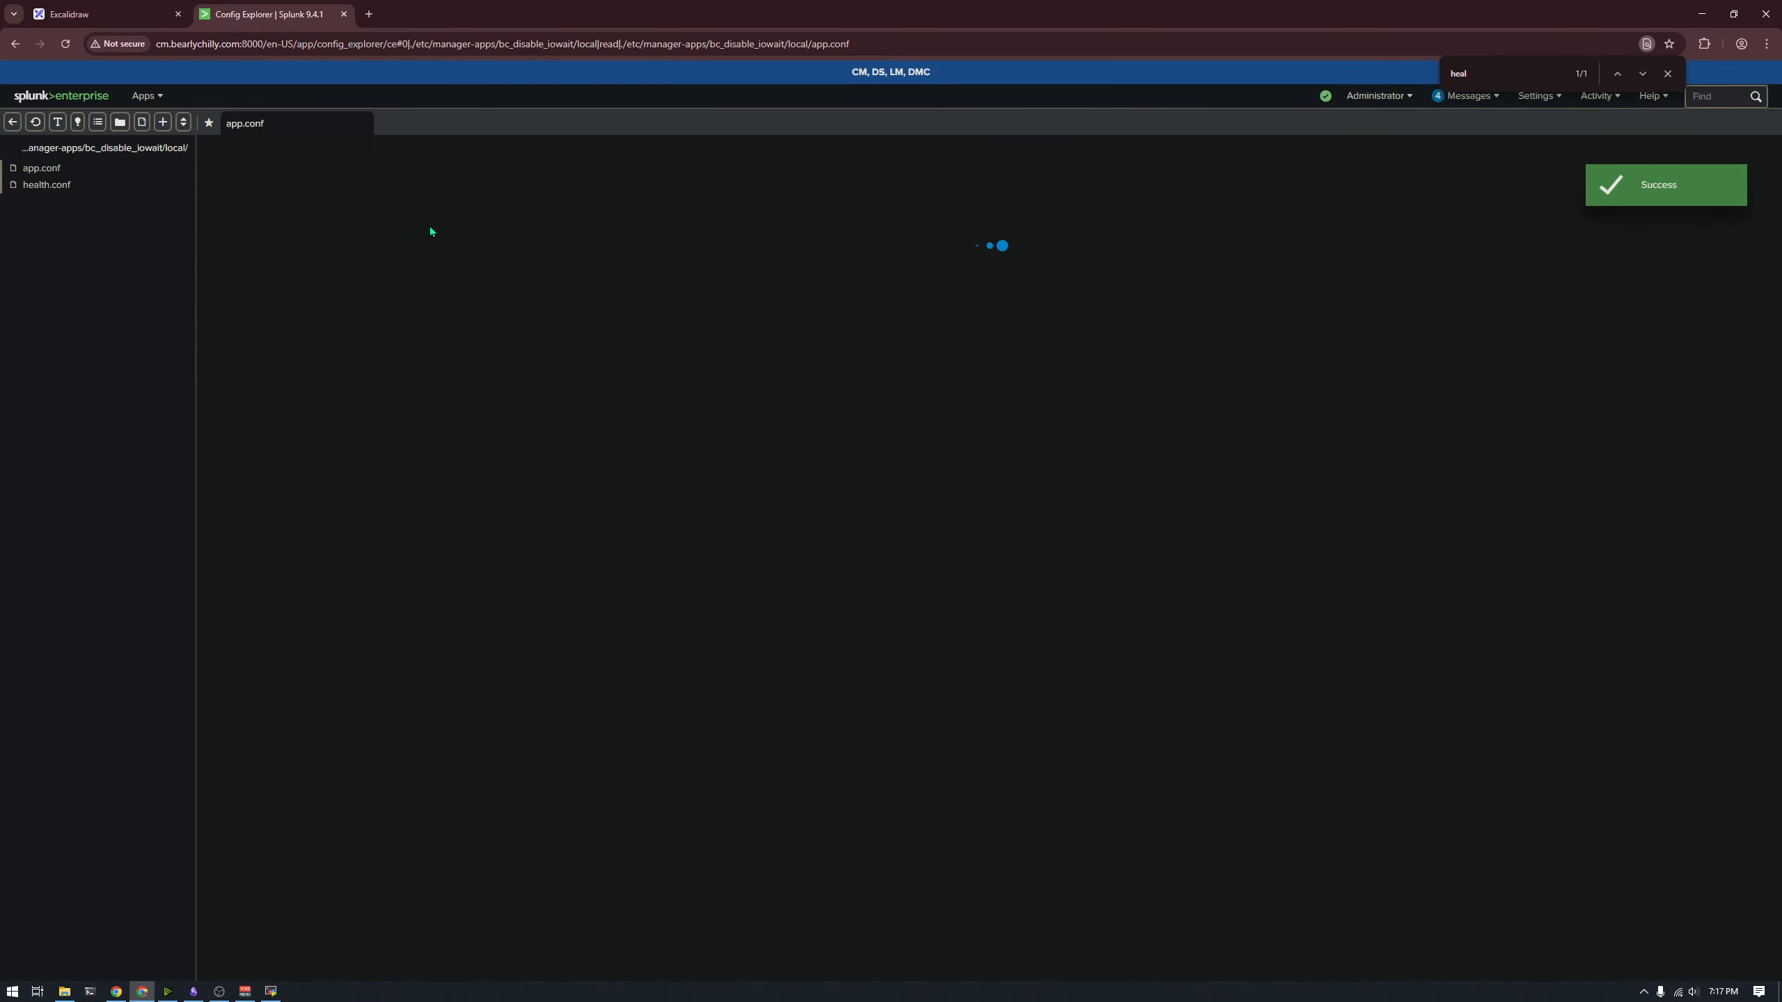
Step: Add the comment "# Disable IOWait Health Check" to app.conf, then save and close the file
text(# Disable )
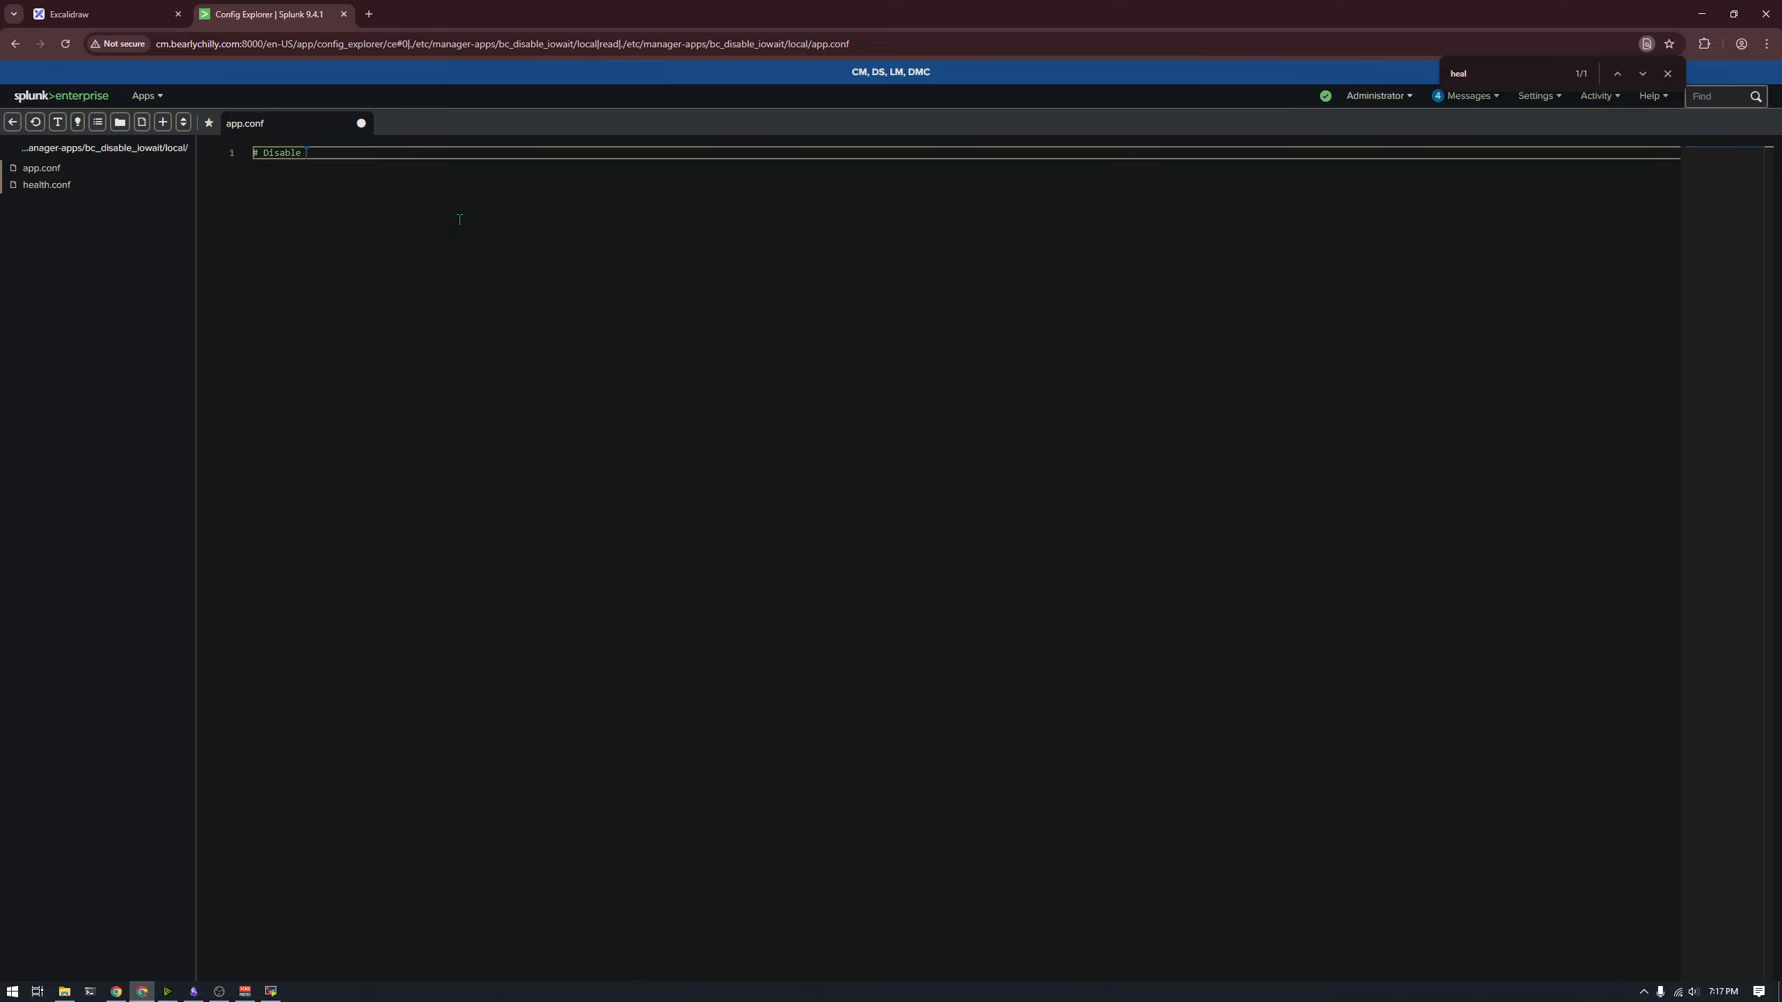
text(IOWait Health Checks)
key(BackSpace)
key(ctrl+s)
middle_click(294, 128)
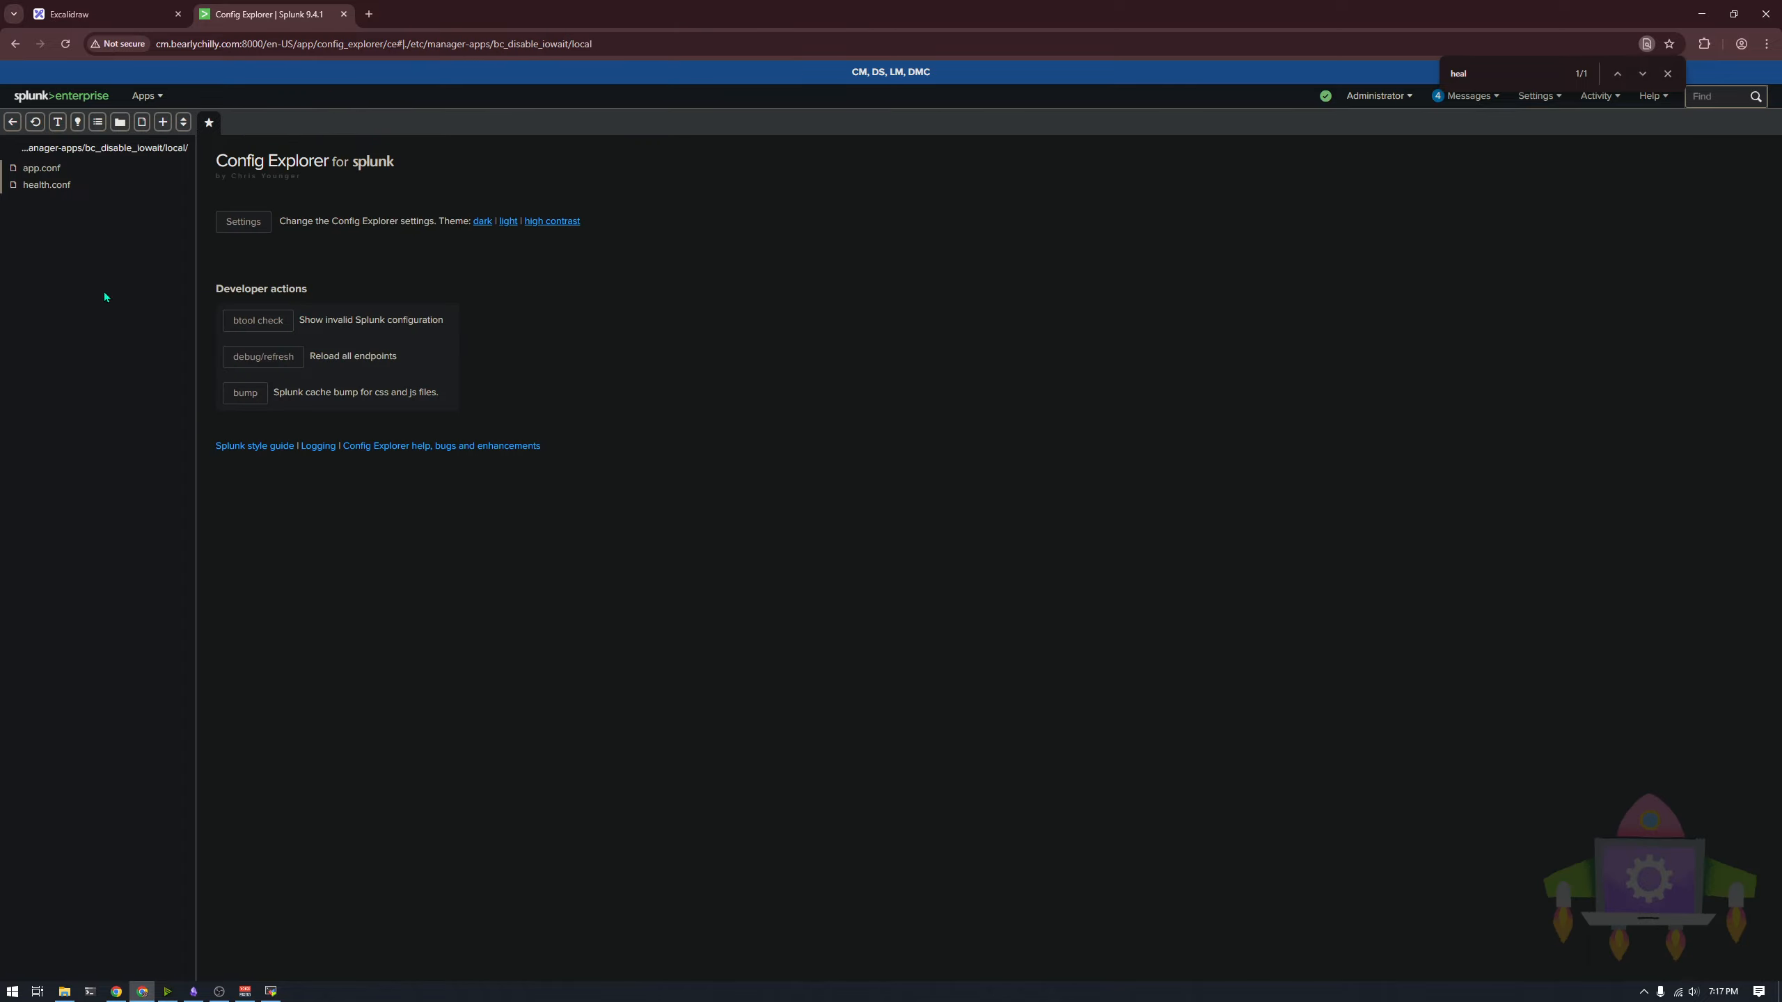
Step: Paste the copied feature:iowait stanza into health.conf and select the trailing spaces after the stanza header
click(58, 186)
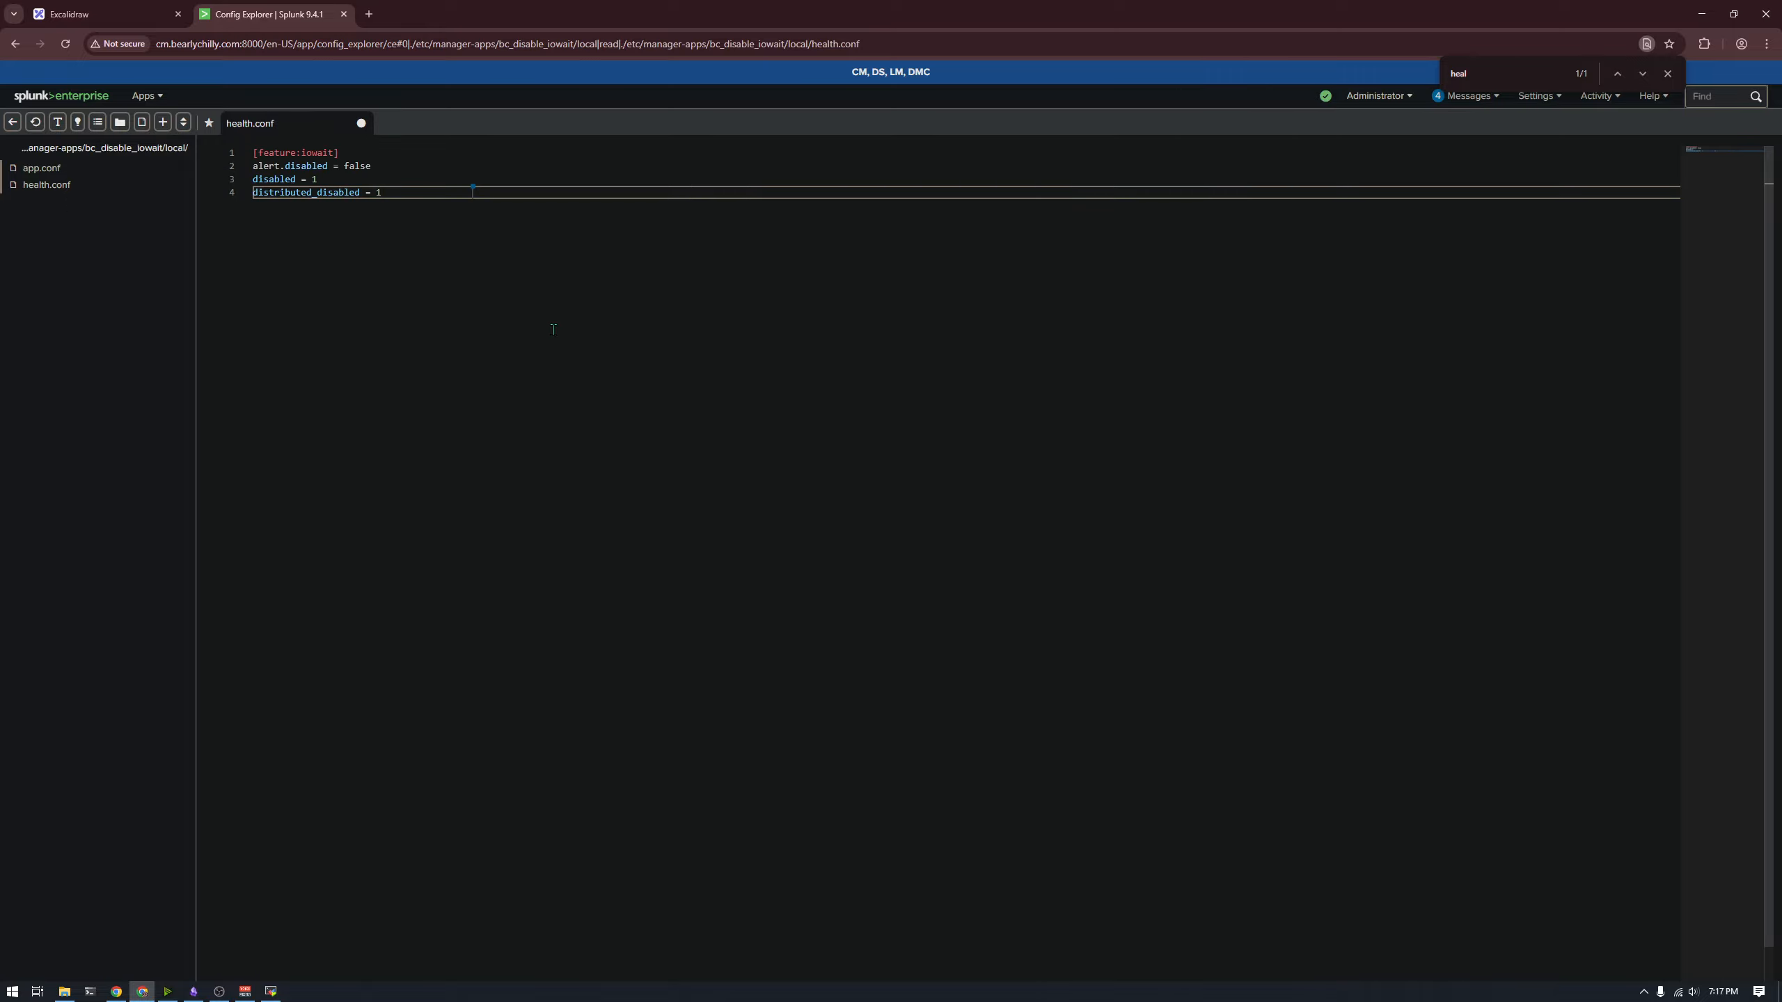
double_click(421, 167)
click(438, 154)
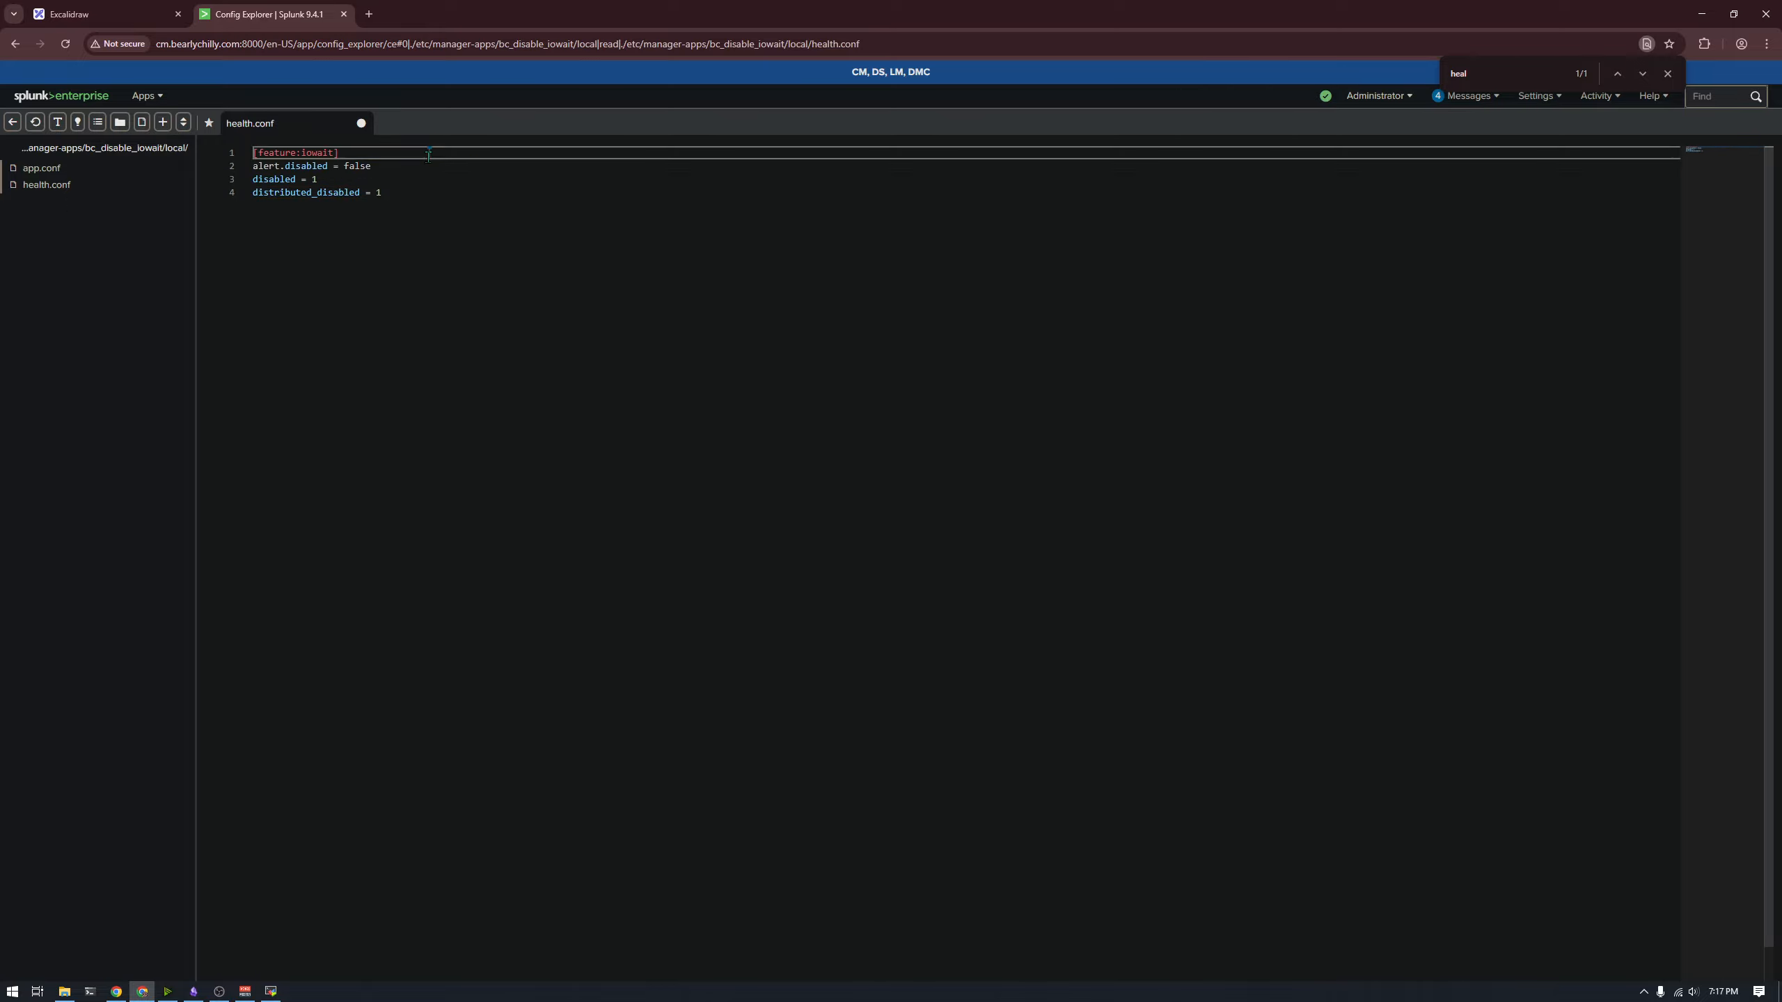
double_click(447, 154)
click(449, 192)
click(447, 153)
double_click(447, 153)
click(404, 175)
click(404, 166)
click(404, 150)
key(ctrl+a)
click(381, 150)
double_click(382, 151)
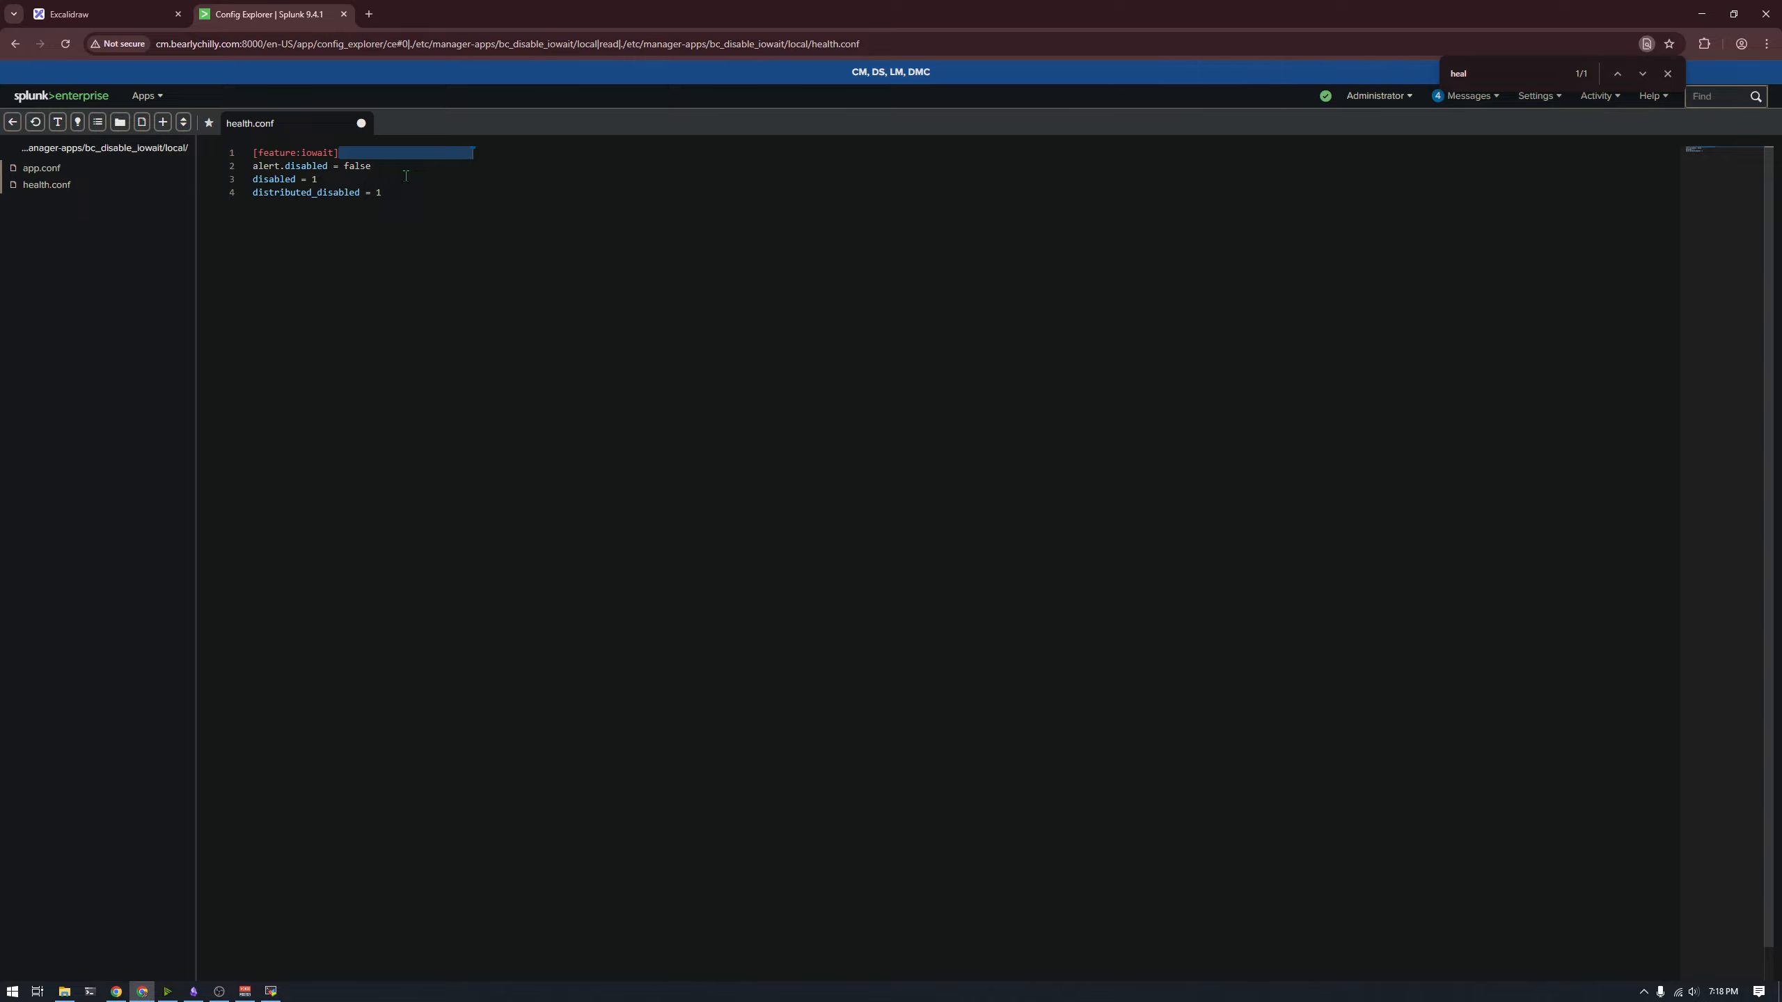
Step: Find the trailing spaces on every line of health.conf using find and replace with a regular expression of spaces followed by +
key(ctrl+h)
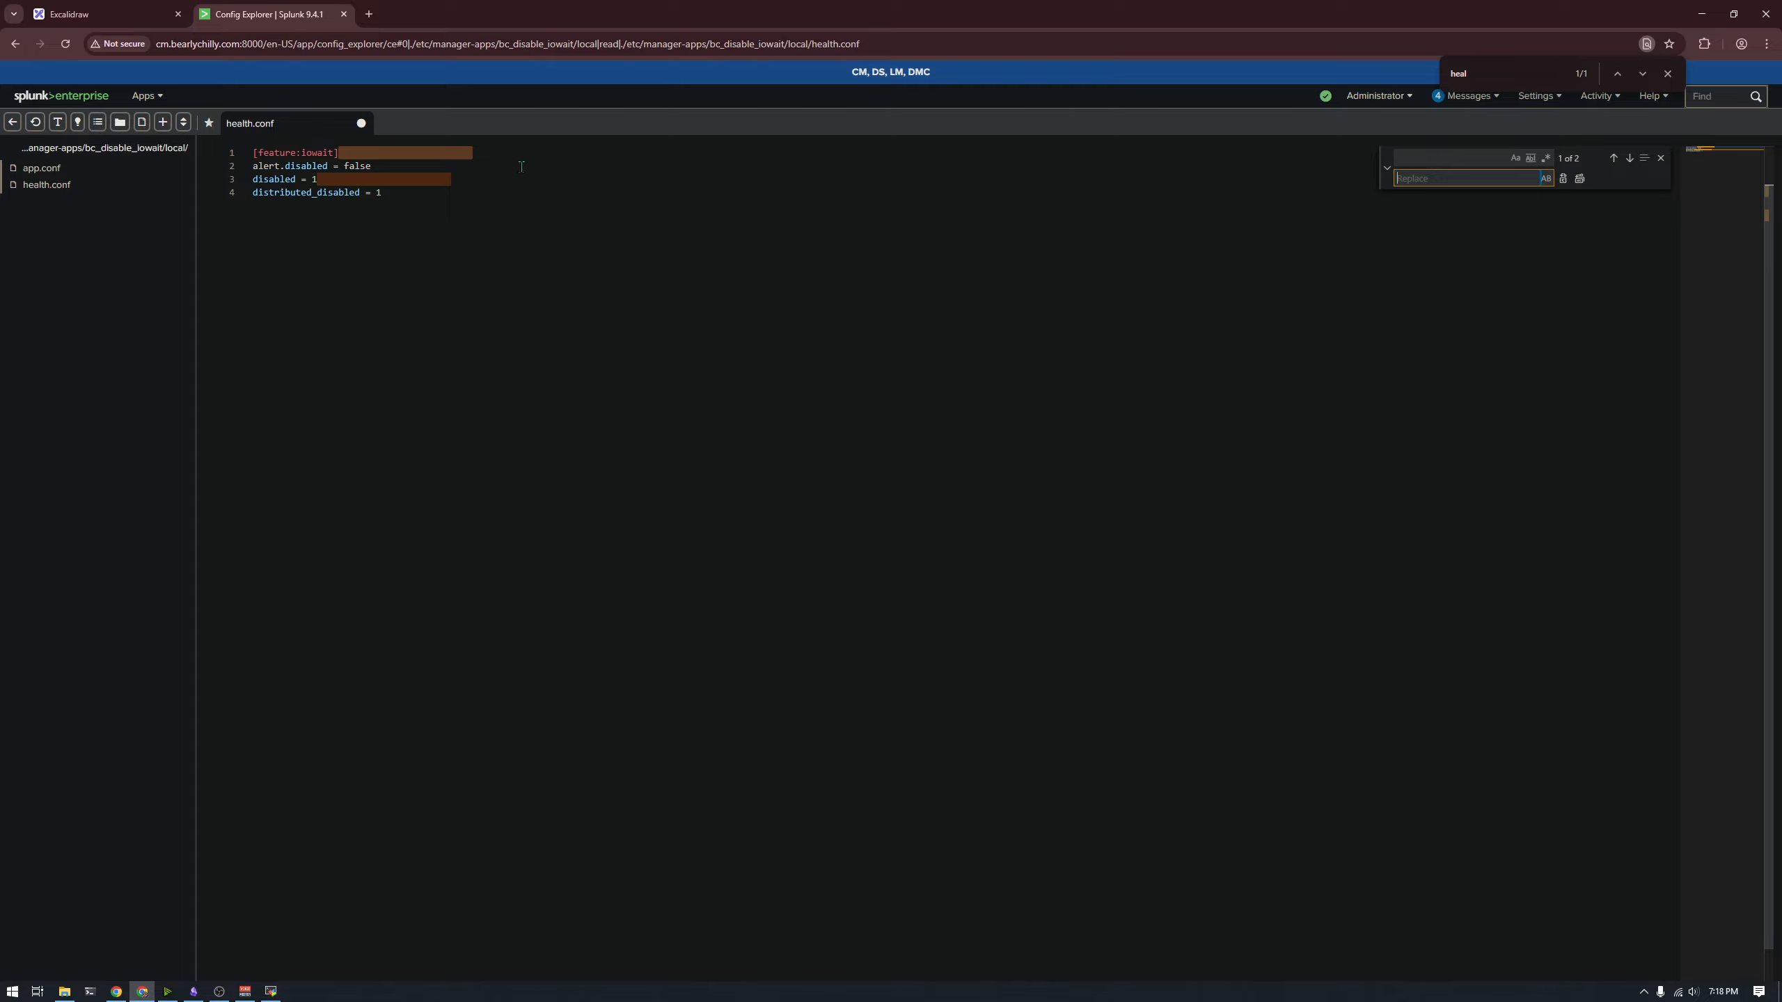
click(1505, 153)
key(BackSpace)
key(BackSpace)
key(BackSpace)
key(BackSpace)
key(BackSpace)
key(BackSpace)
key(BackSpace)
key(BackSpace)
key(BackSpace)
key(BackSpace)
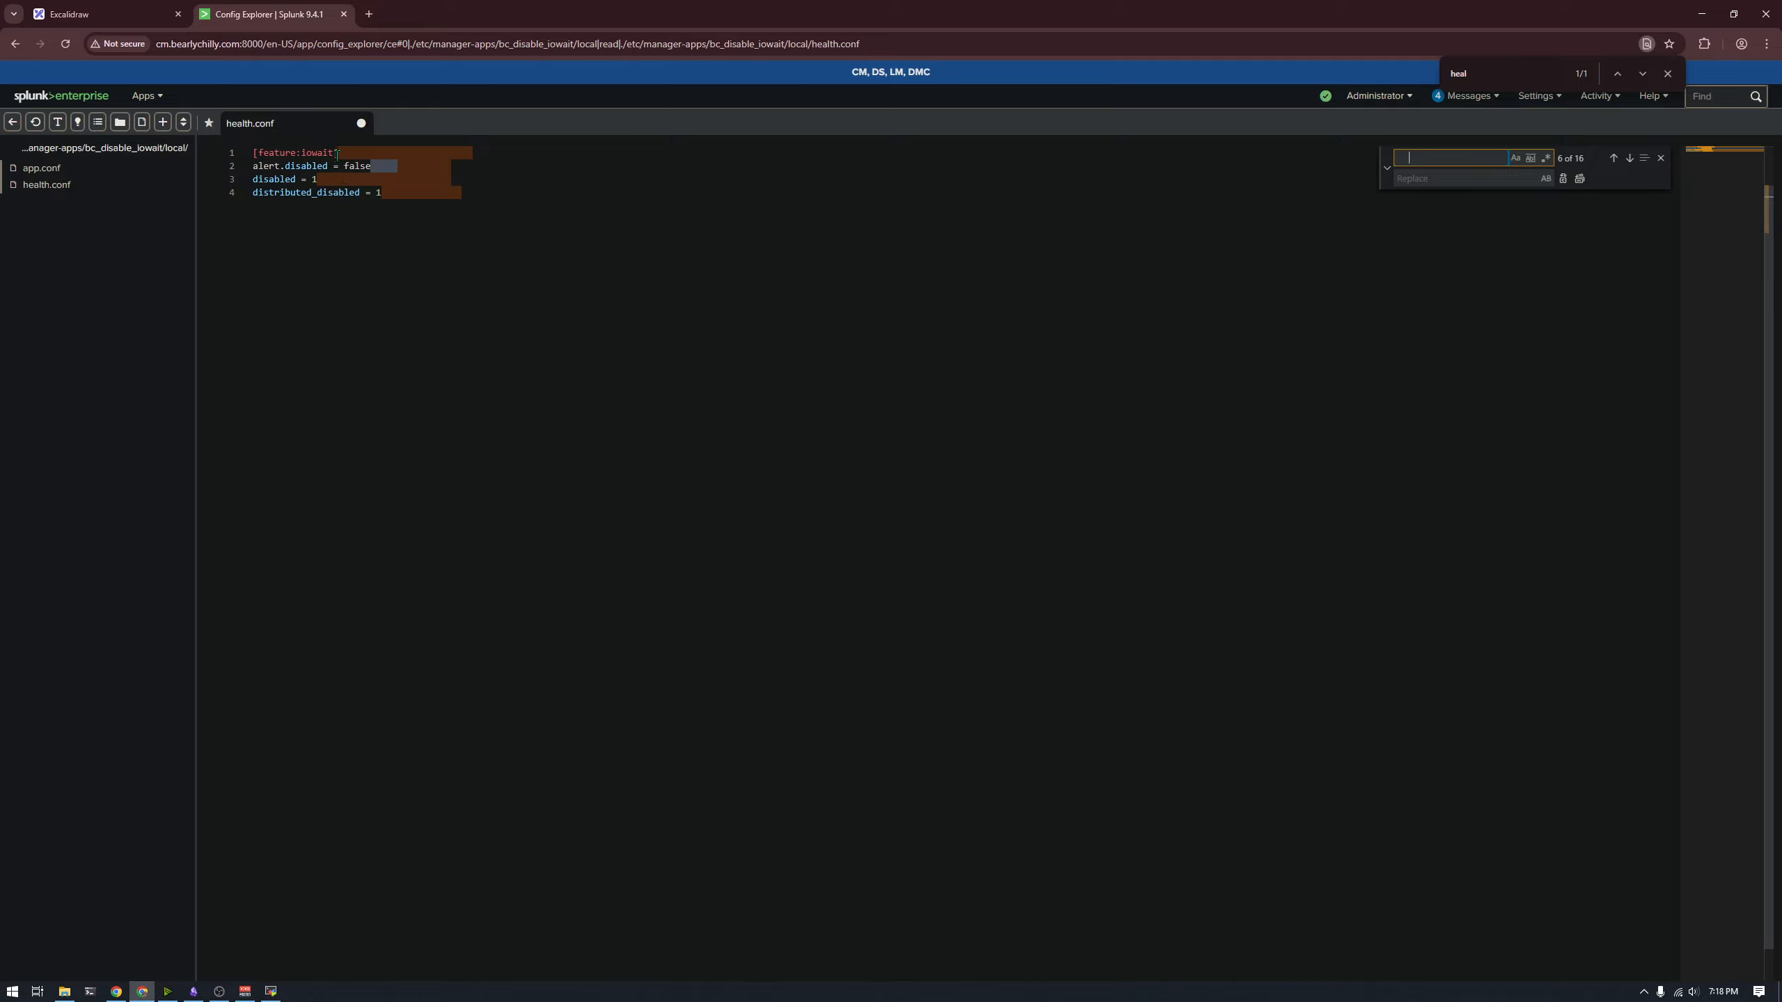
click(300, 179)
key(ctrl+f)
text($)
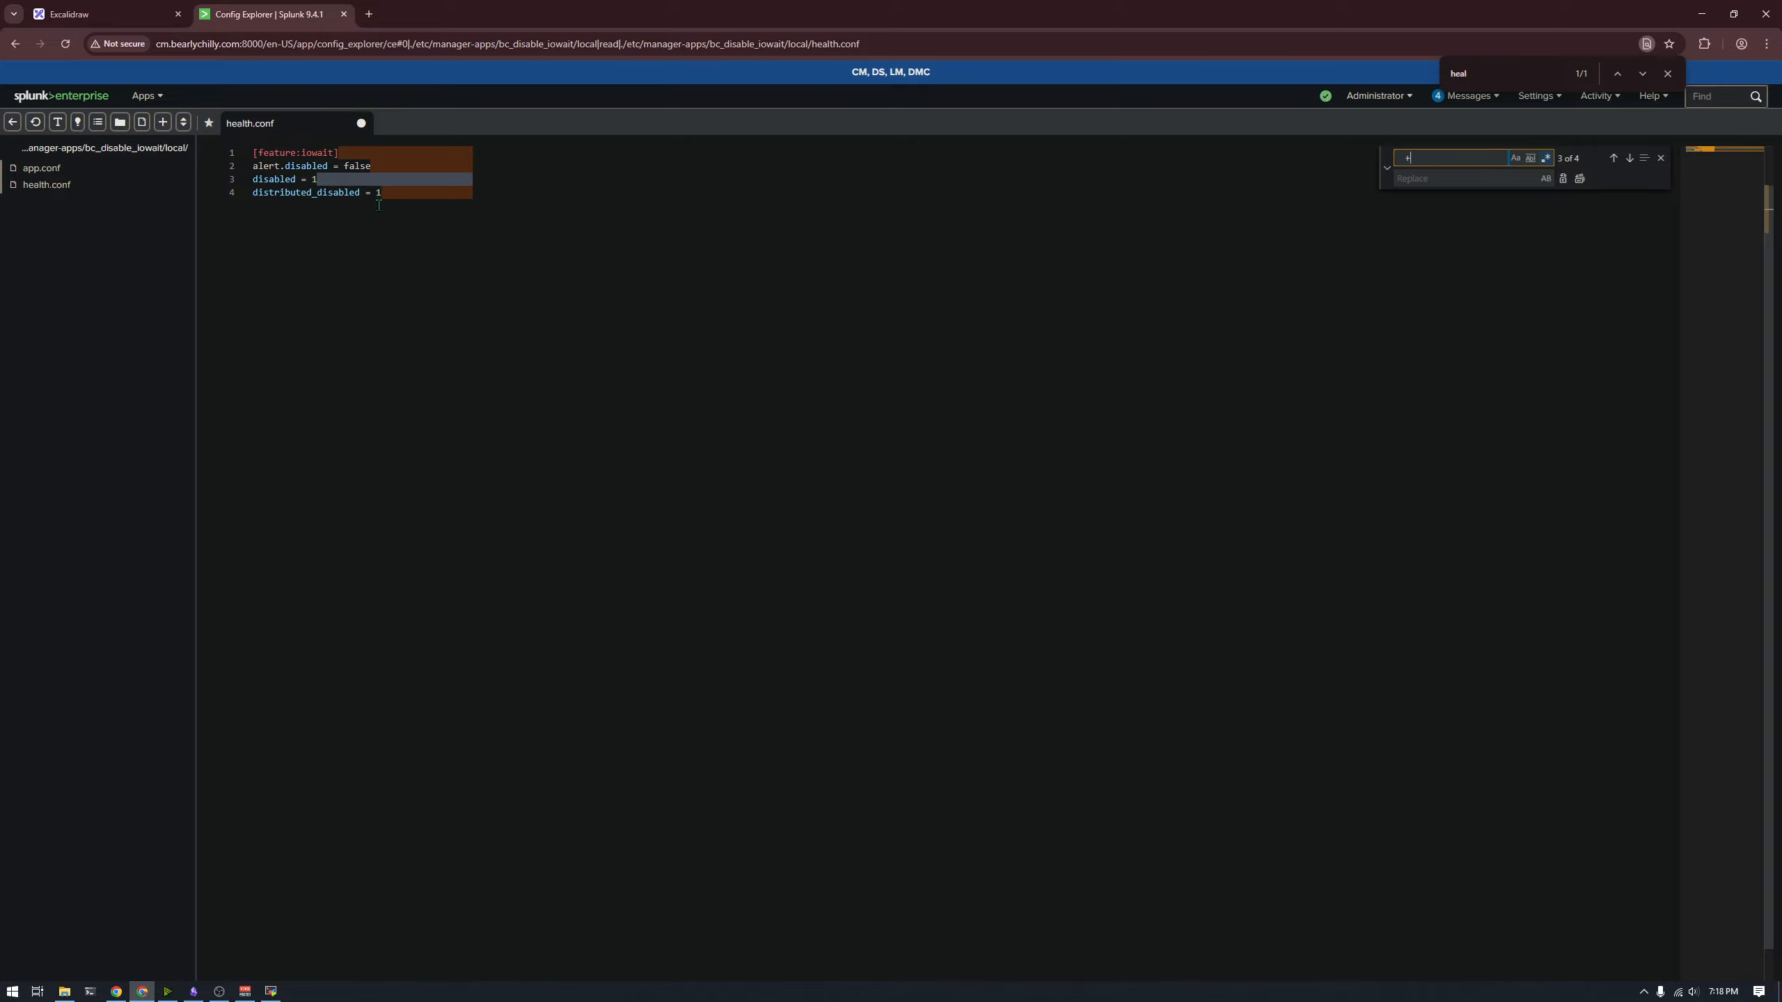
click(342, 152)
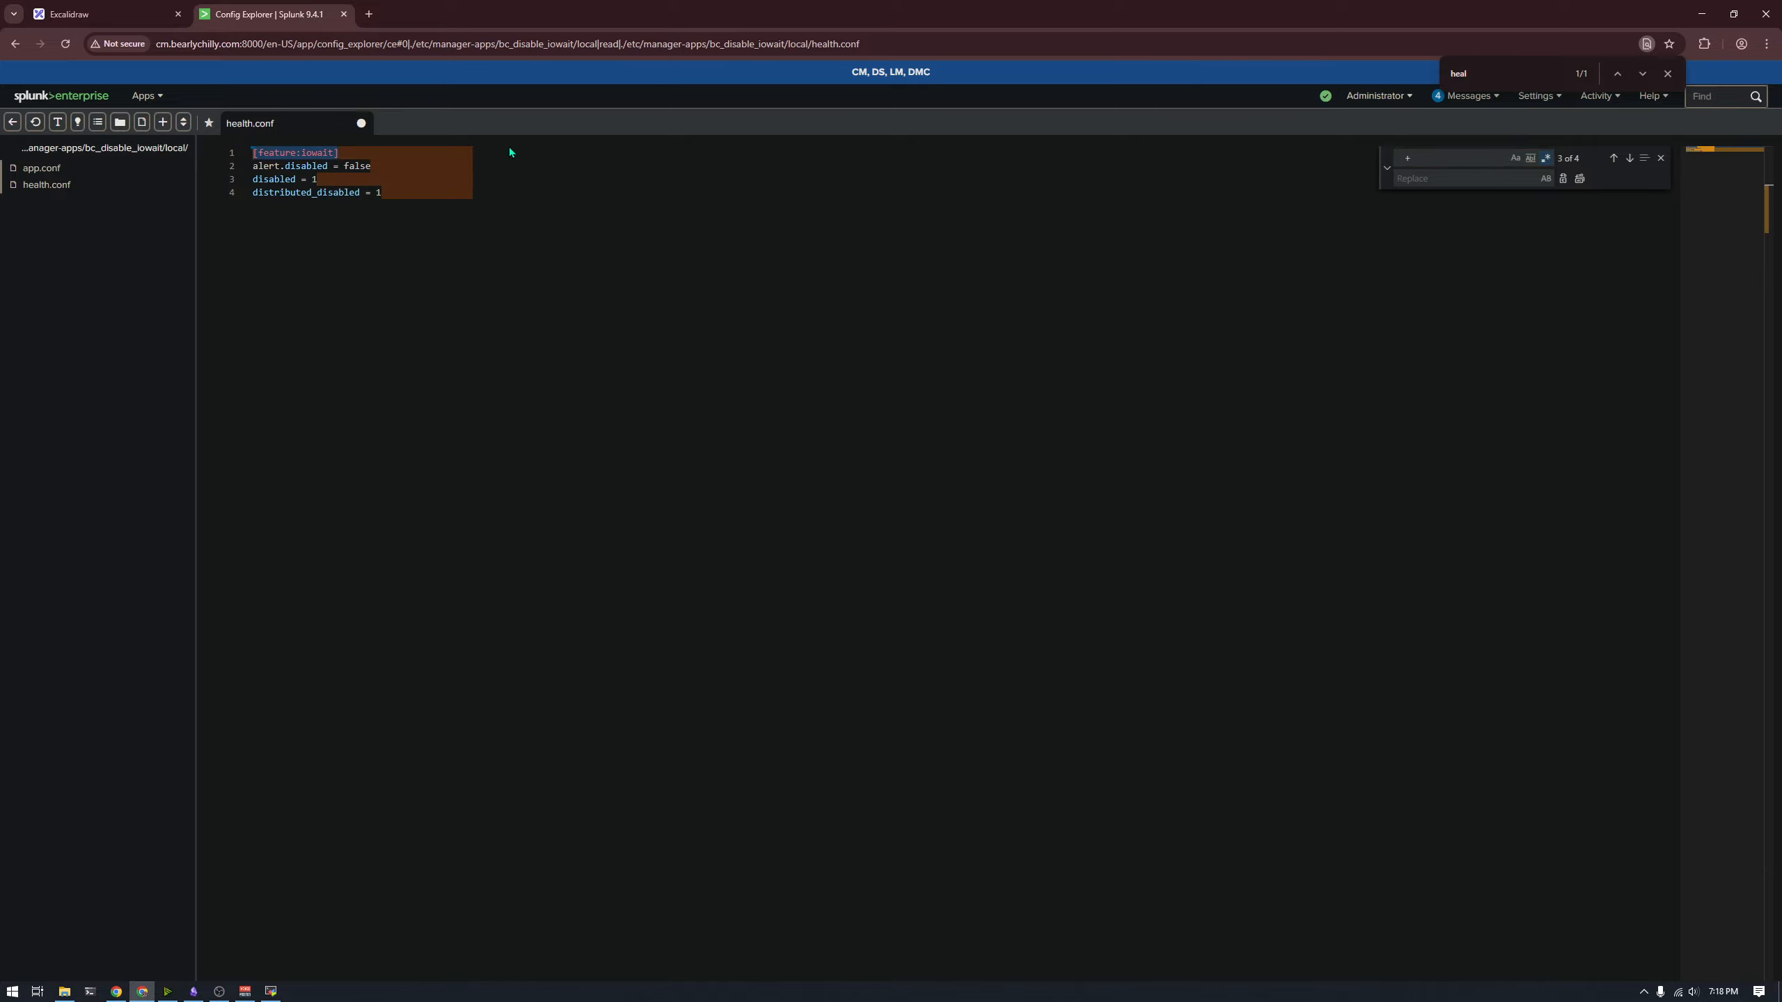
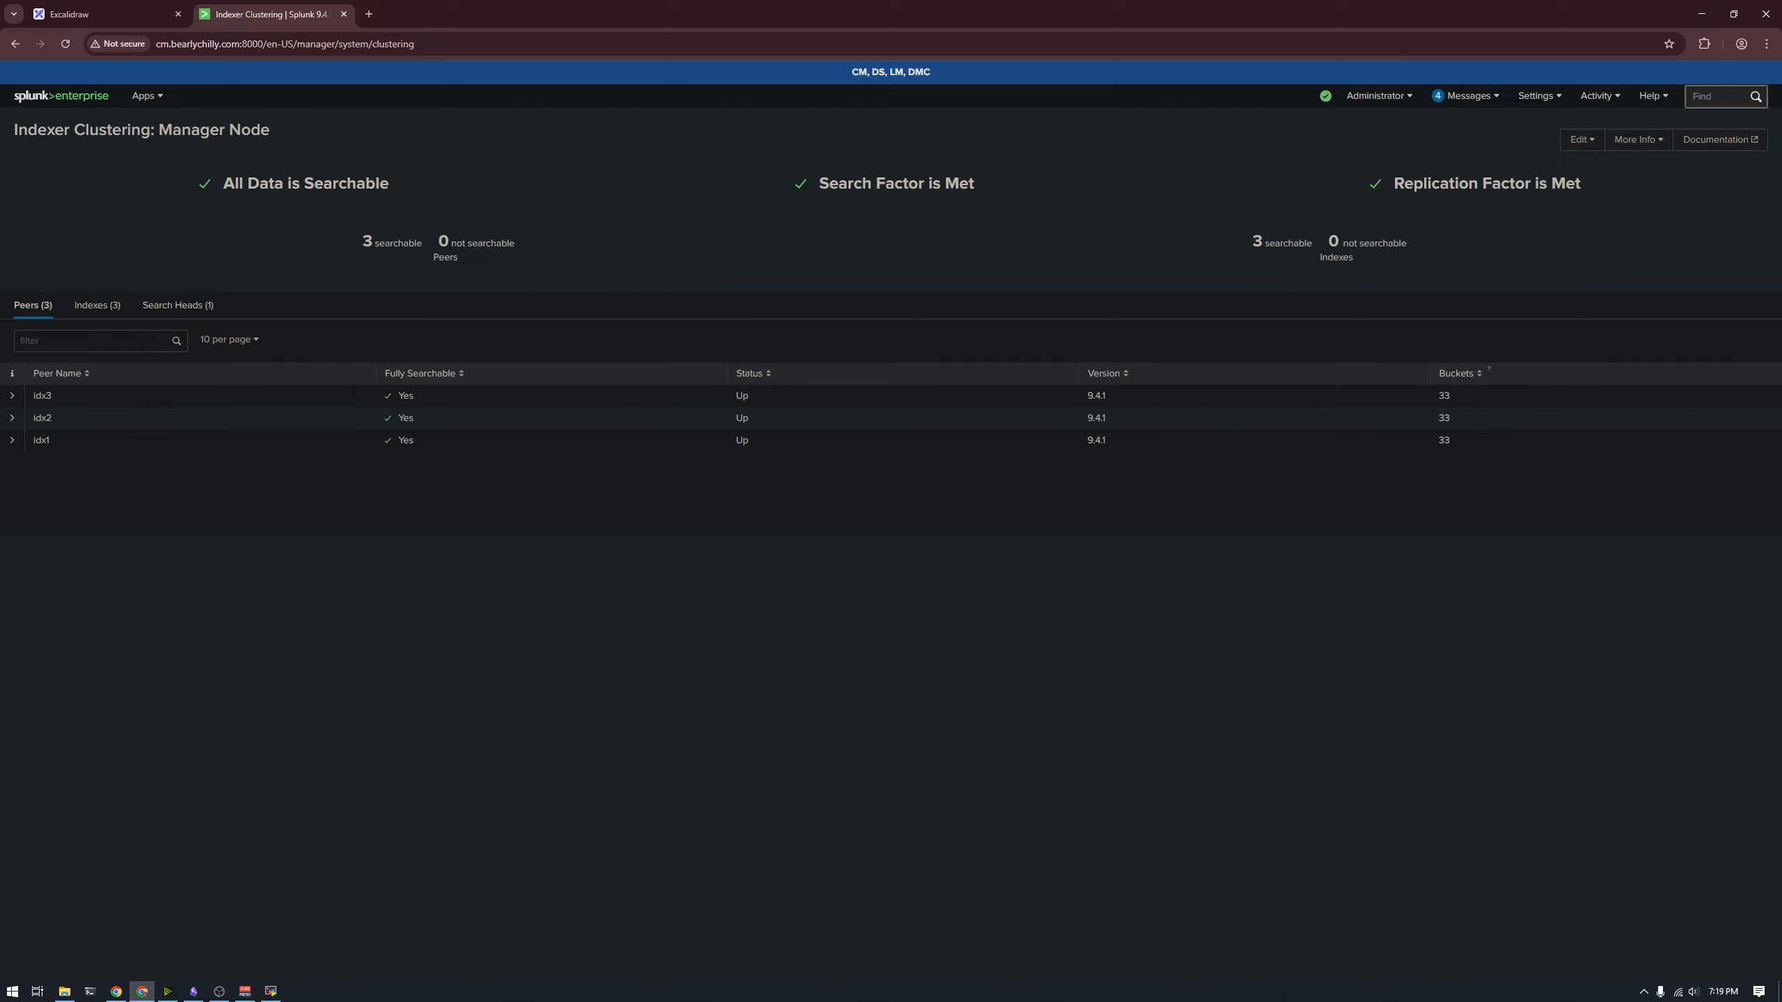
Step: Validate the cluster's configuration bundle, check whether it requires a restart, and review the validation result and bundle IDs
click(1583, 139)
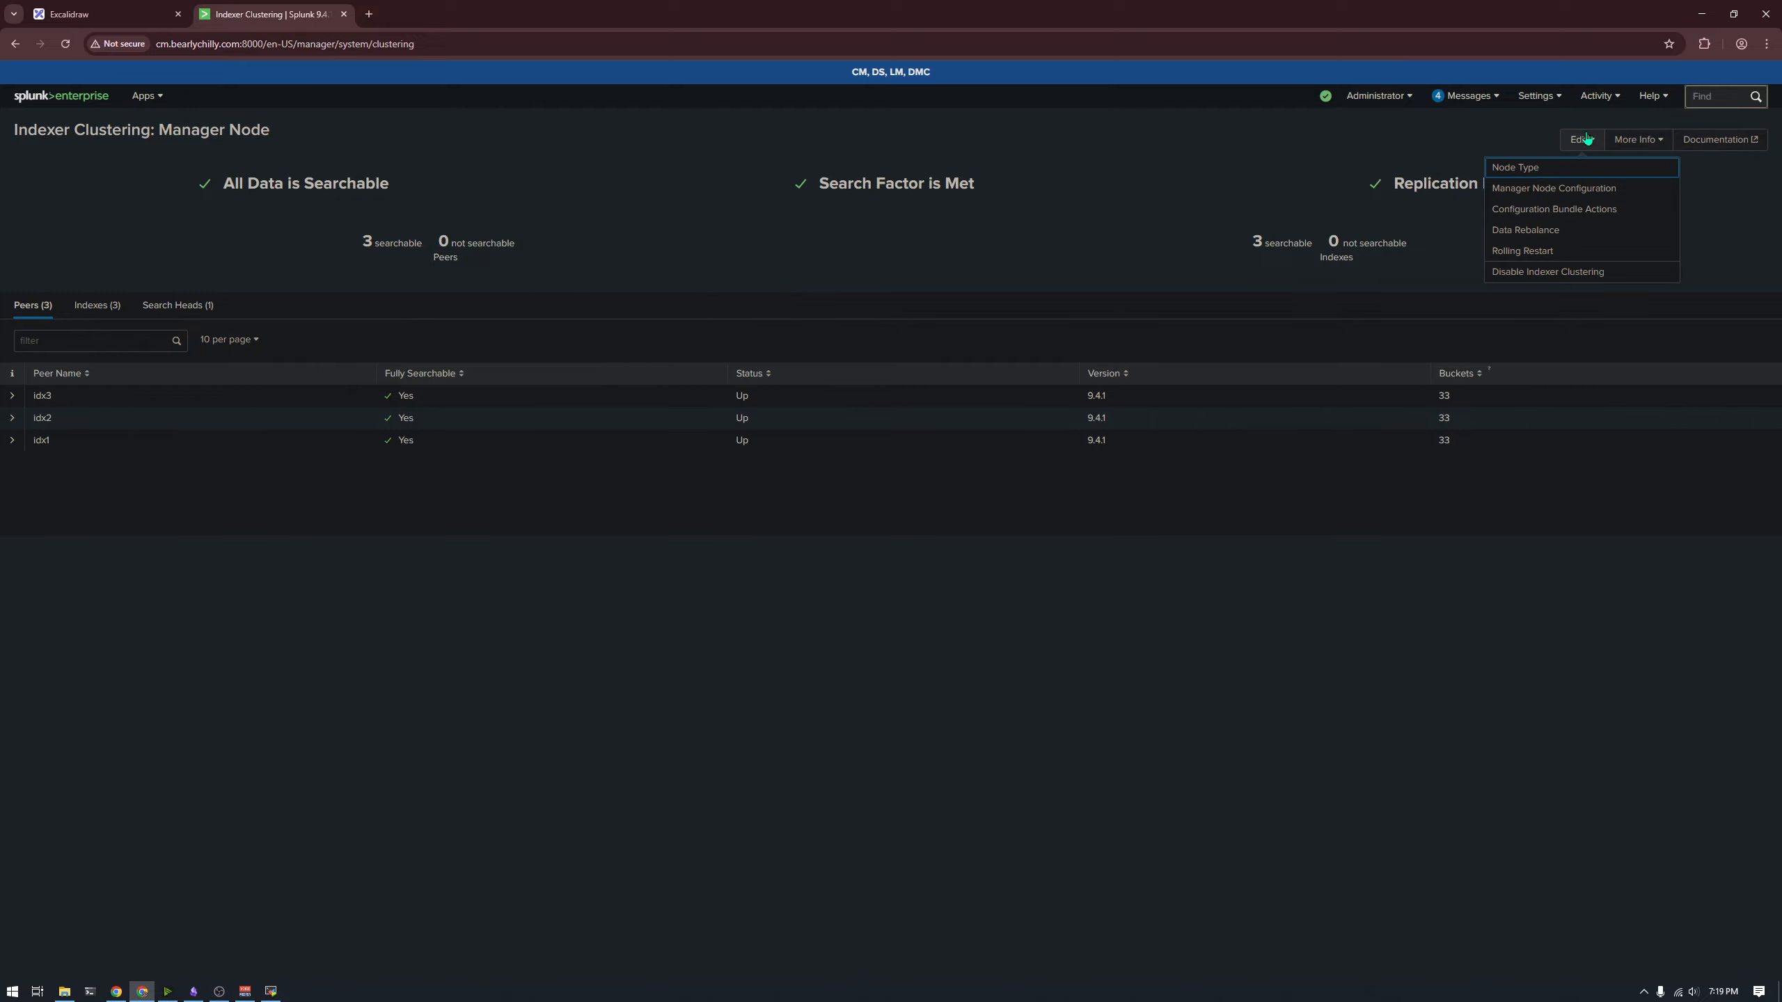
click(1598, 219)
click(68, 204)
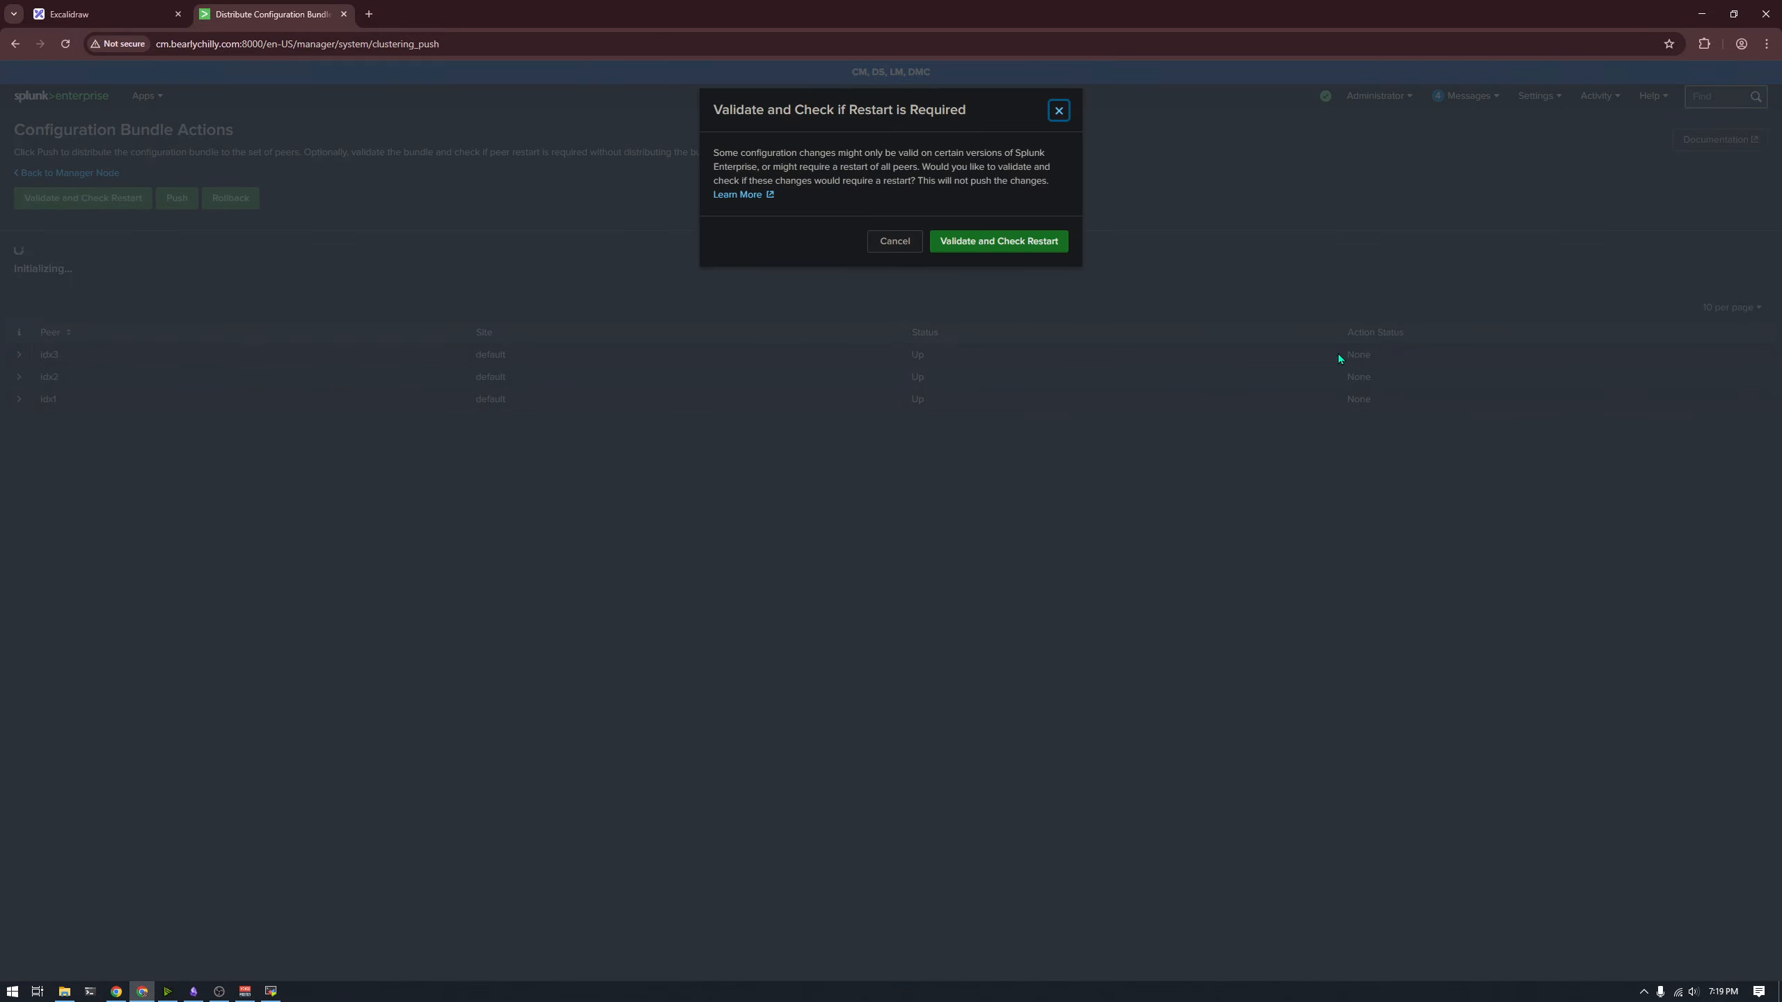
click(1002, 240)
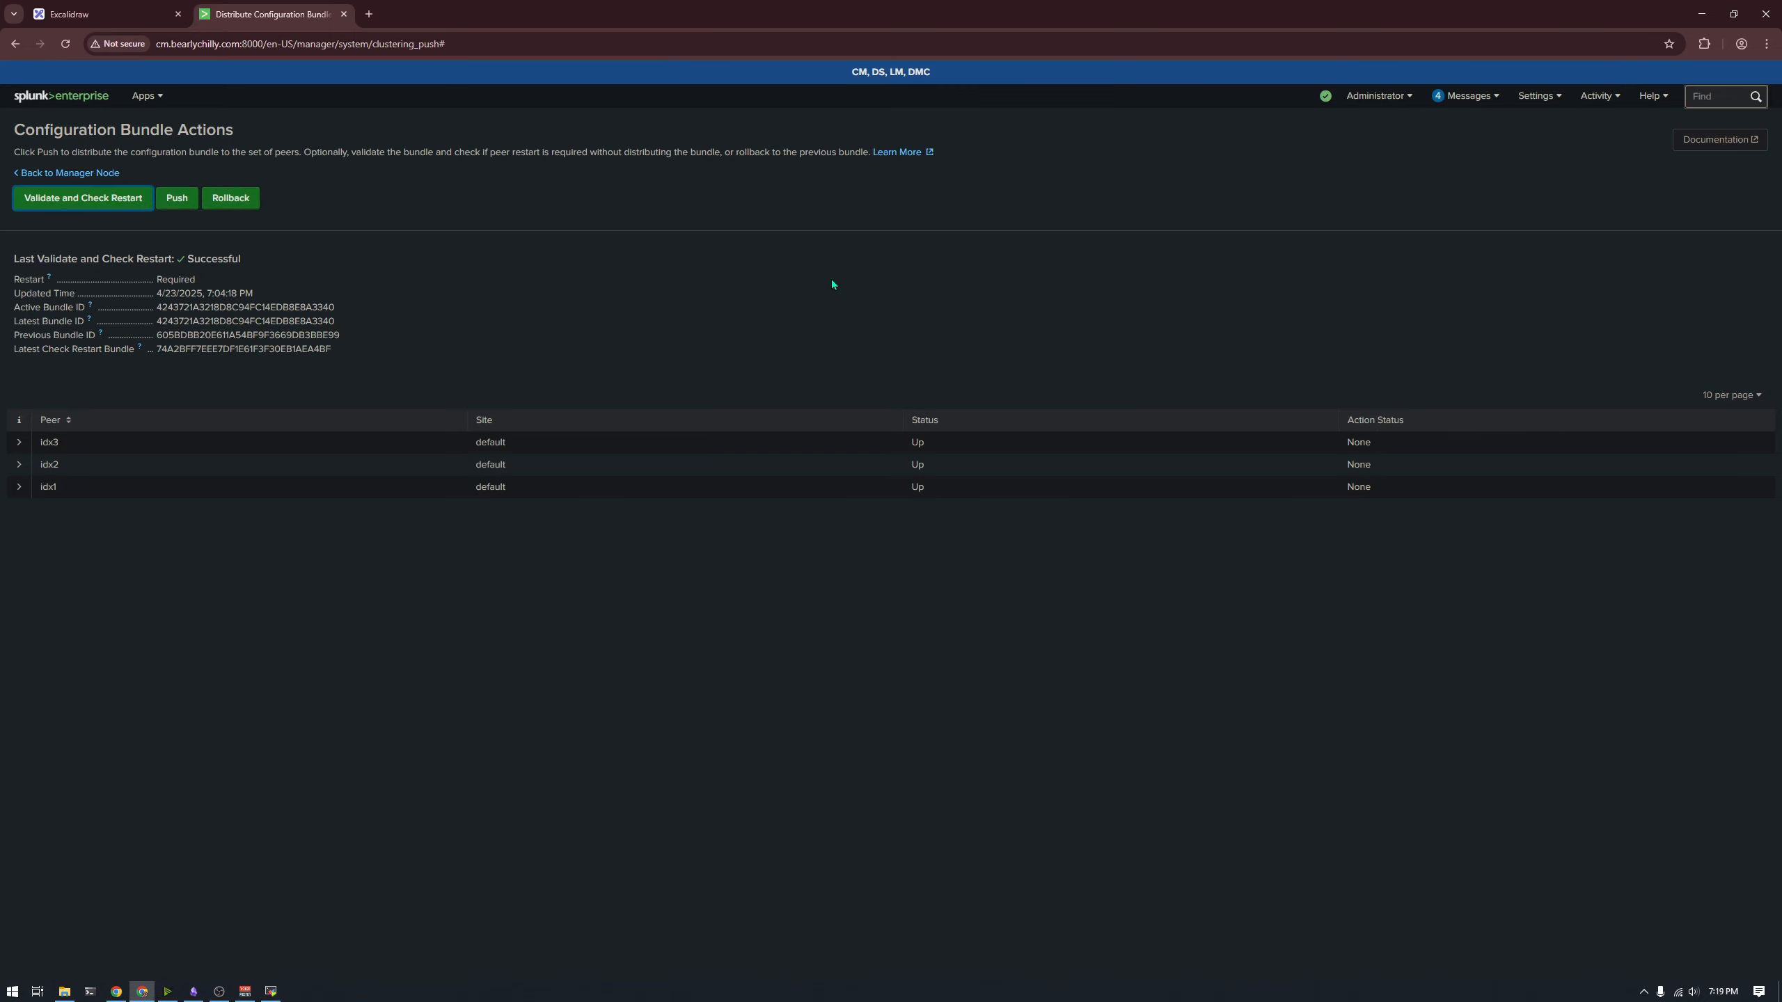
double_click(210, 259)
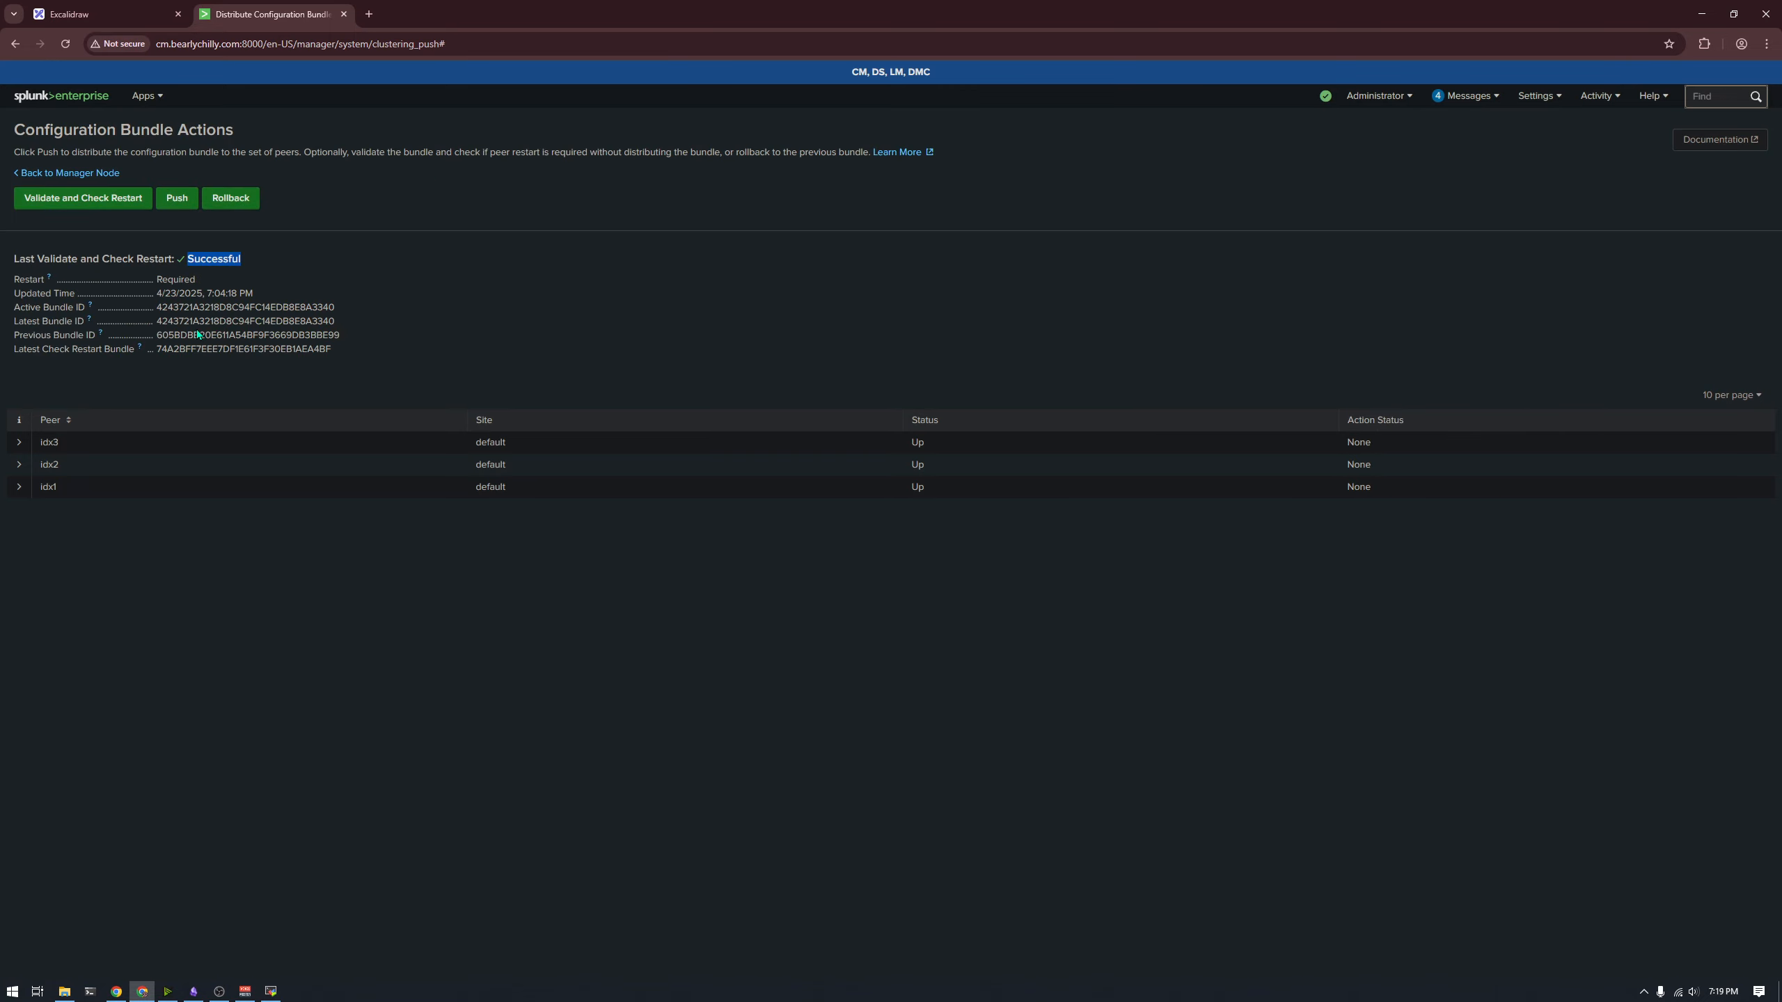
double_click(161, 307)
drag(157, 307, 168, 307)
click(153, 355)
Step: Push the configuration bundle to the indexer cluster peers
click(180, 204)
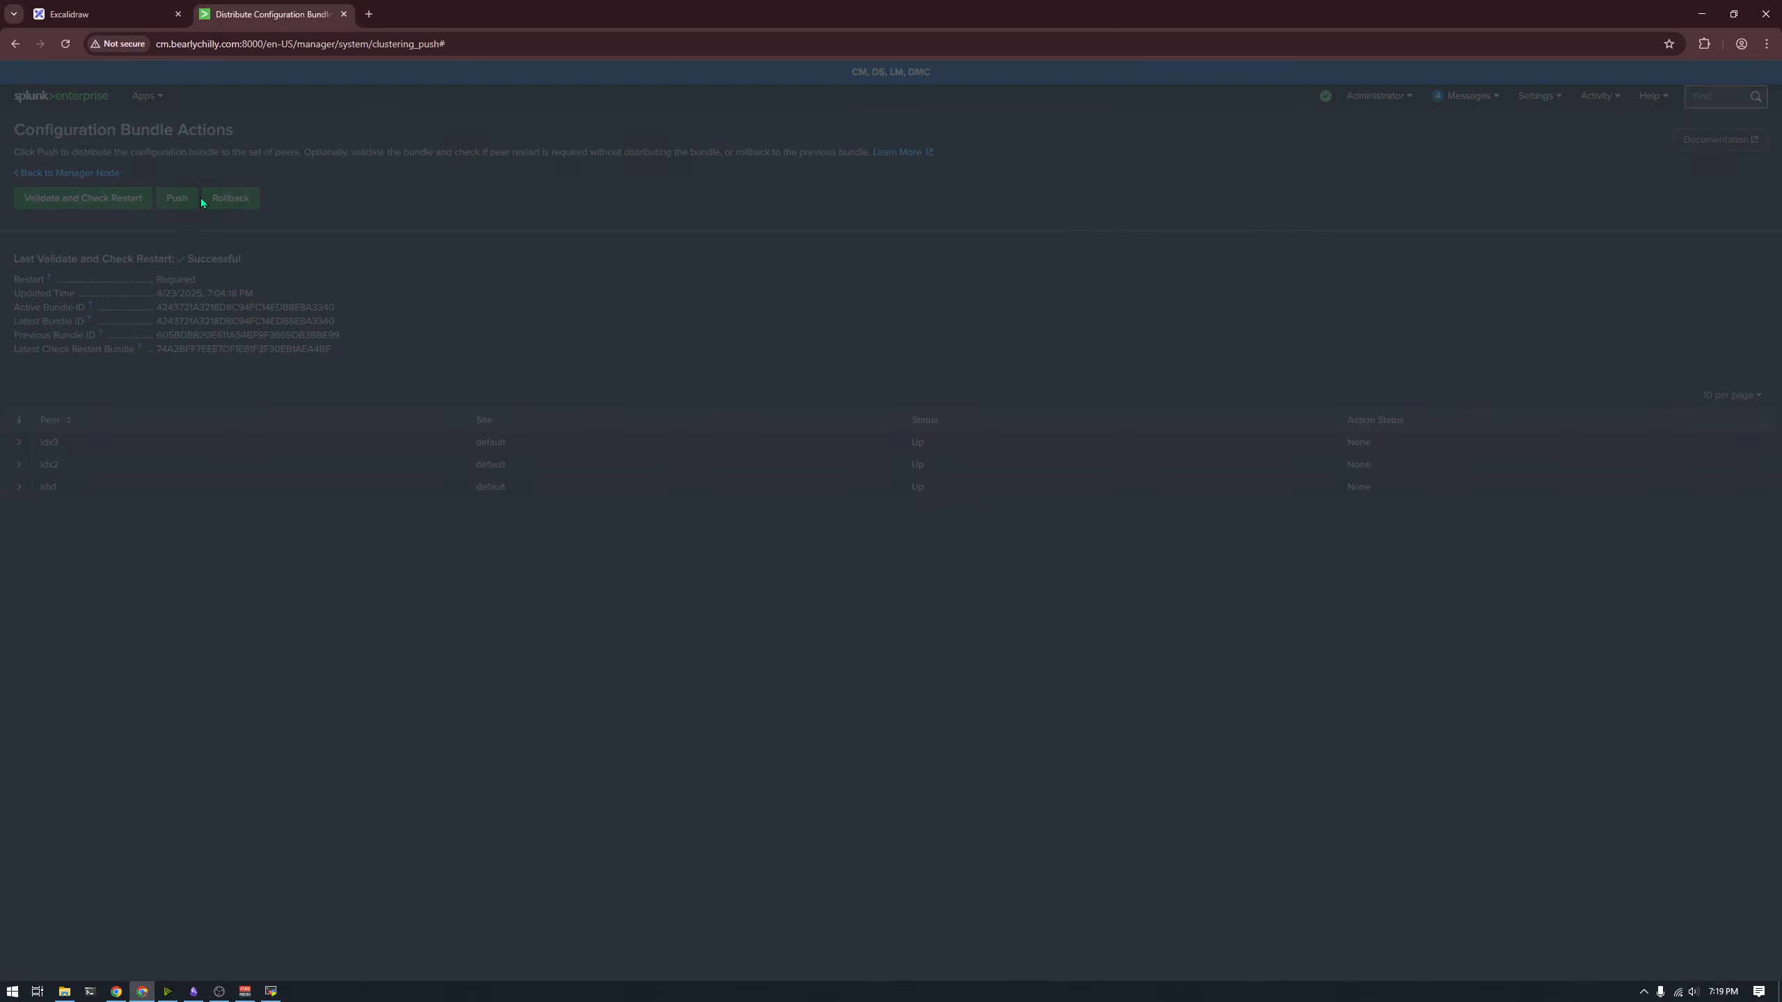
click(1027, 213)
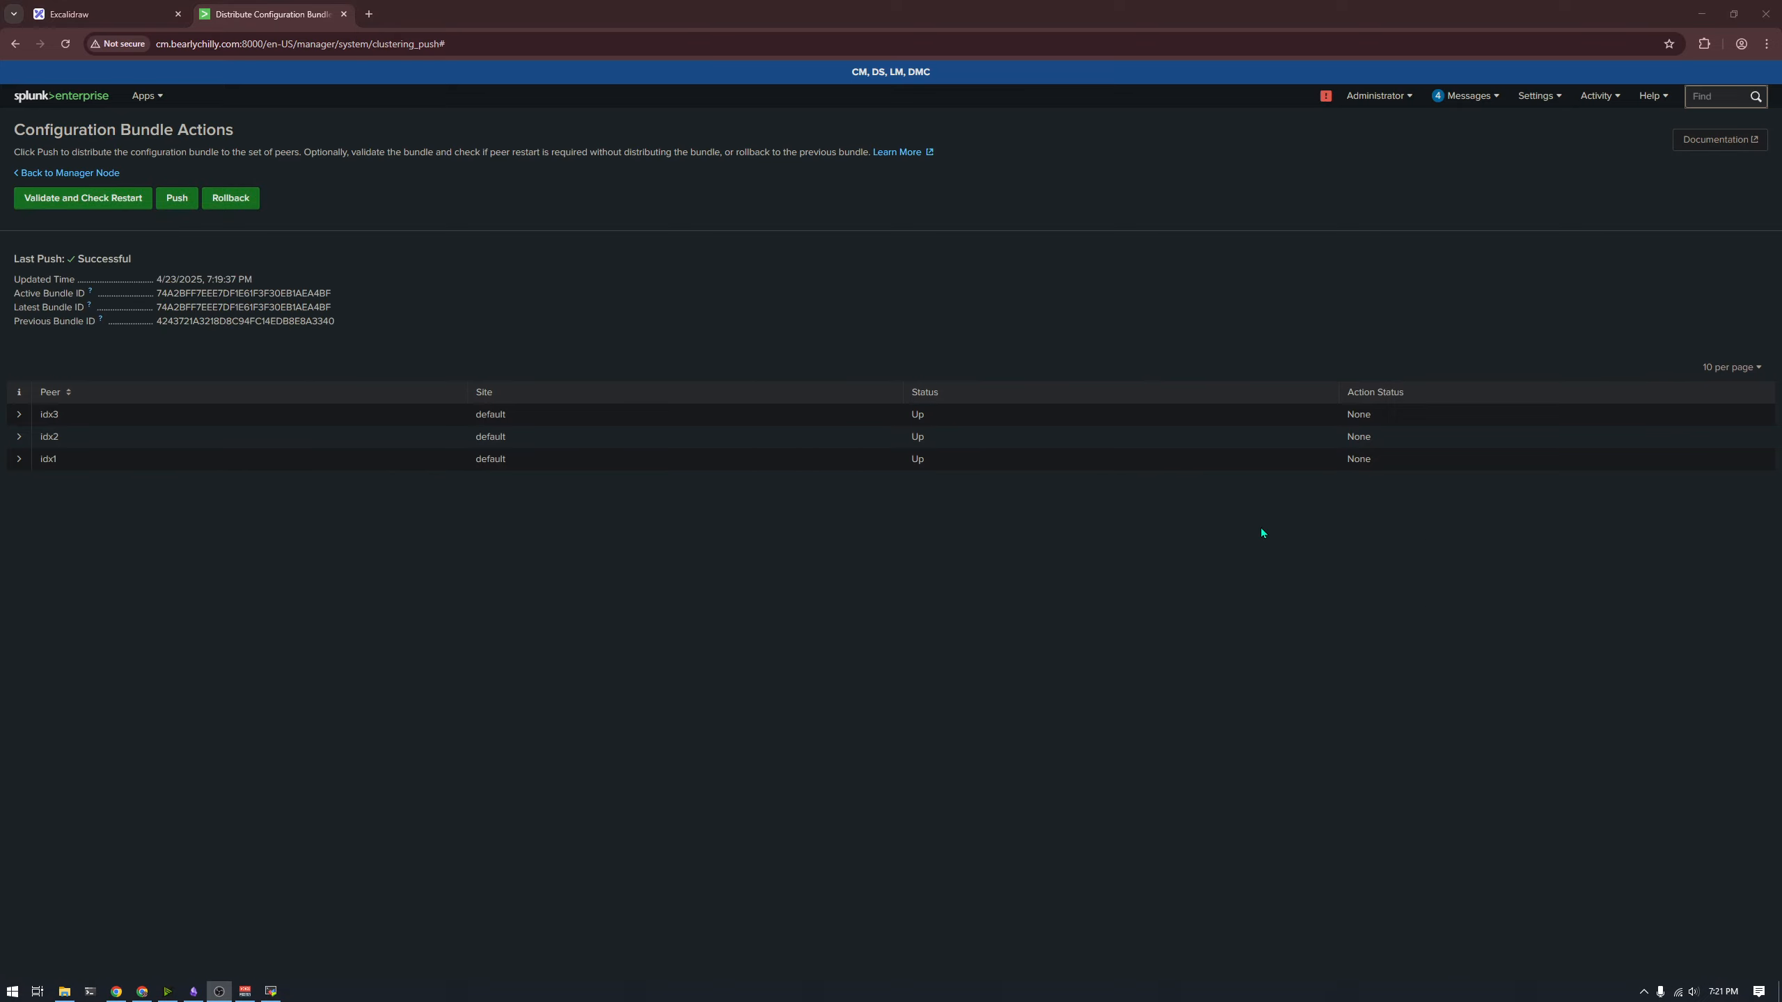
click(1262, 531)
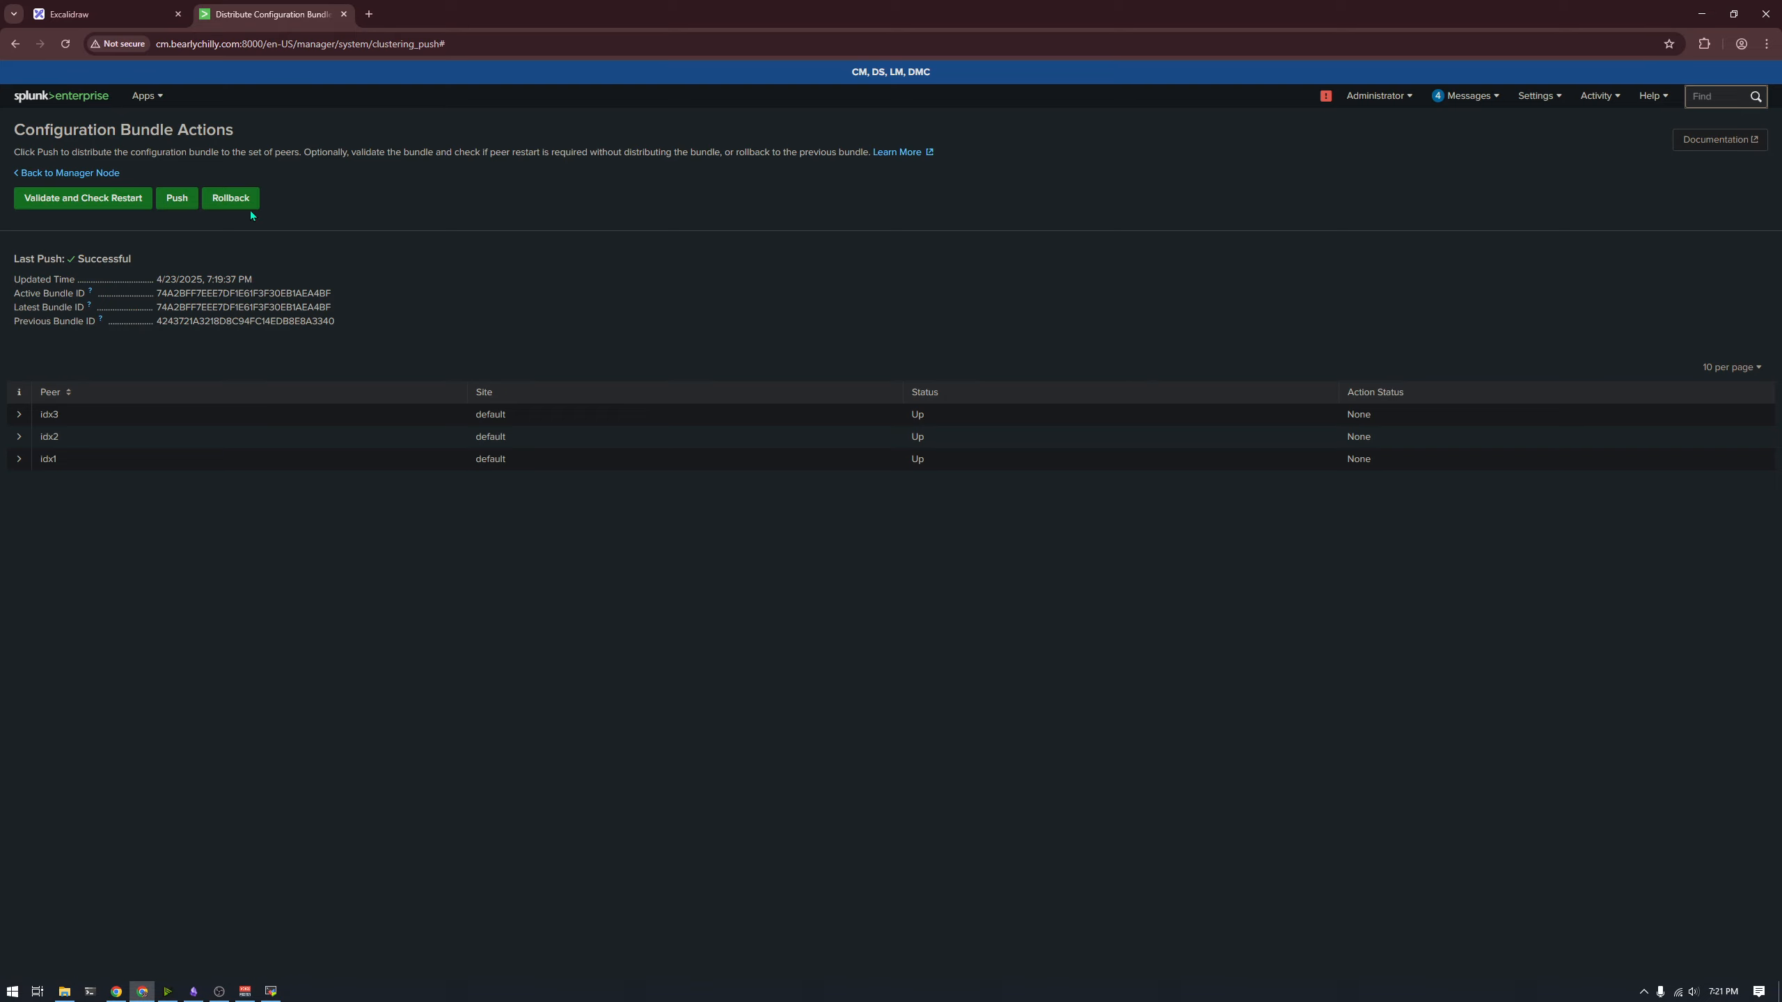
Step: Review the last push details and the health report of the distributed deployment
drag(487, 339, 36, 272)
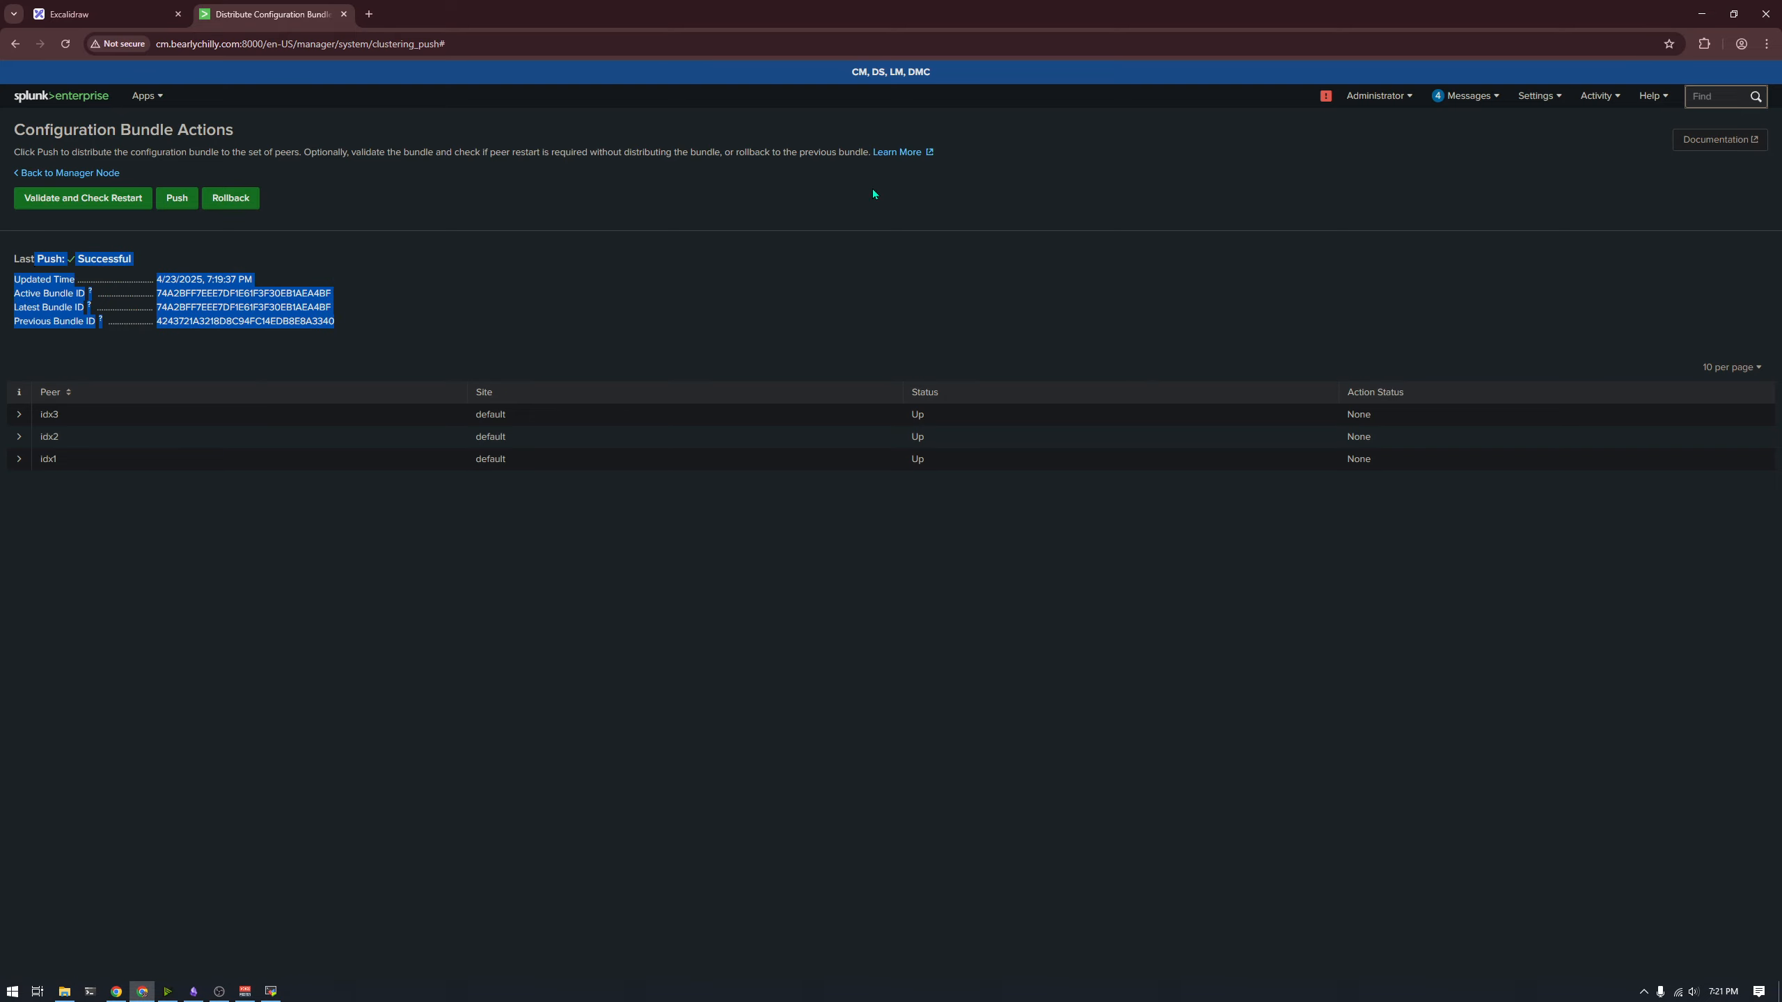
click(1324, 98)
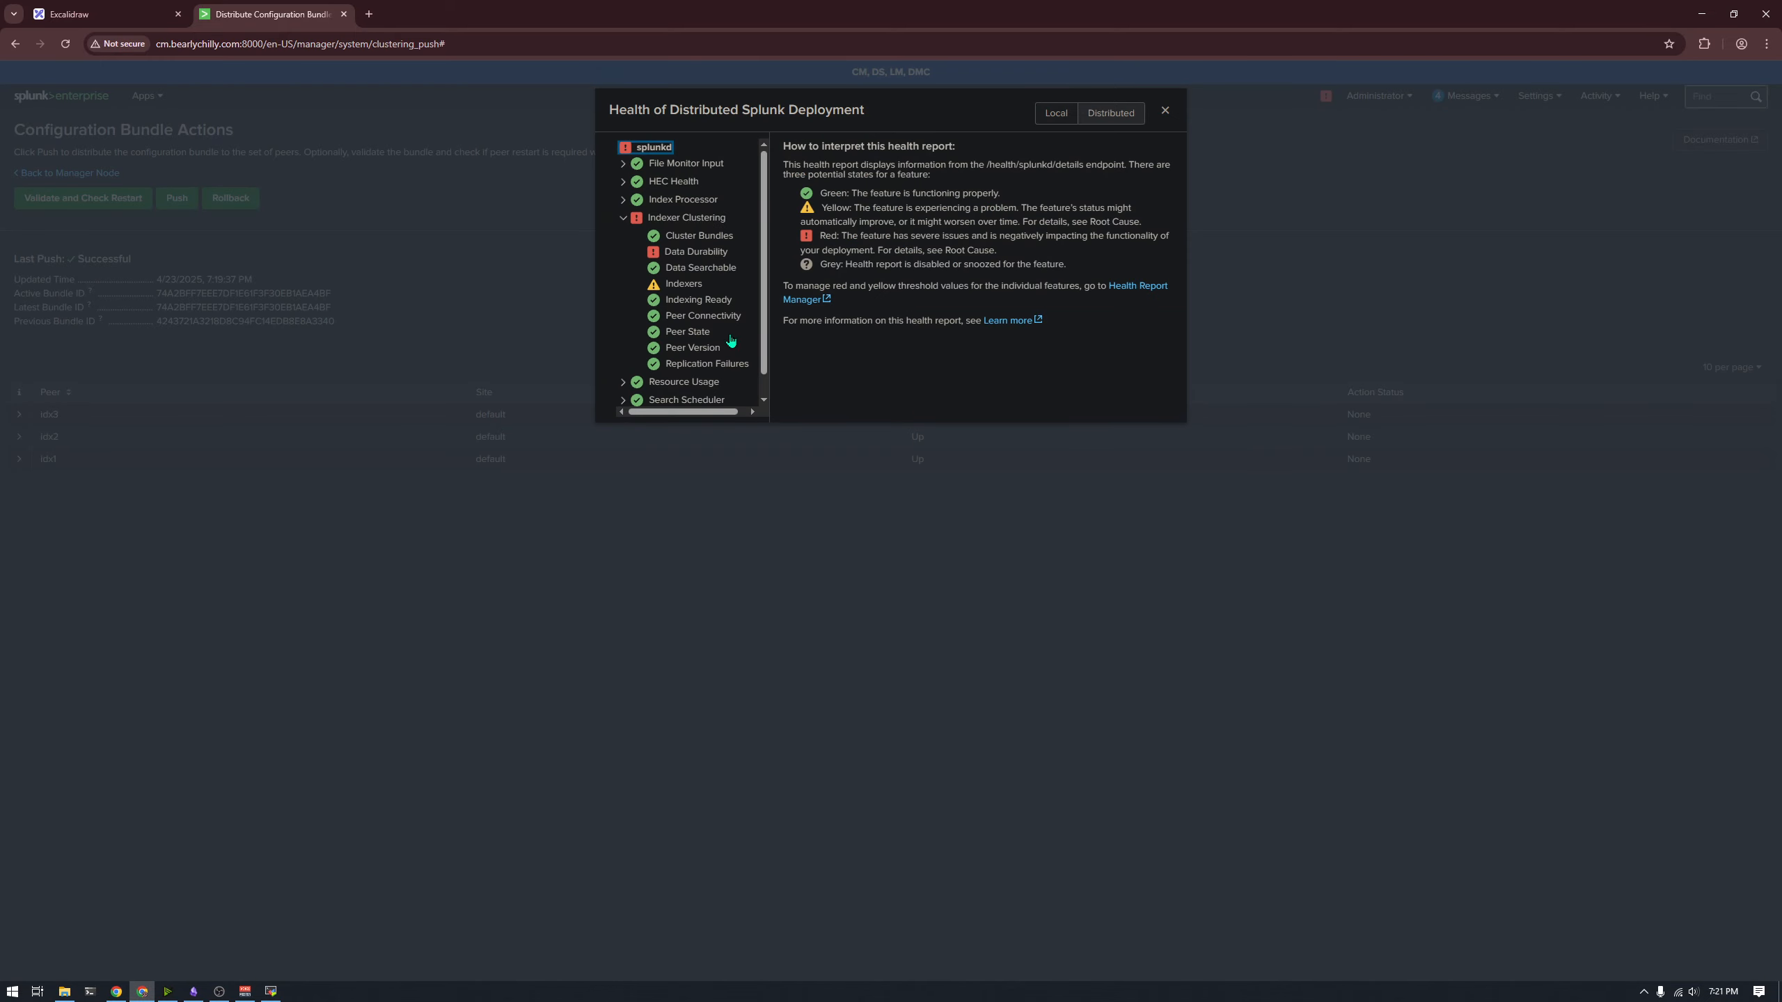
click(1315, 512)
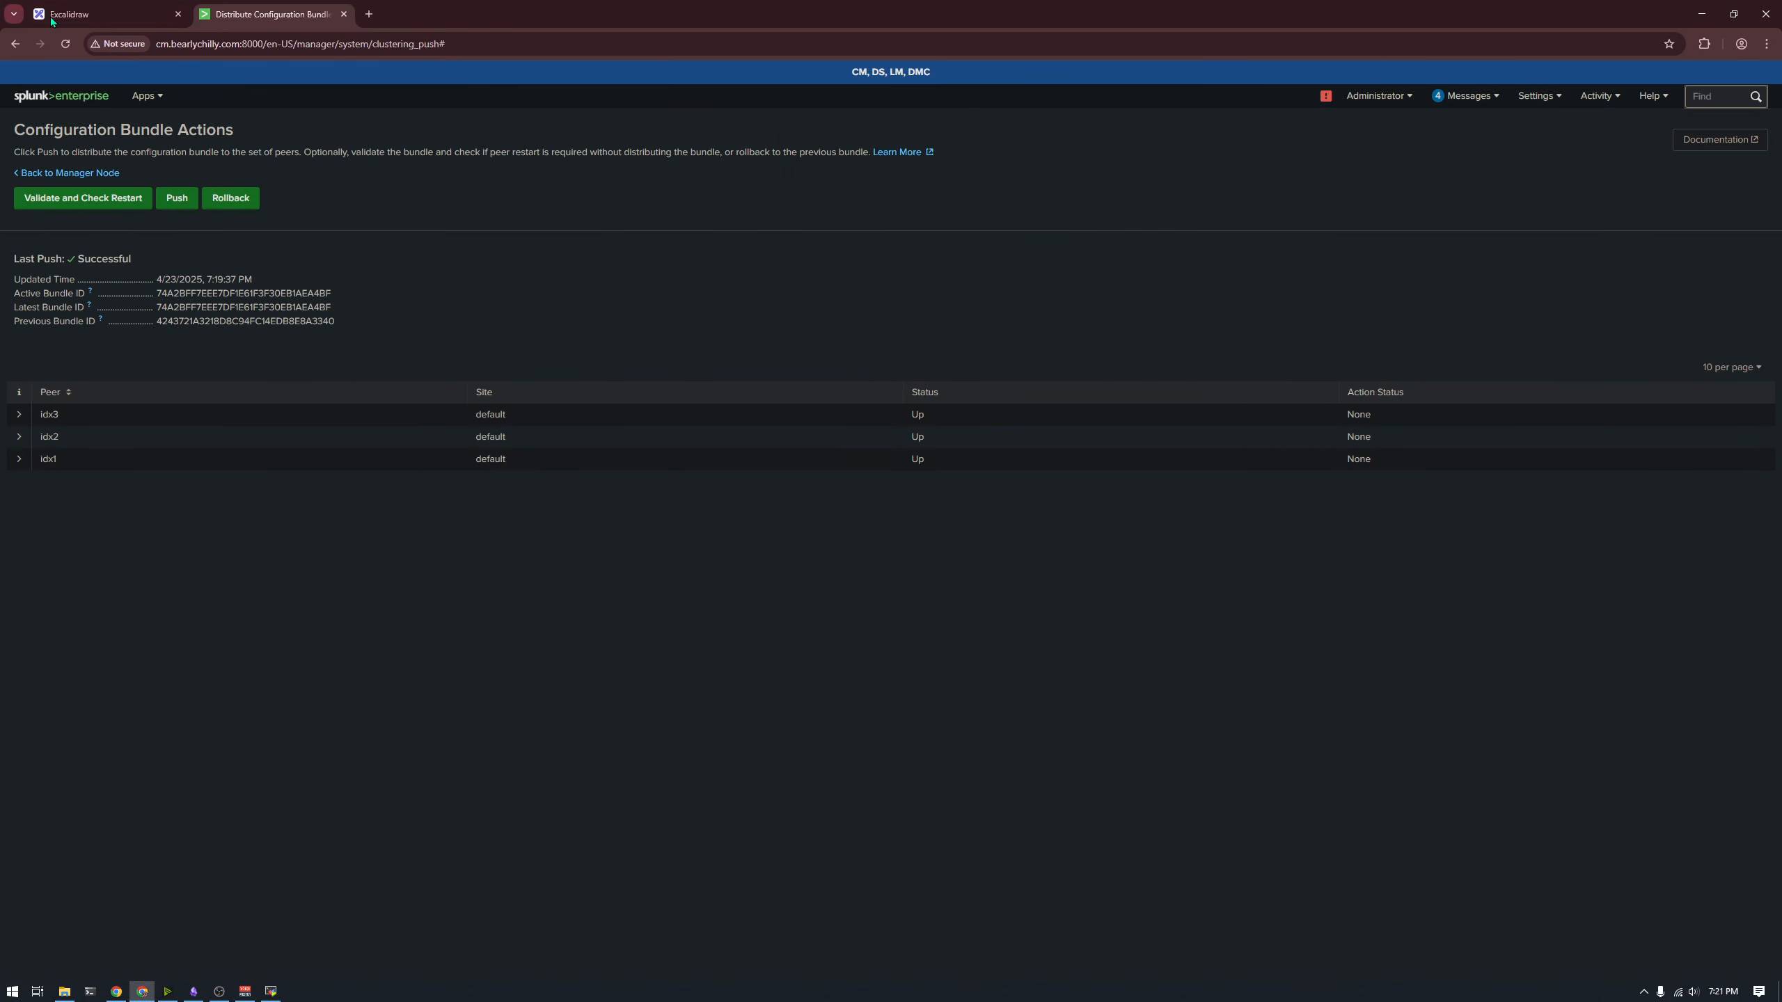
Step: Open the Config Explorer app on the cluster manager
click(145, 95)
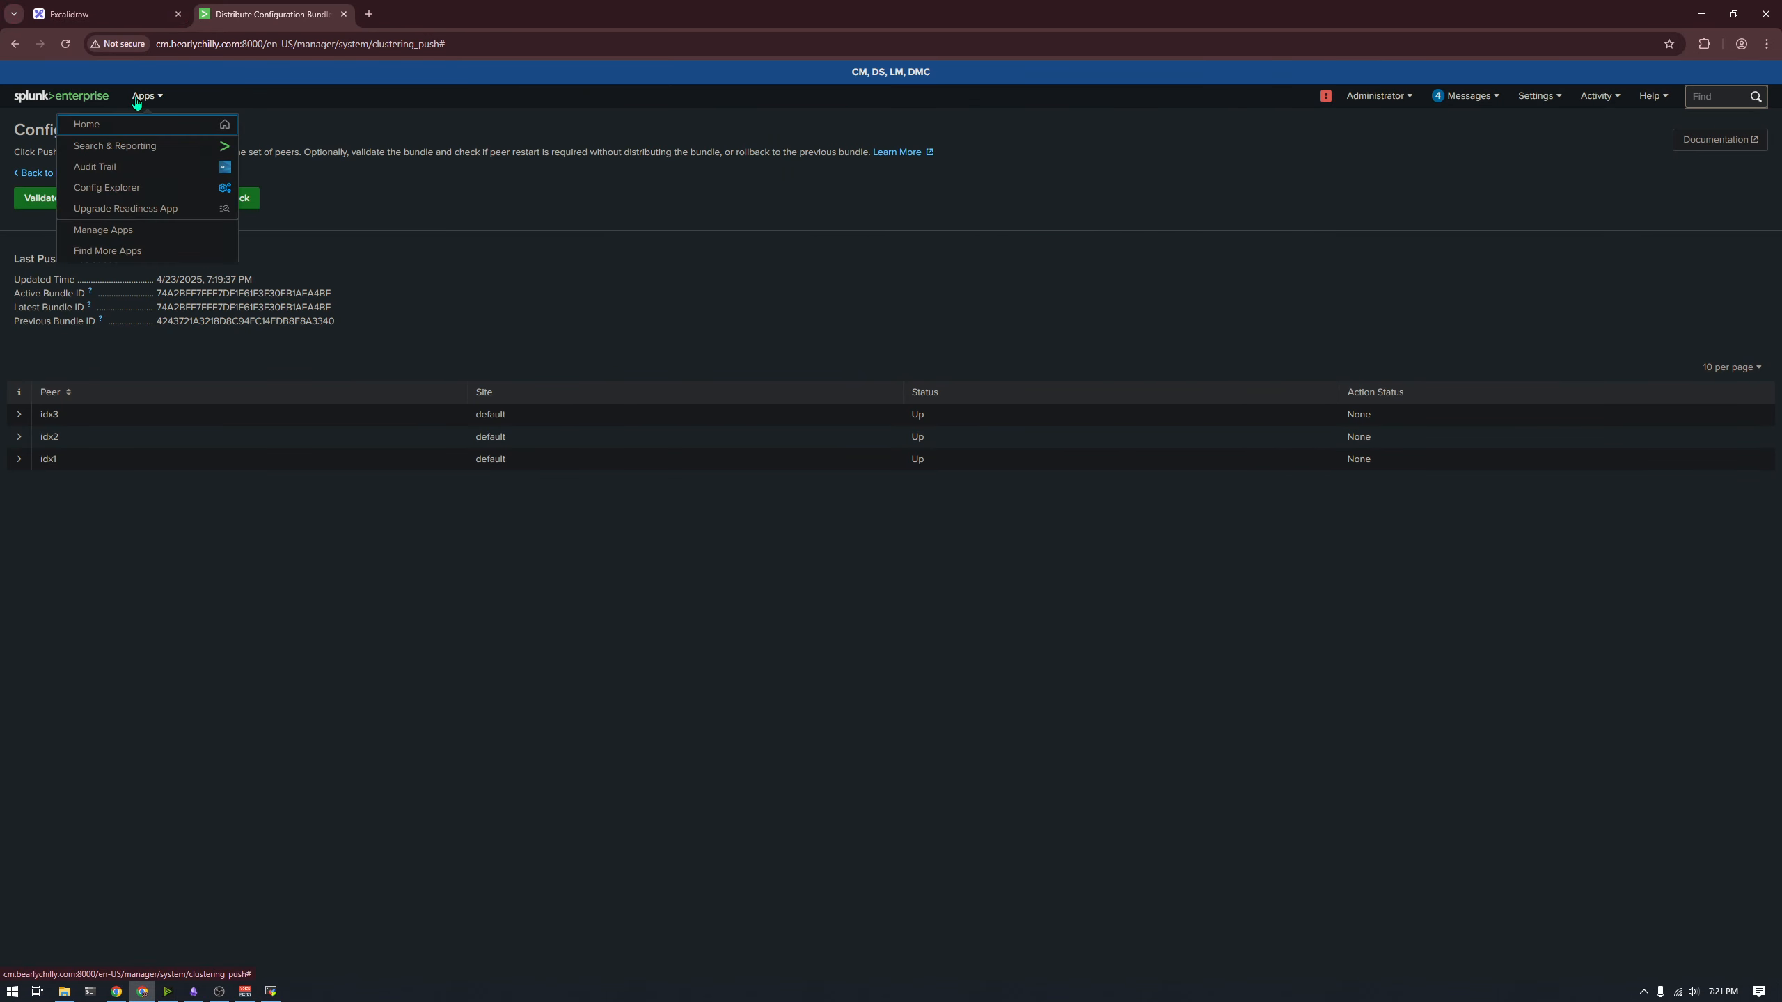
click(199, 186)
Step: Switch to the Excalidraw diagram and examine how the search head and heavy forwarder connect to the deployment server
key(ctrl+Tab)
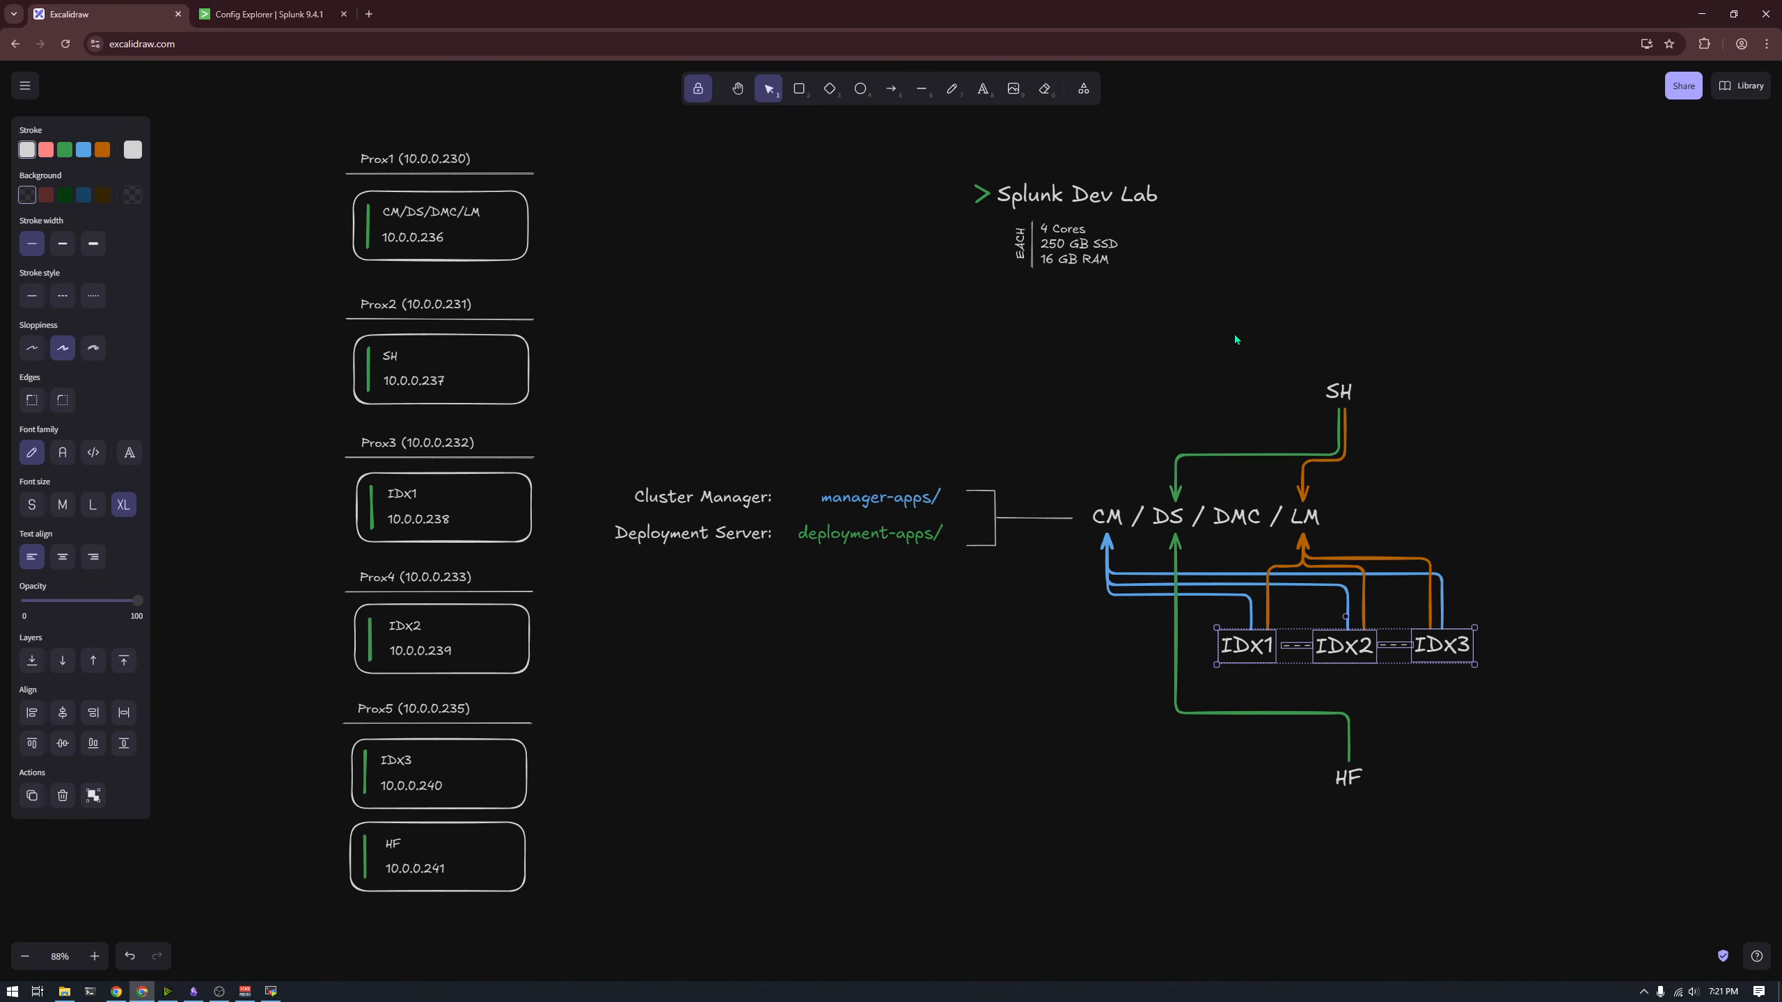
drag(1233, 334, 1462, 719)
click(1348, 777)
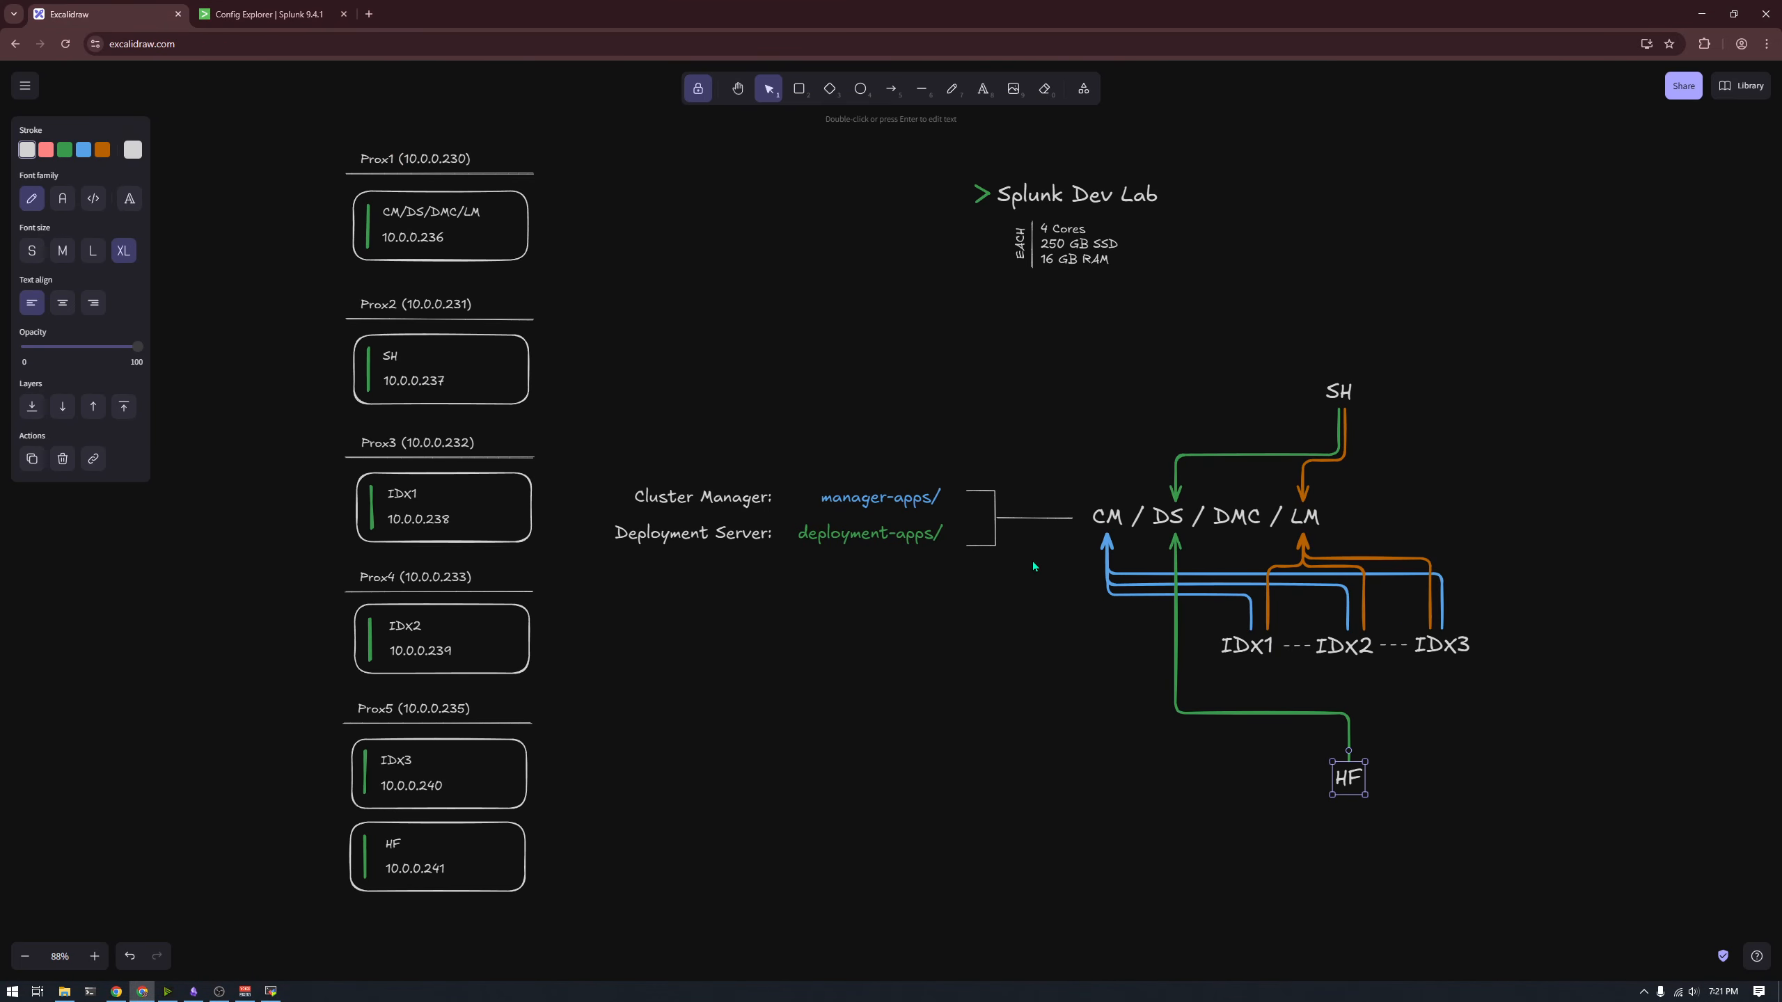
drag(1284, 747, 1401, 869)
drag(1454, 338, 1303, 466)
drag(1394, 819, 1323, 316)
Step: Open the search head's Splunk site in a new browser tab and check its health report
click(369, 14)
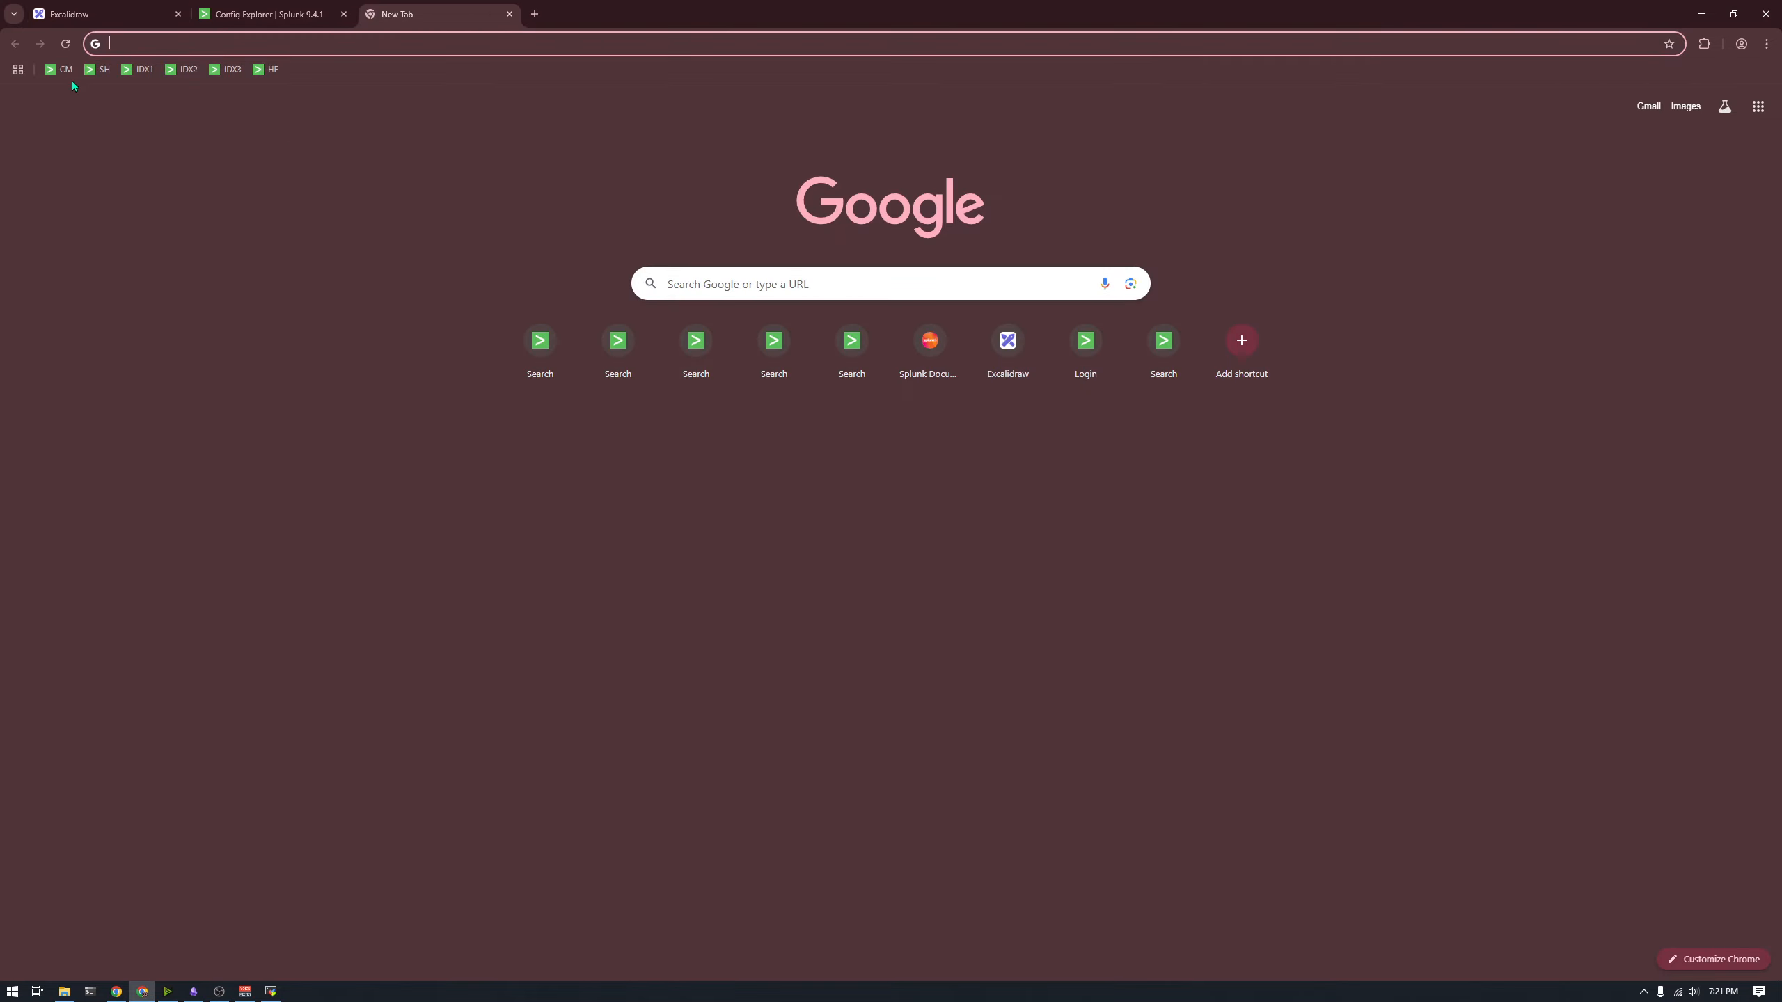
click(98, 69)
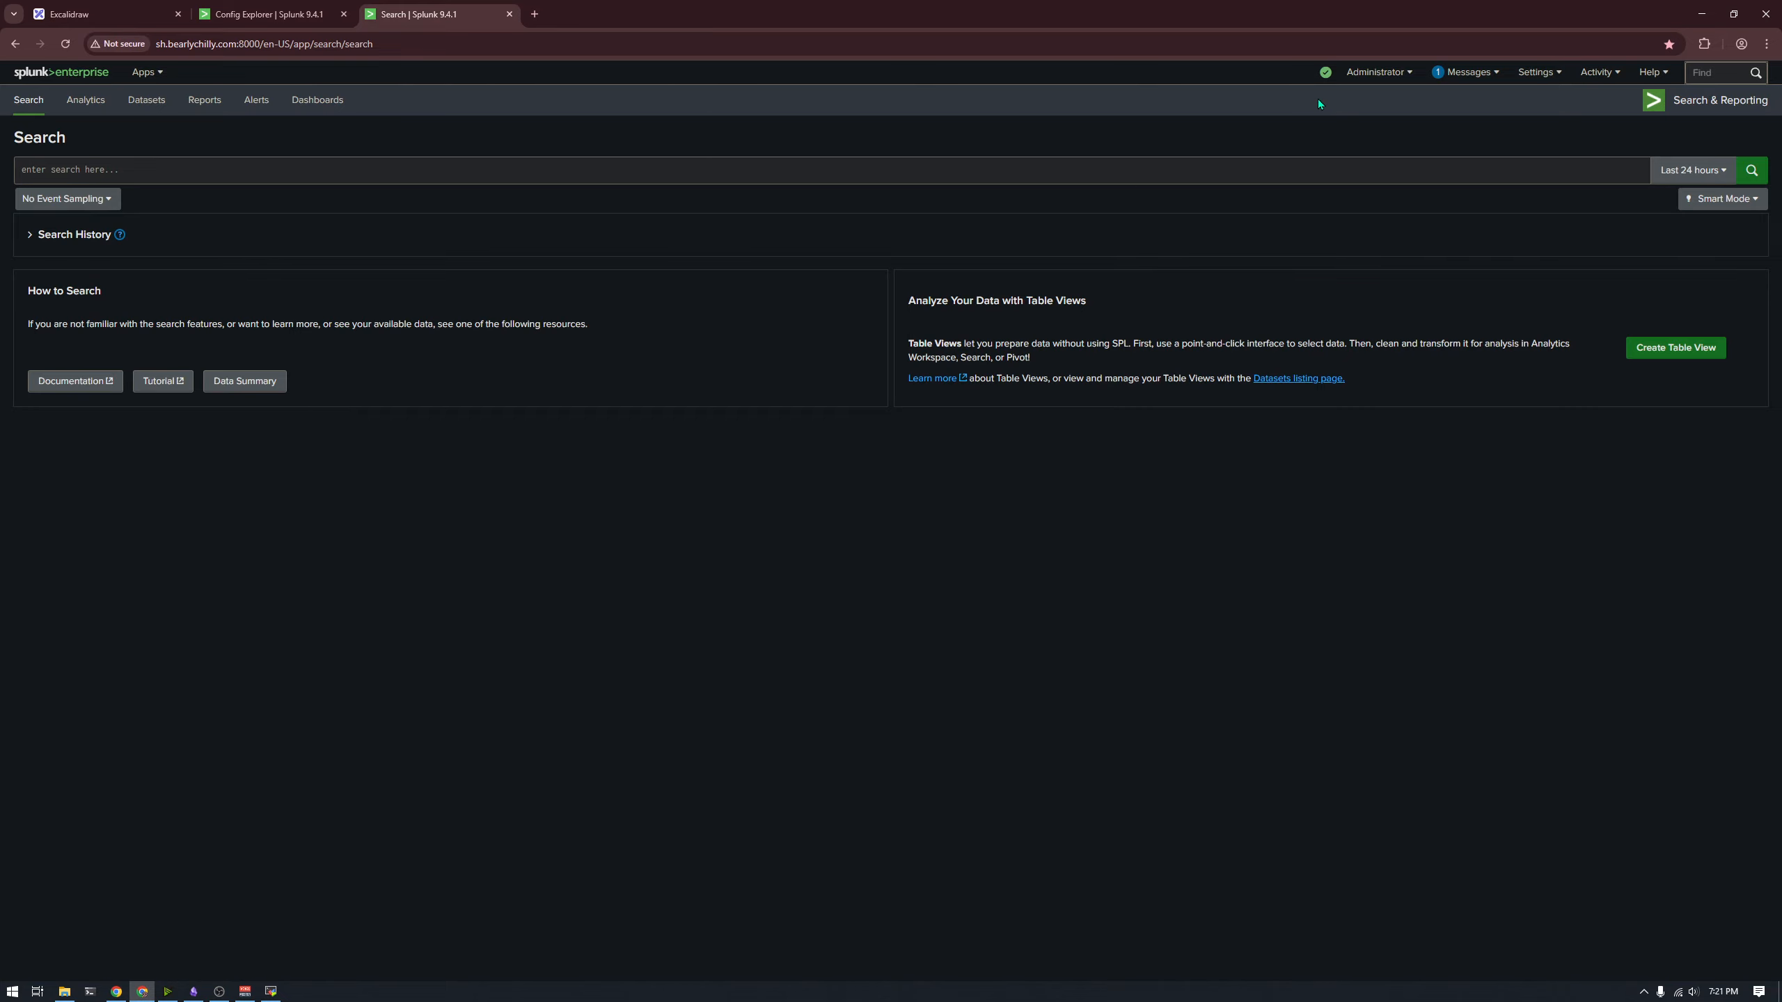
click(1324, 73)
click(1324, 175)
Step: Go up to the etc folder in the cluster manager's Config Explorer and check the available actions for deployment-apps
click(330, 17)
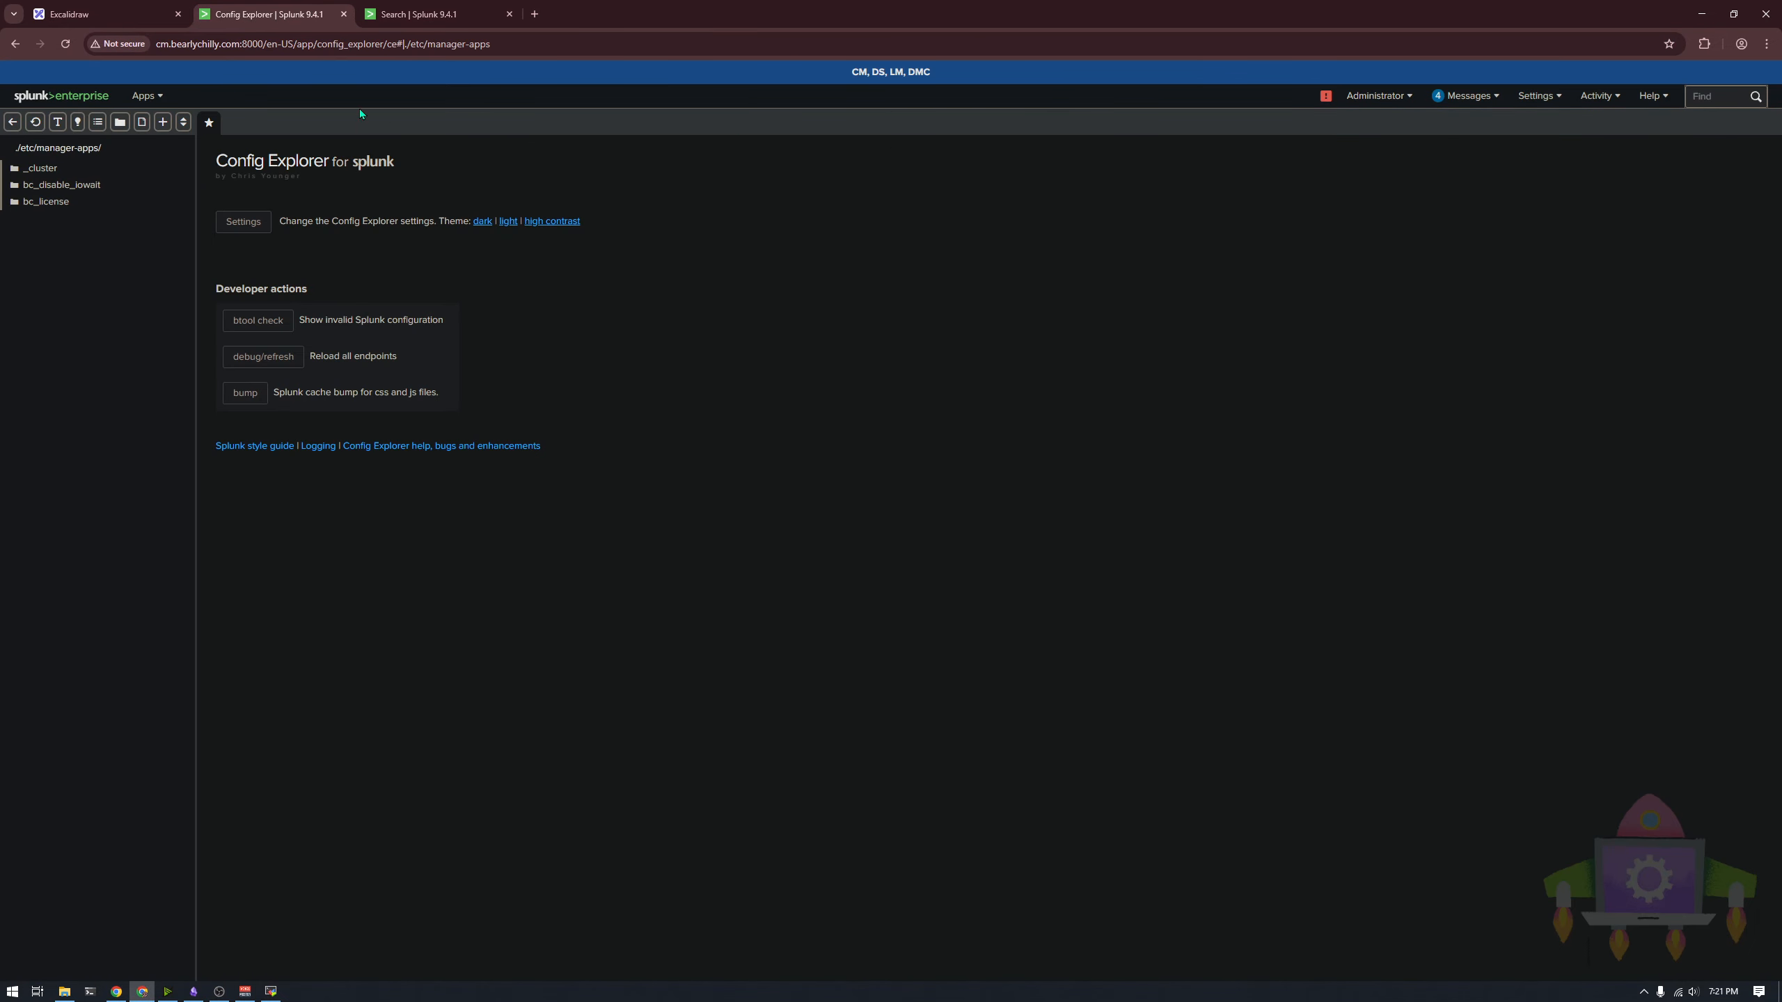
click(13, 122)
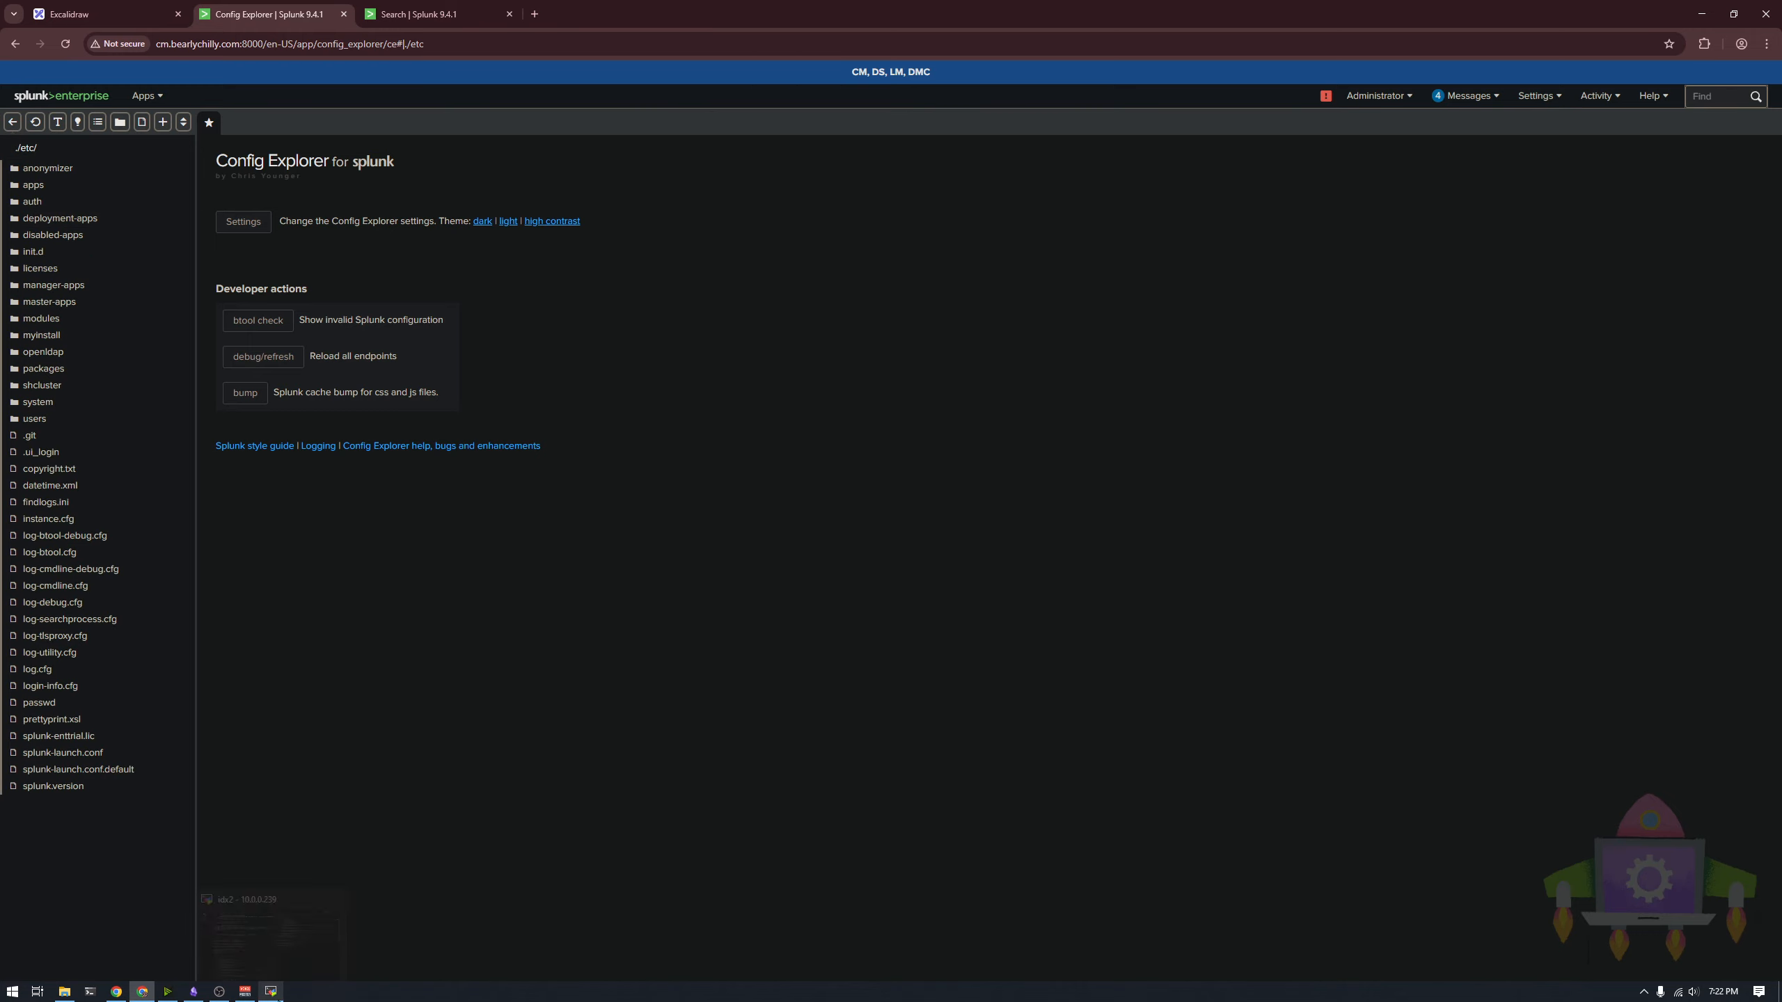
right_click(68, 218)
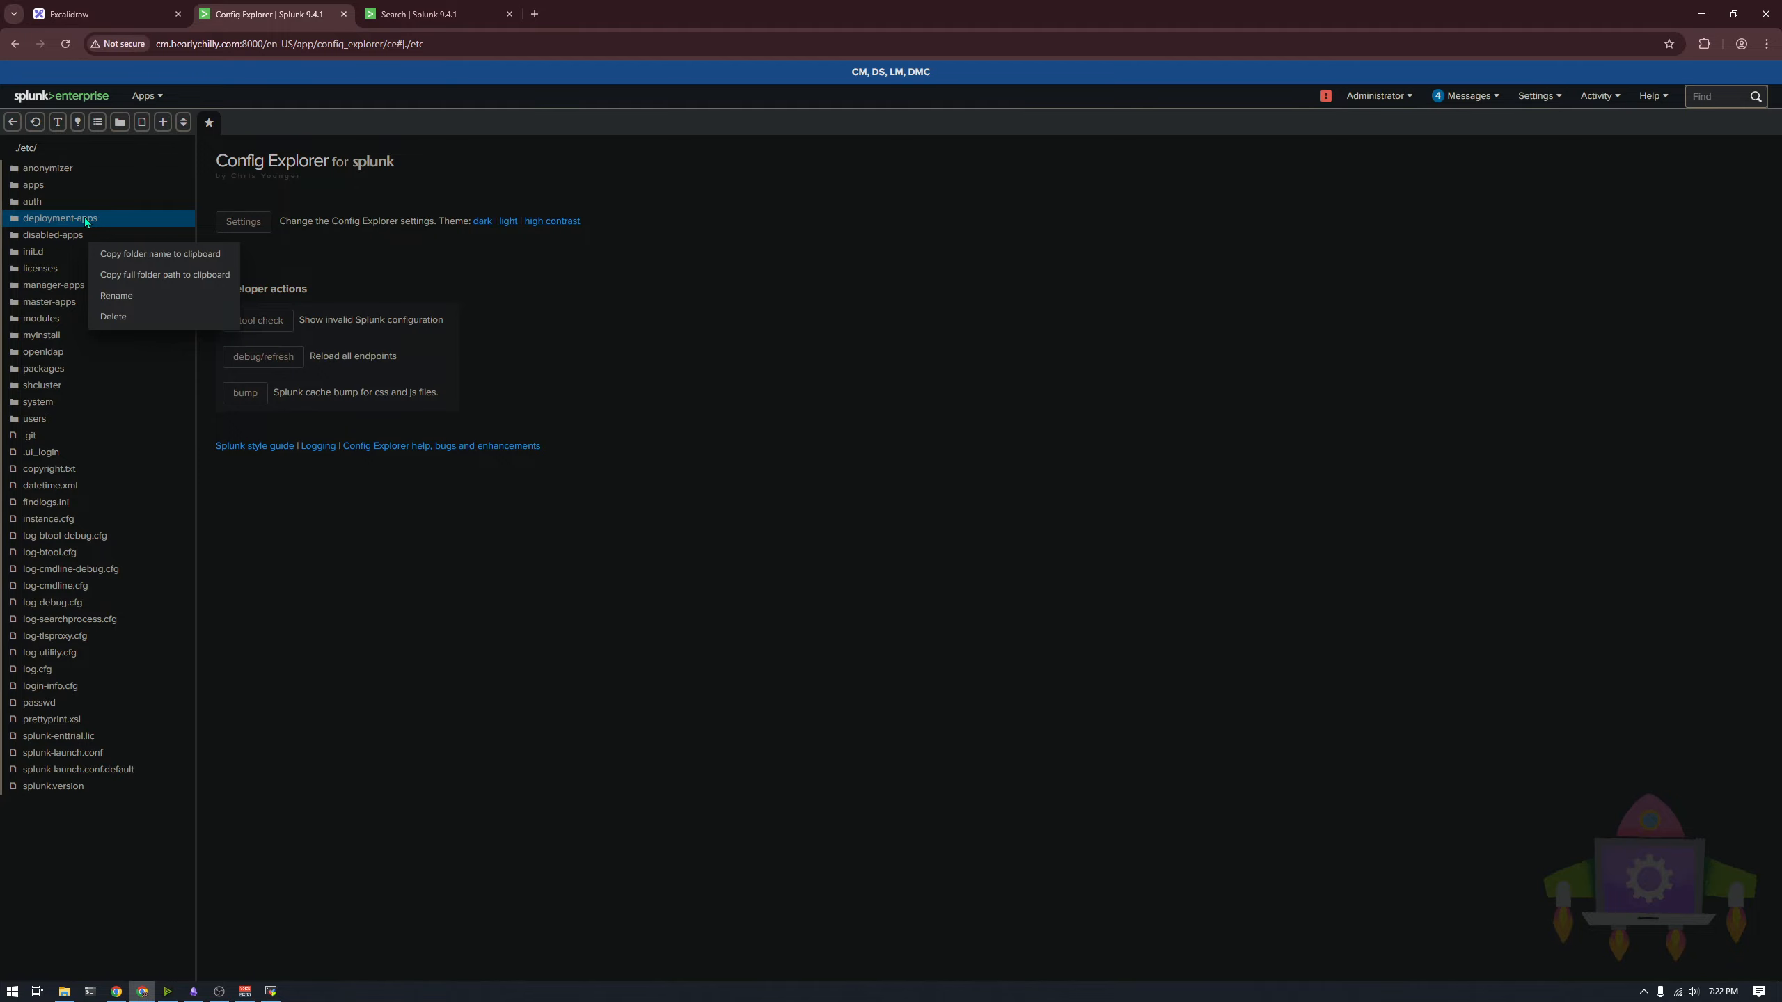
click(488, 739)
Step: Switch to MobaXterm and open the saved SSH session for the cm server
click(270, 992)
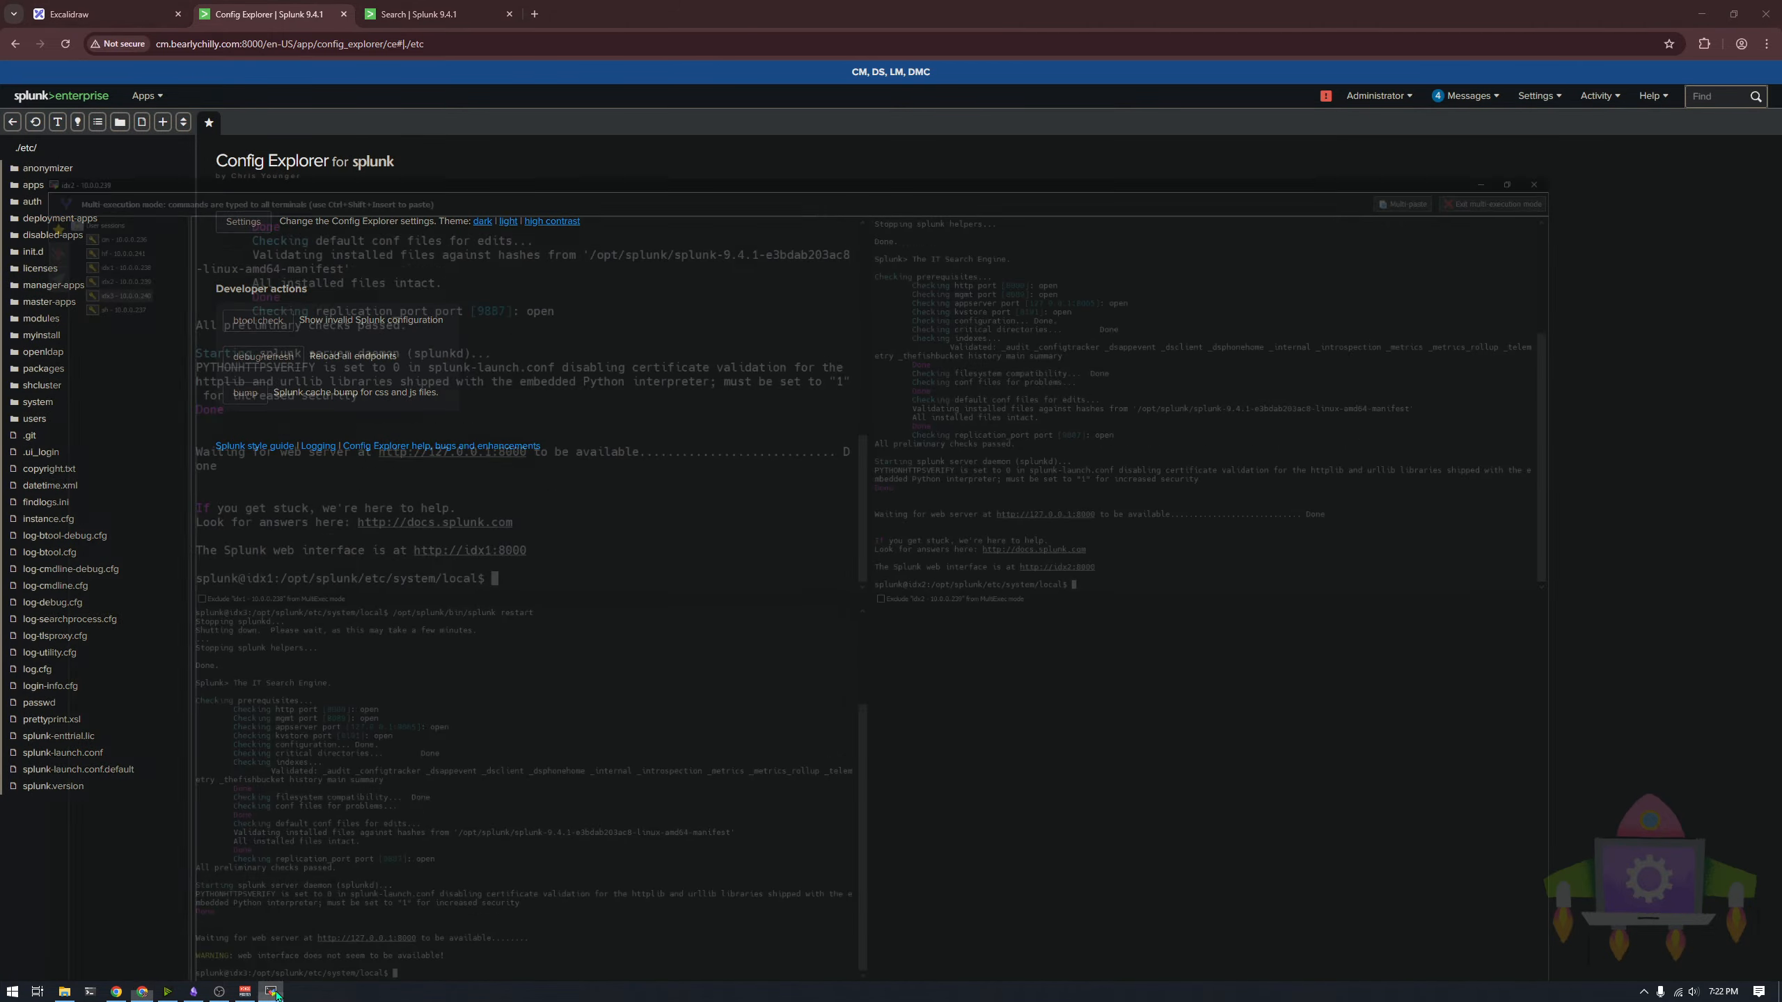
click(1684, 30)
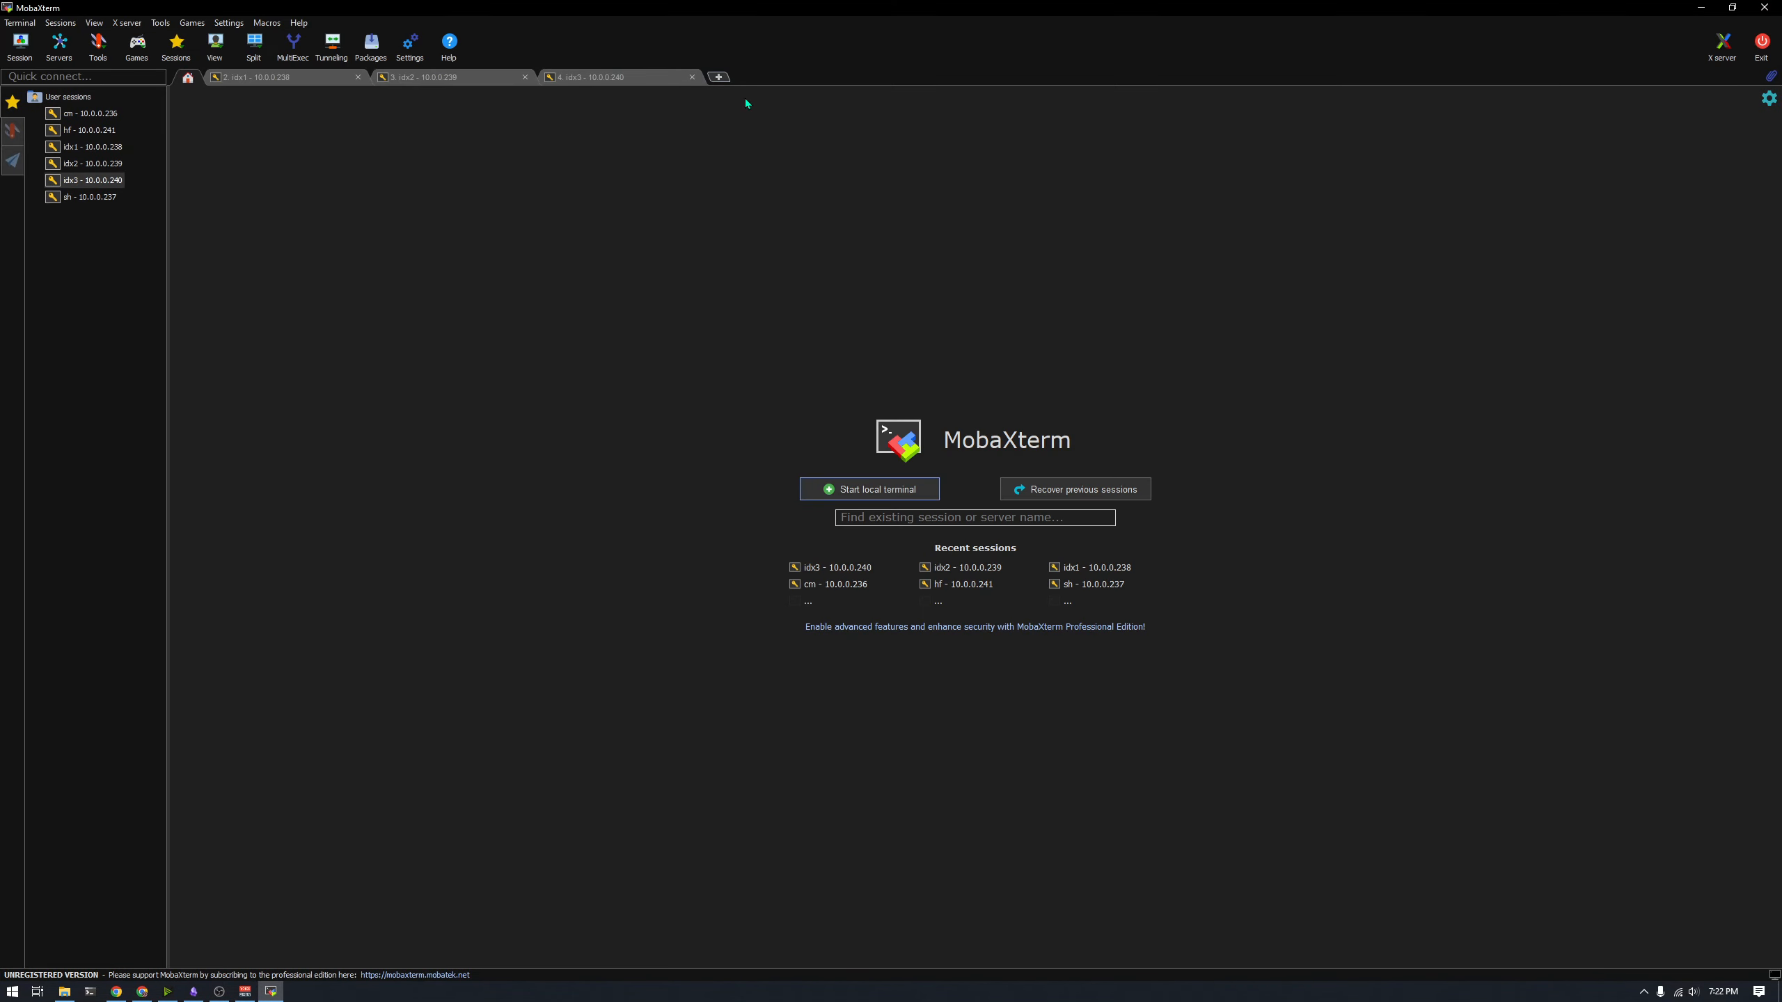
double_click(89, 113)
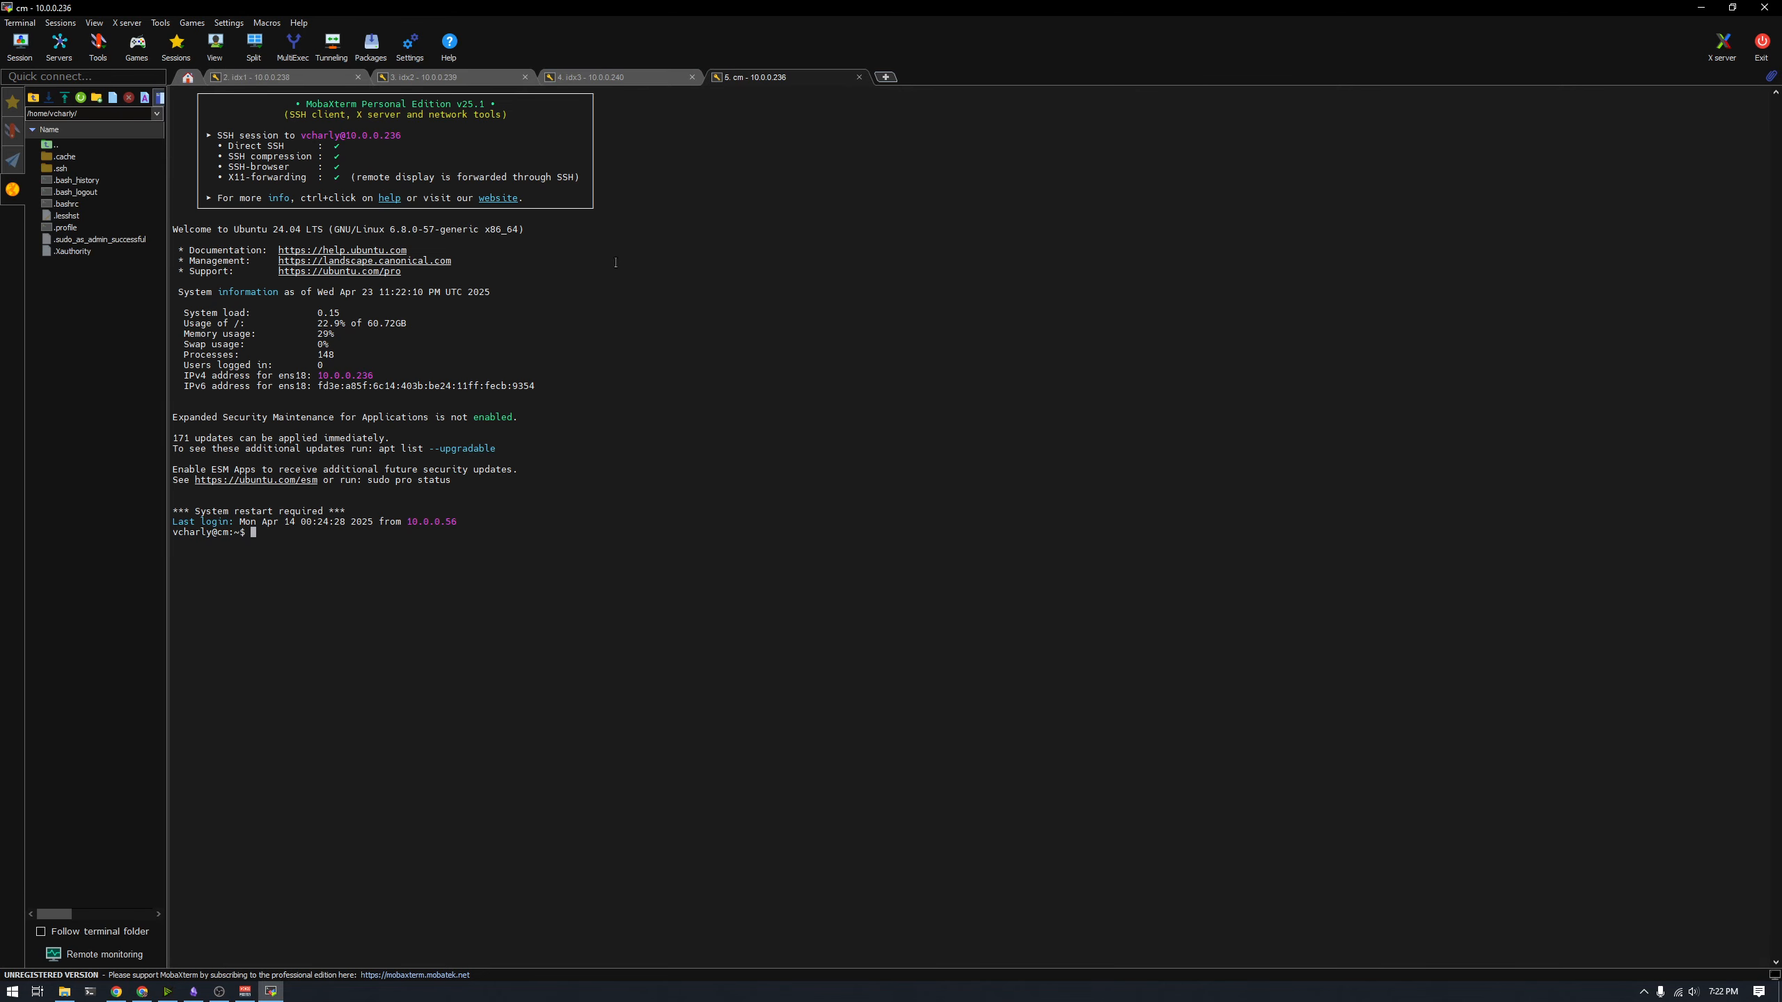
Step: Become root with sudo su, entering the account password, and switch to the splunk user
text(sudo su)
key(Return)
key(Return)
text(su splunk)
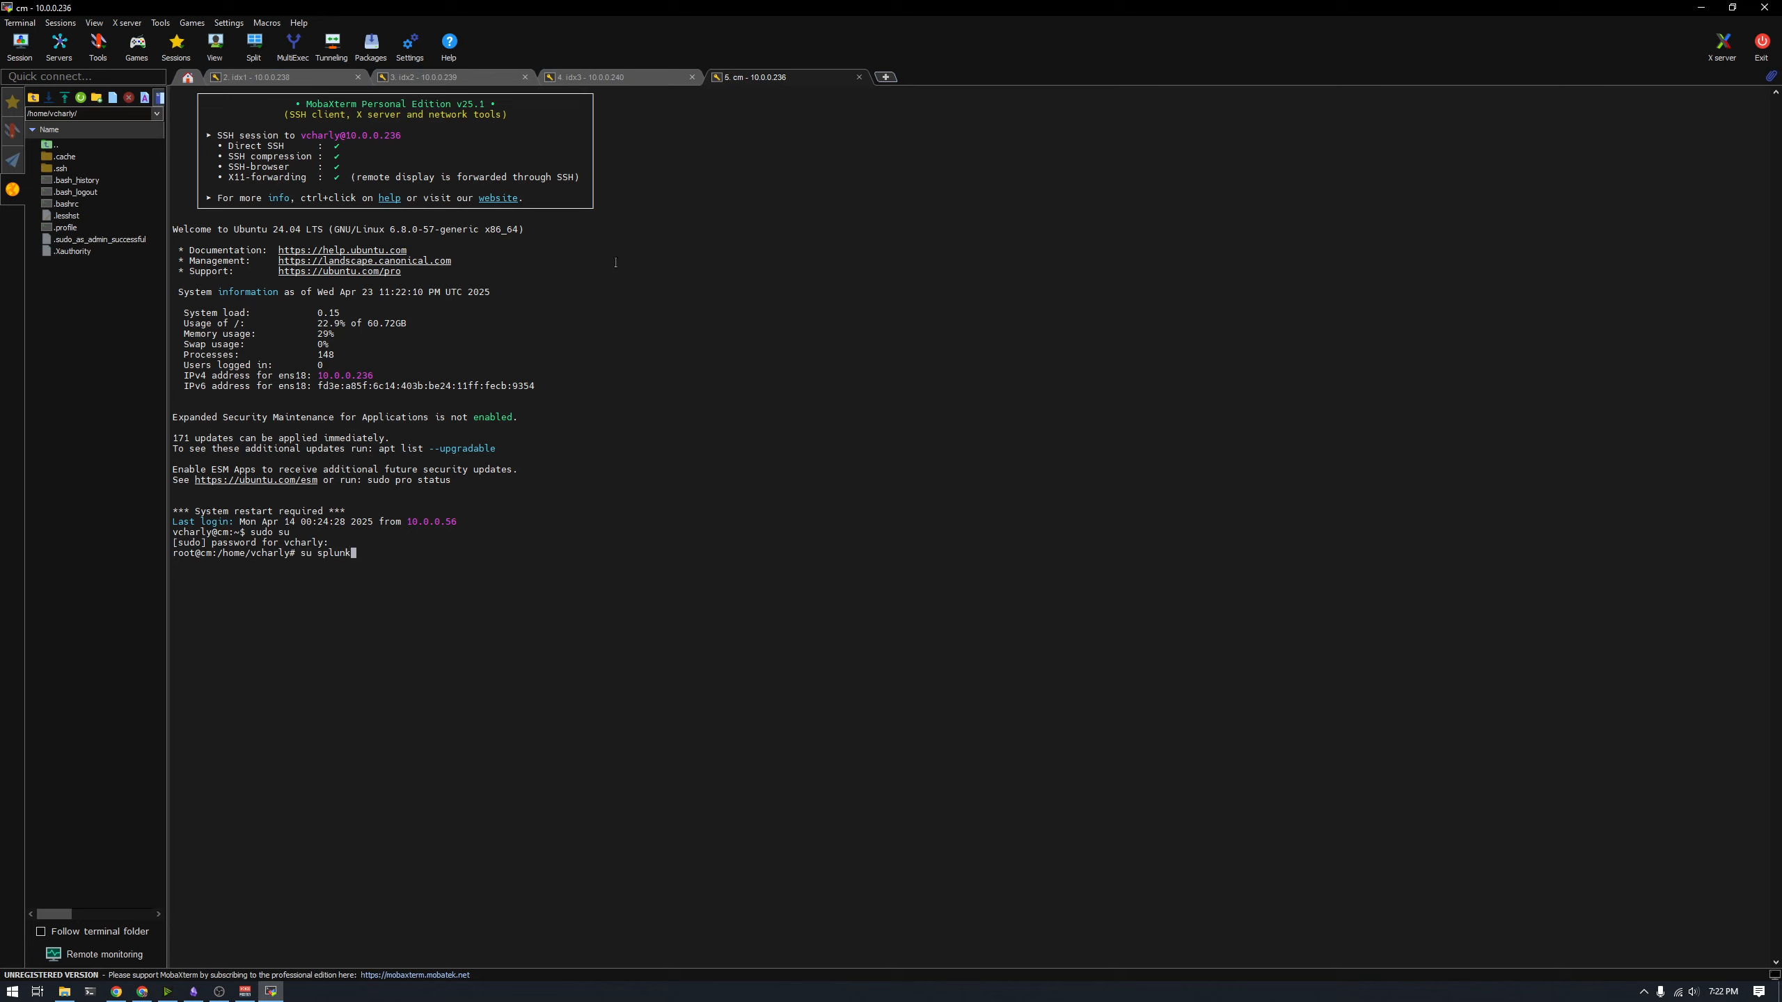
key(Return)
Step: Change to /opt/splunk/etc/ and recursively copy manager-apps/bc_disable_iowait/ into deployment-apps/
text(cd /opt/splunk/)
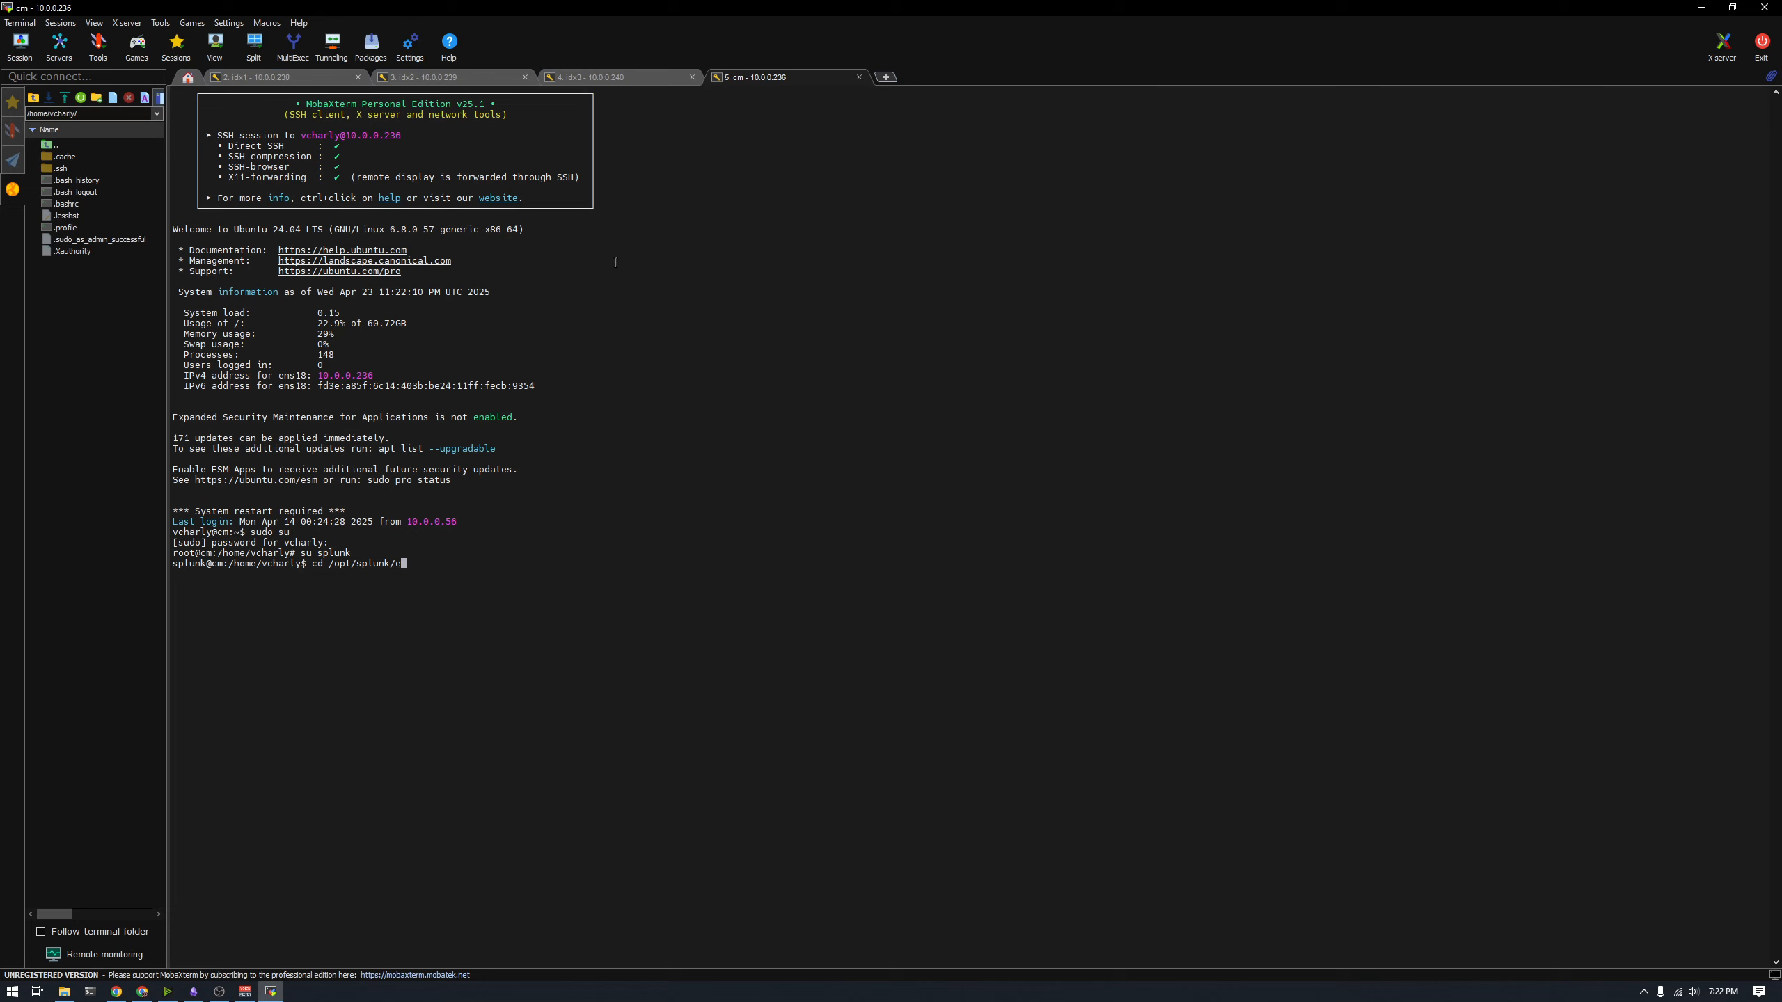
text(etc/)
key(Return)
text(cp -r ma)
key(Tab)
text(bc)
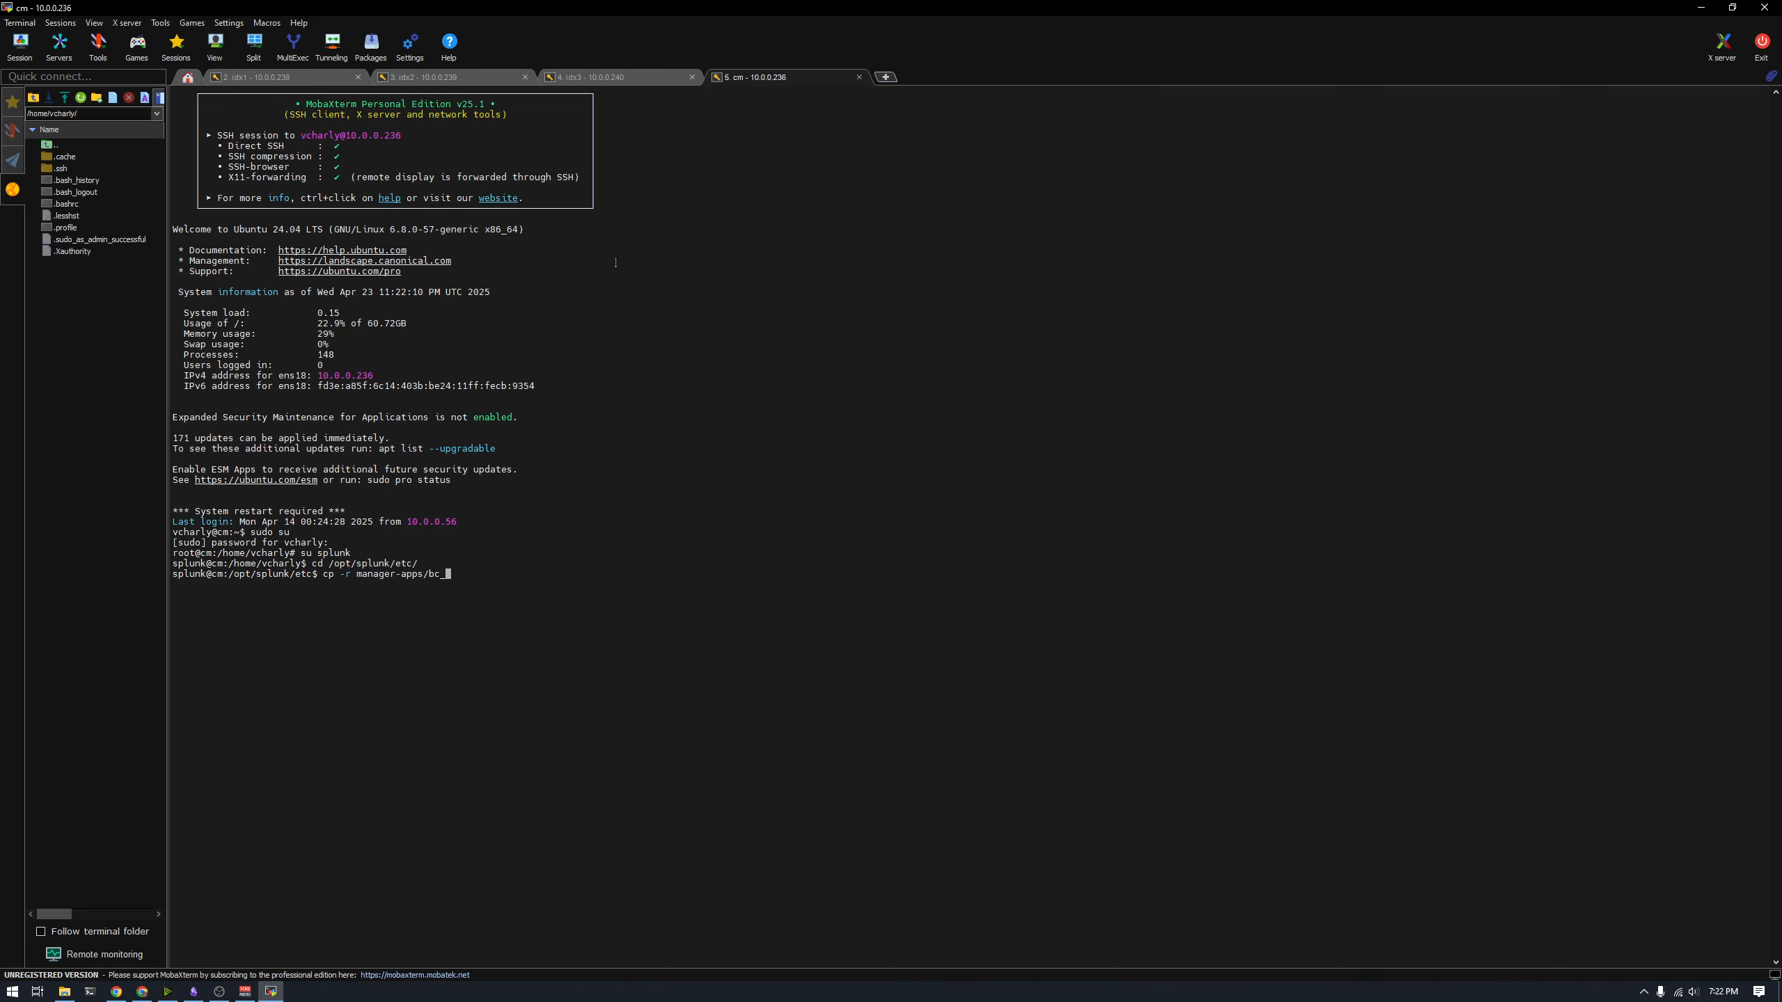
text(_d)
key(Tab)
text(de)
key(Tab)
key(Return)
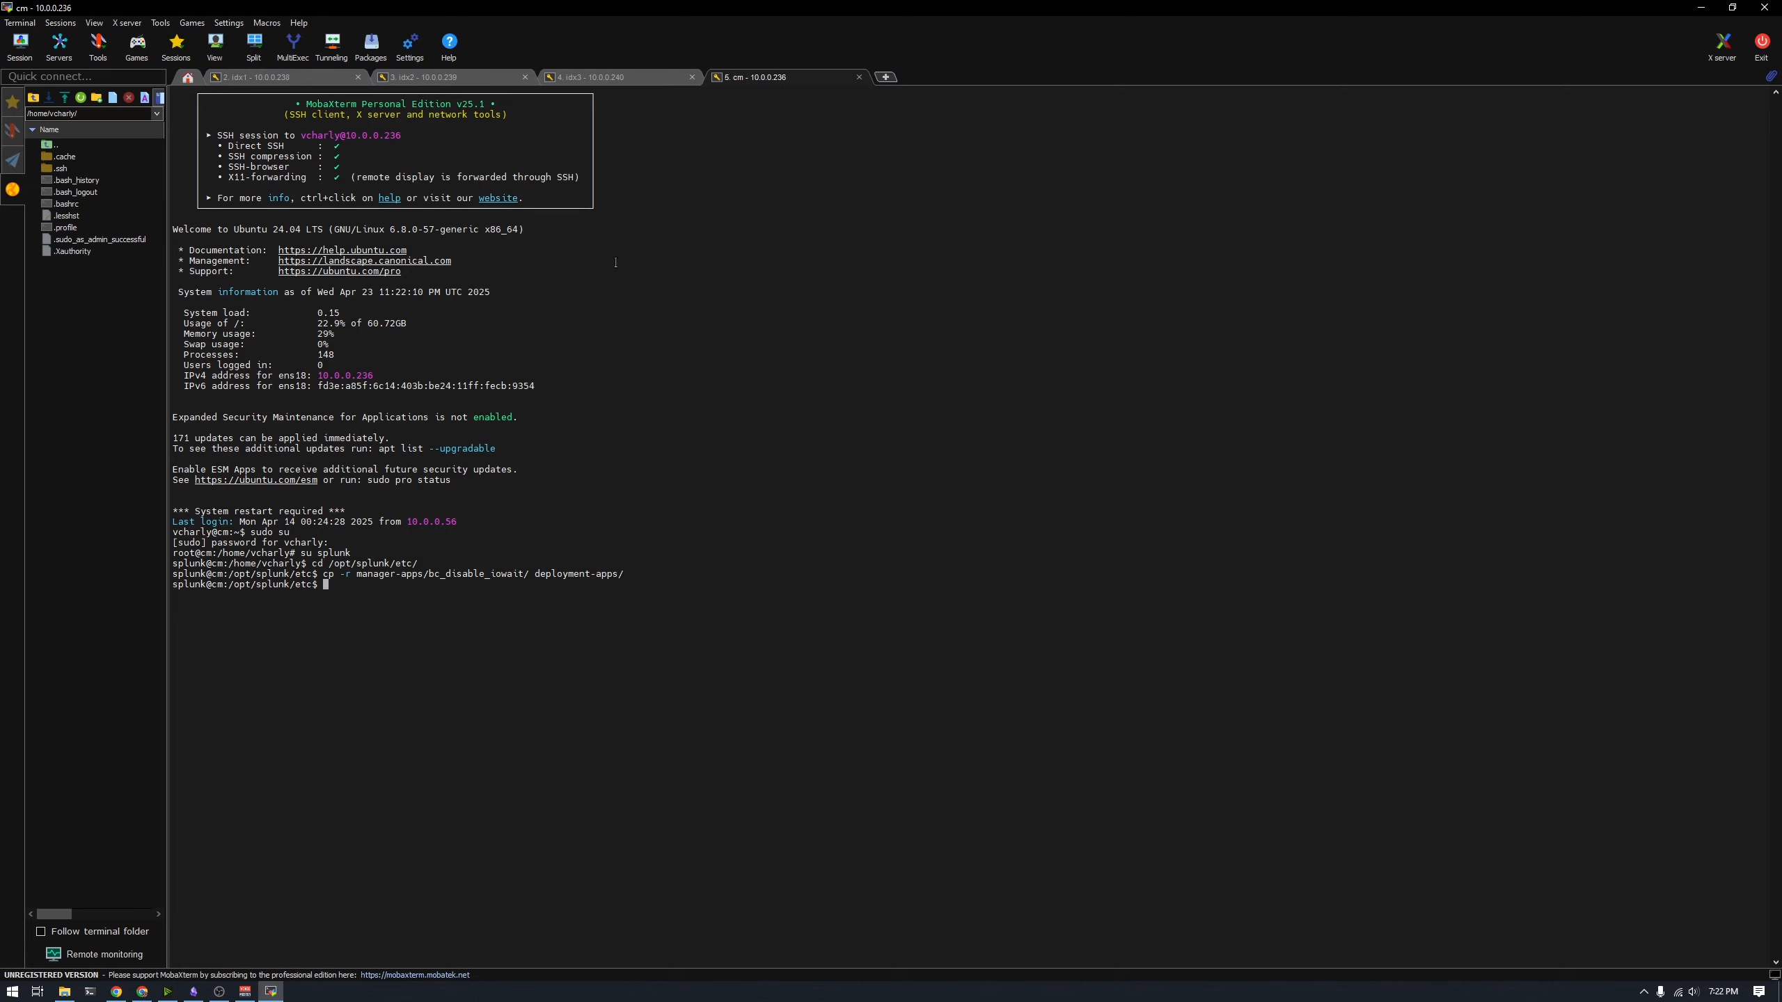
Step: Return to Config Explorer in the browser and check health.conf in the local folder of deployment-apps/bc_disable_iowait
click(1700, 7)
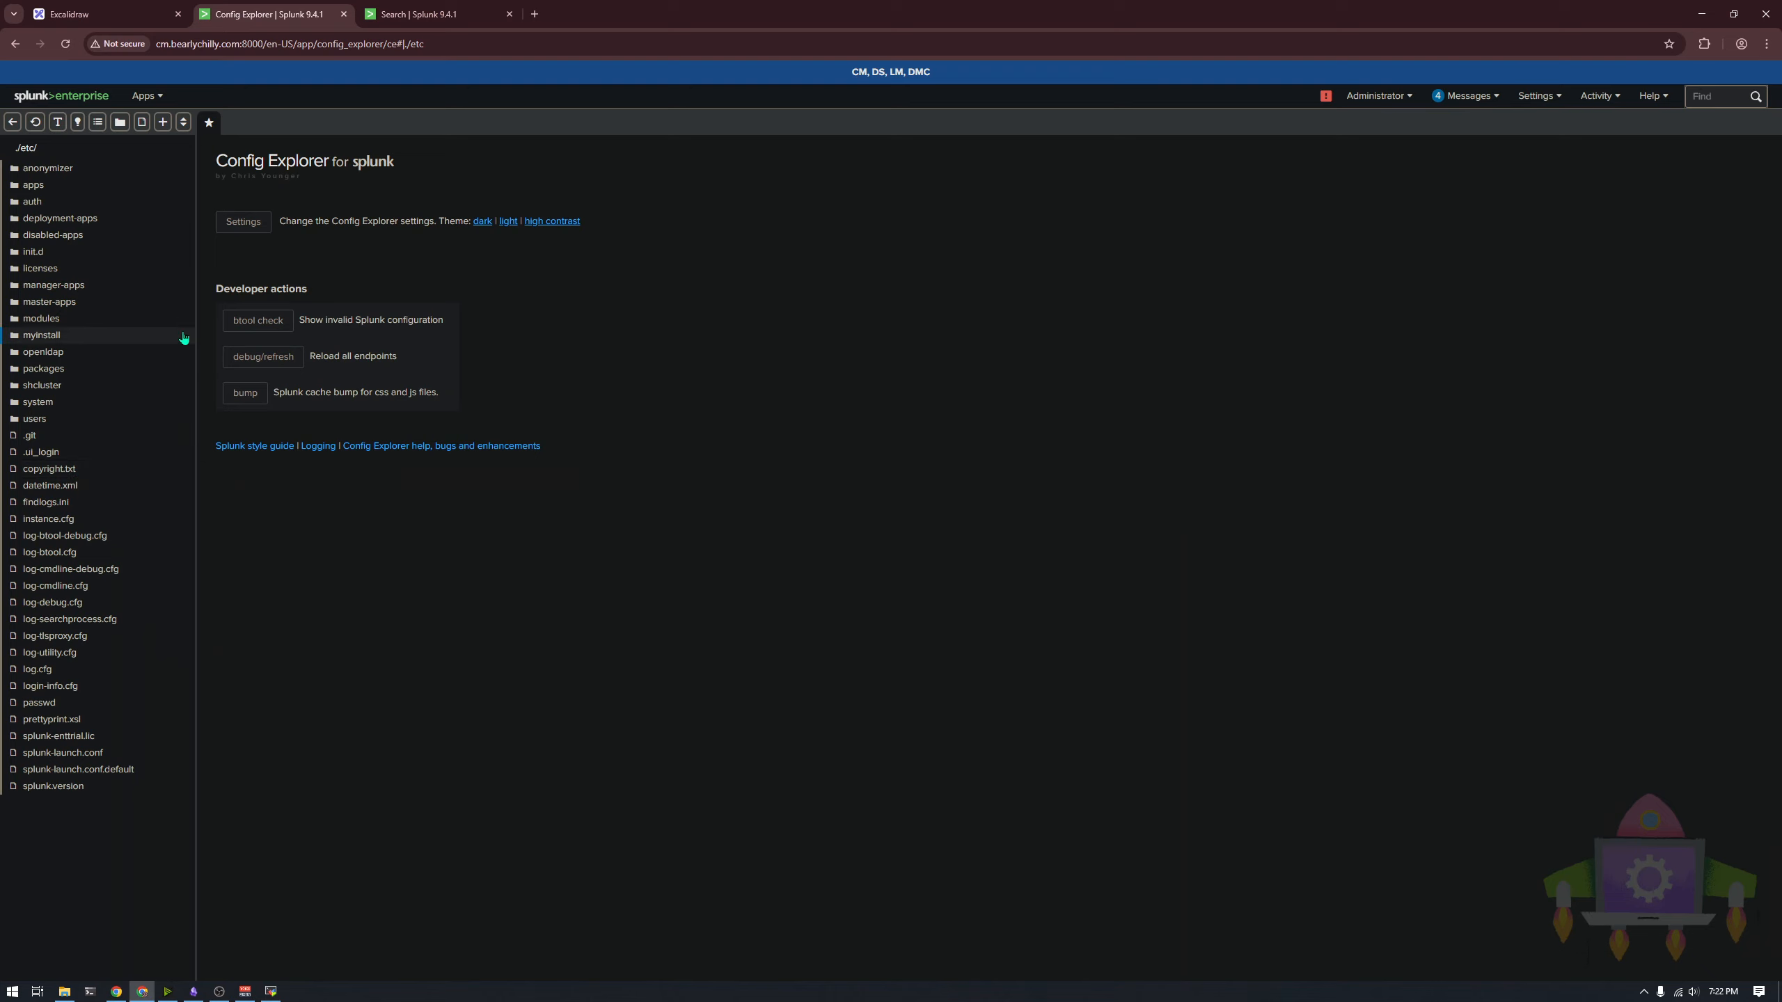
click(127, 224)
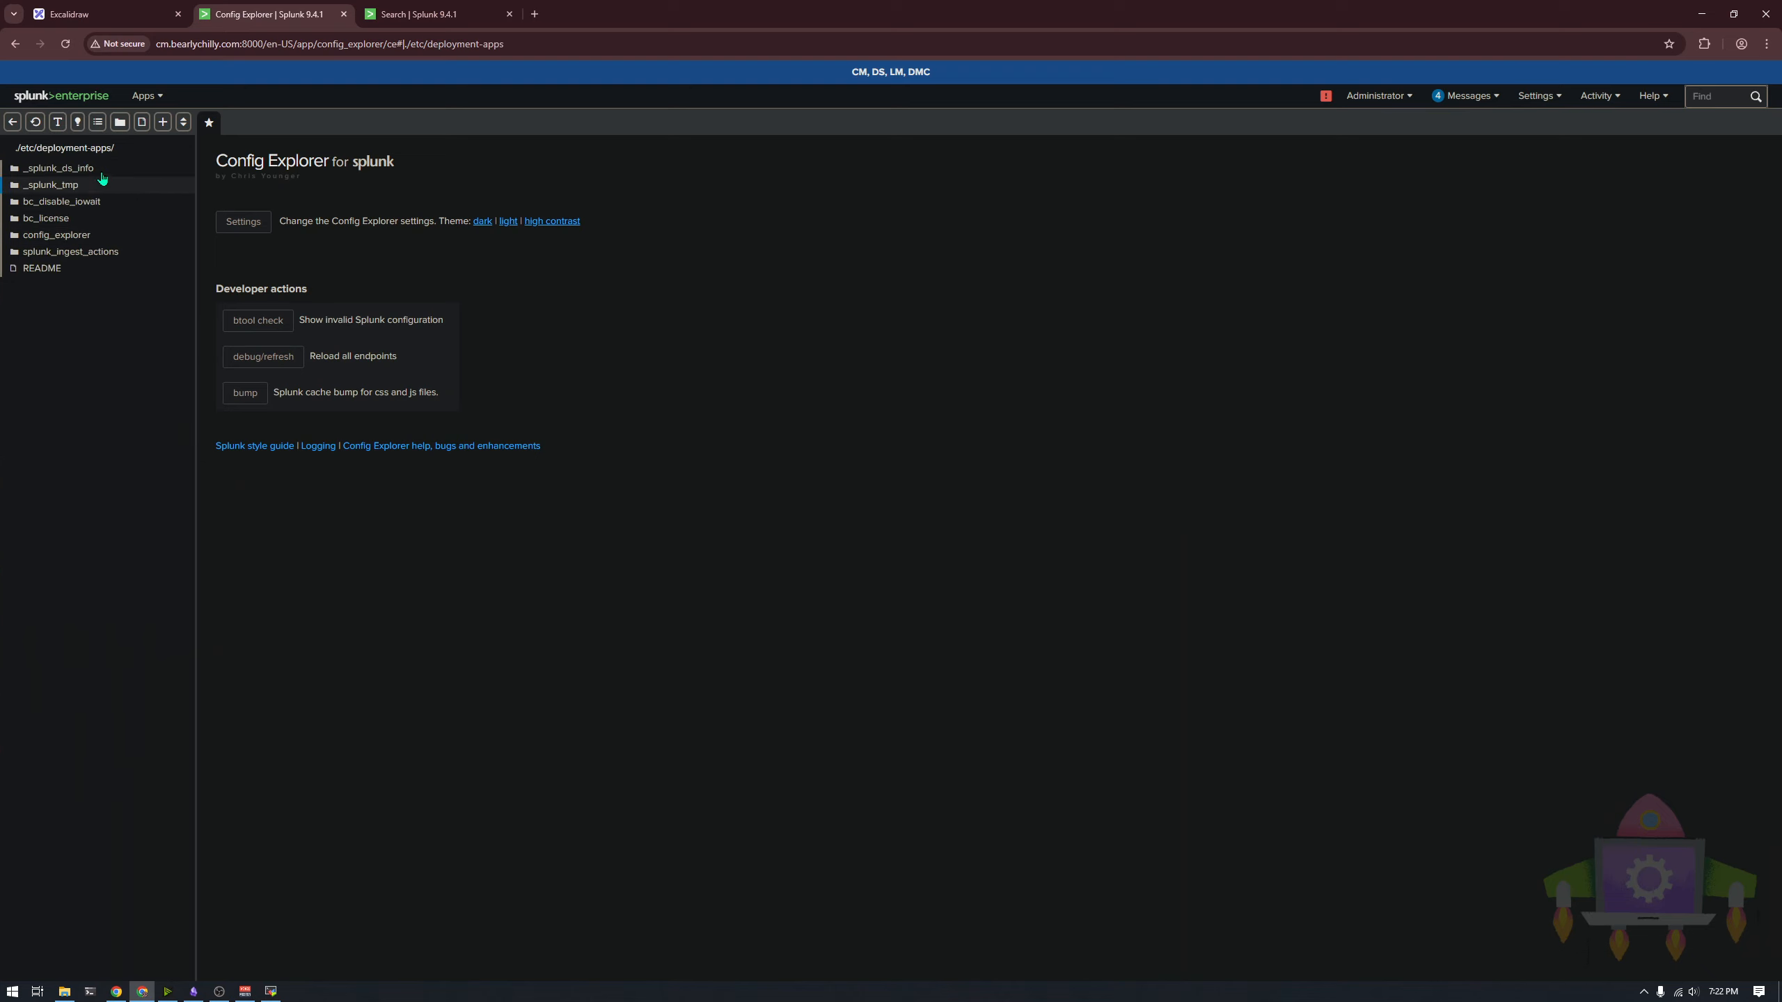
click(67, 202)
click(90, 169)
click(65, 183)
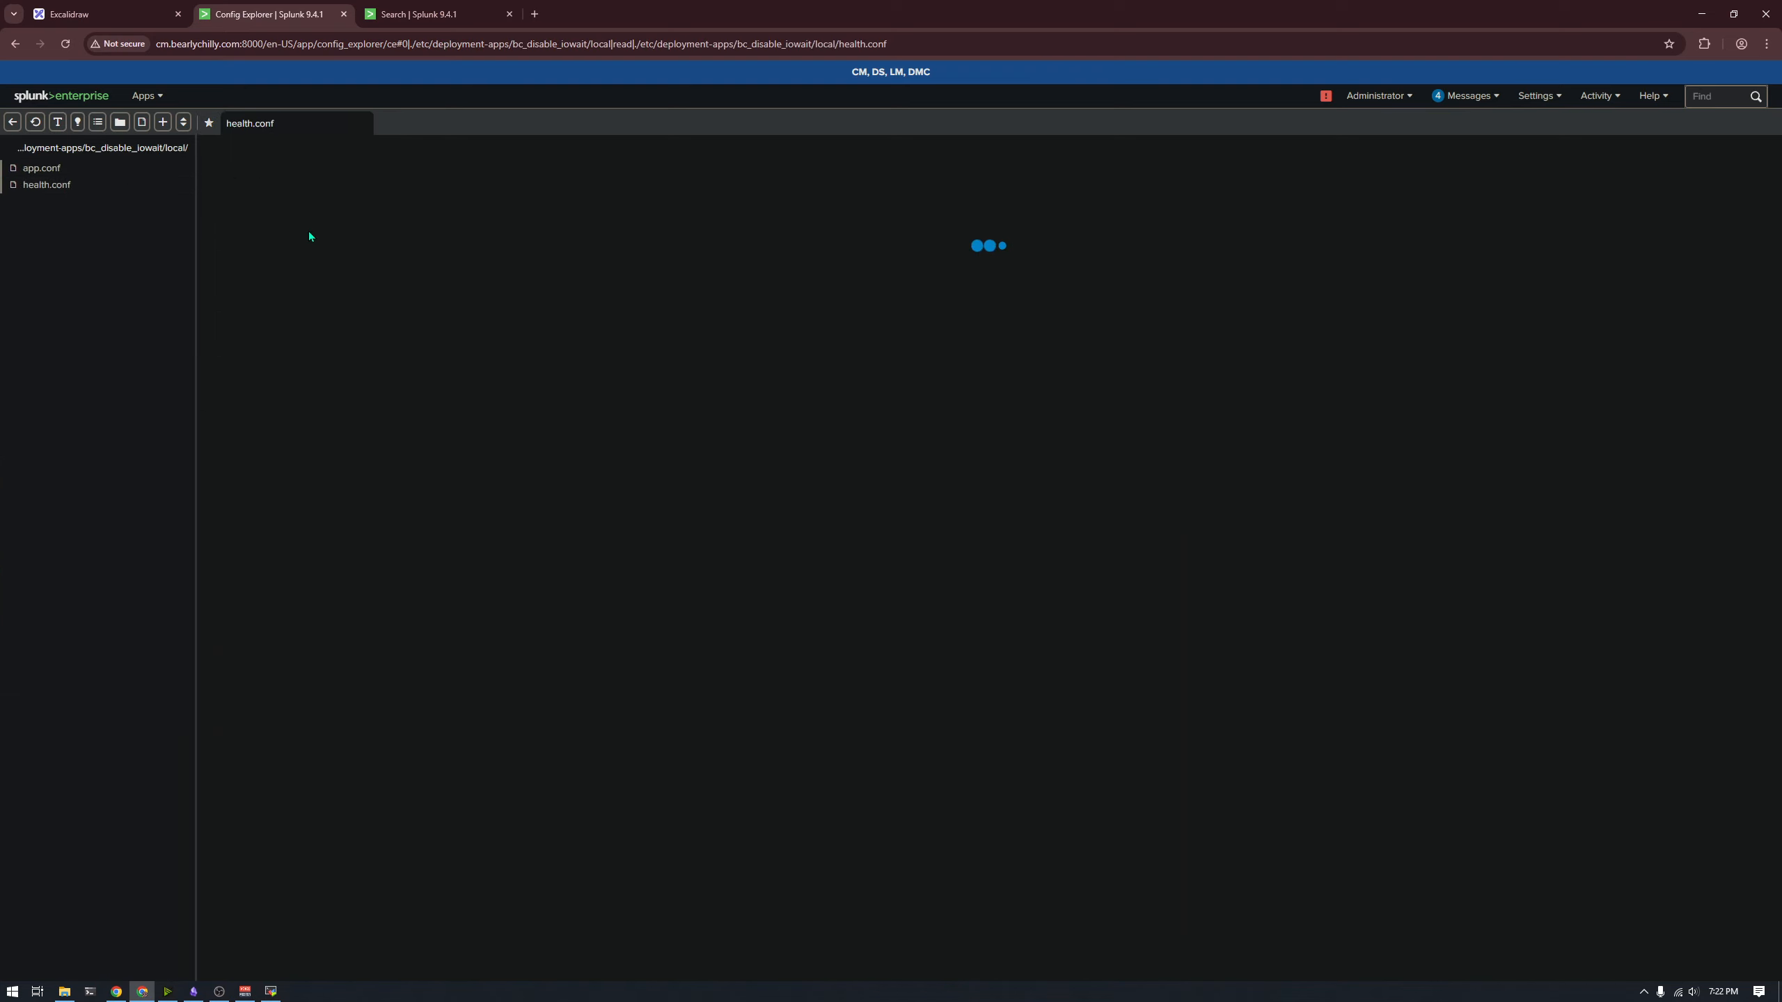
Step: Open the bc_splunk_all server class in Forwarder Management and review its assigned agents
click(1538, 96)
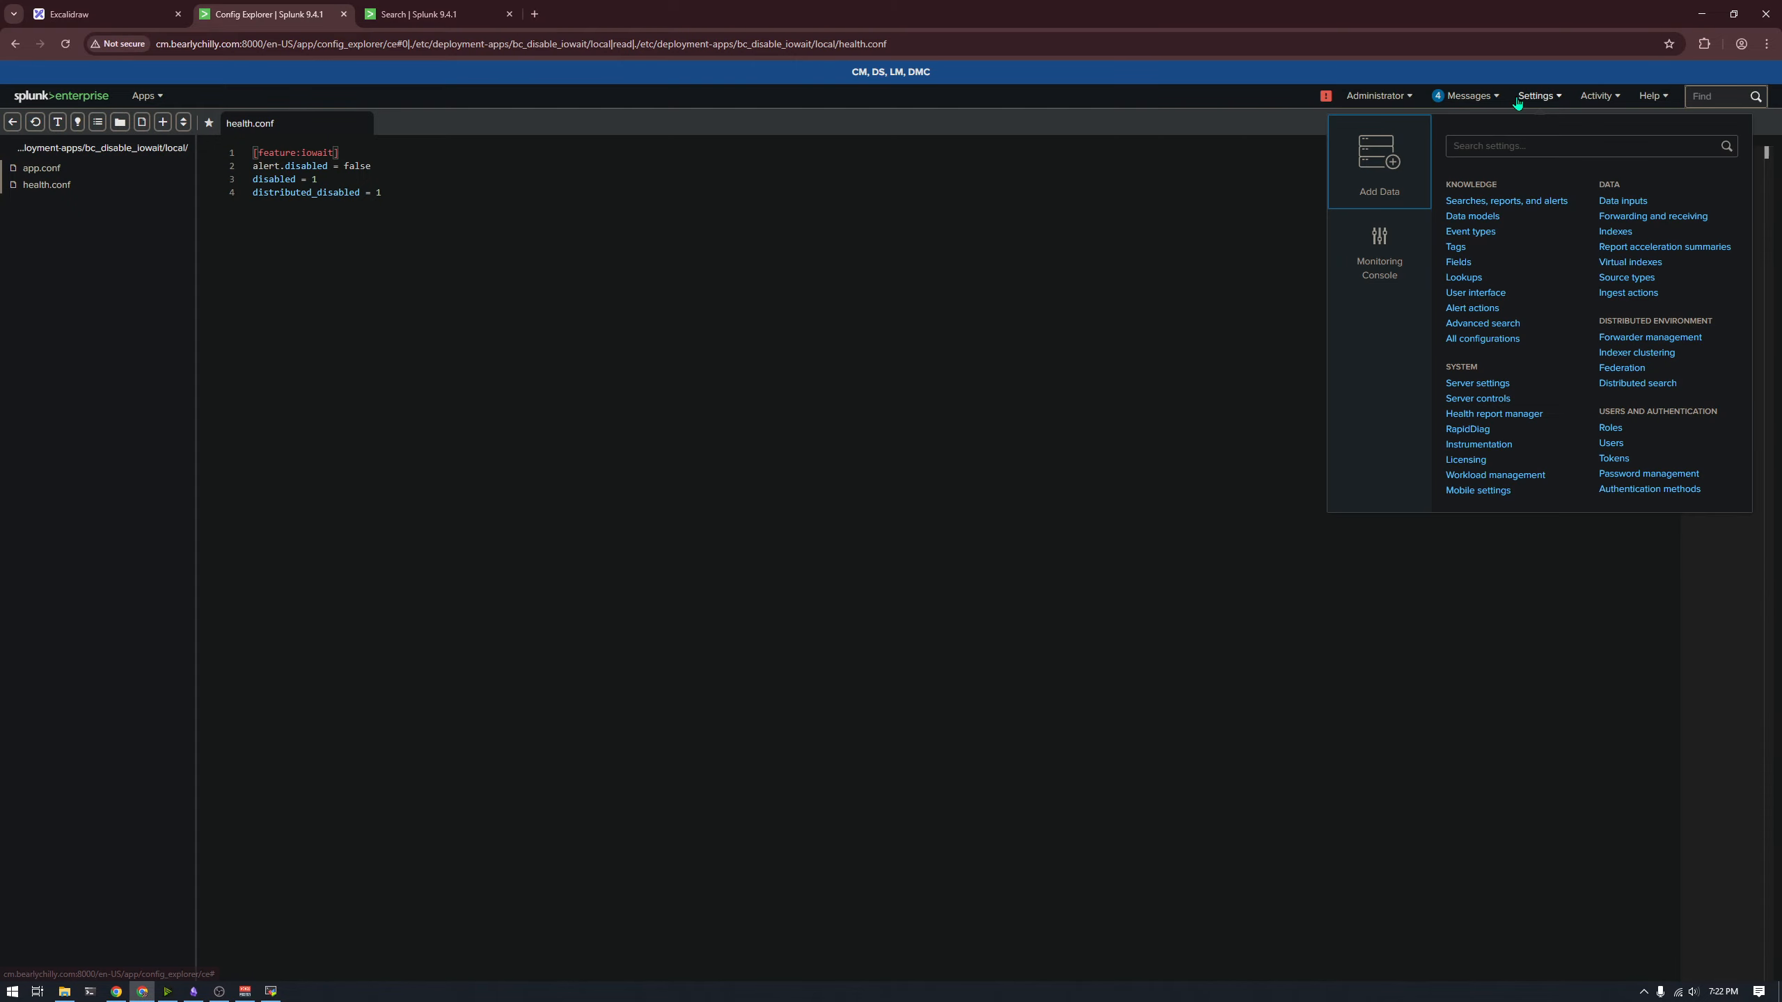
click(1632, 338)
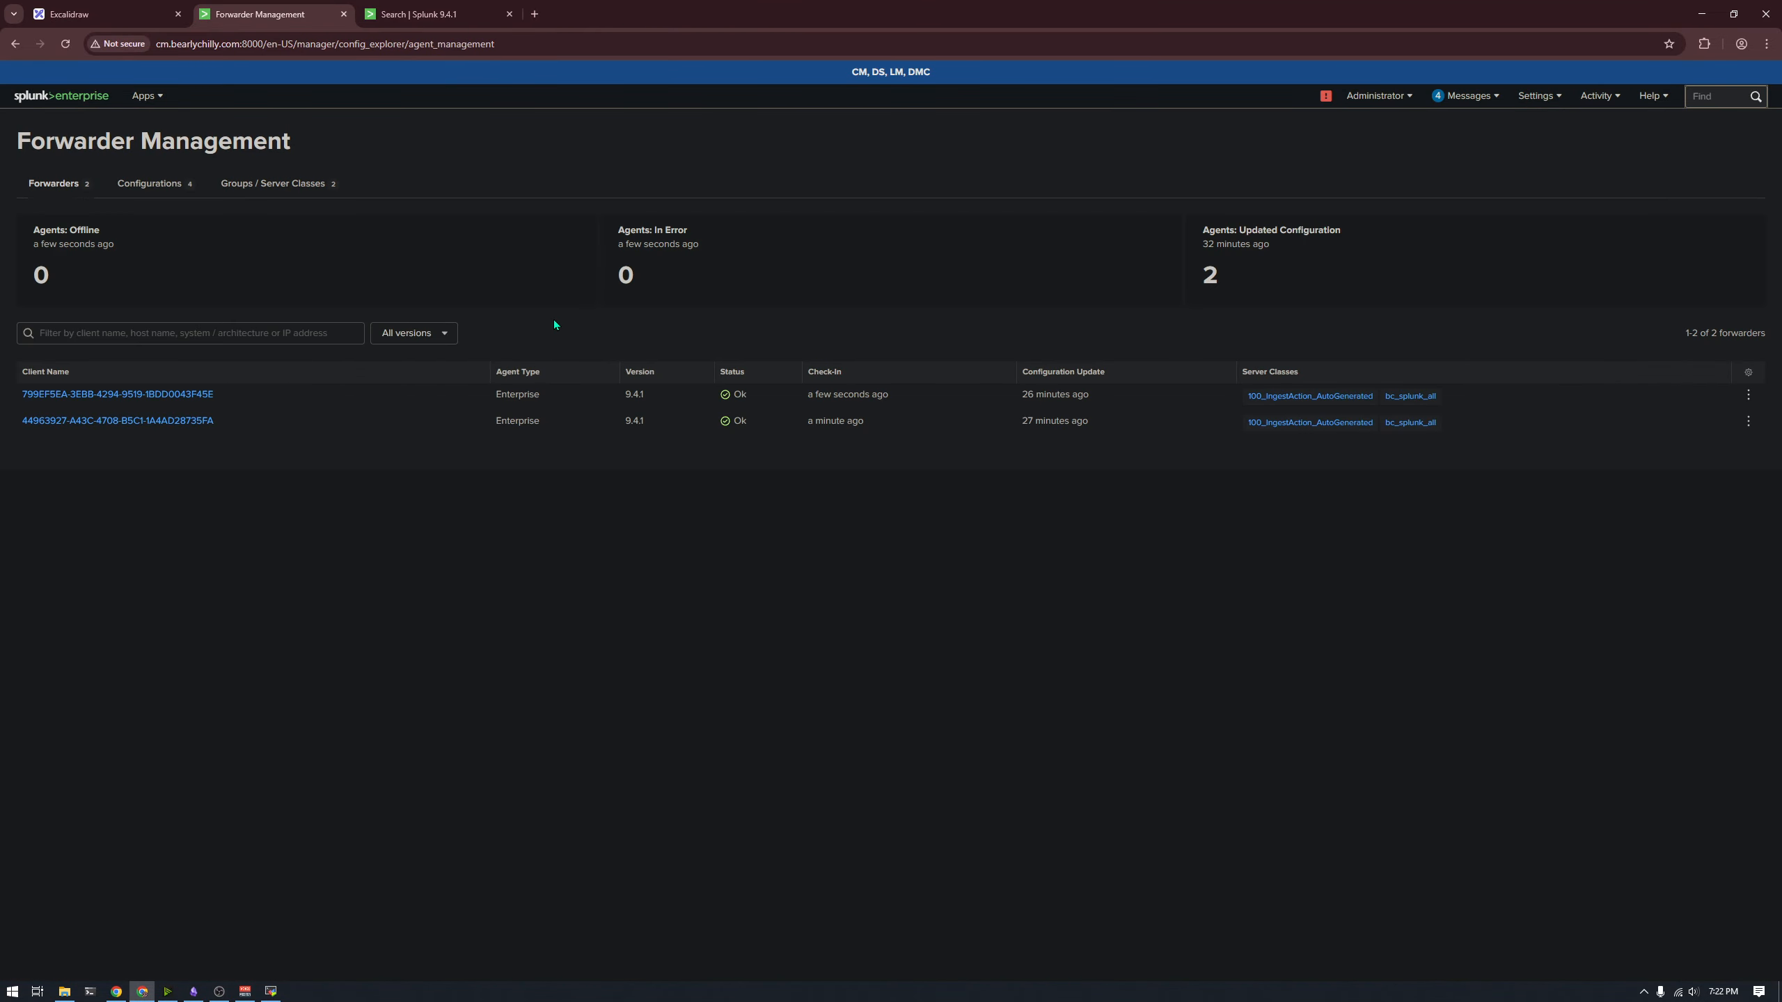
click(252, 185)
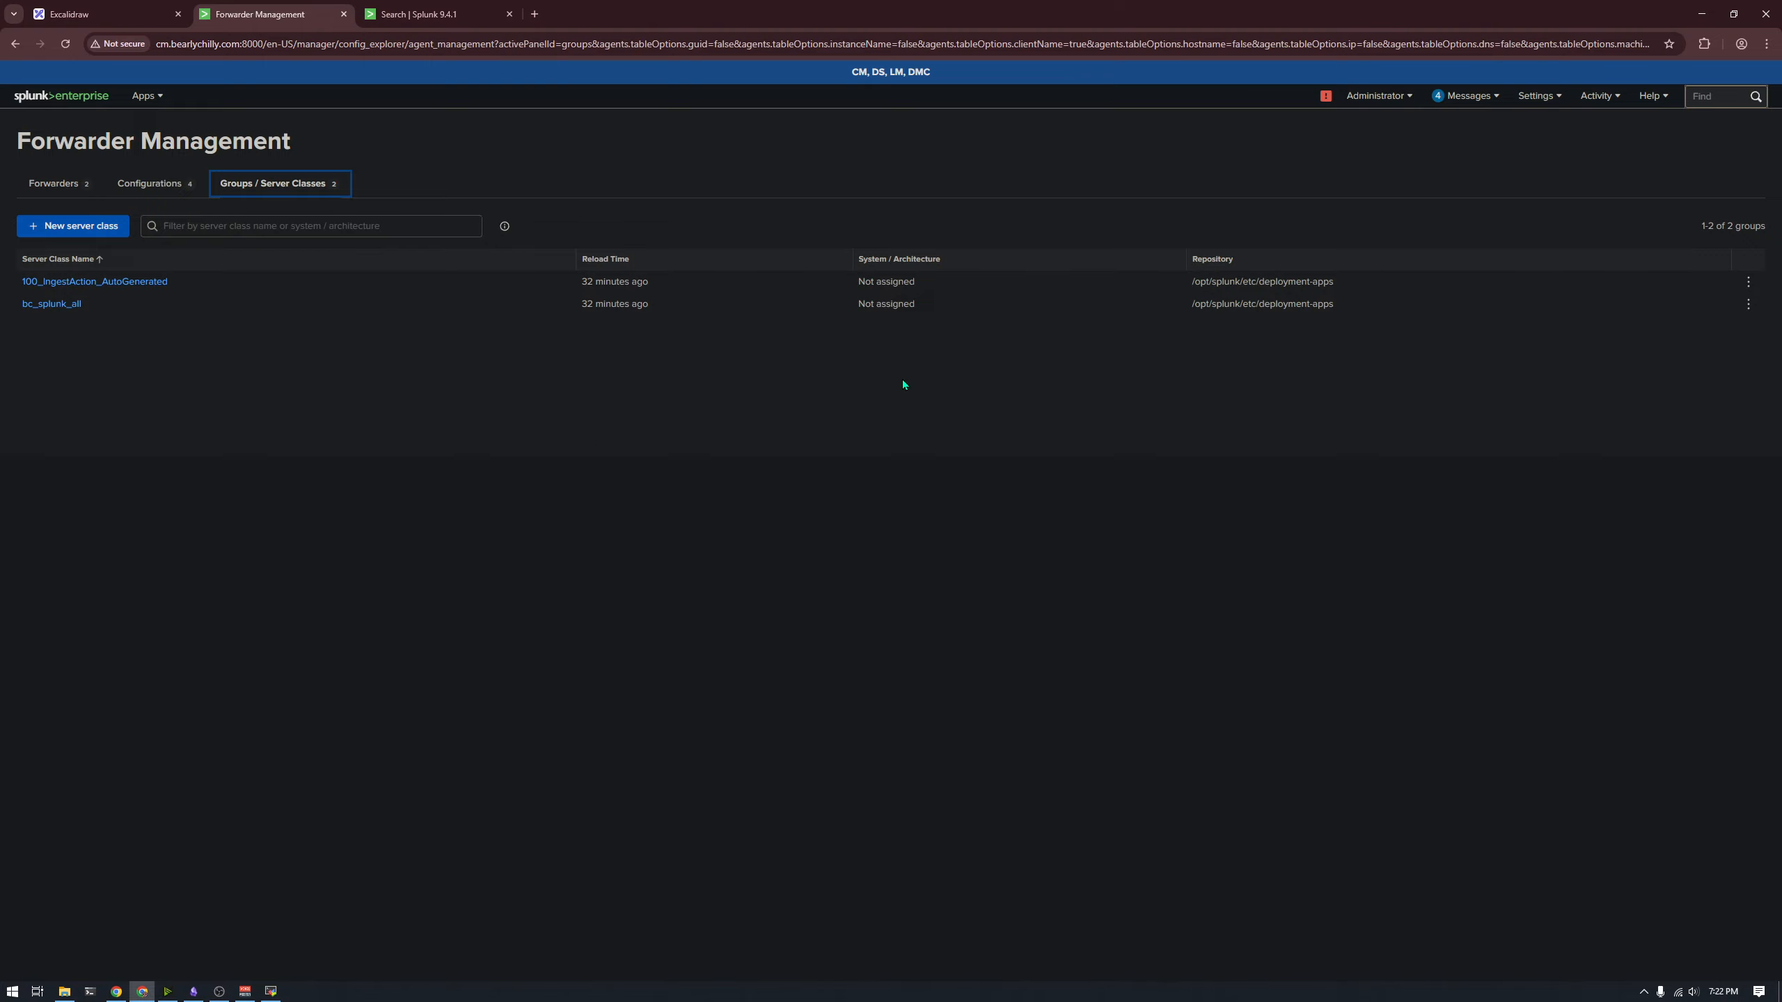
click(58, 305)
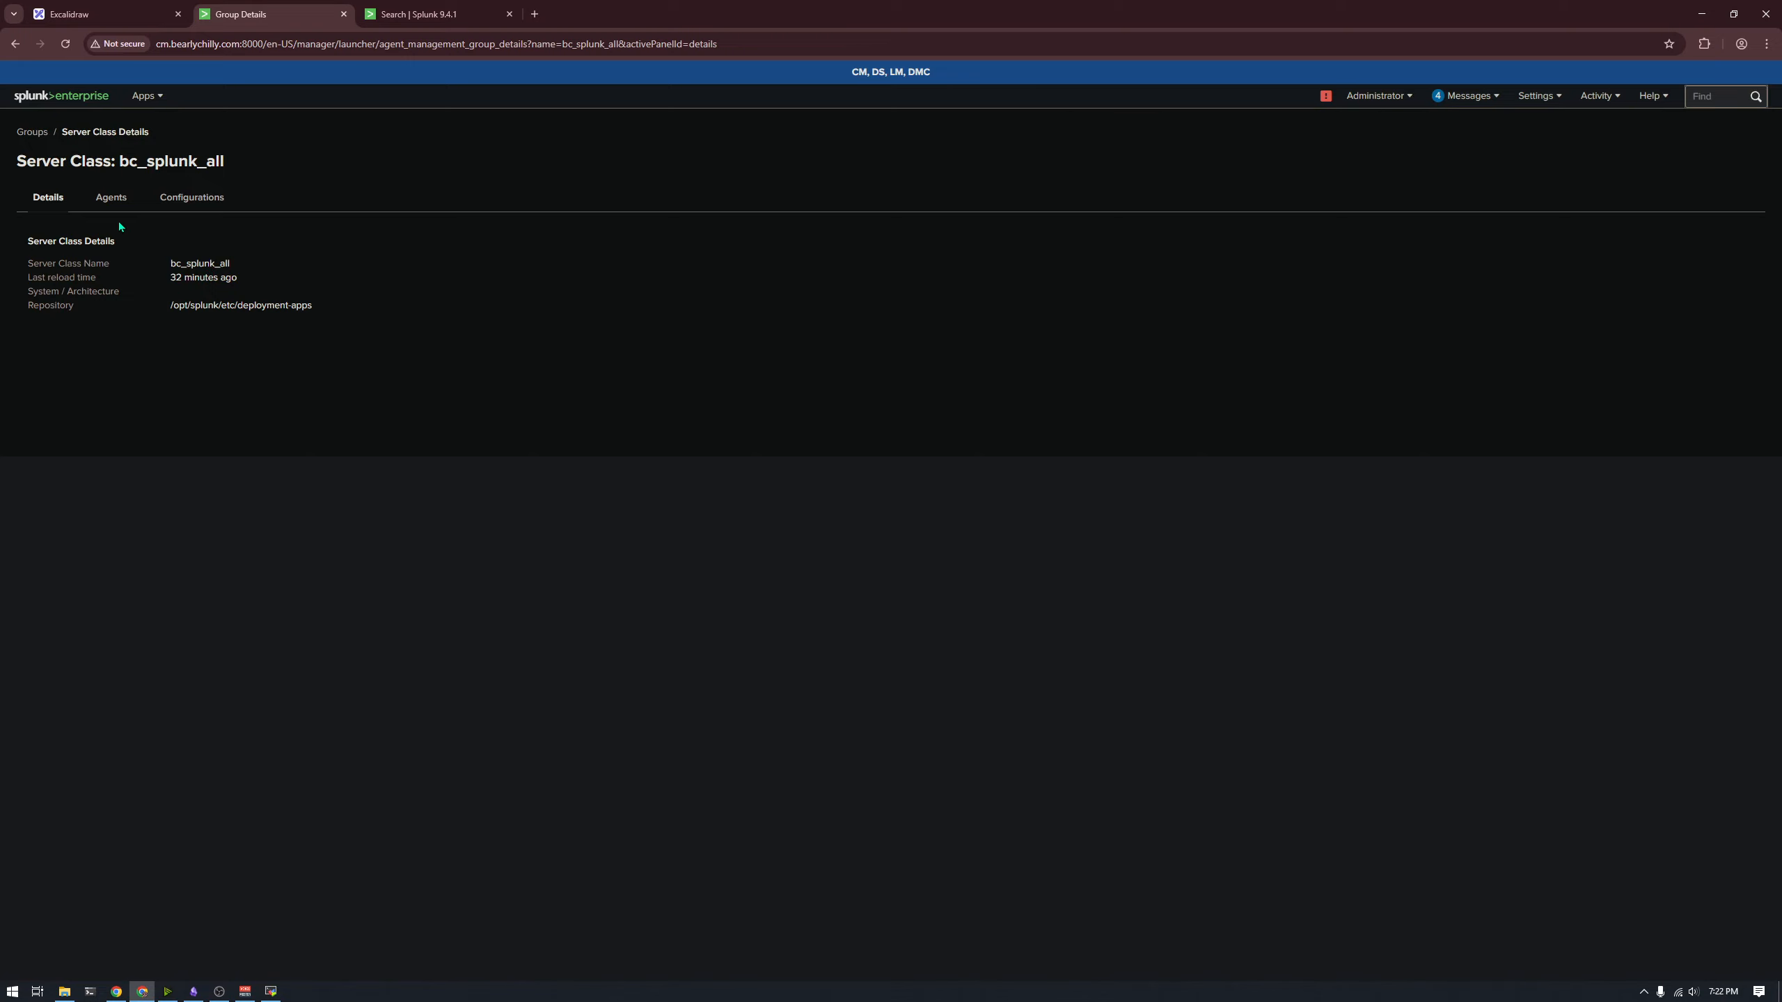
click(112, 198)
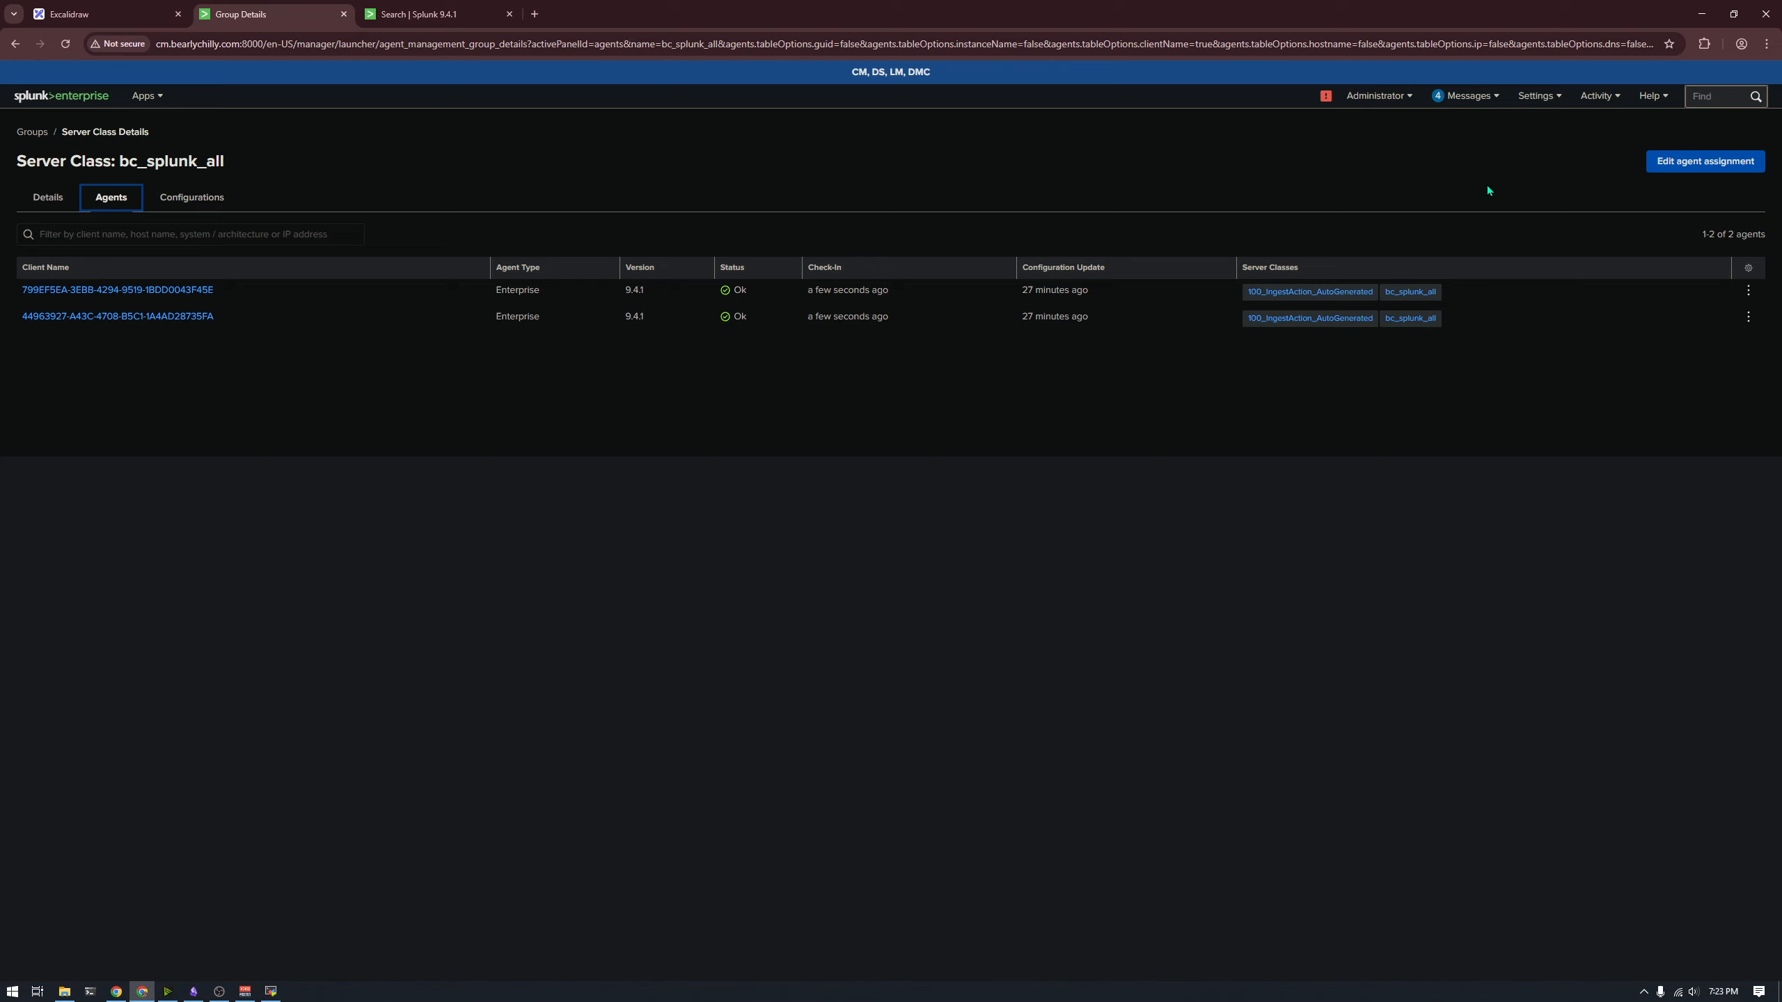
Step: Assign the bc_disable_iowait application to the bc_splunk_all server class and save the assignment
click(165, 207)
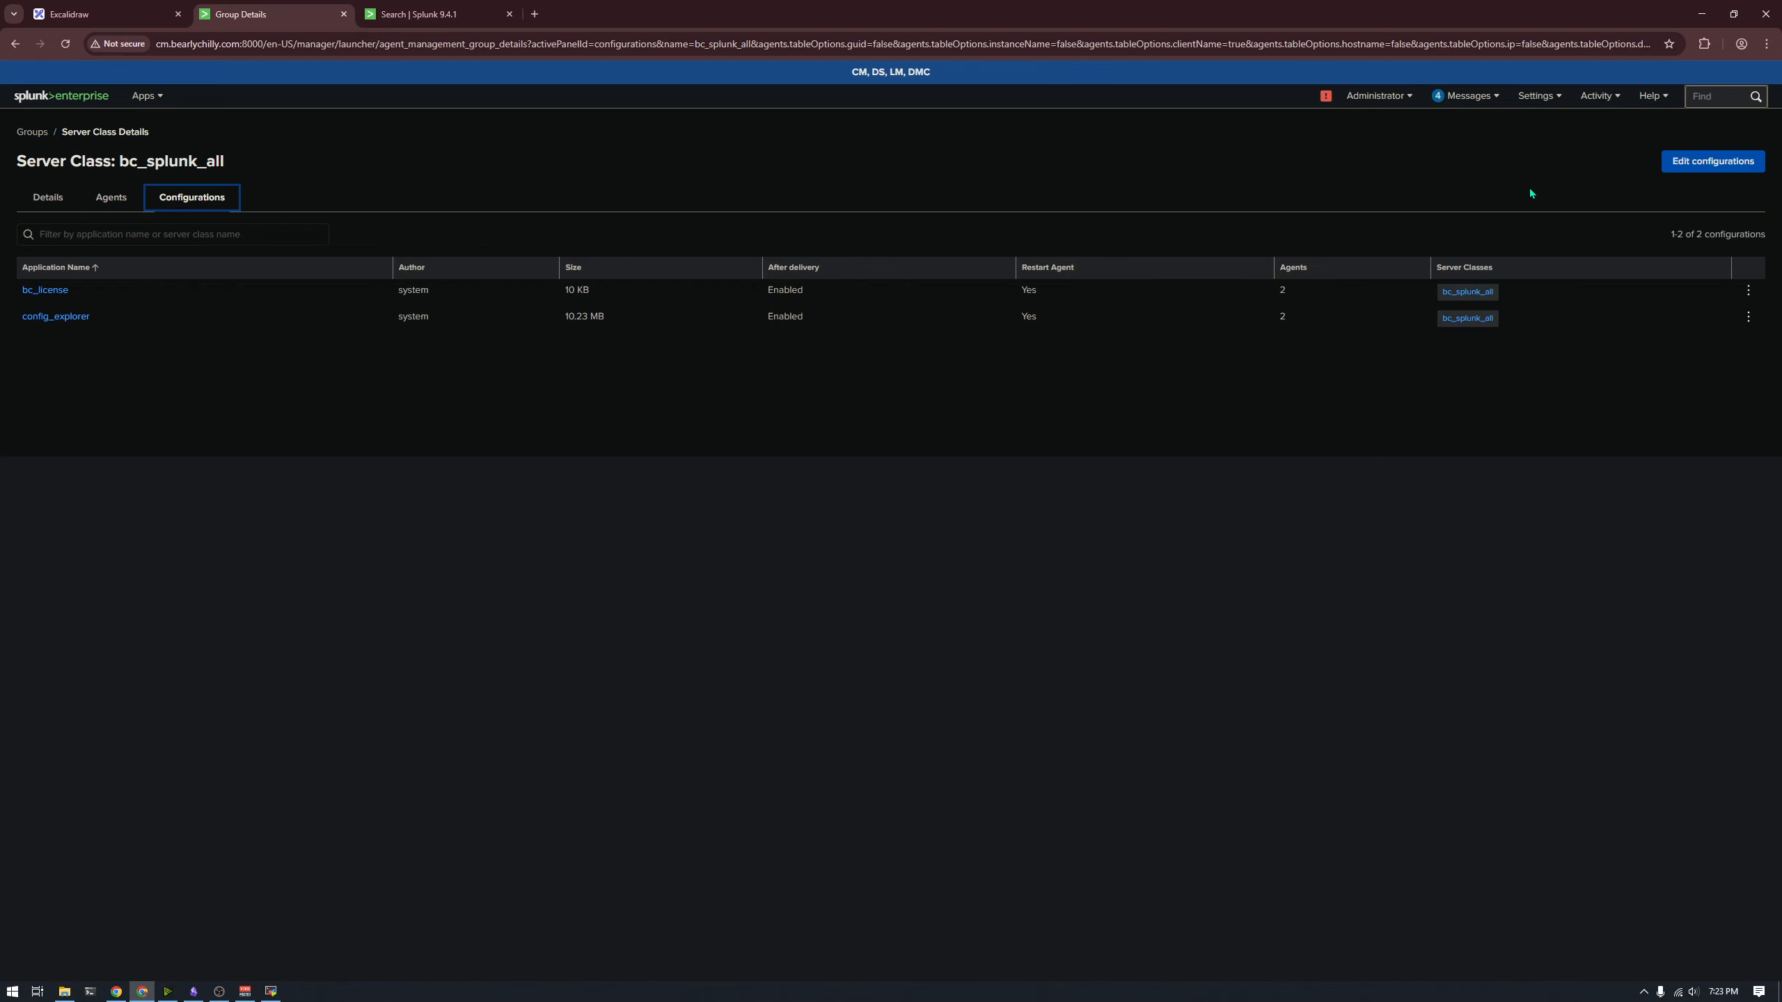
click(1695, 168)
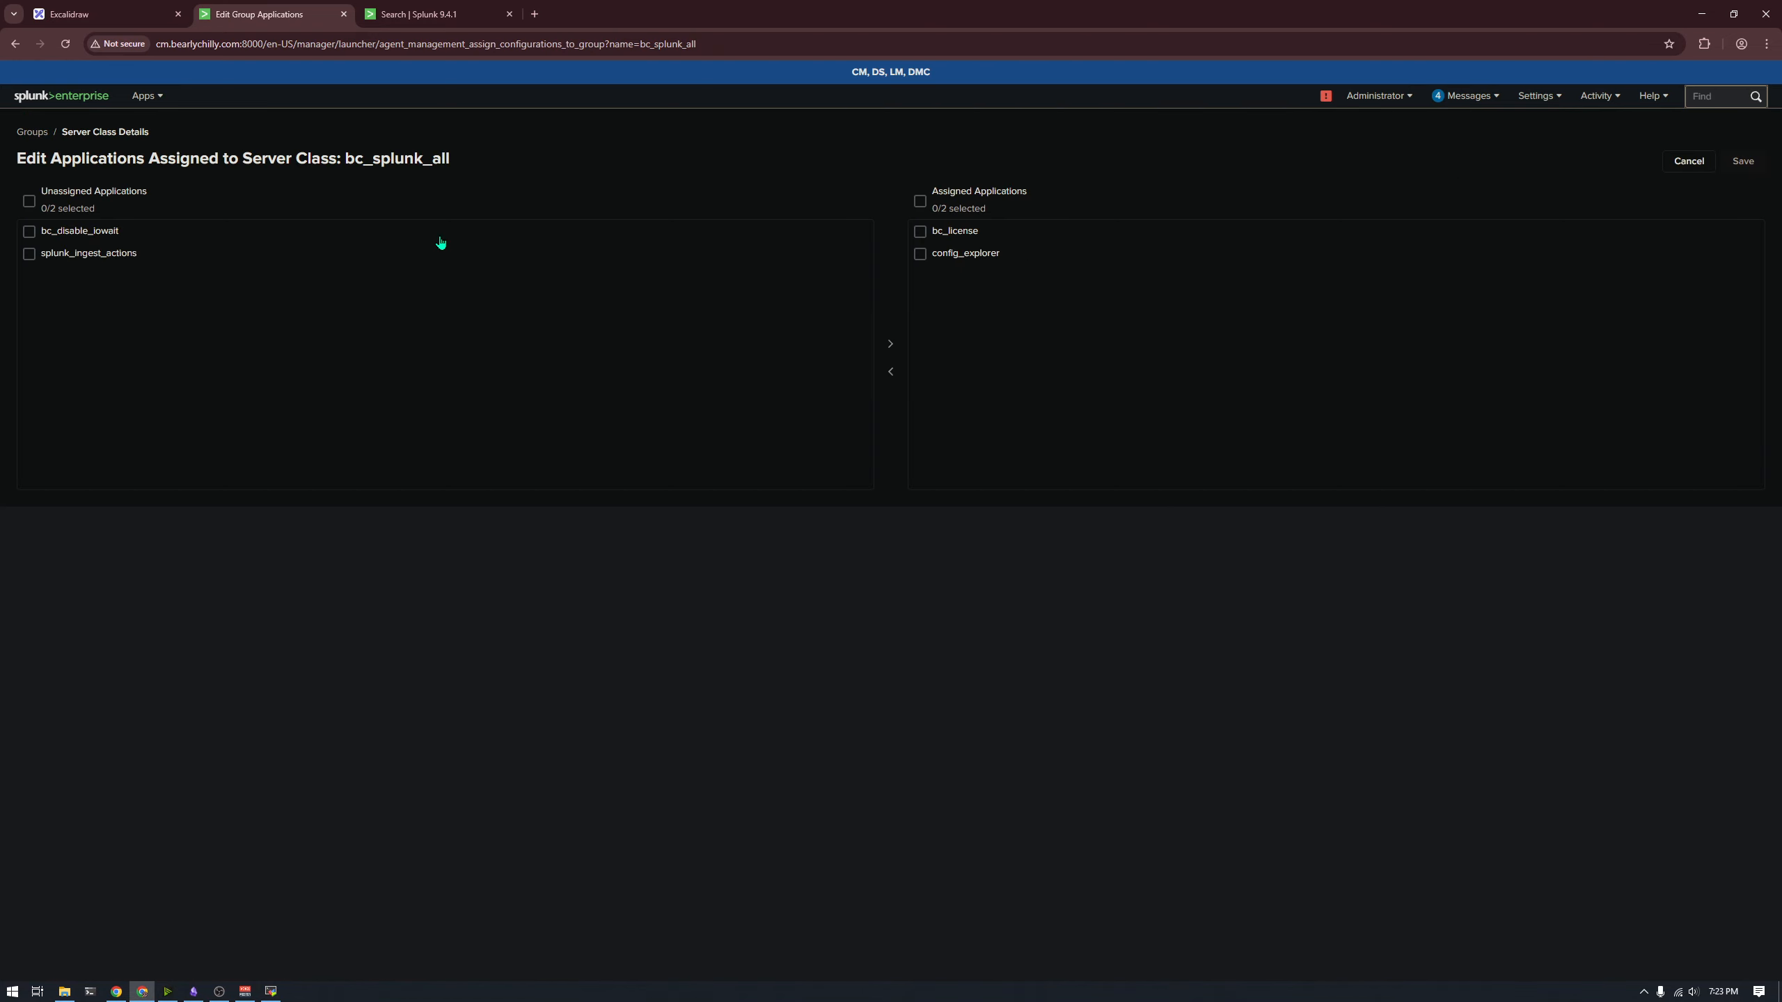
click(29, 232)
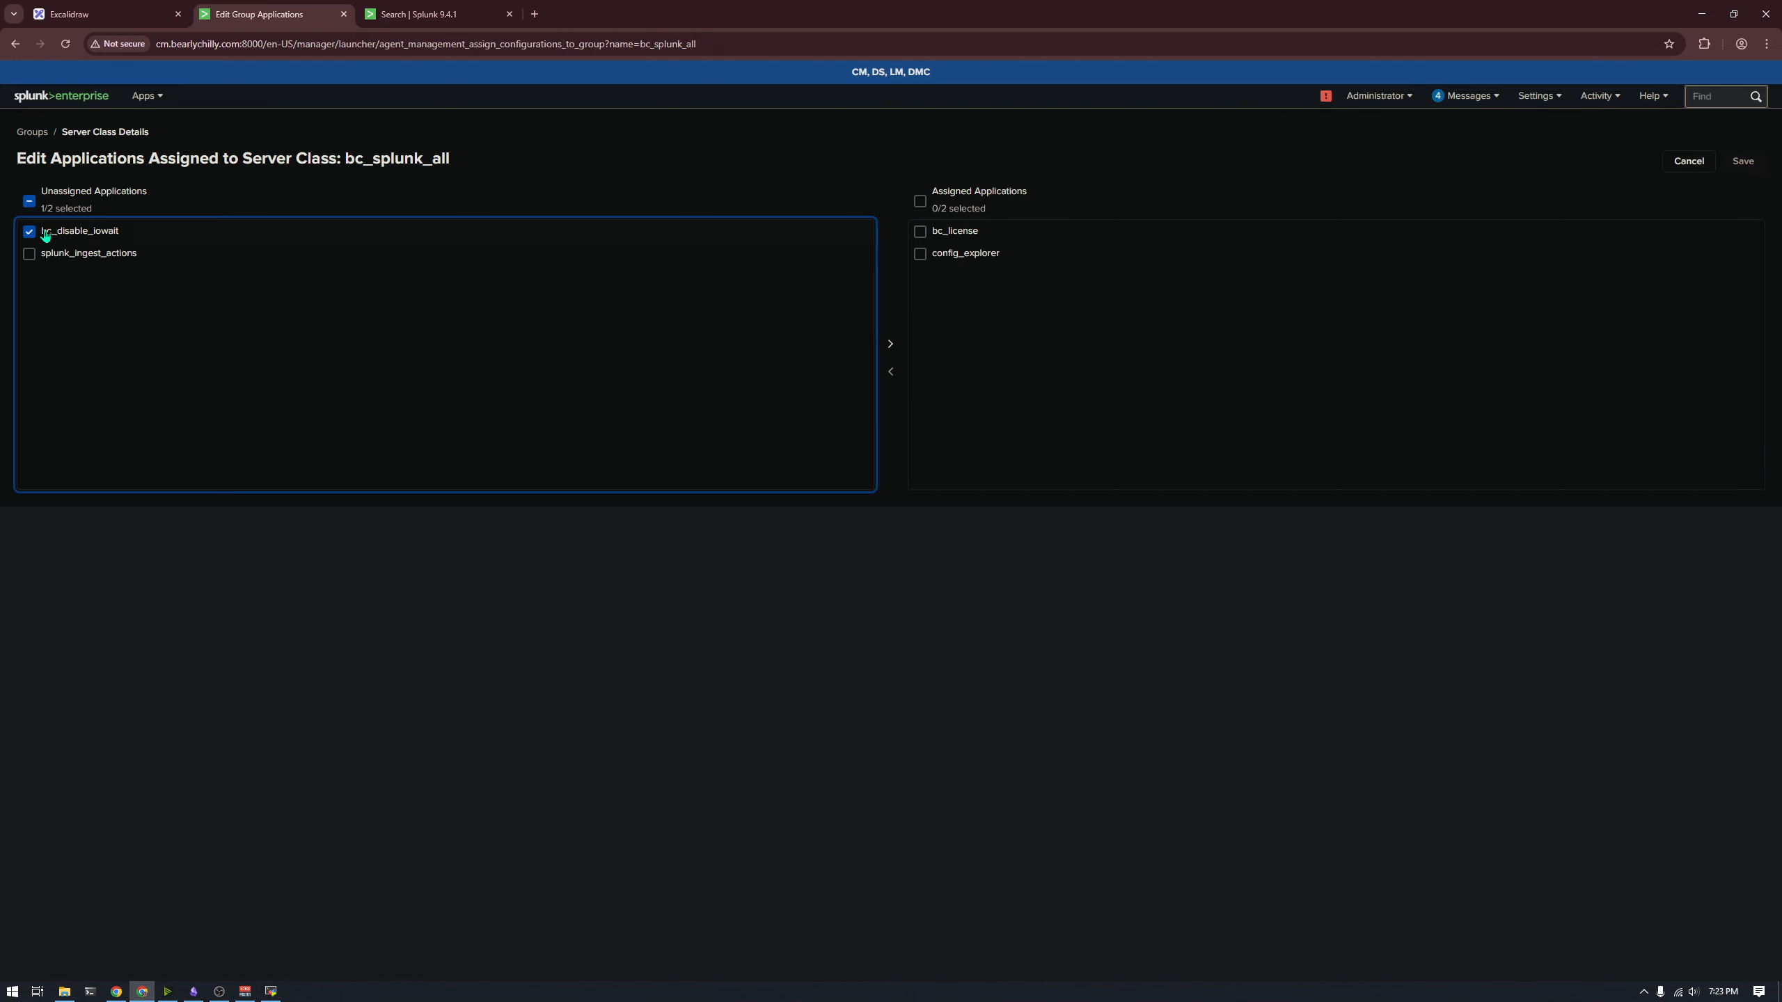
click(891, 344)
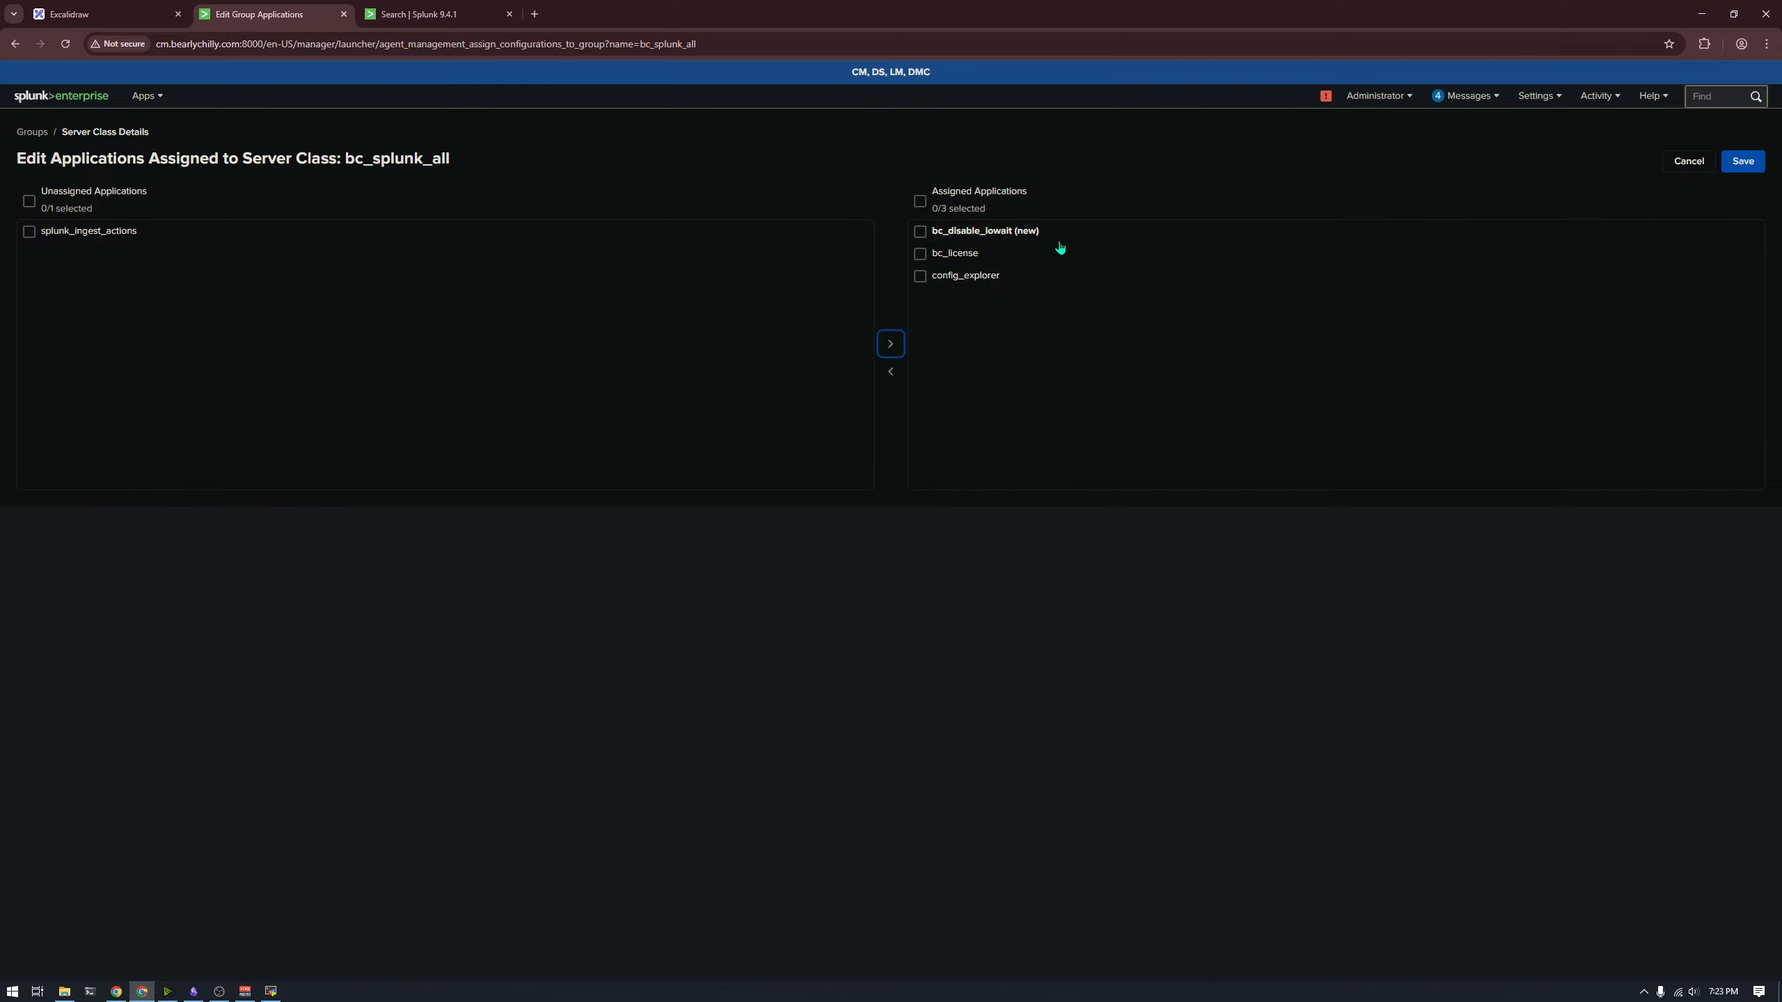
click(1739, 169)
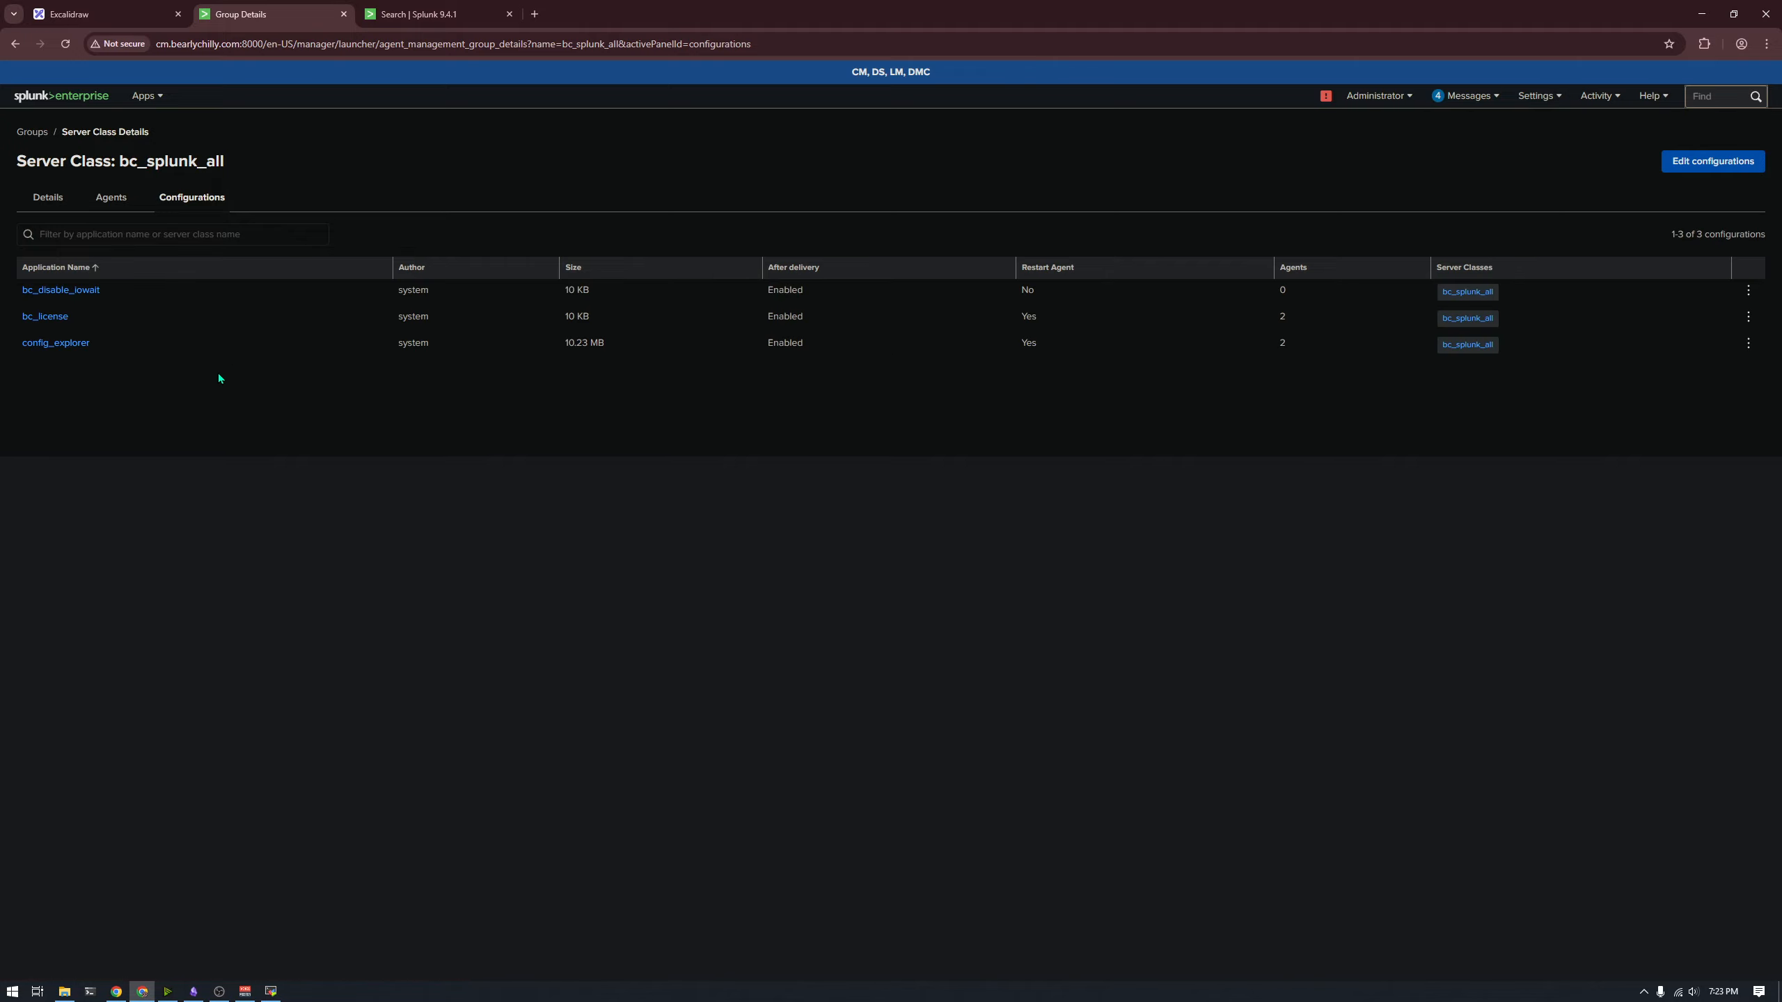
Step: Edit the bc_disable_iowait application's settings and enable Restart agent
double_click(1271, 296)
click(1749, 290)
click(1721, 330)
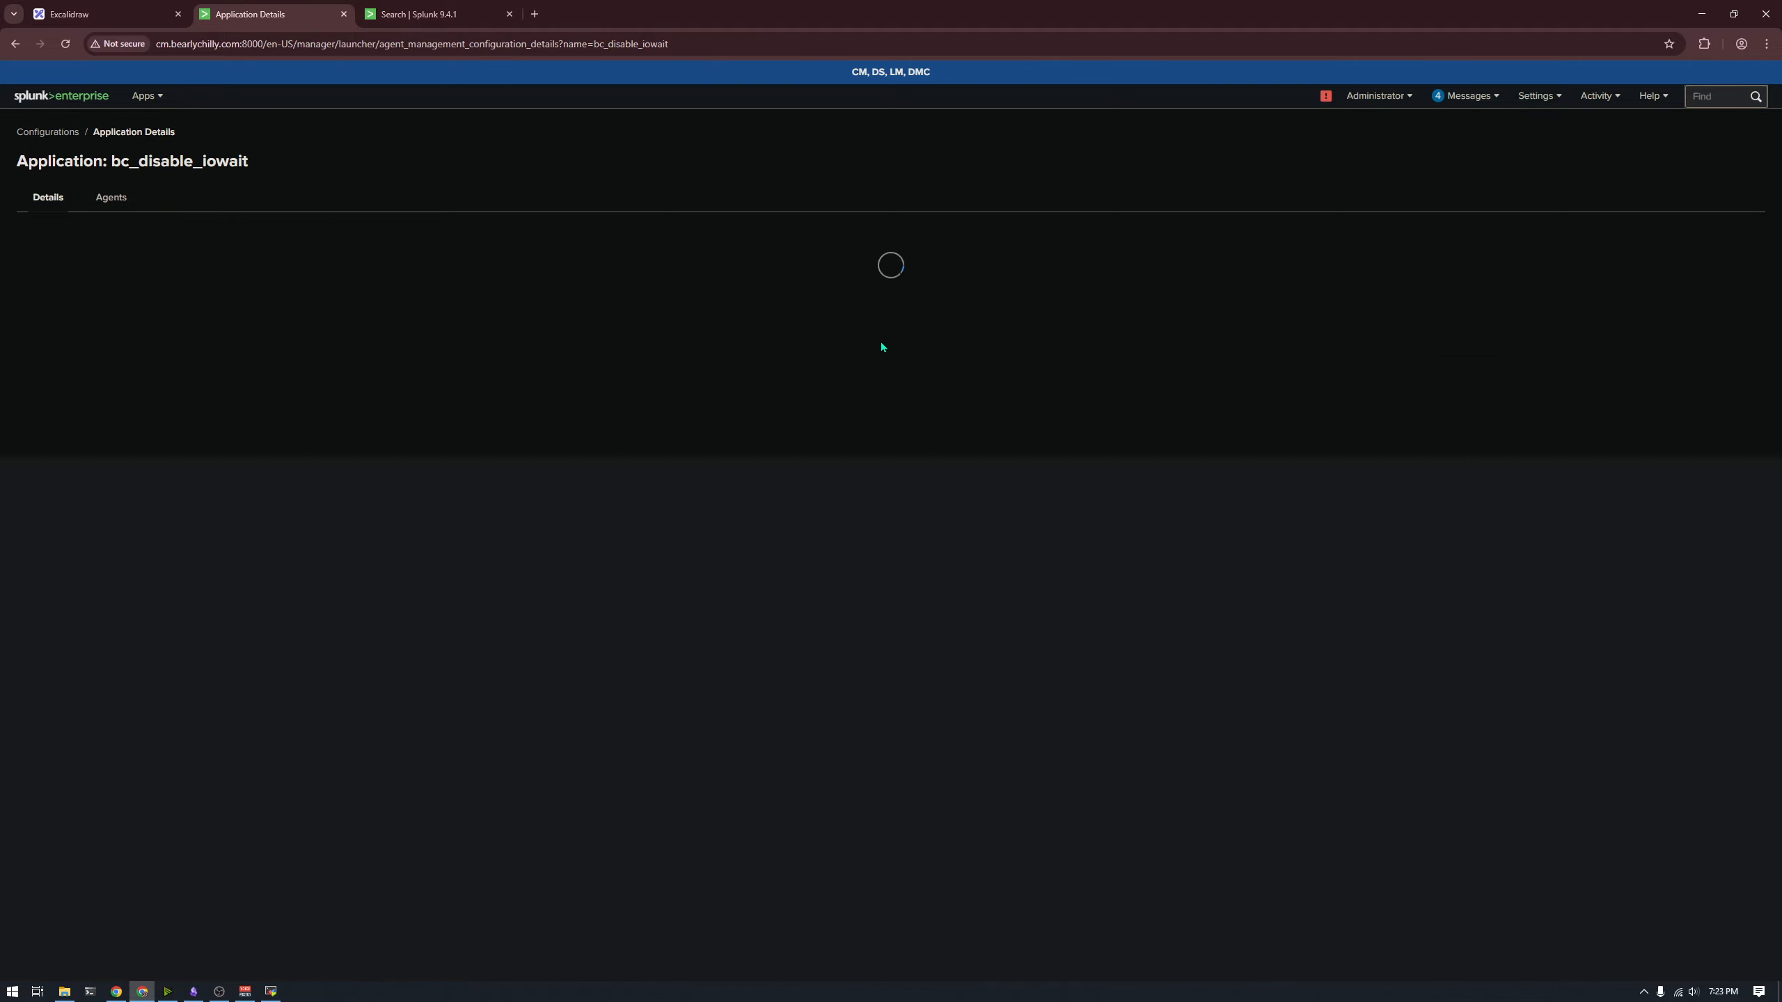
click(181, 456)
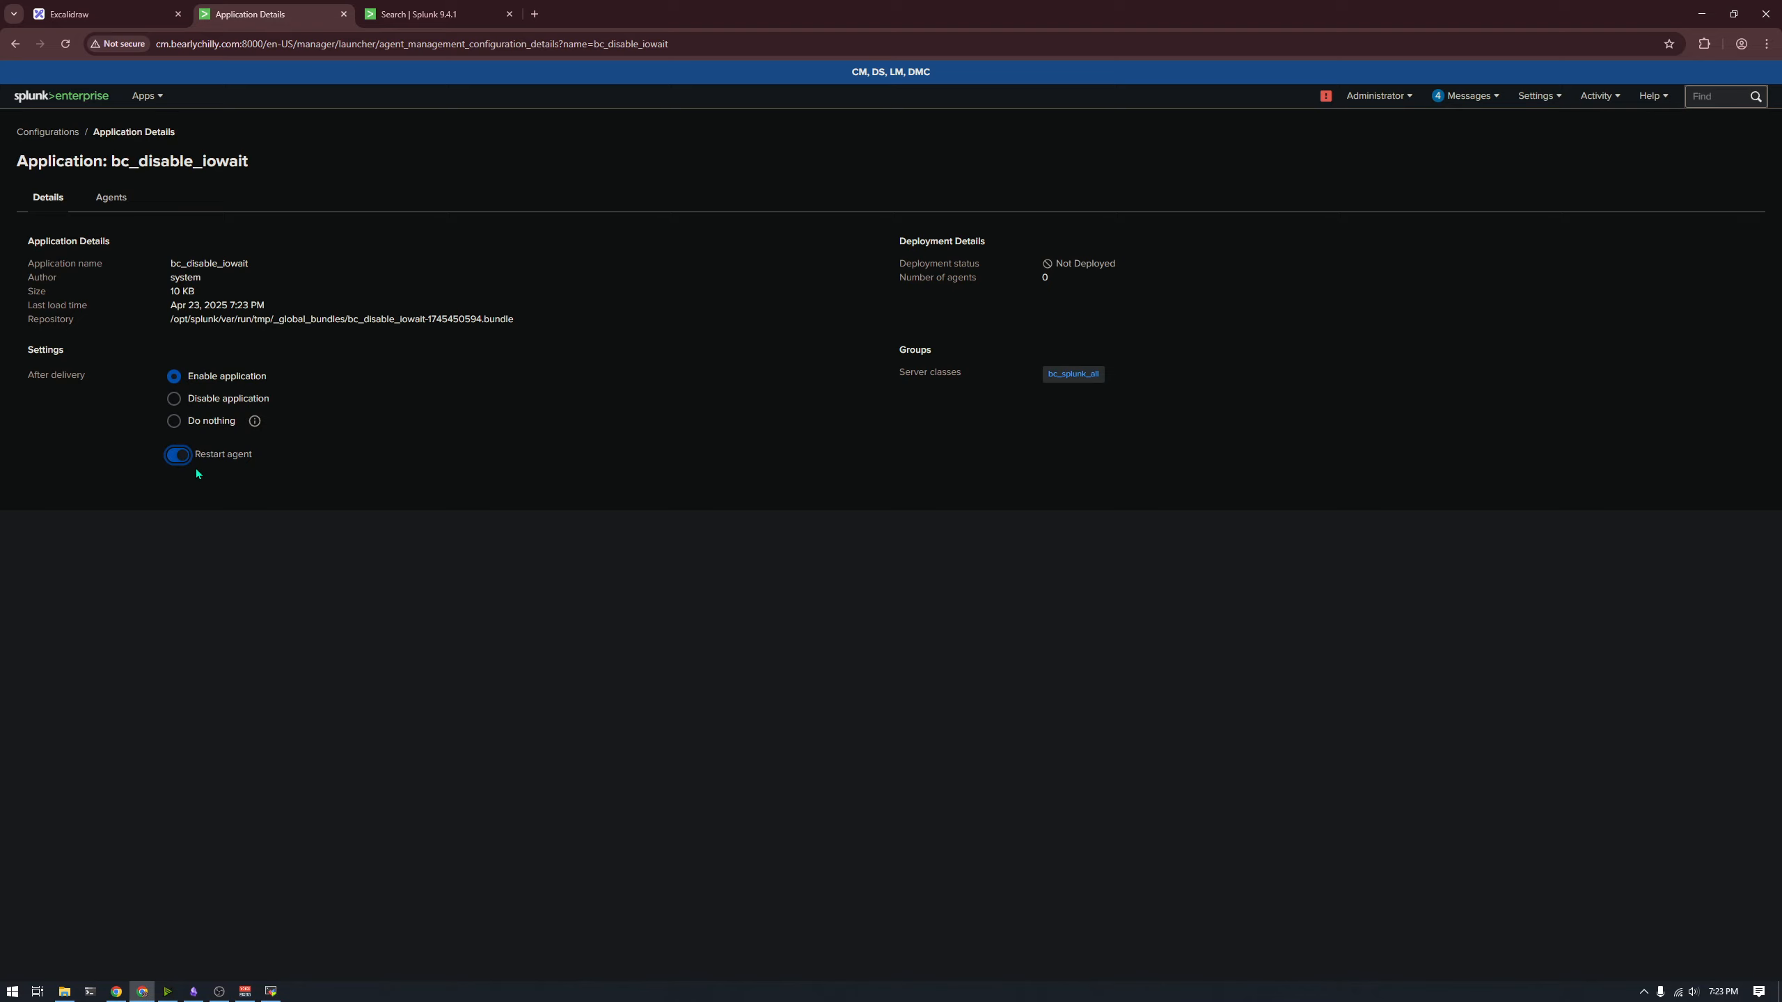
Step: Check the deployment status of bc_disable_iowait, inspect the first agent of bc_splunk_all, and return to the forwarders list
click(48, 132)
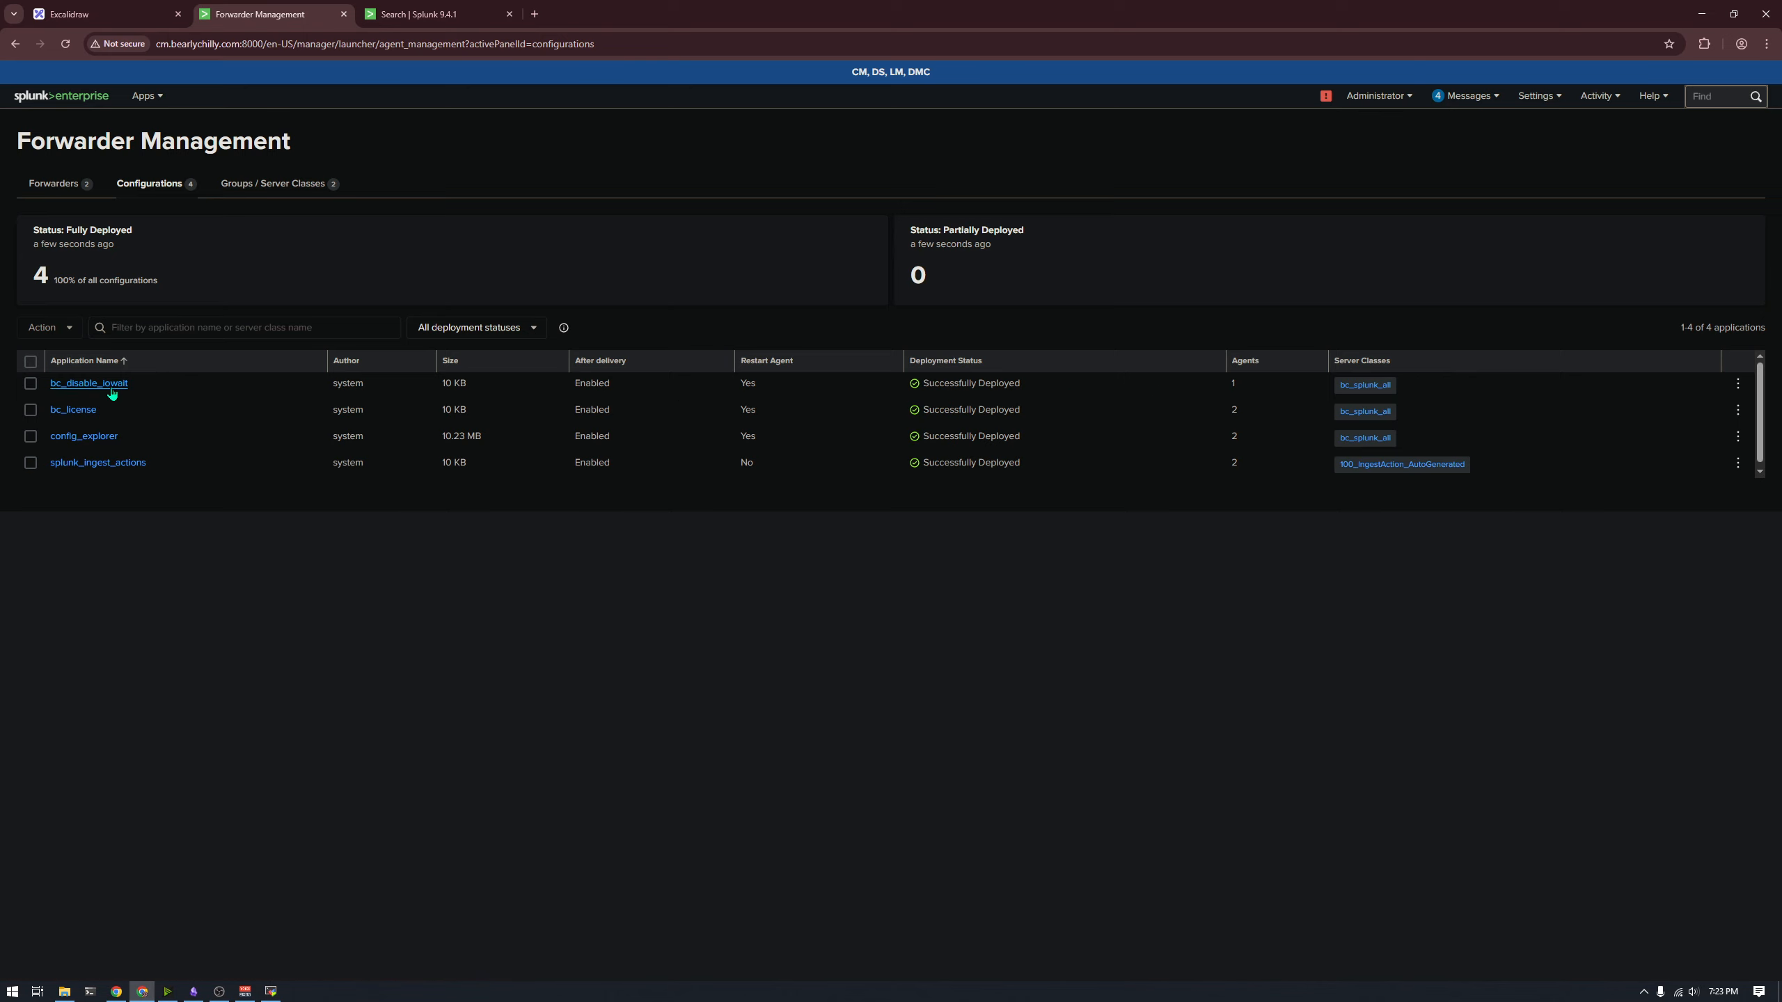
click(309, 183)
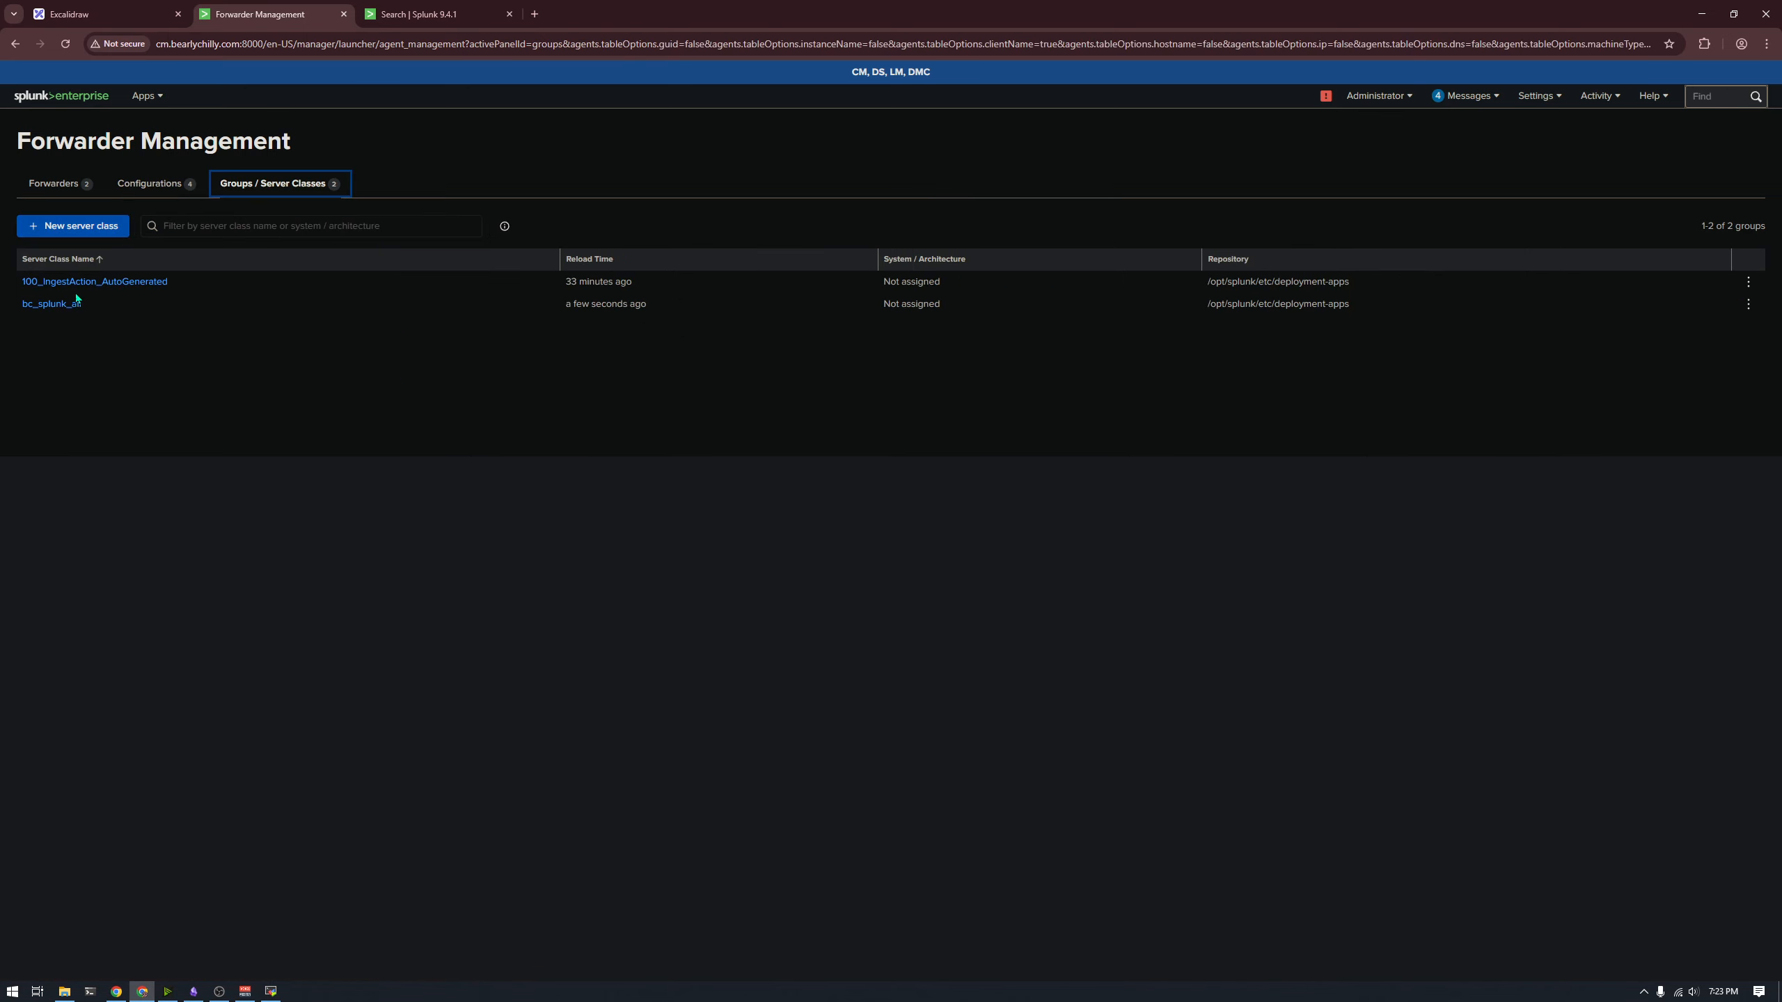
click(56, 304)
click(118, 202)
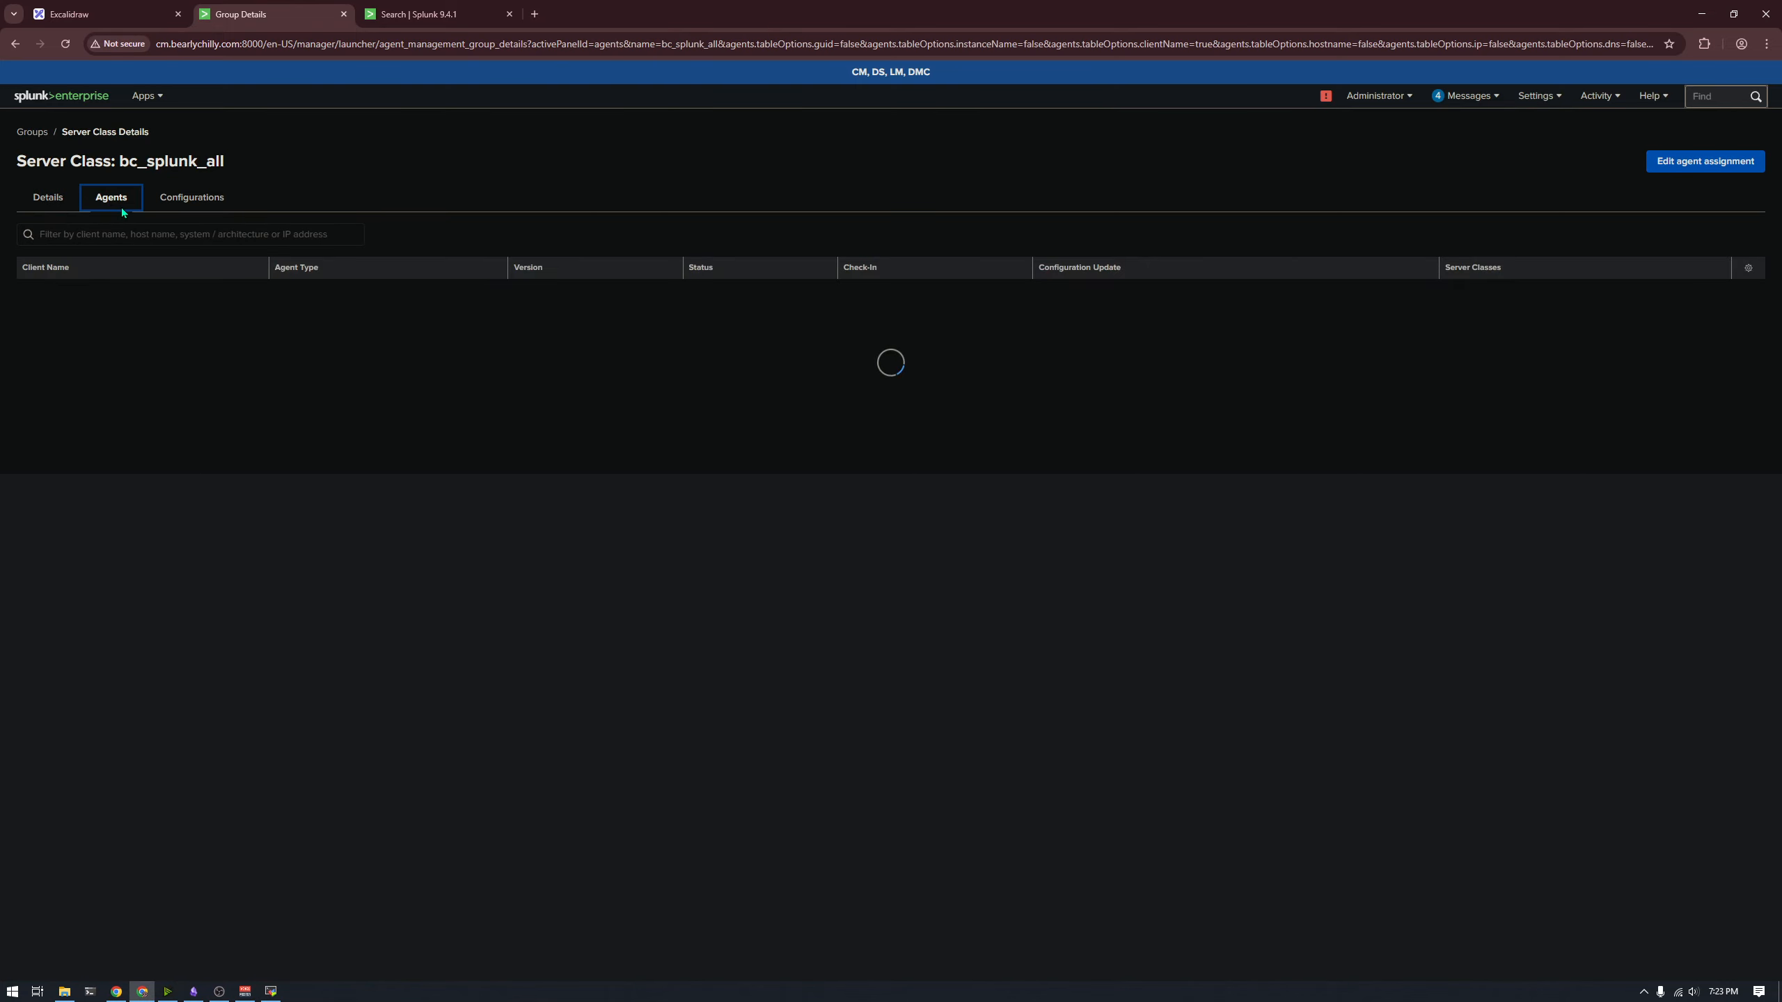
click(210, 290)
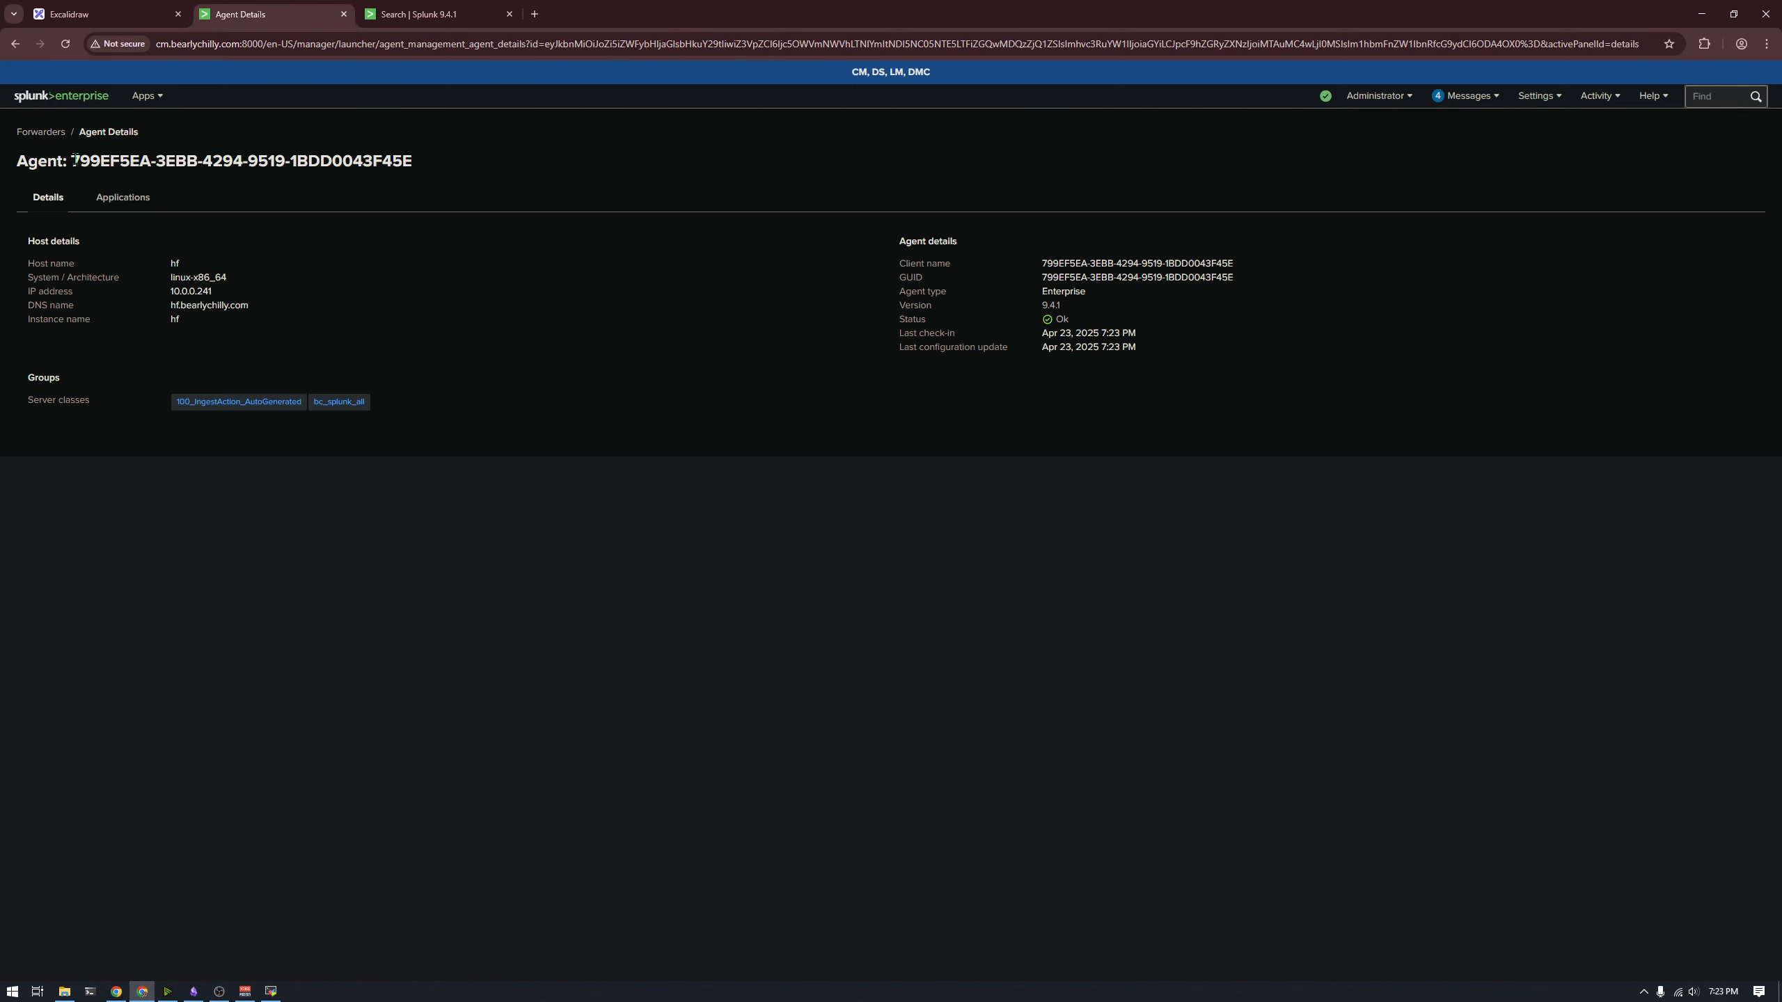
key(ctrl+Tab)
click(276, 8)
click(41, 133)
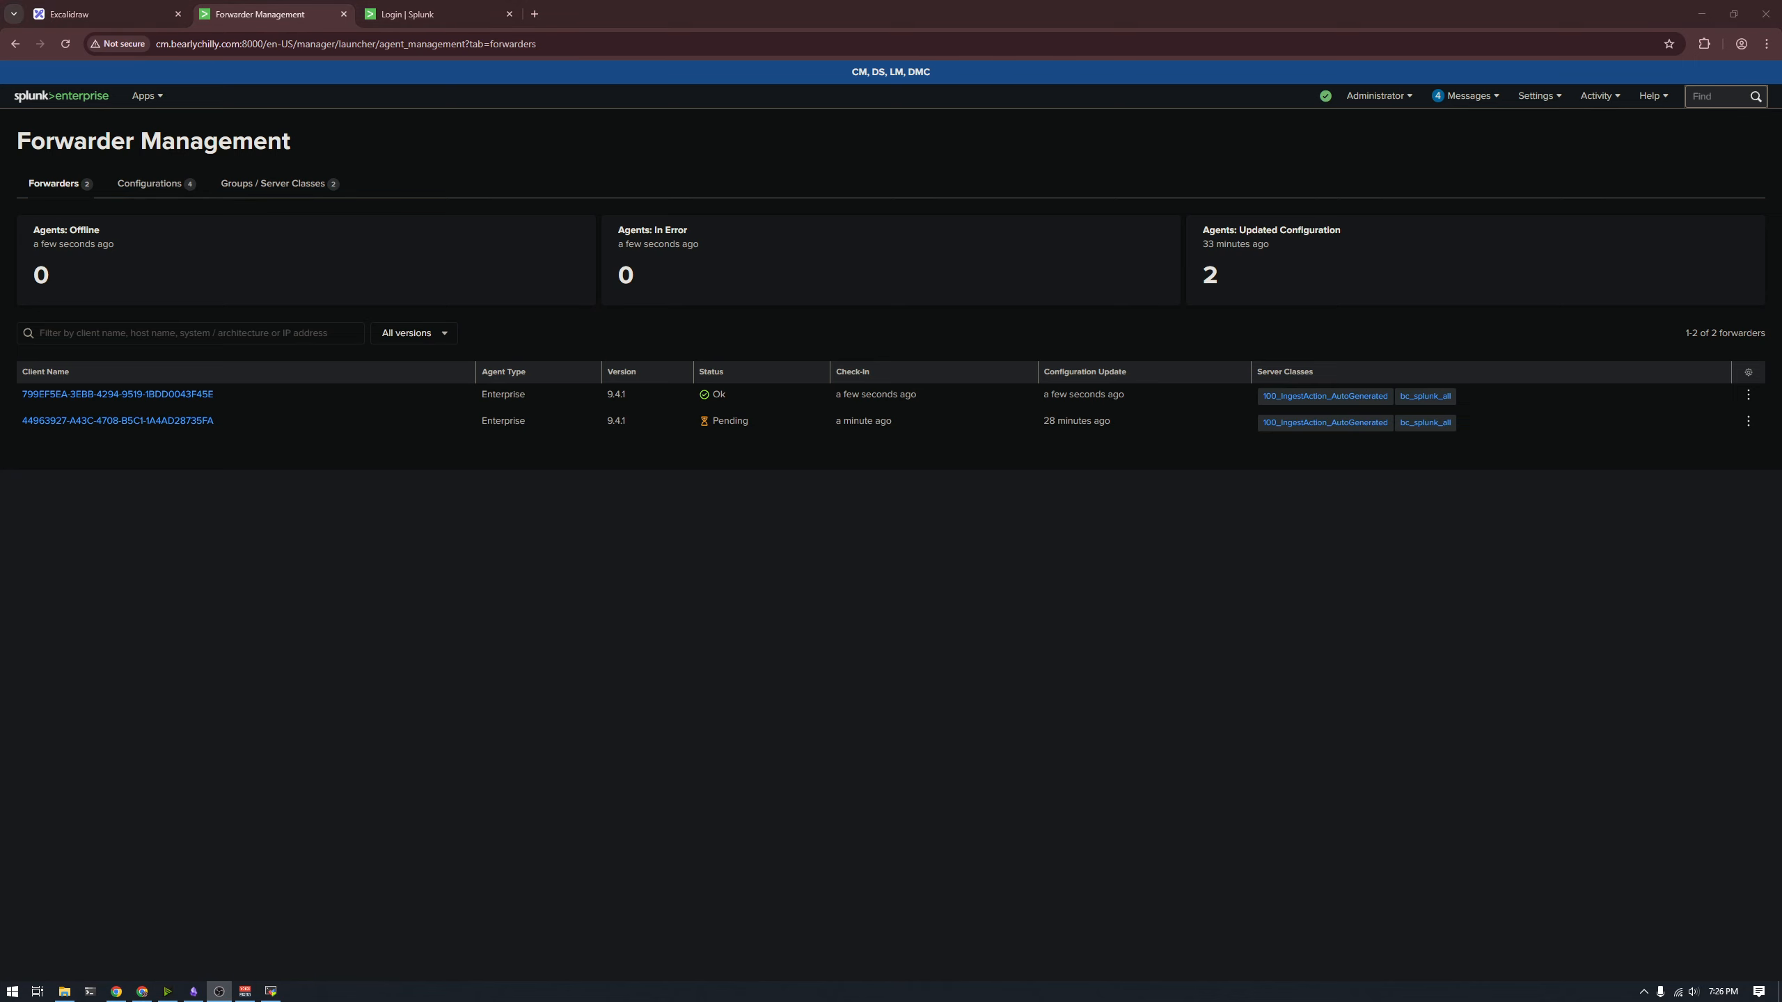
Step: Sign in again to the search head's expired session with the saved admin username and password
click(407, 14)
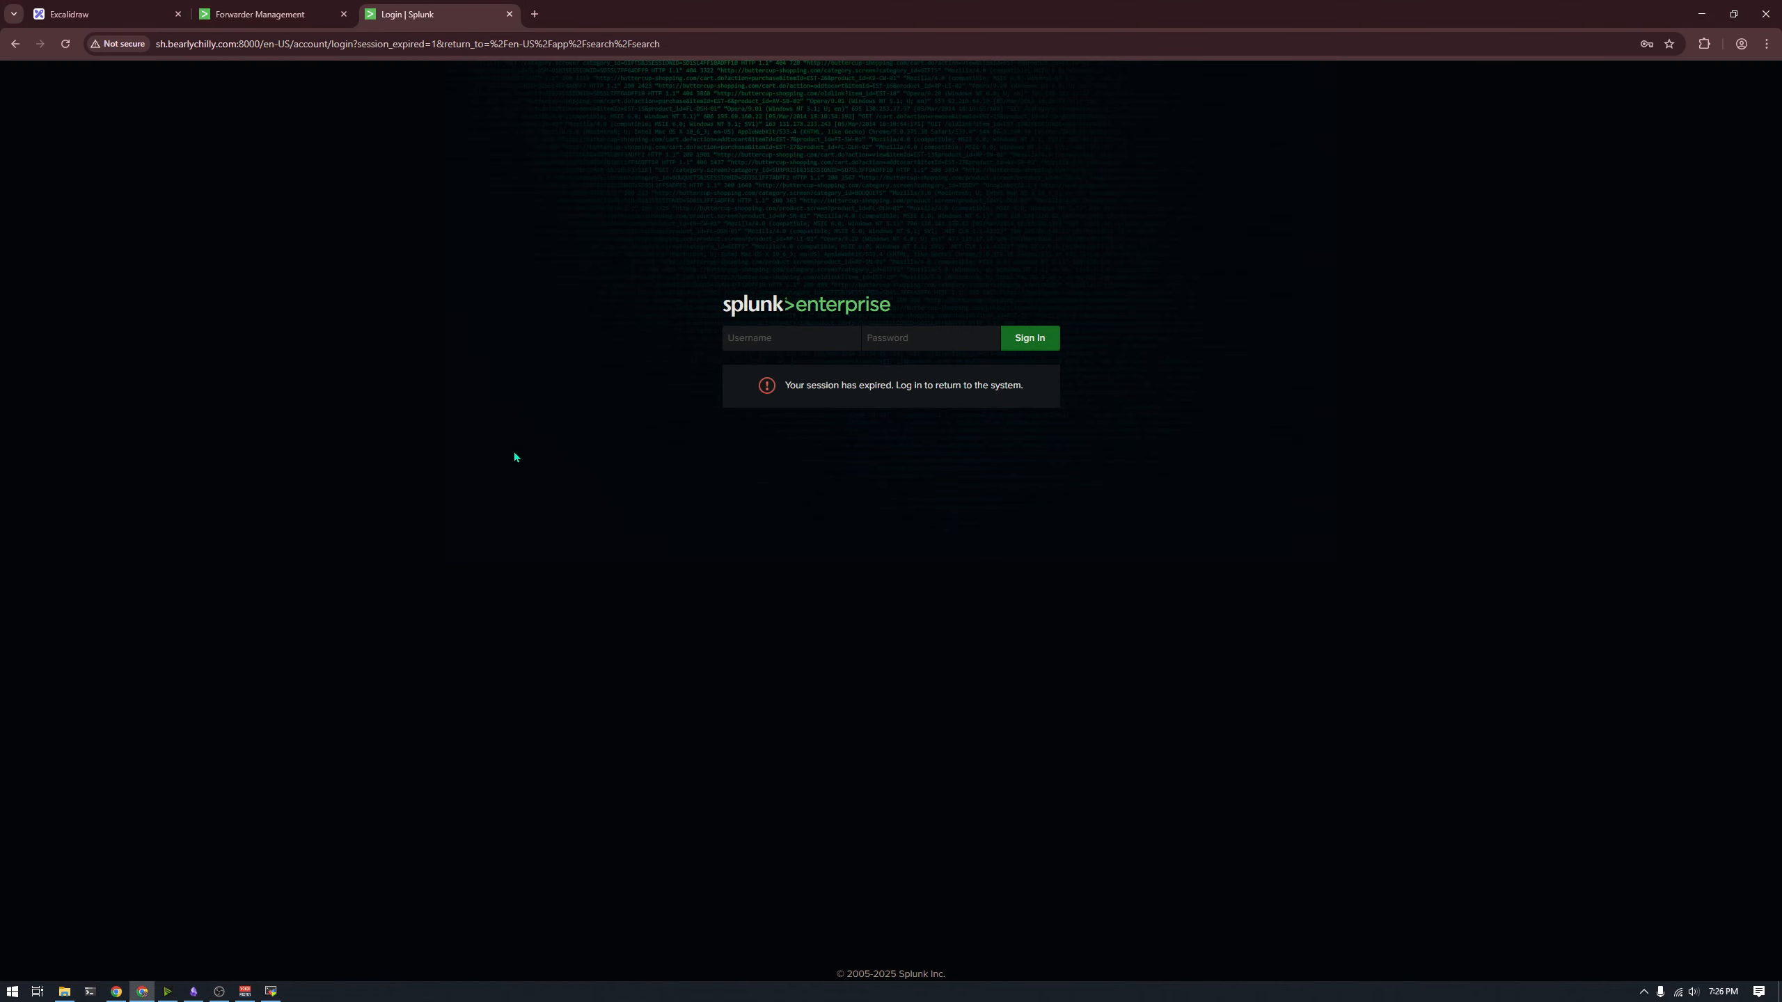
click(786, 337)
click(840, 379)
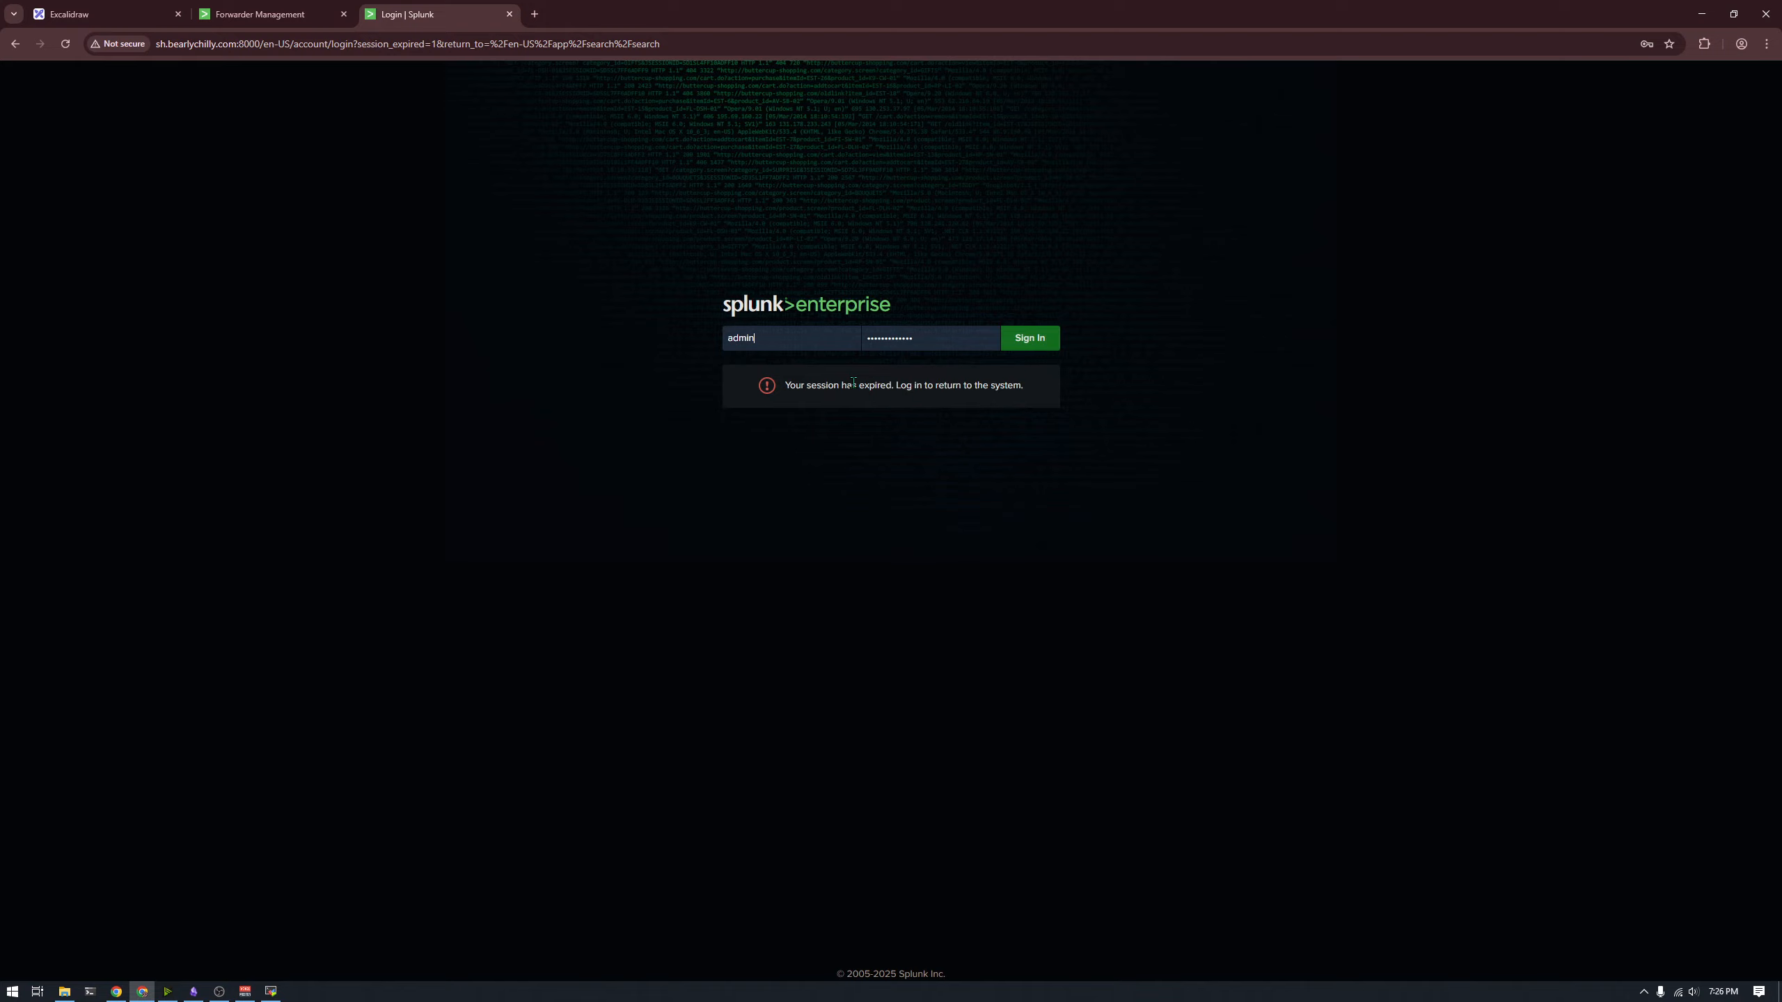
click(1023, 344)
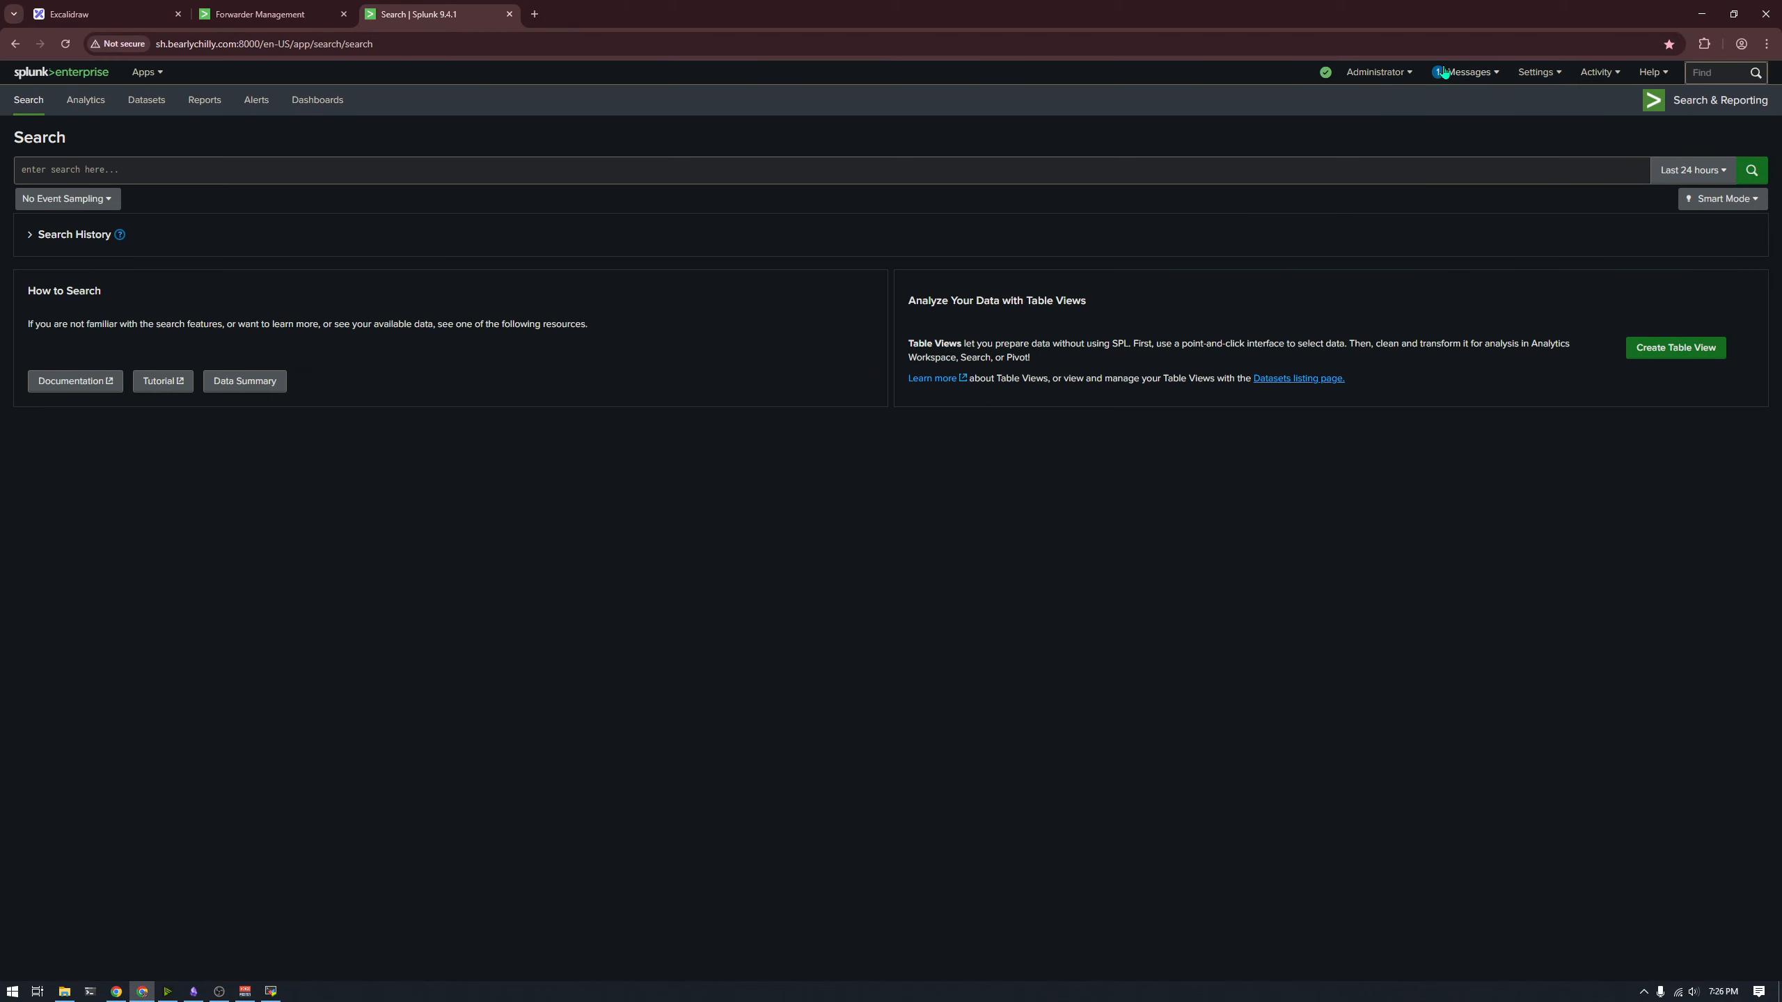
Step: Review feature:iowait and both pages of features in the search head's Health Report Manager
click(1537, 72)
click(1498, 395)
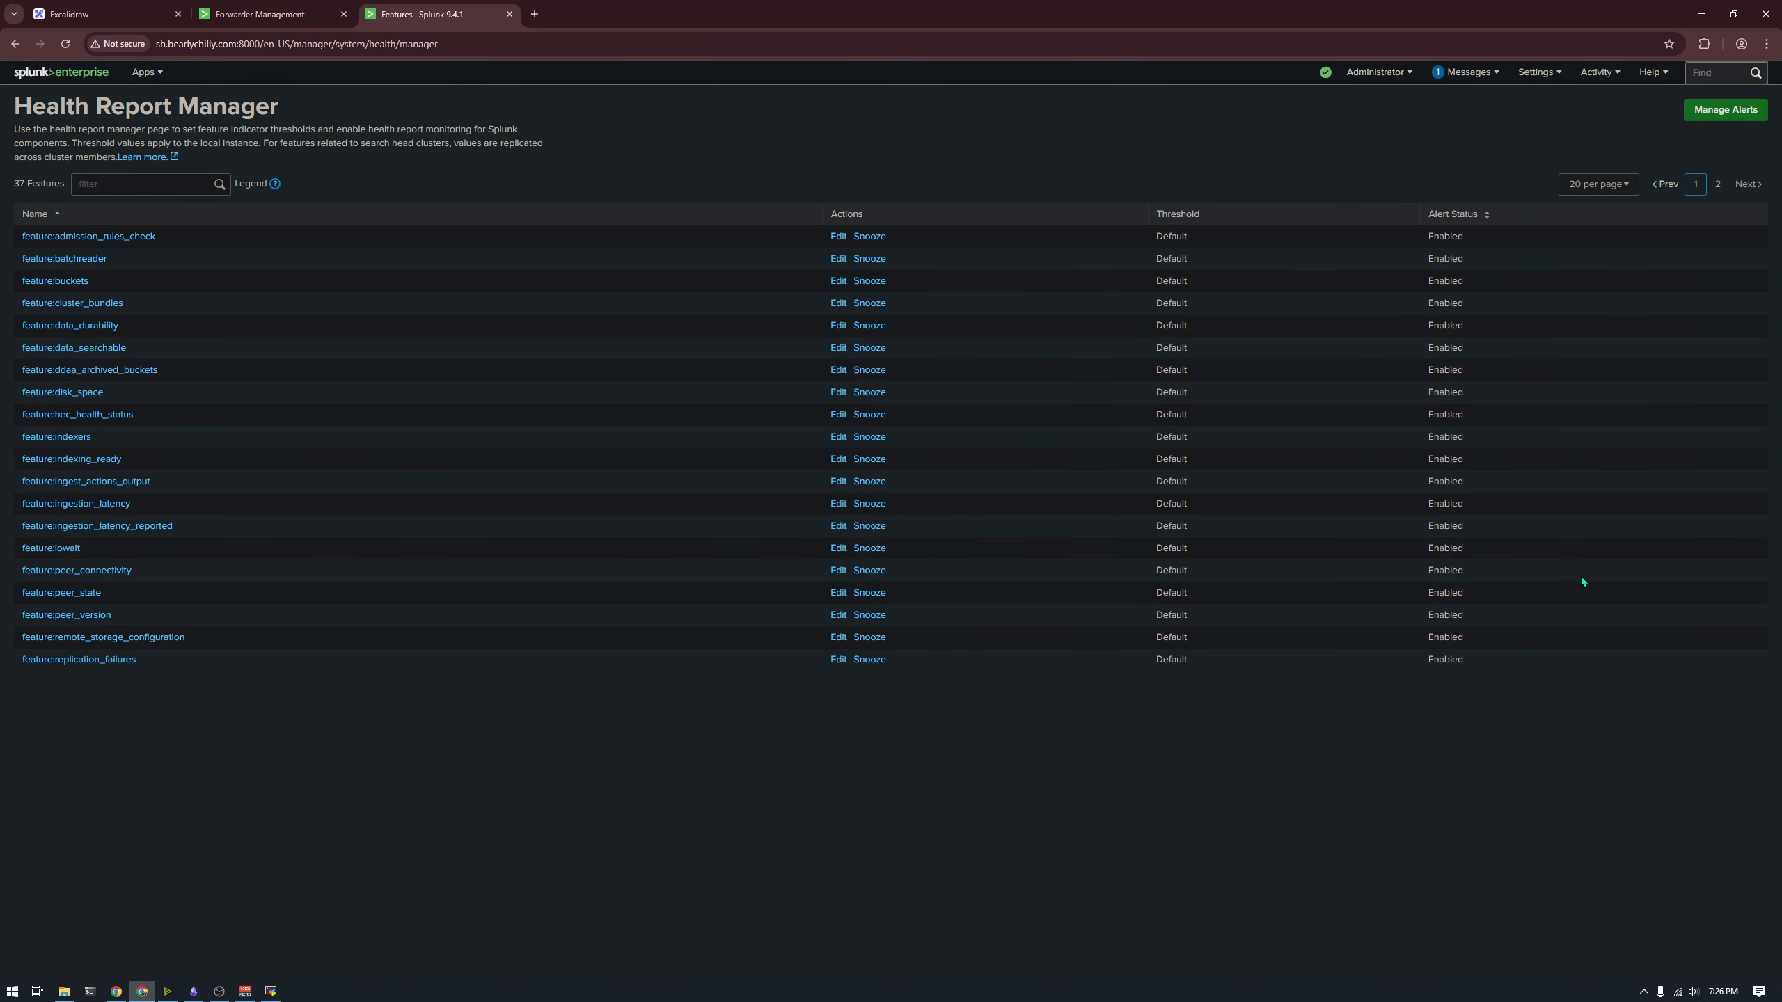
click(44, 552)
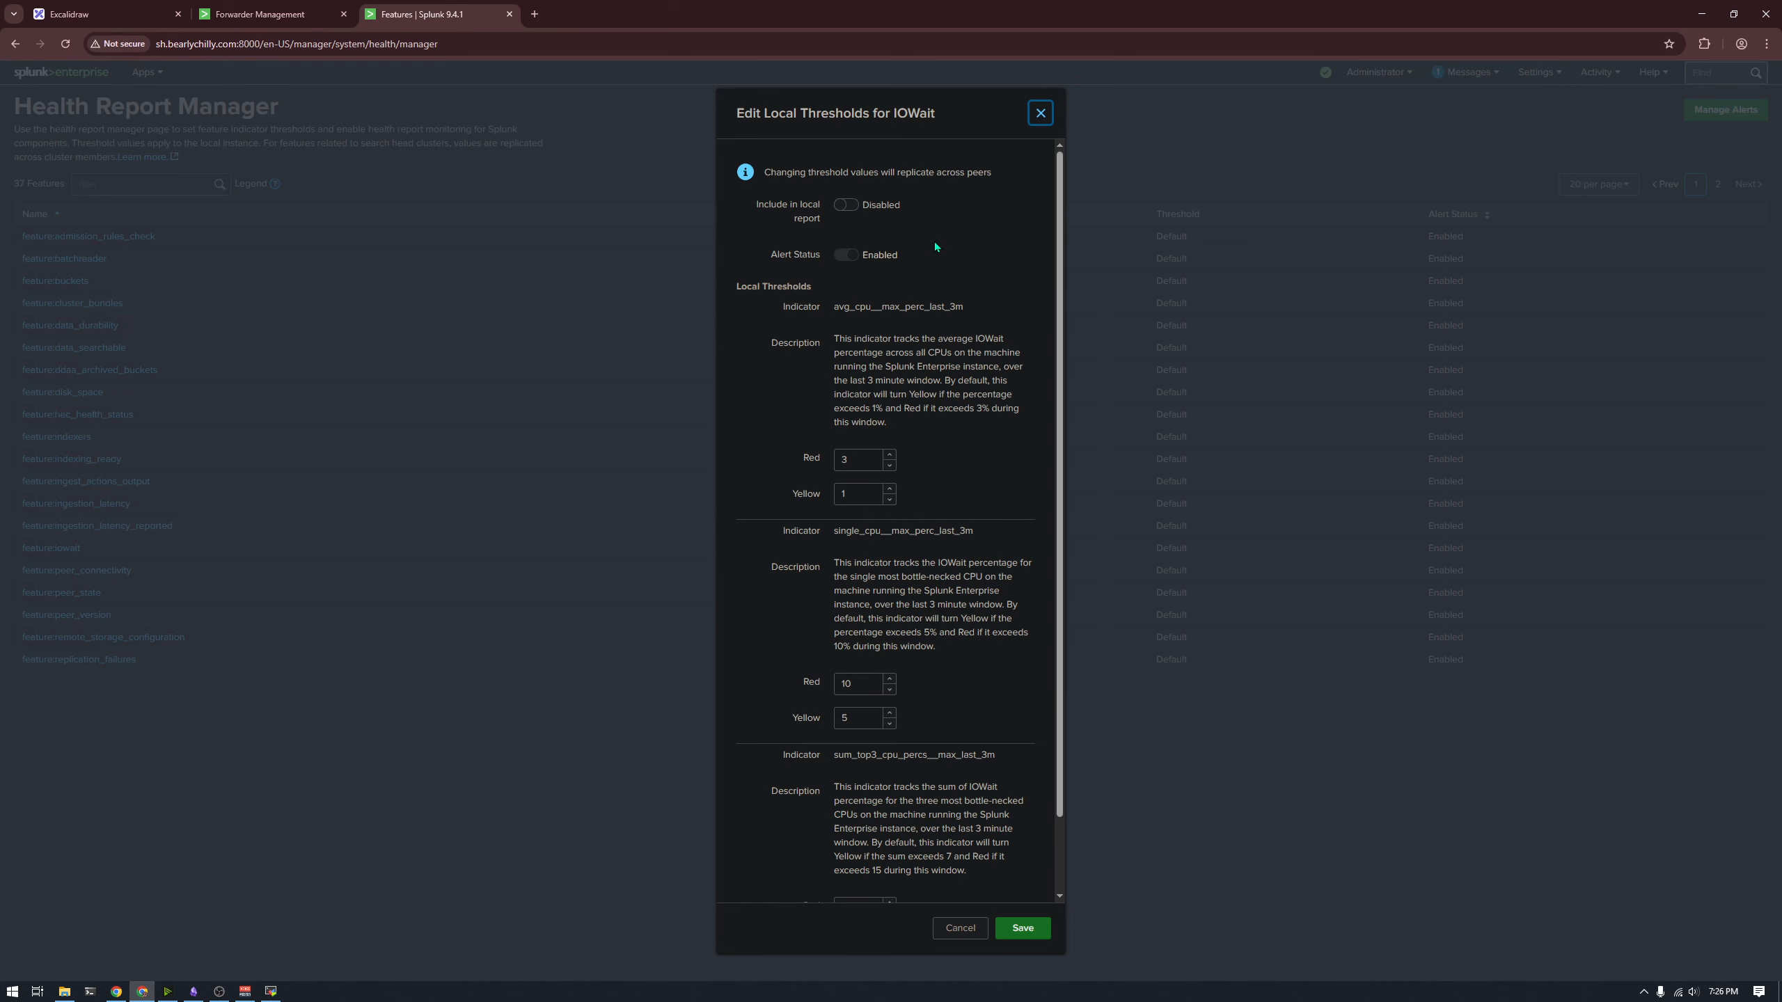
click(1387, 379)
click(1717, 184)
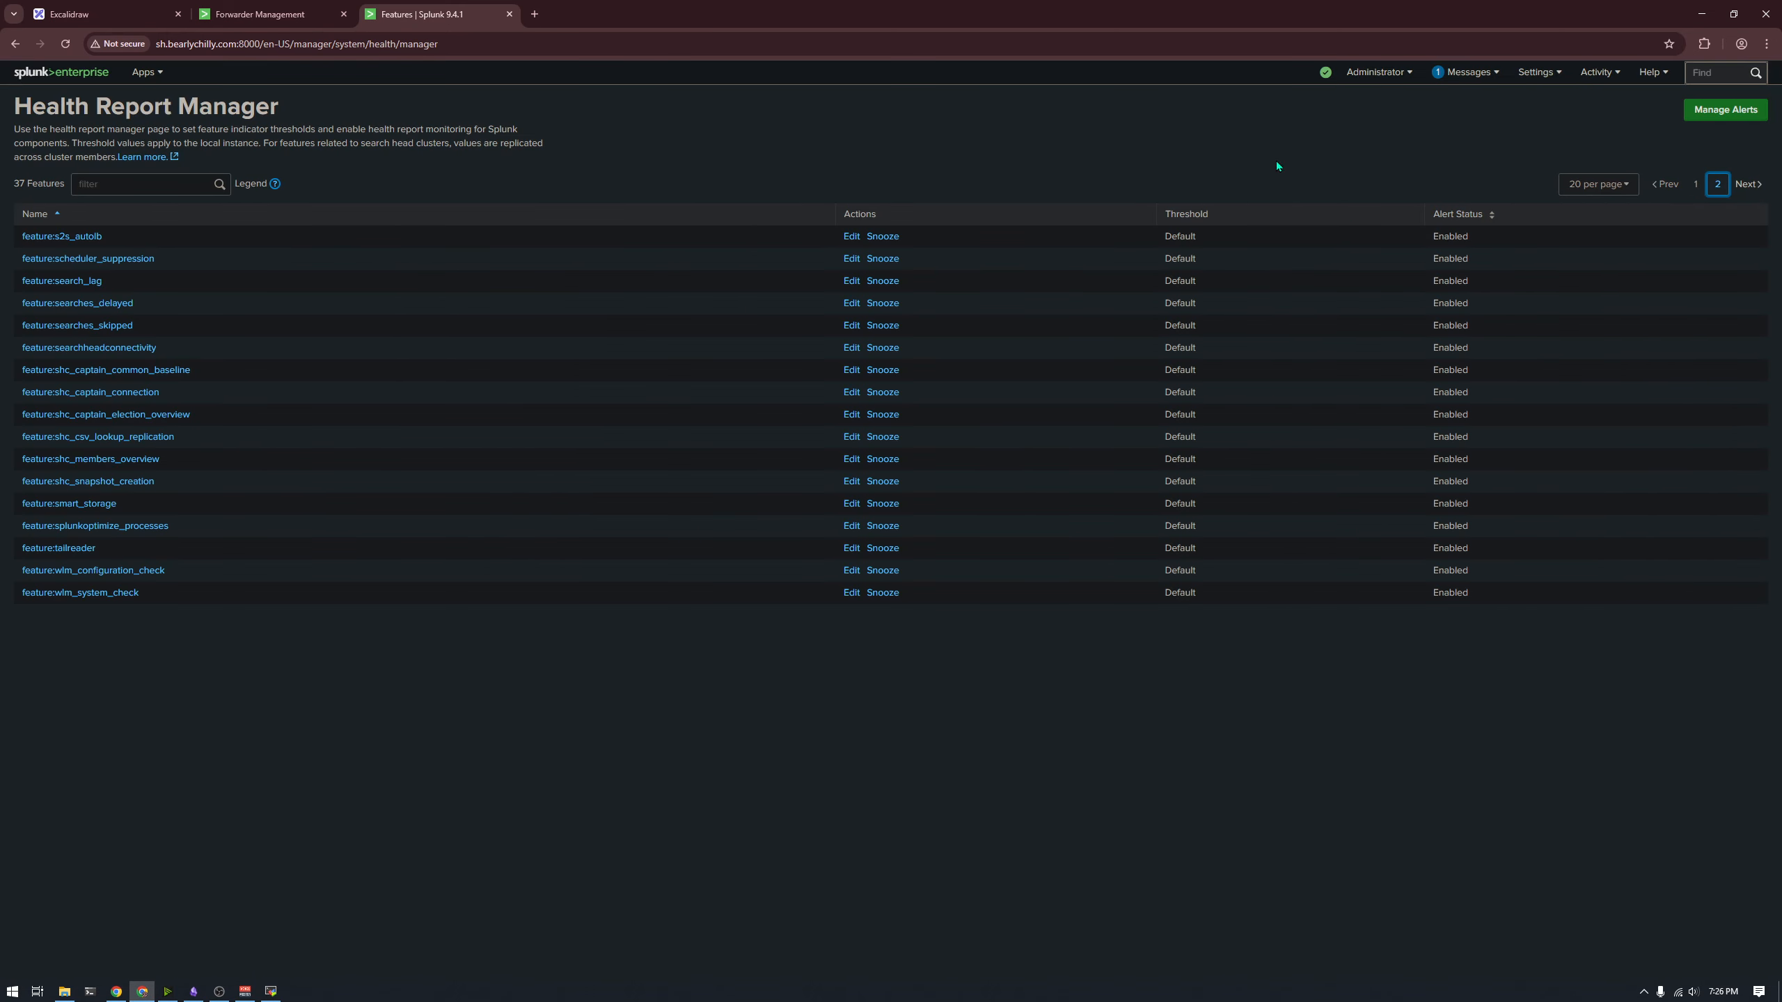
click(1696, 184)
Step: In Config Explorer on the search head, inspect health.conf in the local folder of bc_disable_iowait and close it
click(146, 72)
click(188, 167)
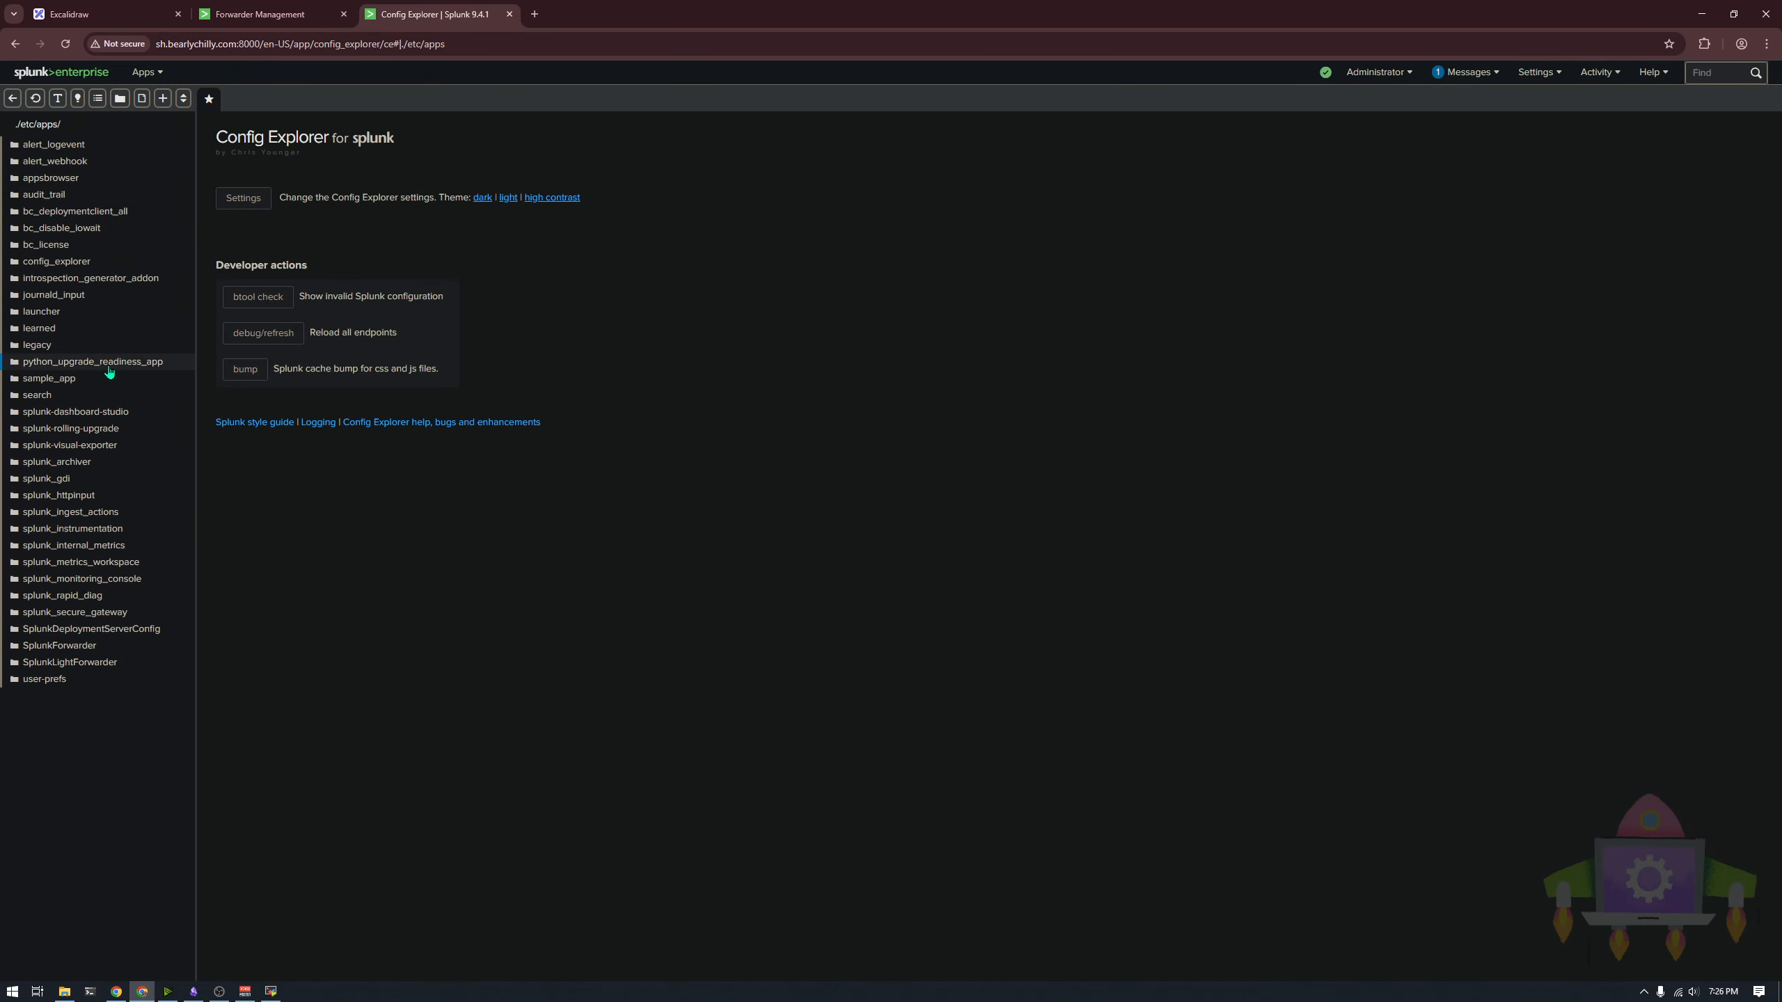
click(111, 228)
click(100, 161)
click(124, 164)
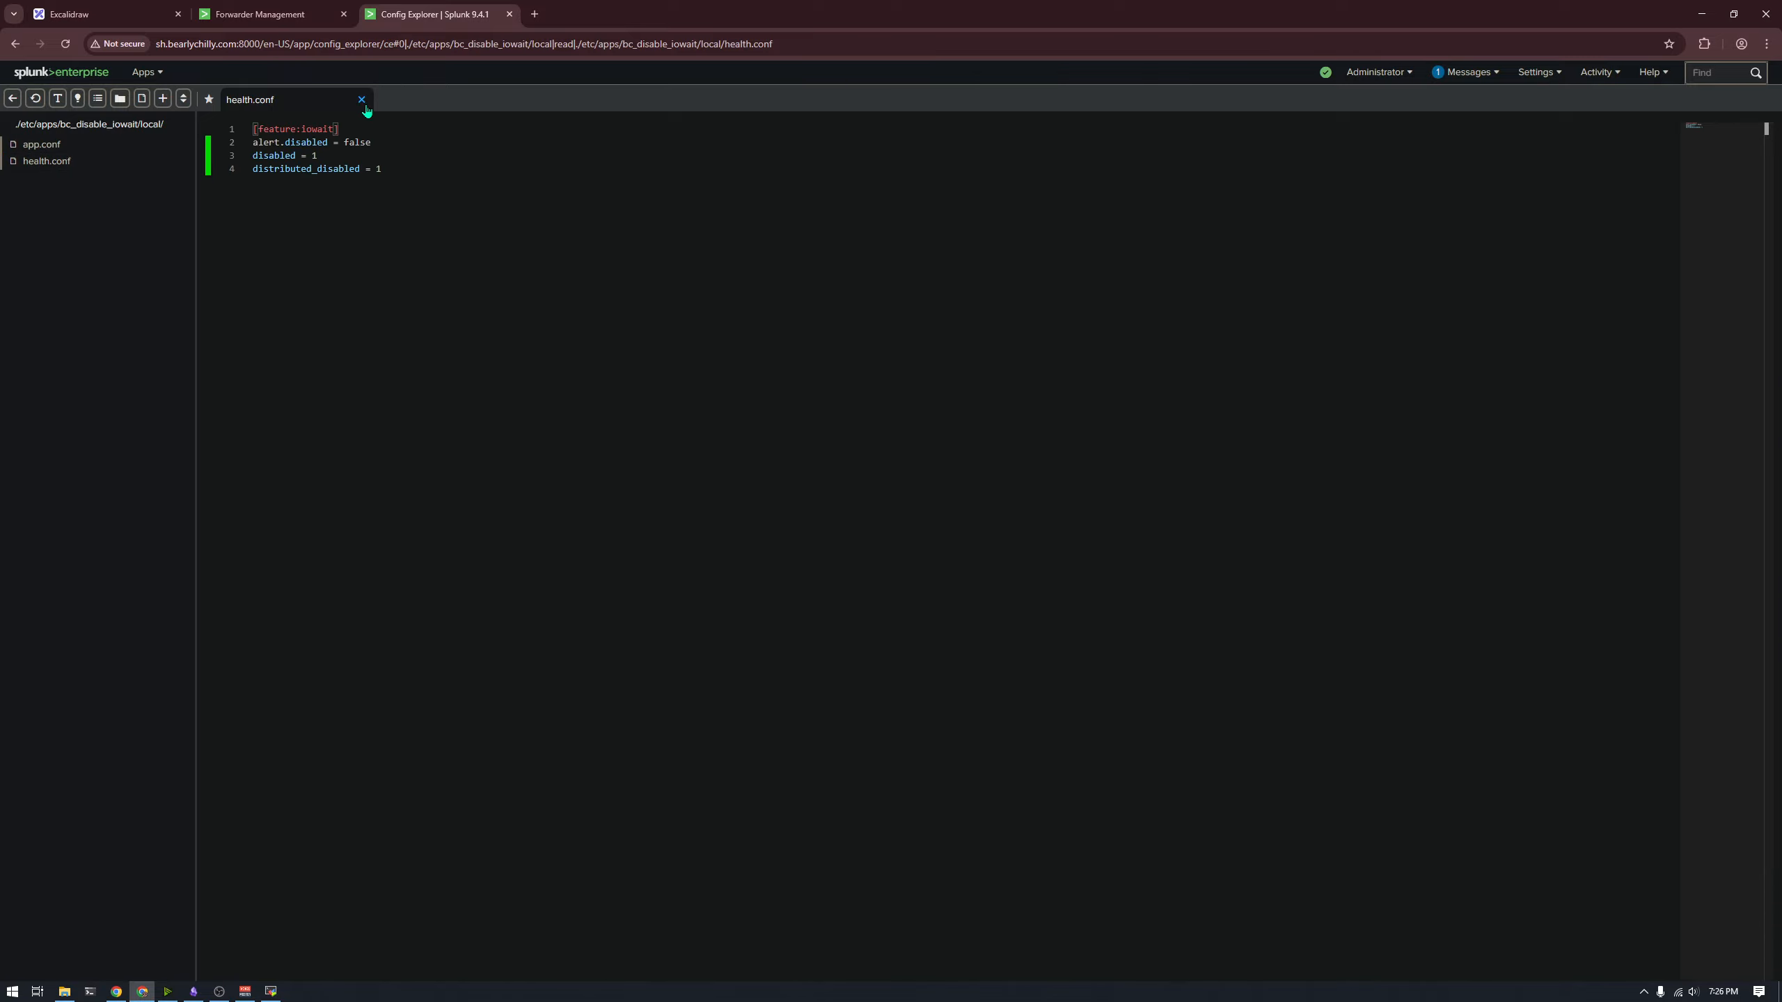
click(361, 100)
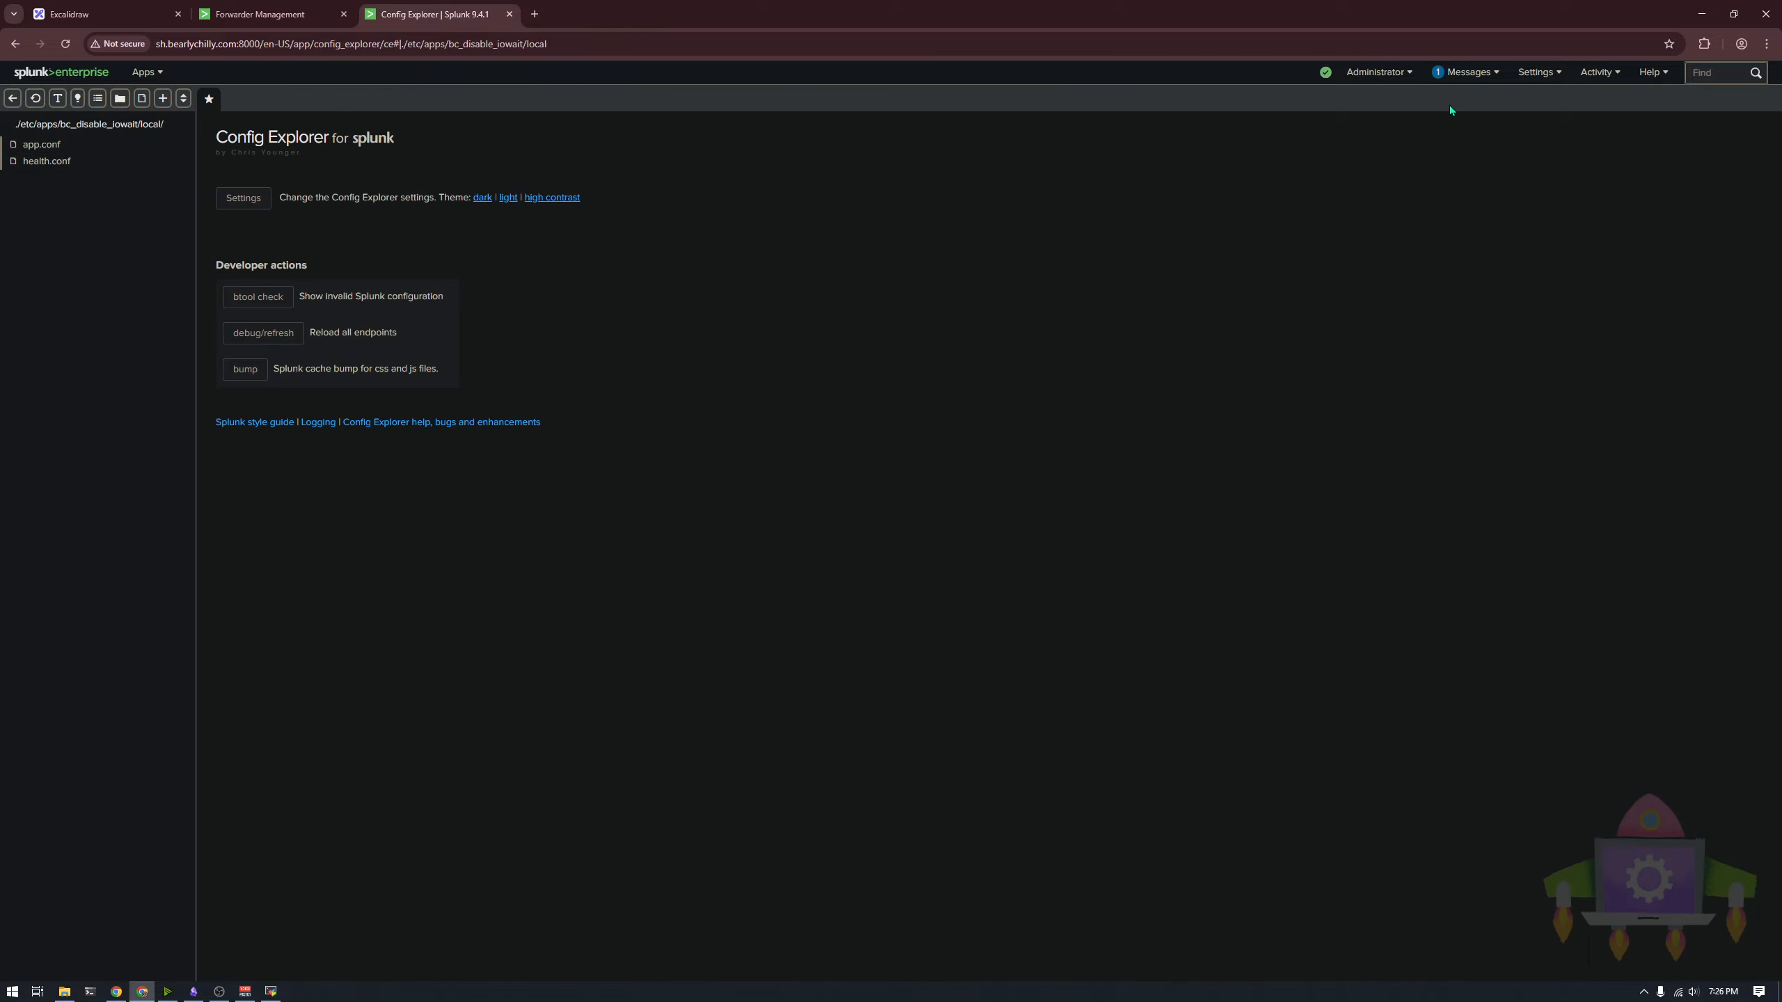
Step: Return to Health Report Manager and check the local report and alert status settings of feature:iowait
click(1540, 74)
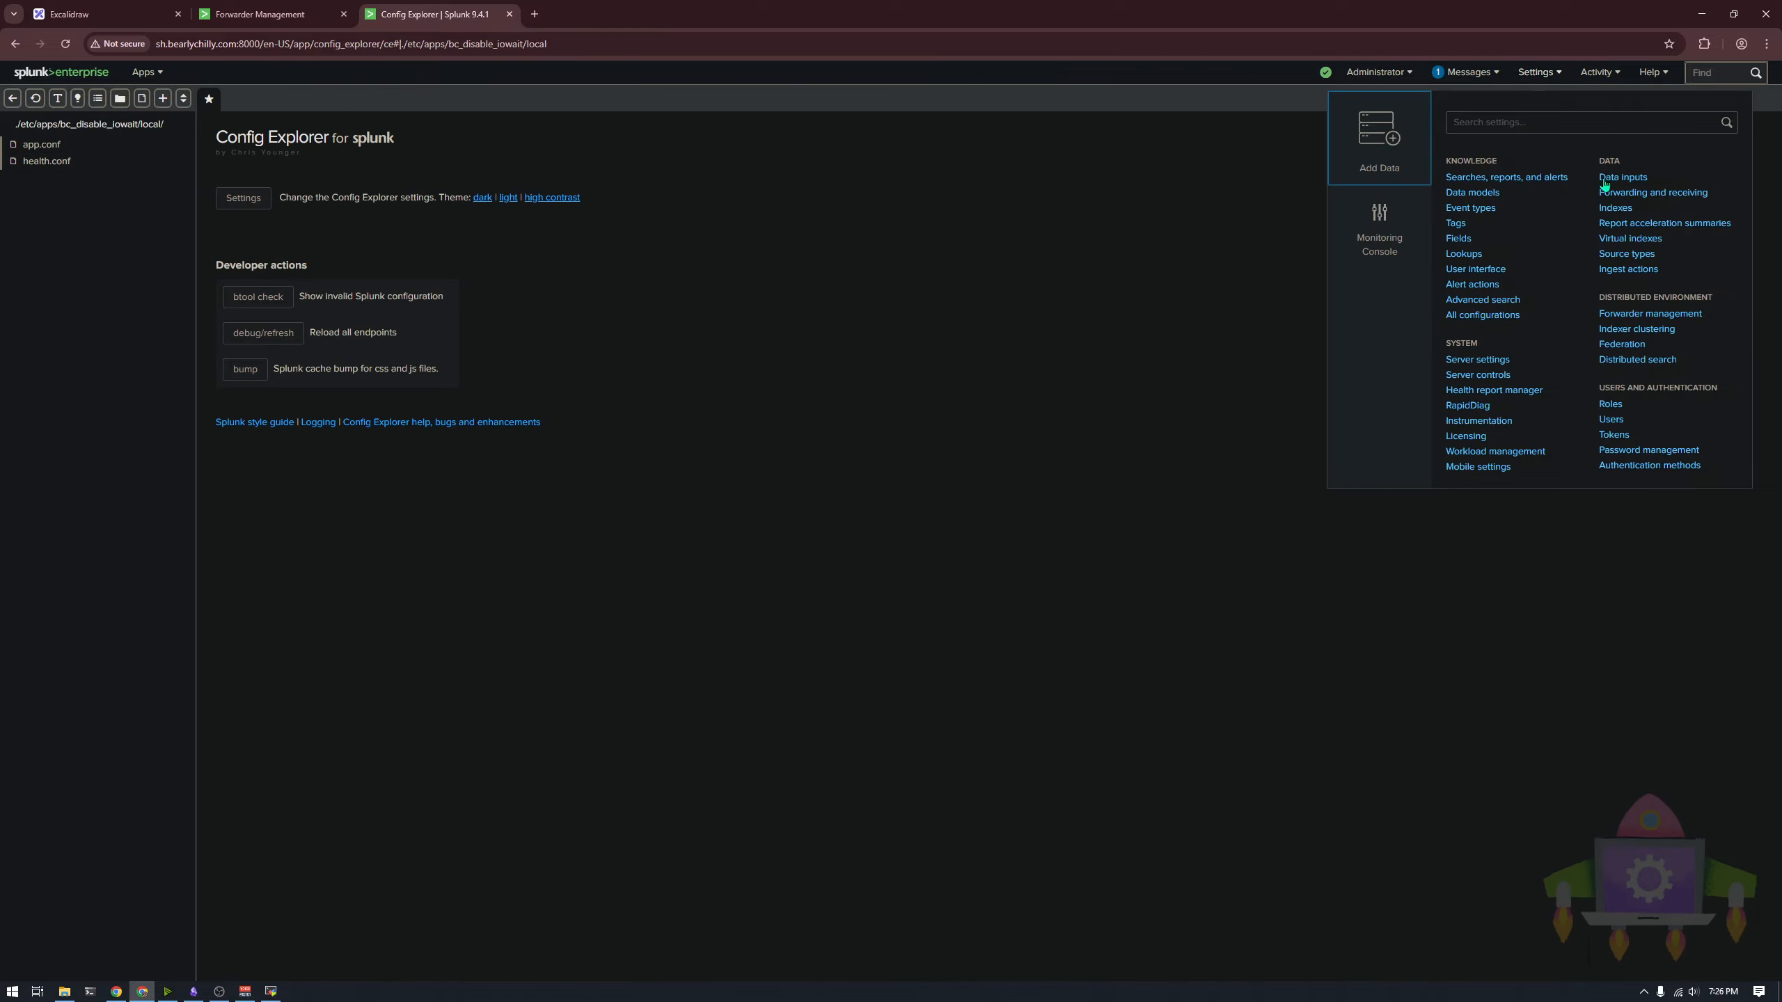
click(1495, 390)
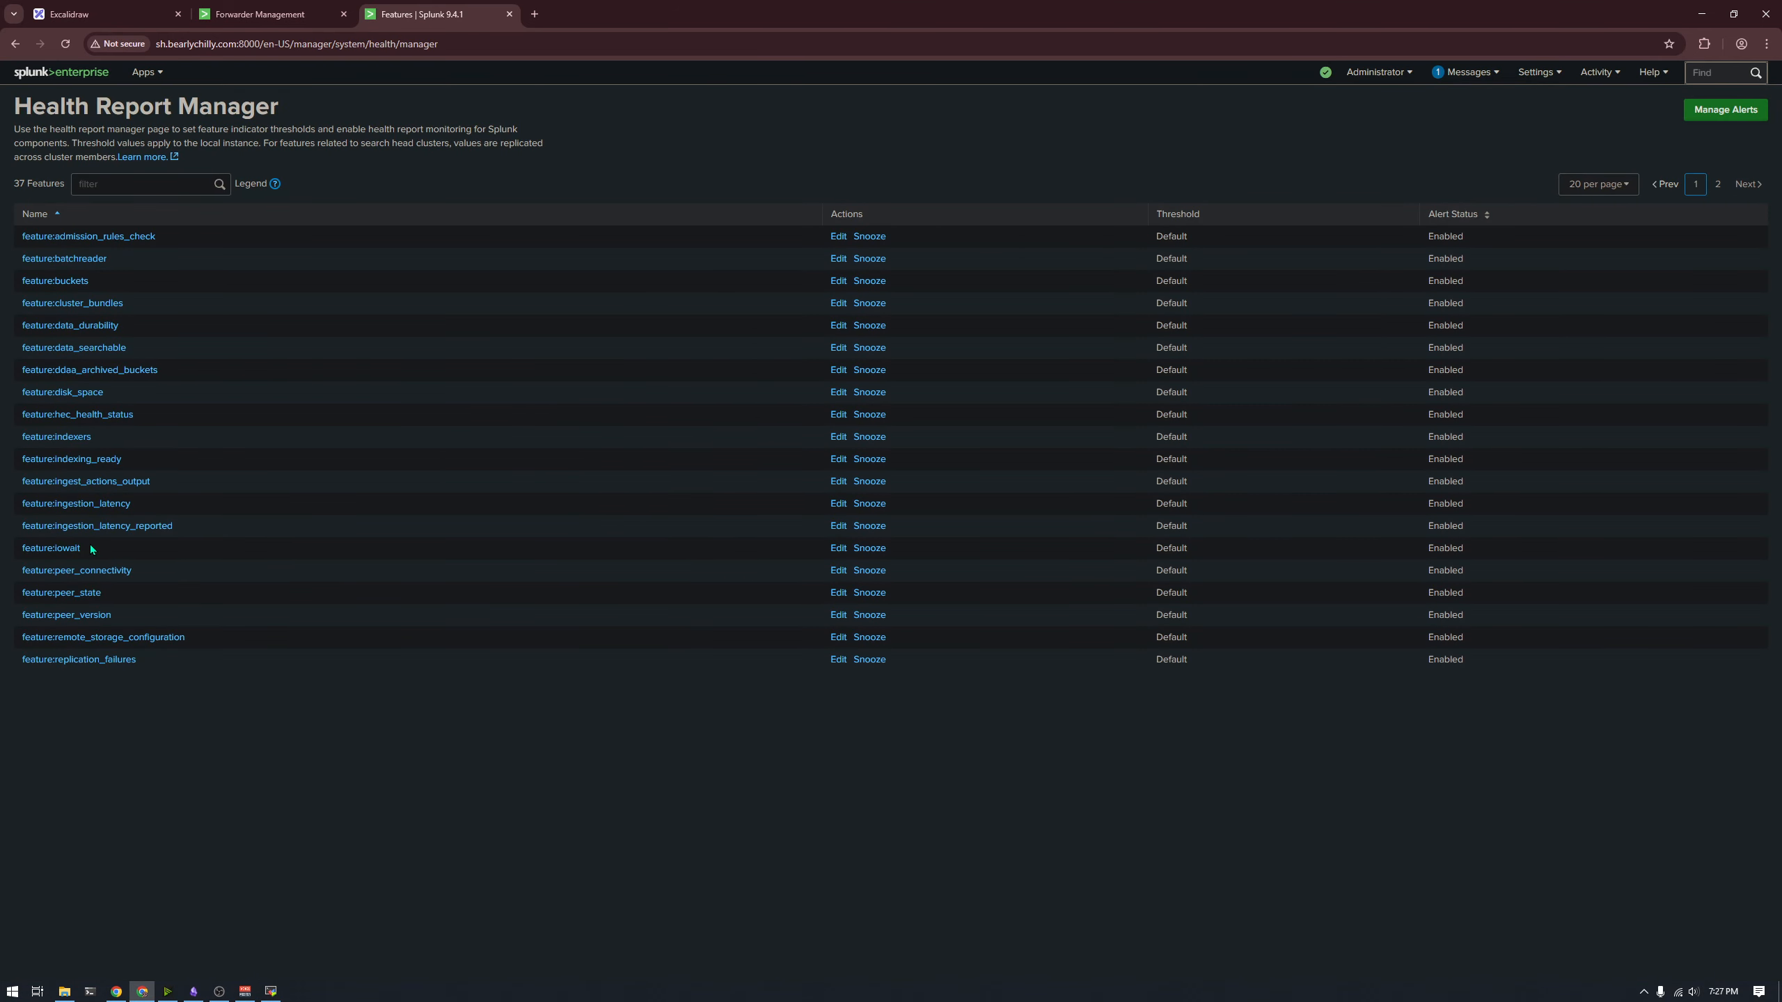
click(838, 550)
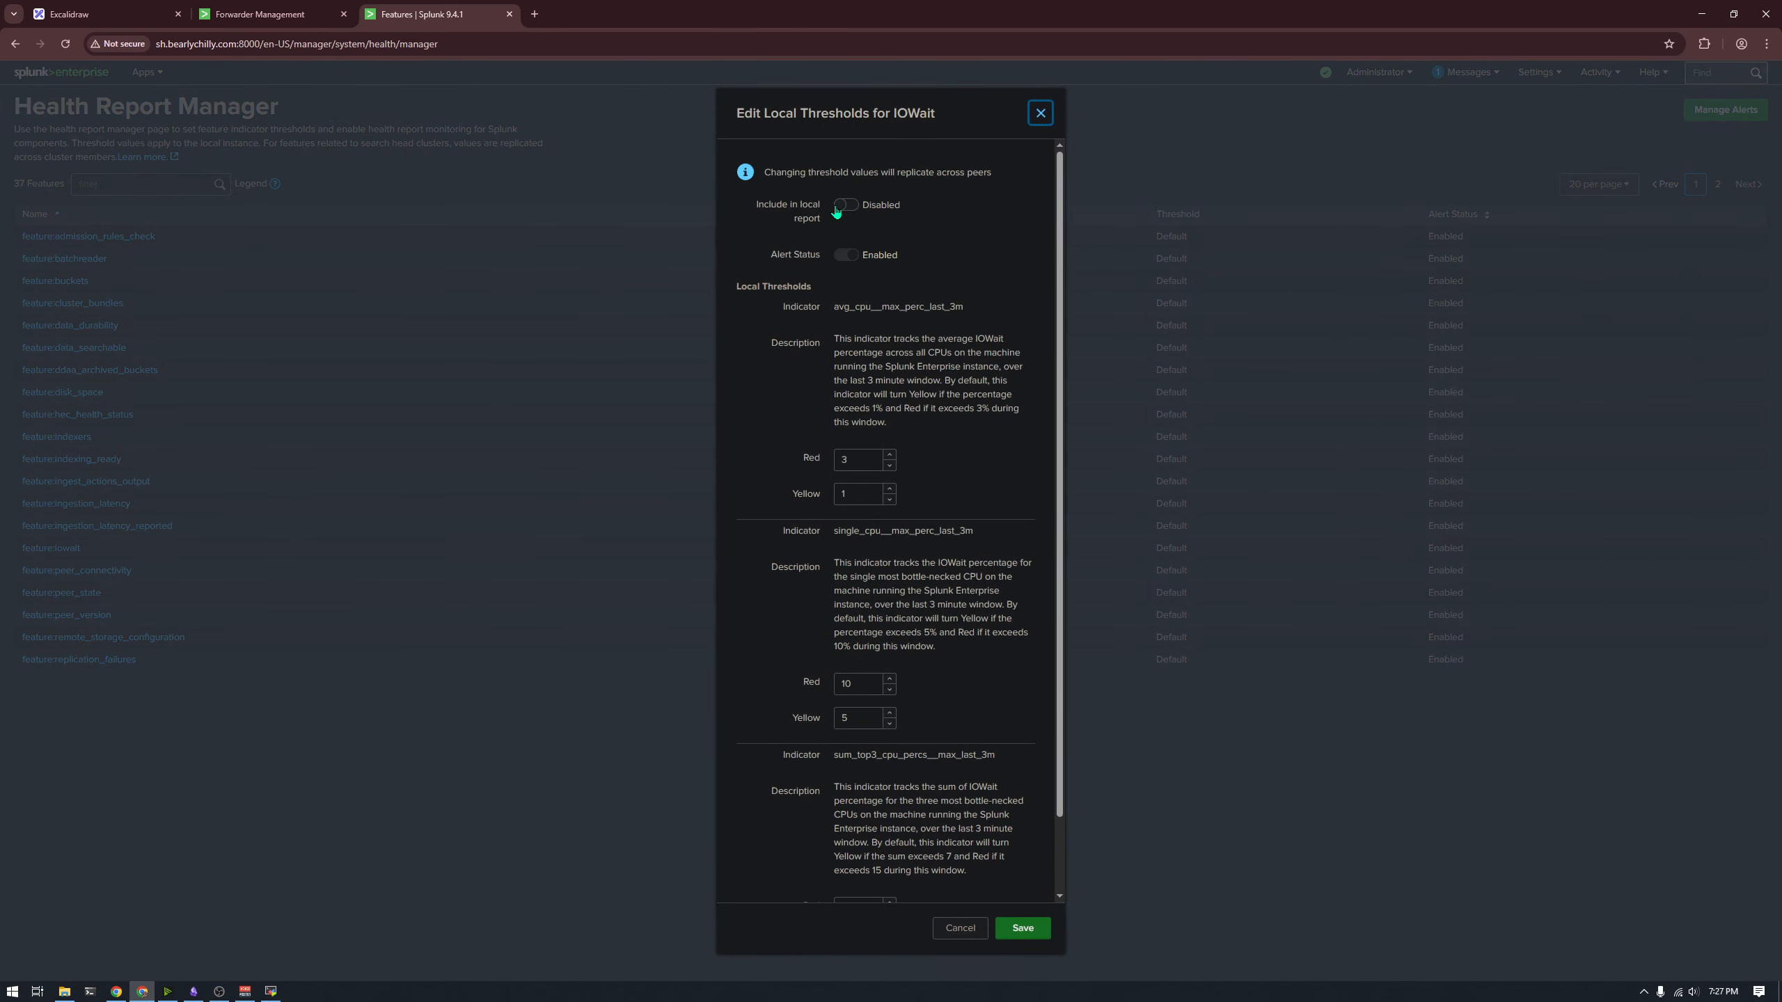
drag(847, 255, 797, 257)
drag(904, 204, 793, 205)
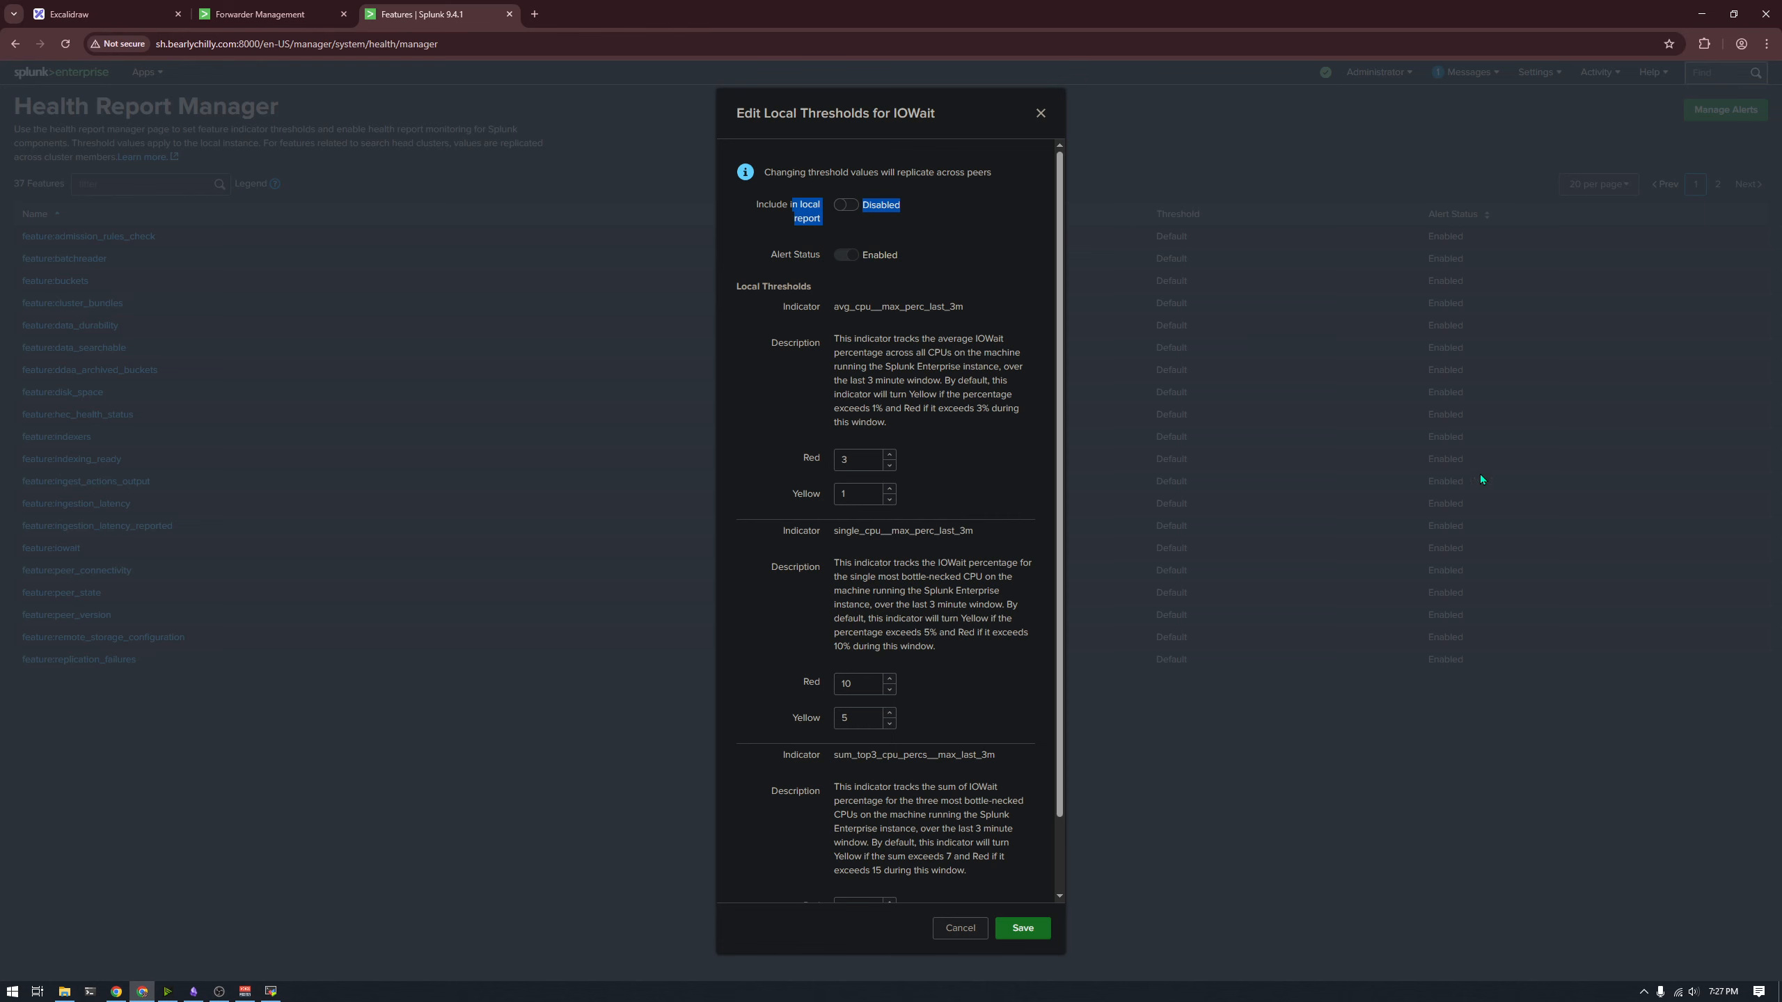
click(1406, 516)
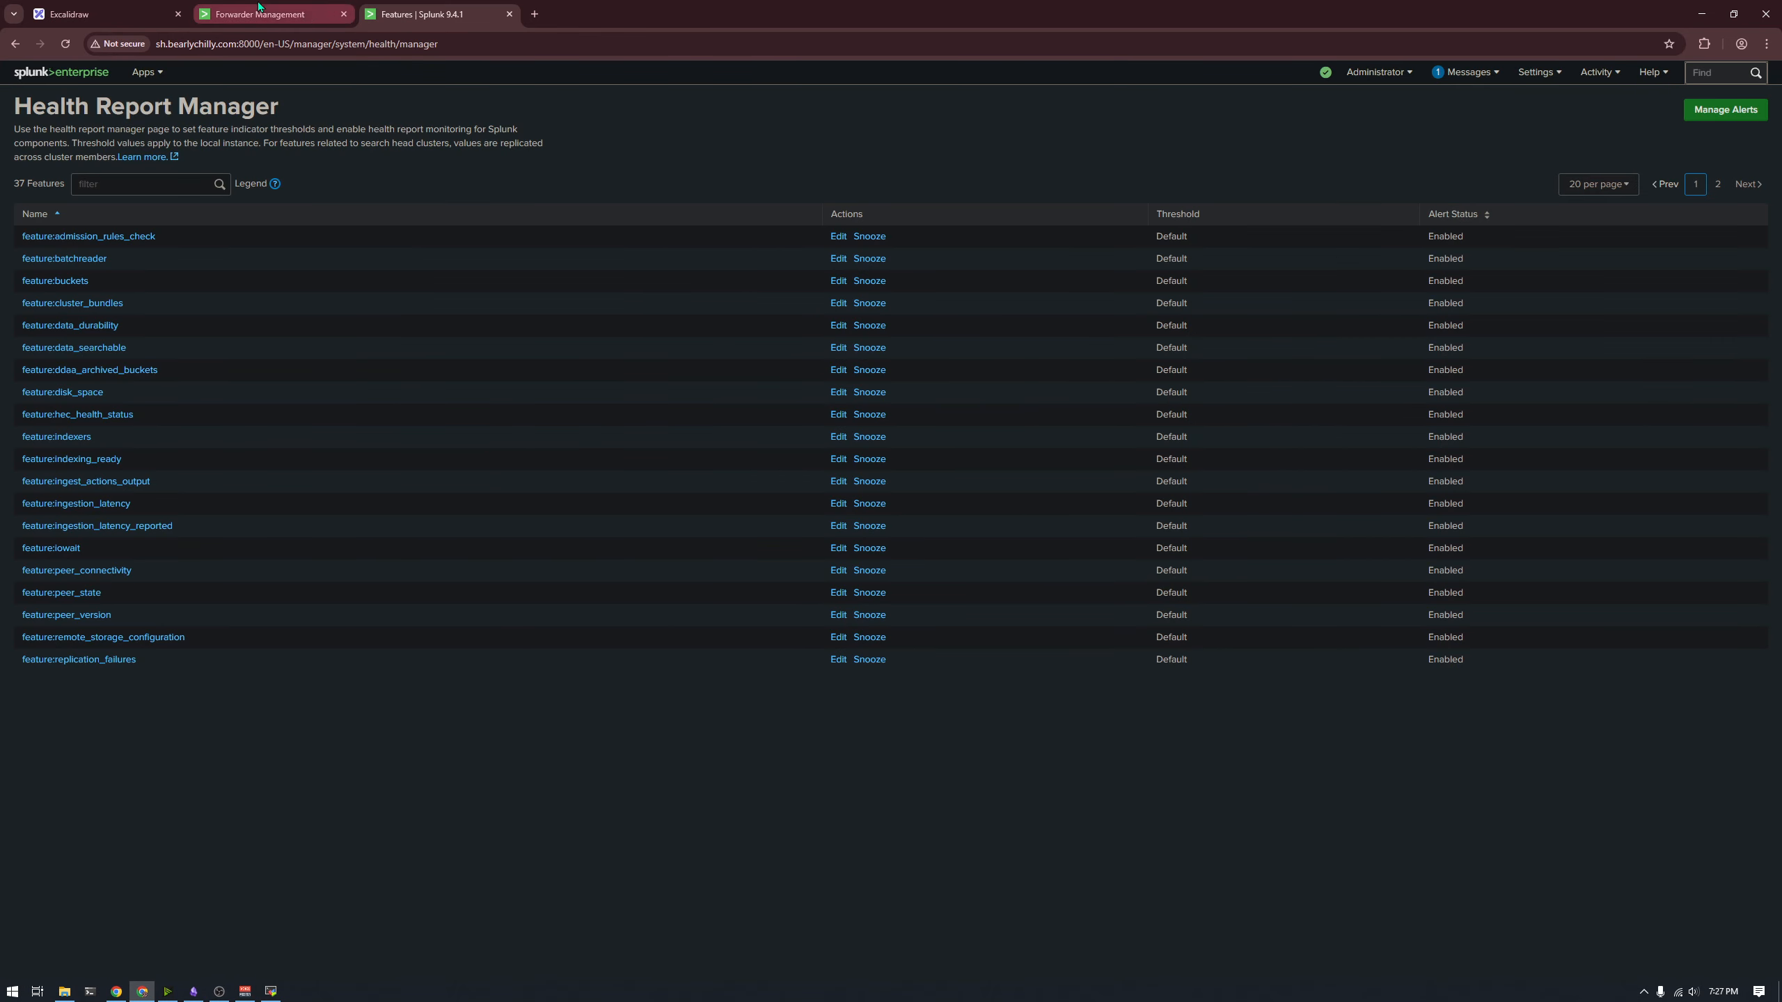
Step: Open the heavy forwarder's Splunk page in a new browser tab and sign in with the saved username and password
click(535, 14)
click(279, 73)
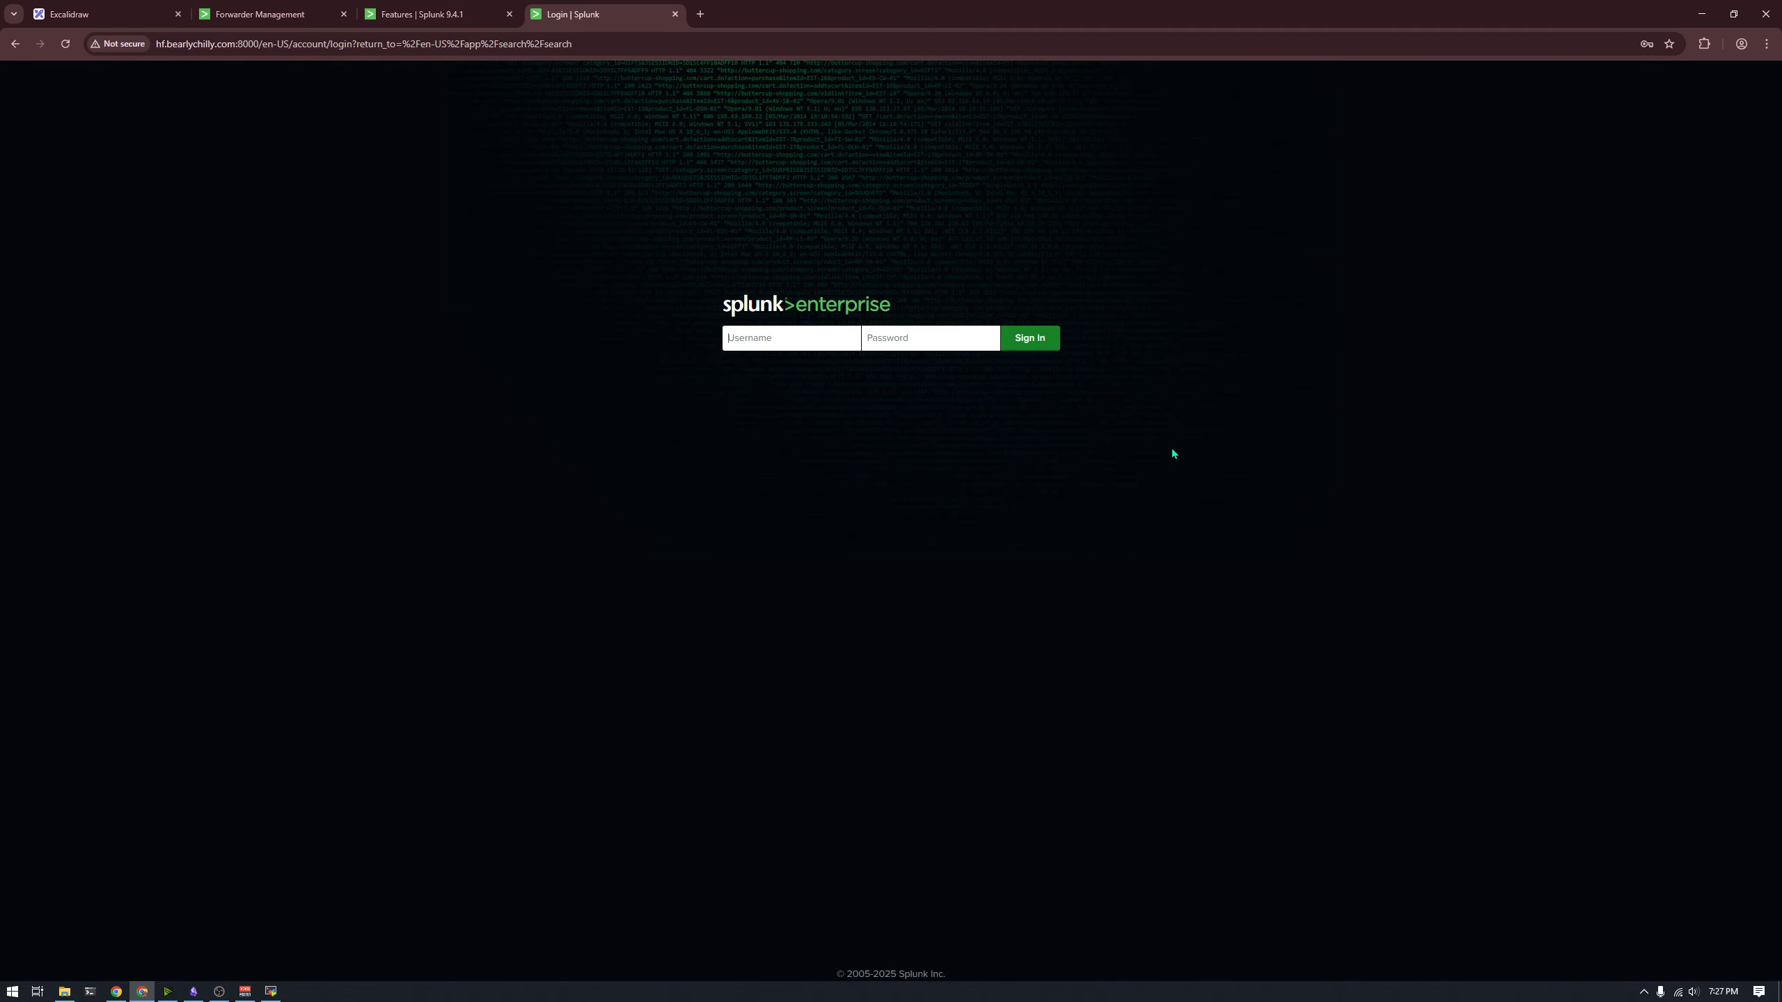
click(791, 338)
click(840, 393)
click(1029, 351)
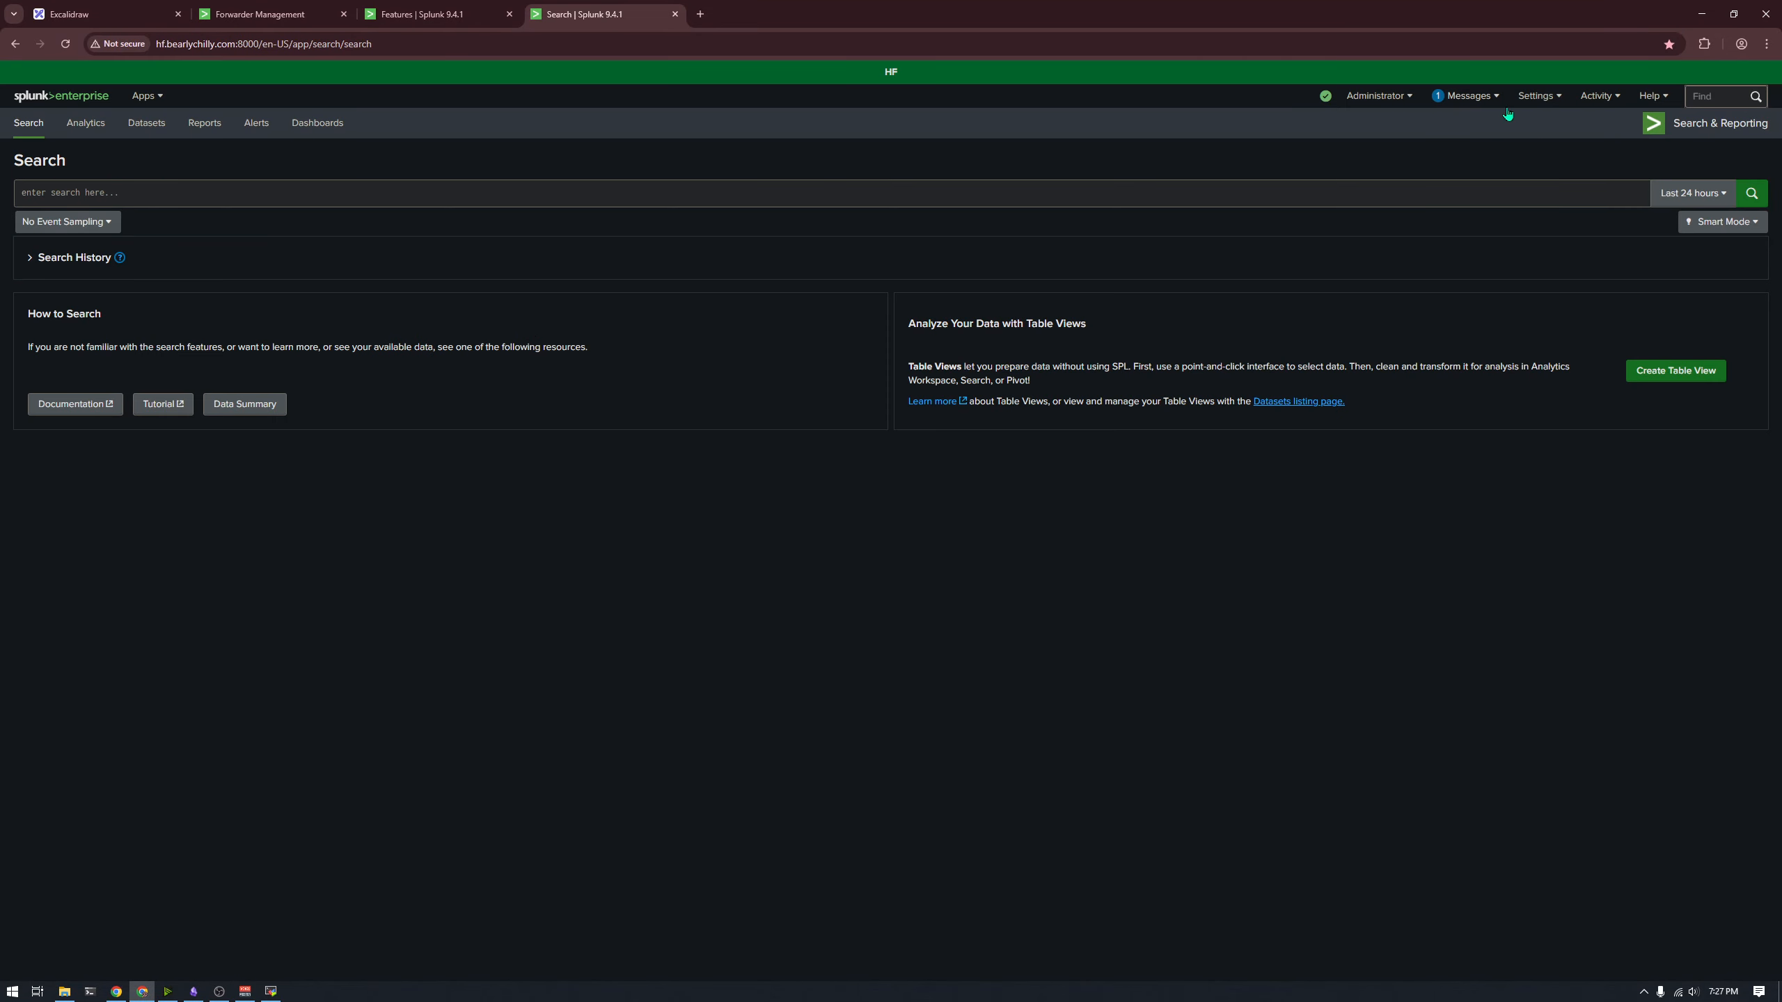
Step: Check the IOWait settings in the heavy forwarder's Health Report Manager, and close the heavy forwarder and search head pages
click(1537, 96)
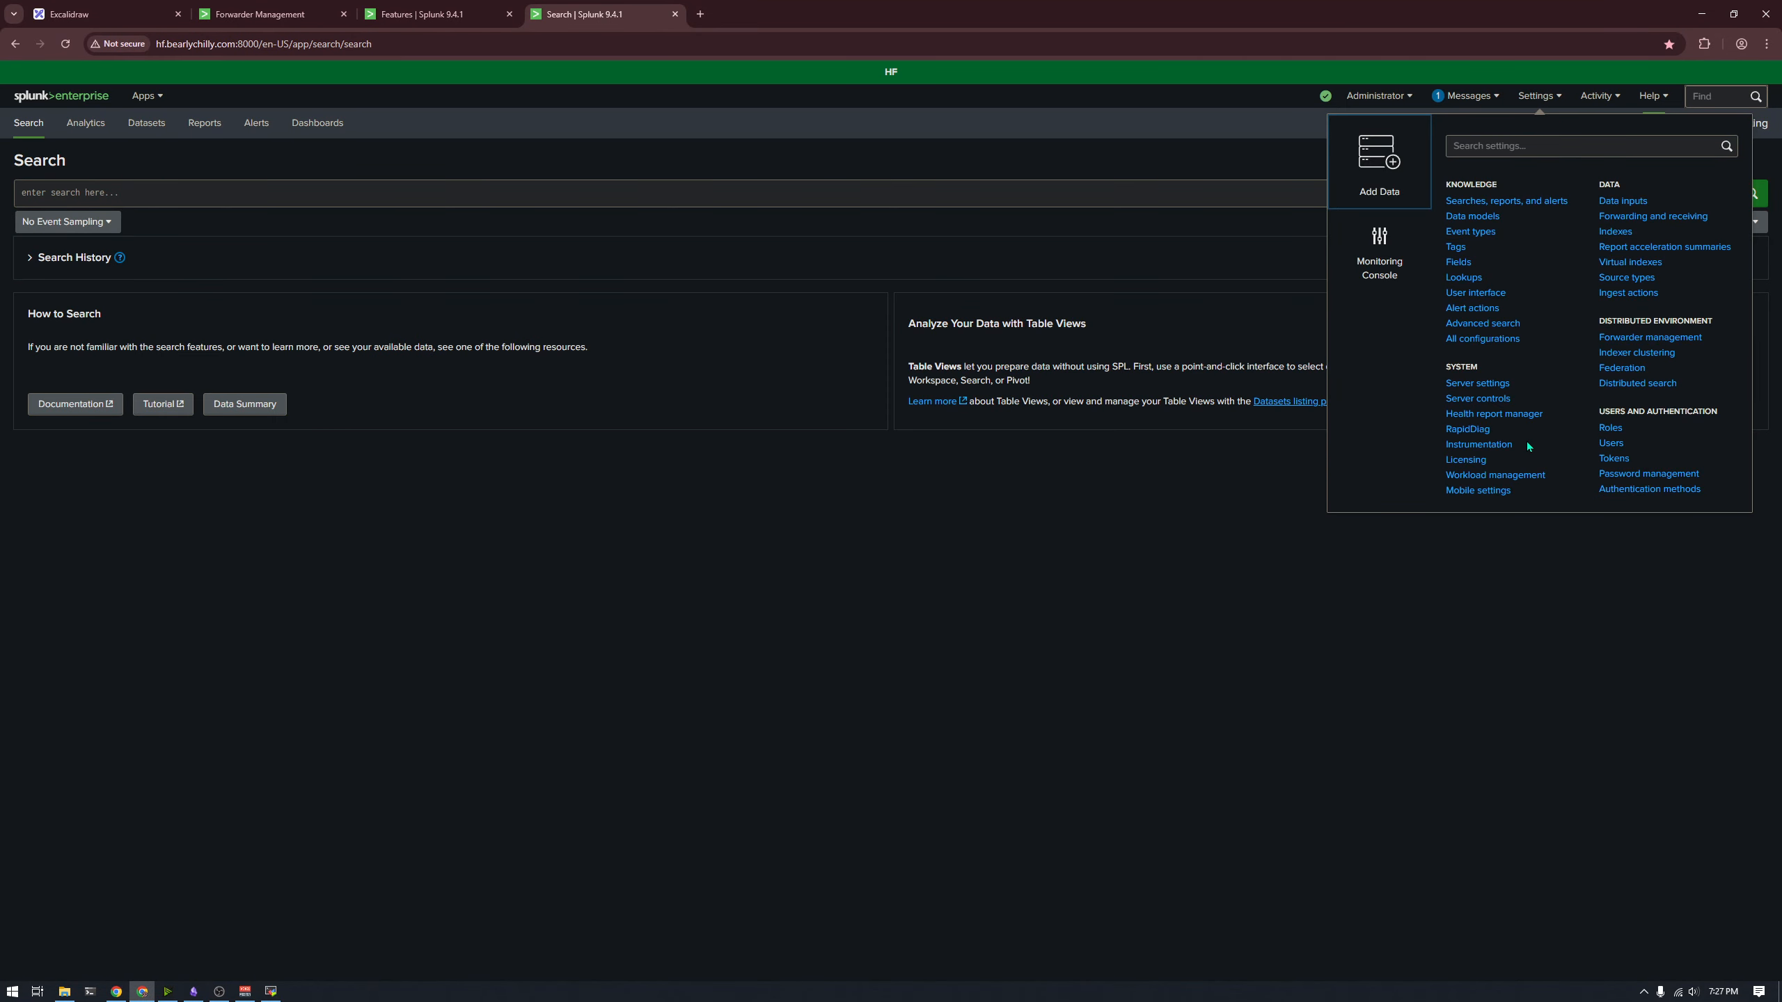
click(1525, 442)
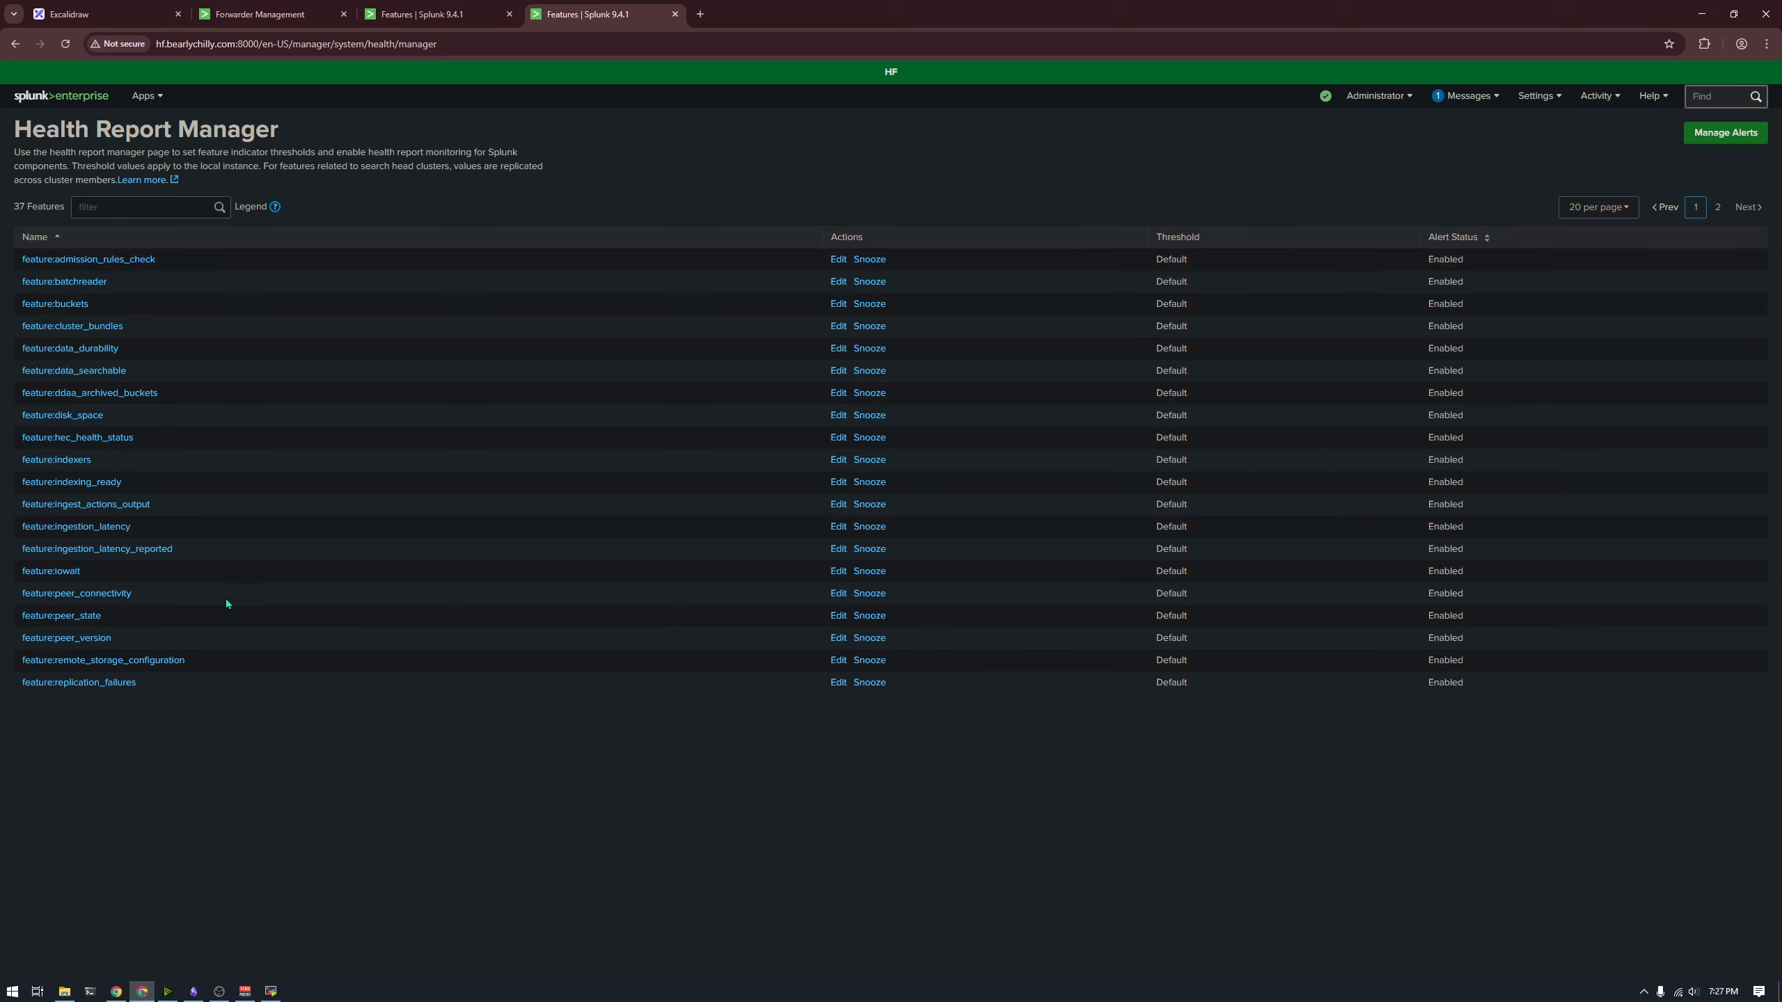
click(60, 570)
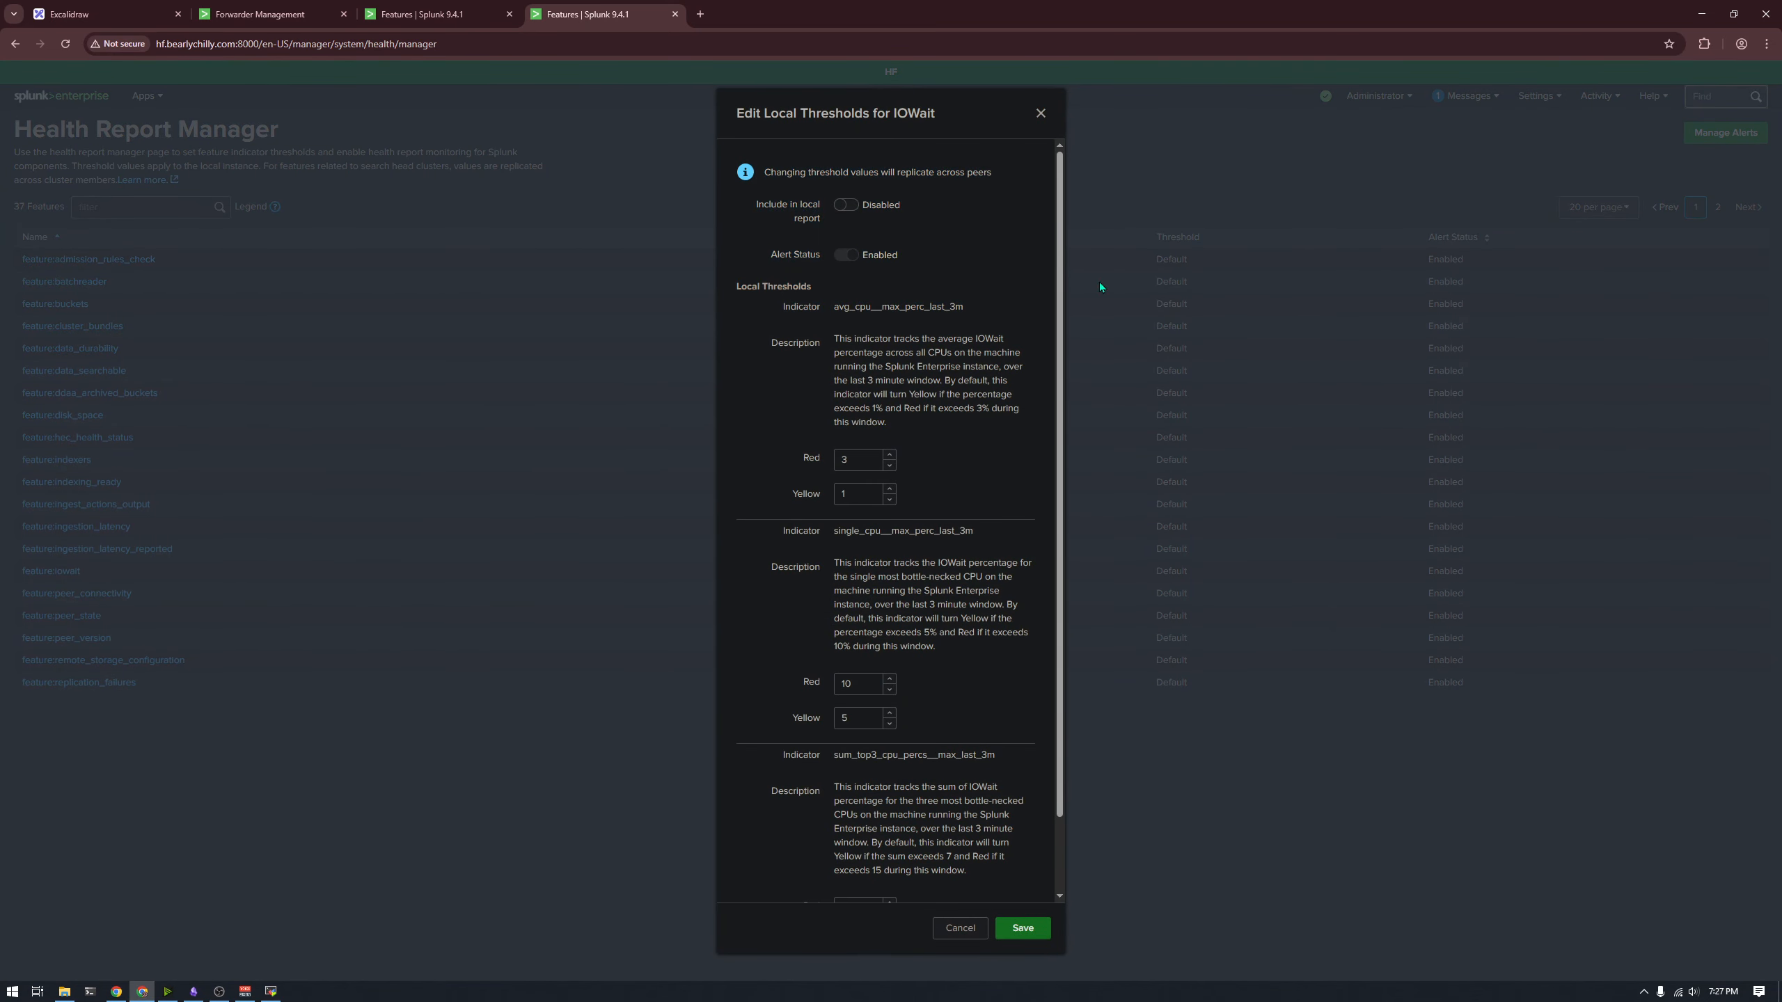
click(1100, 286)
click(676, 14)
click(510, 14)
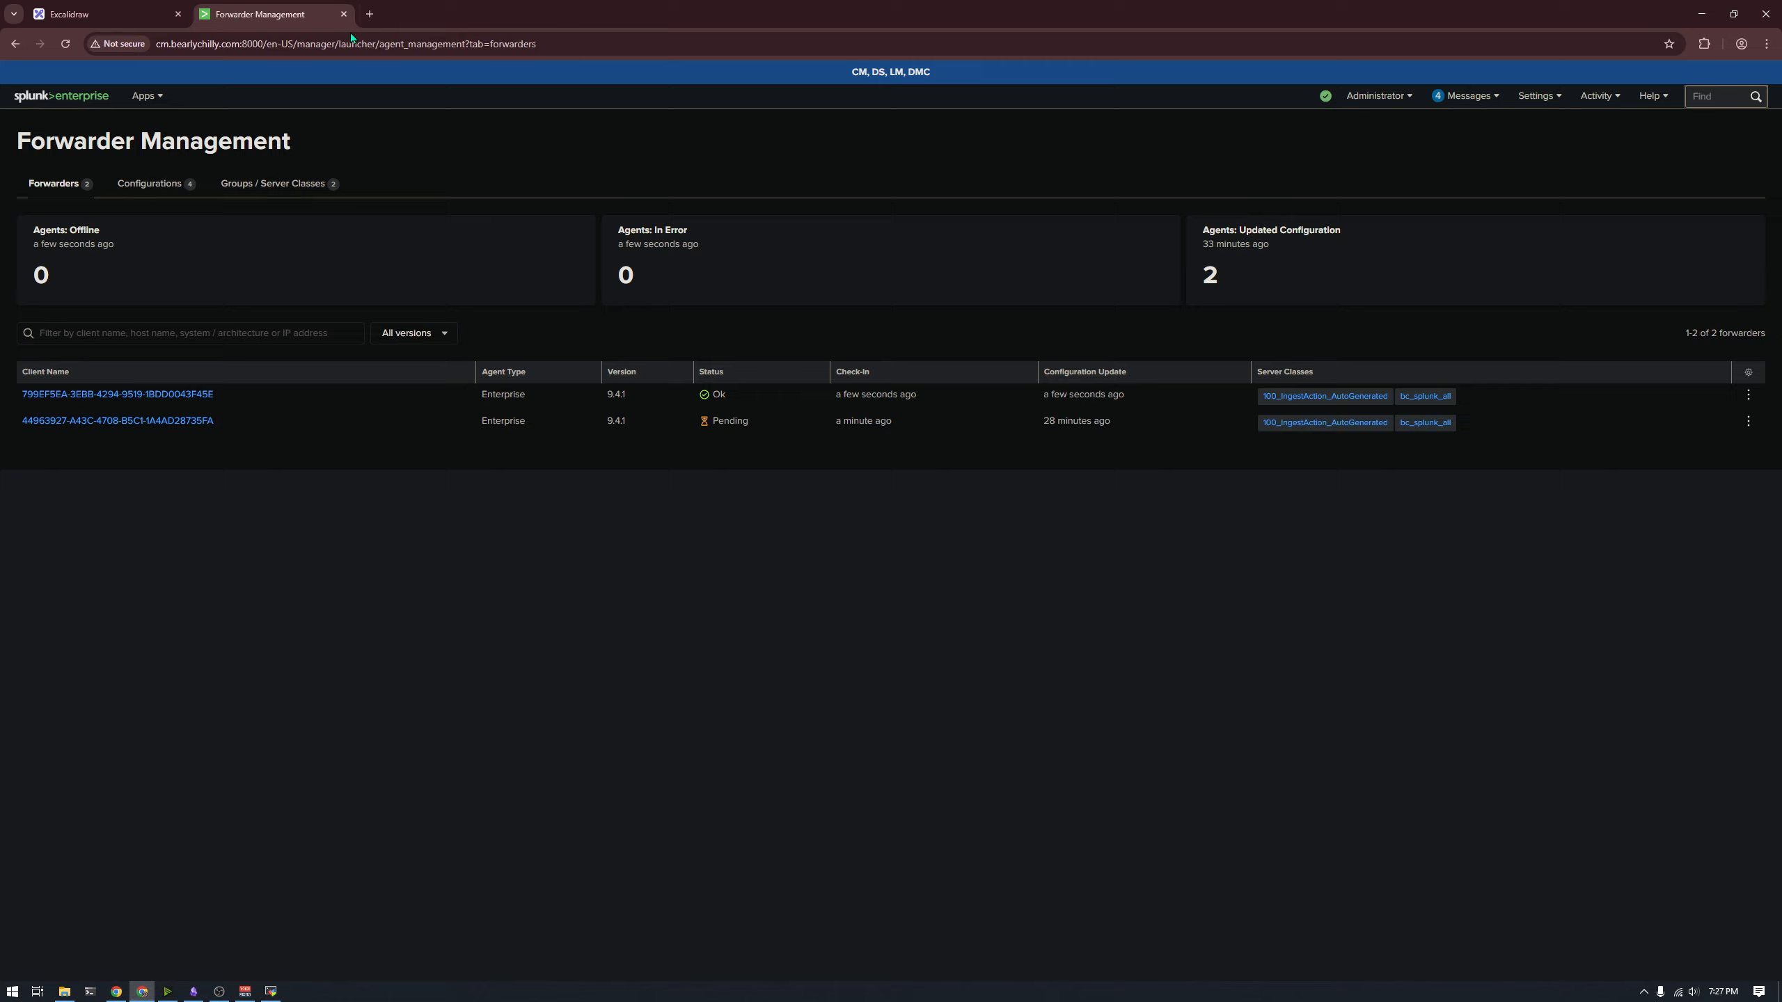
Step: Switch to Excalidraw and review the SH, HF, indexers and CM / DS / DMC / LM node in the Splunk Dev Lab diagram
click(109, 15)
click(1338, 391)
drag(1413, 828, 1248, 741)
drag(1652, 696, 1149, 618)
click(1079, 528)
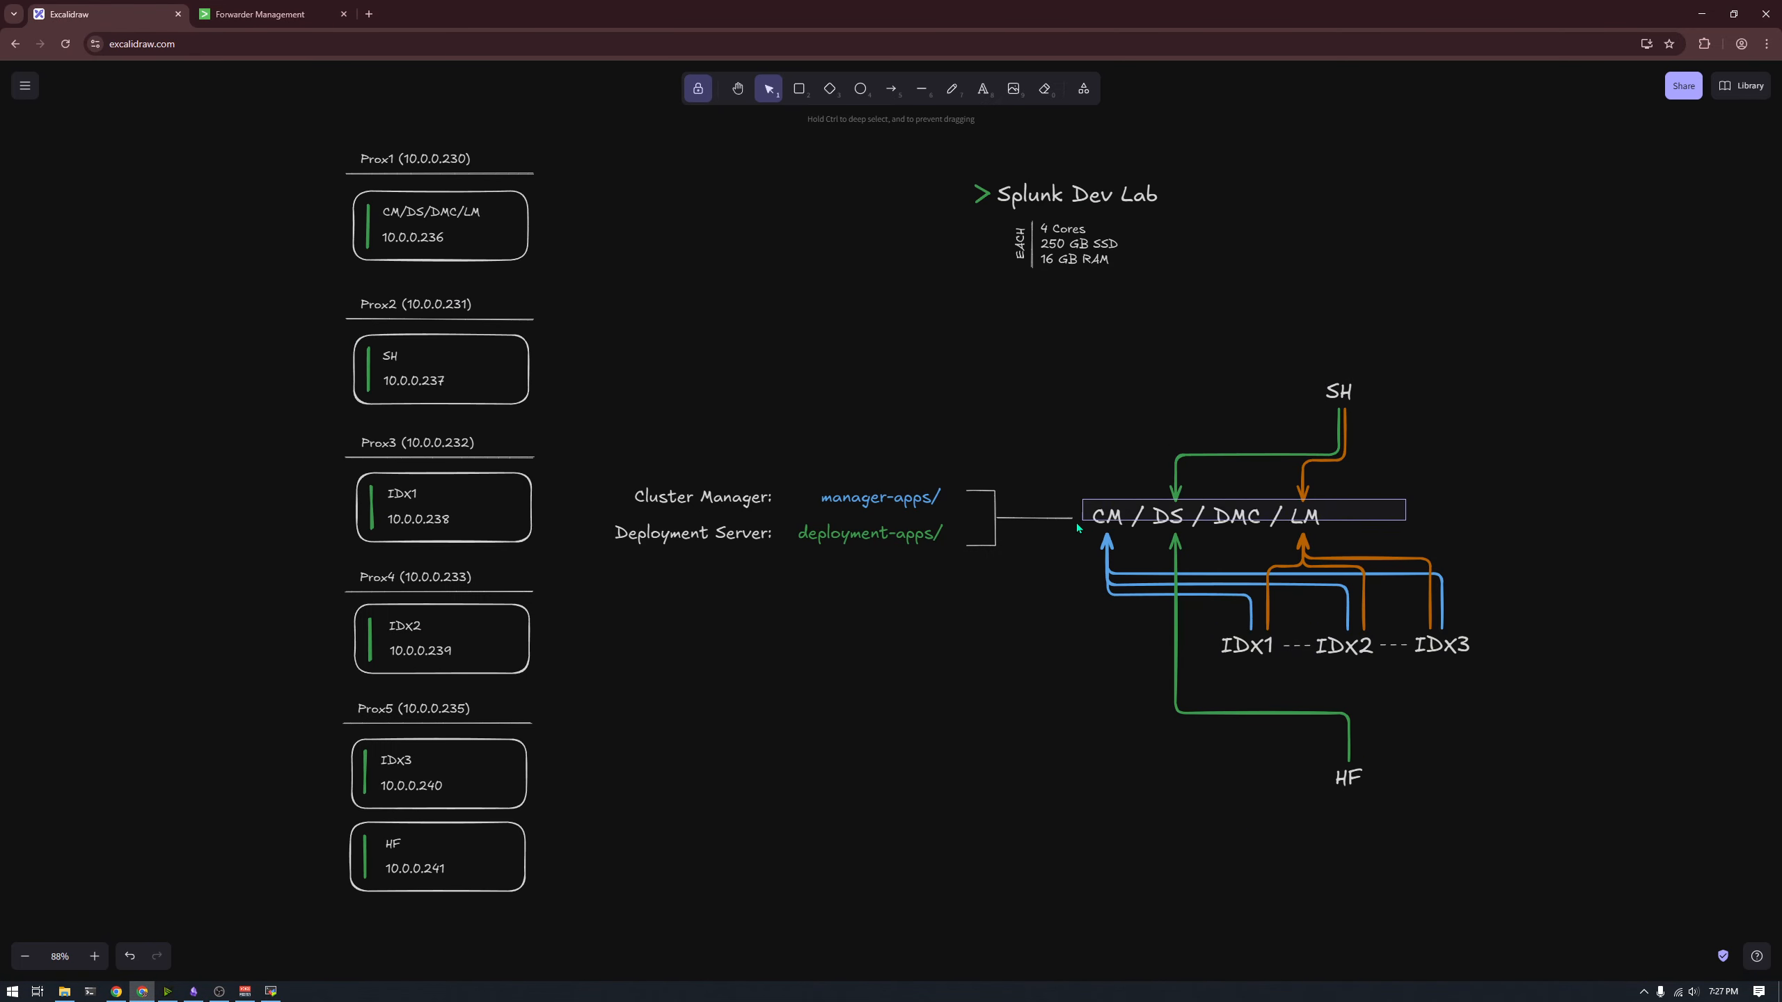
drag(1079, 527, 1071, 533)
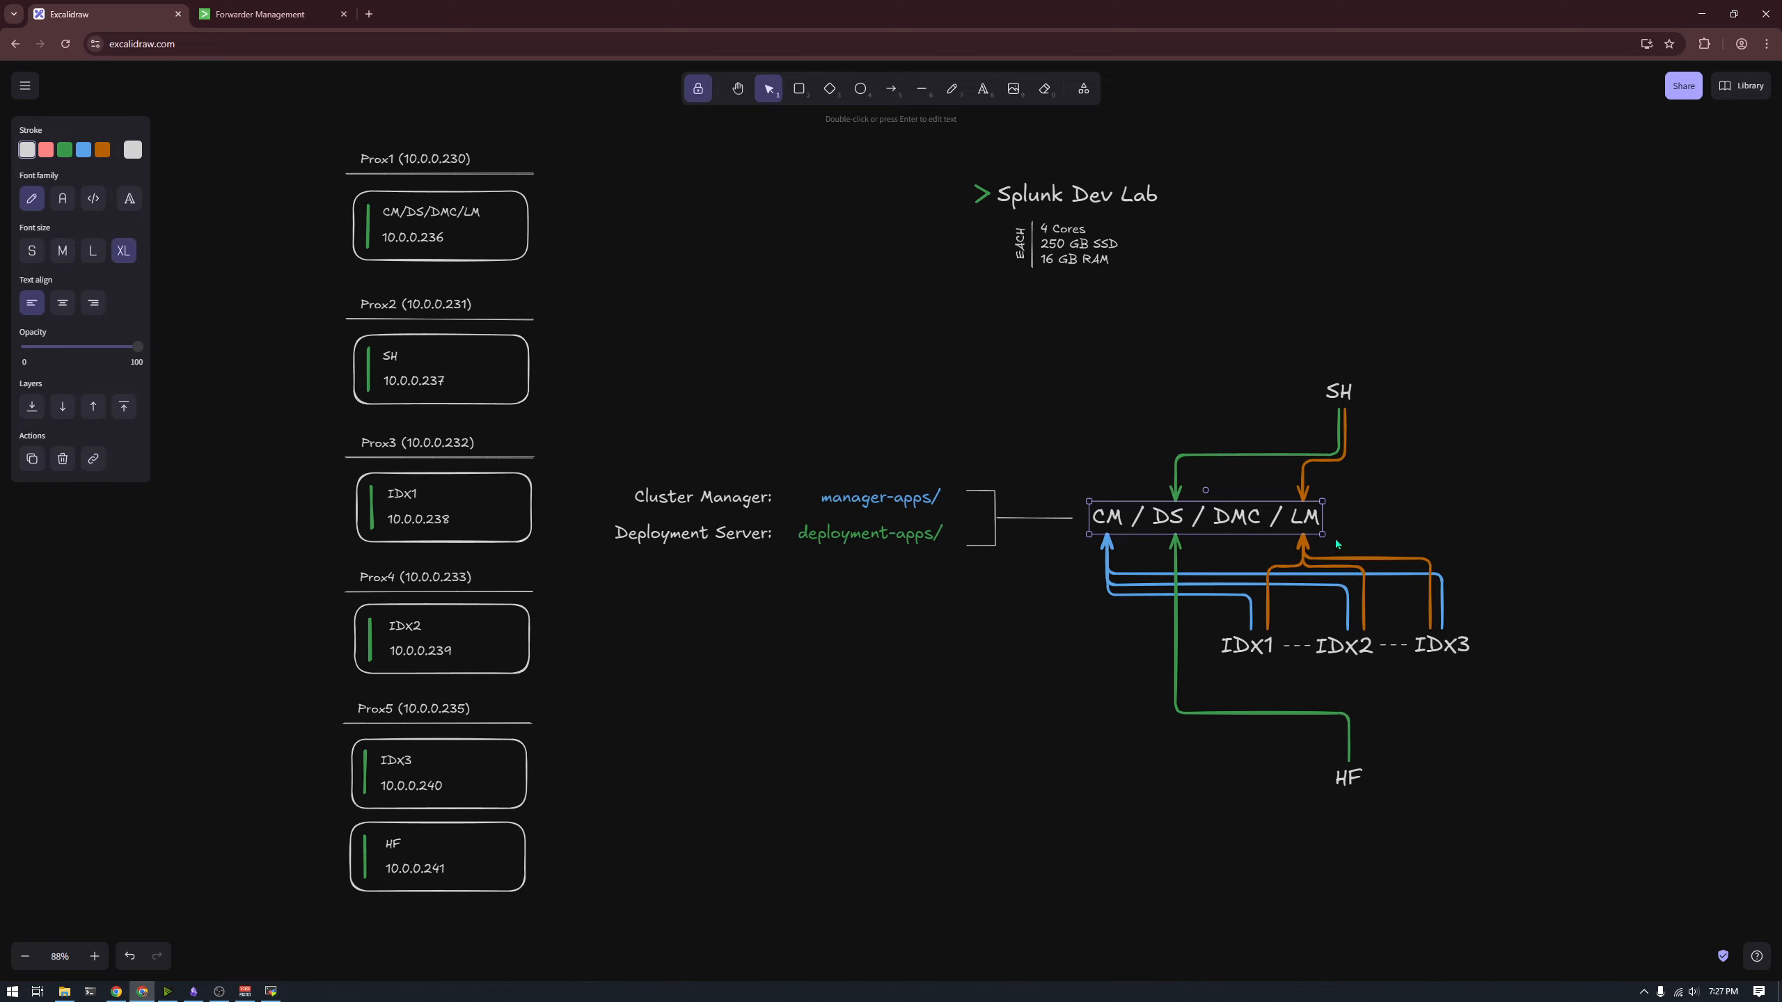
Step: Return to Forwarder Management, view the health report of the distributed Splunk deployment, and close it
click(330, 9)
click(1321, 94)
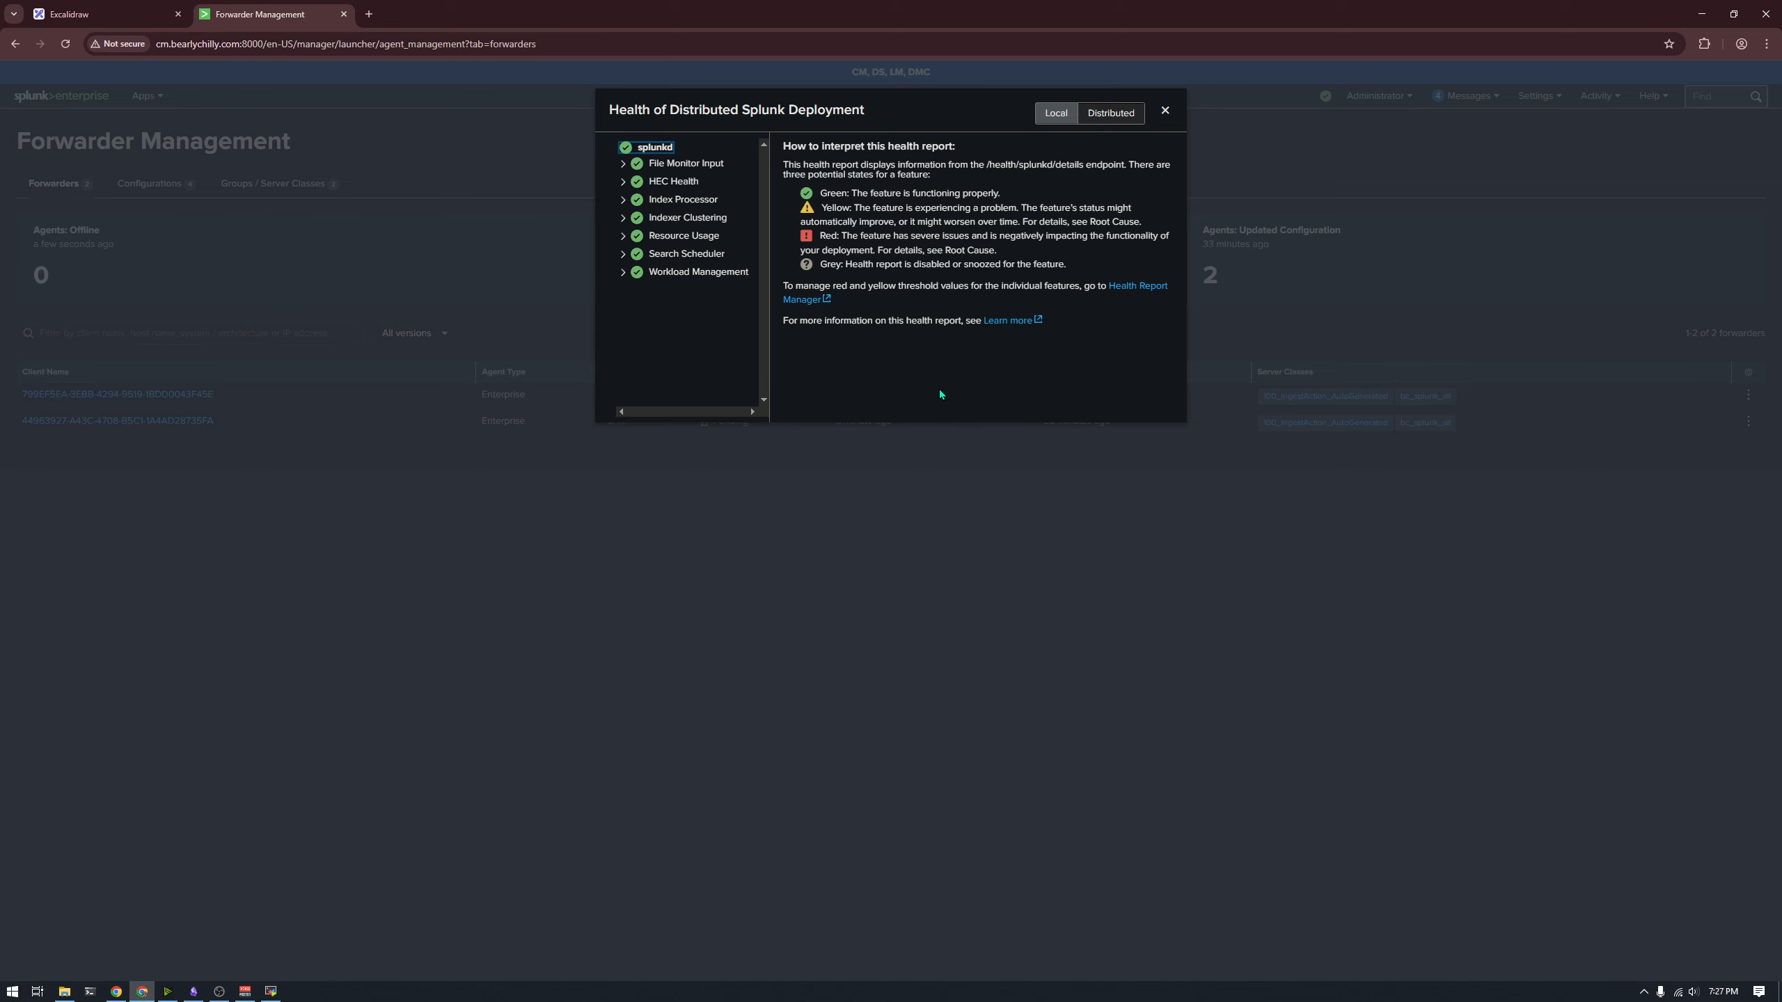
click(1398, 237)
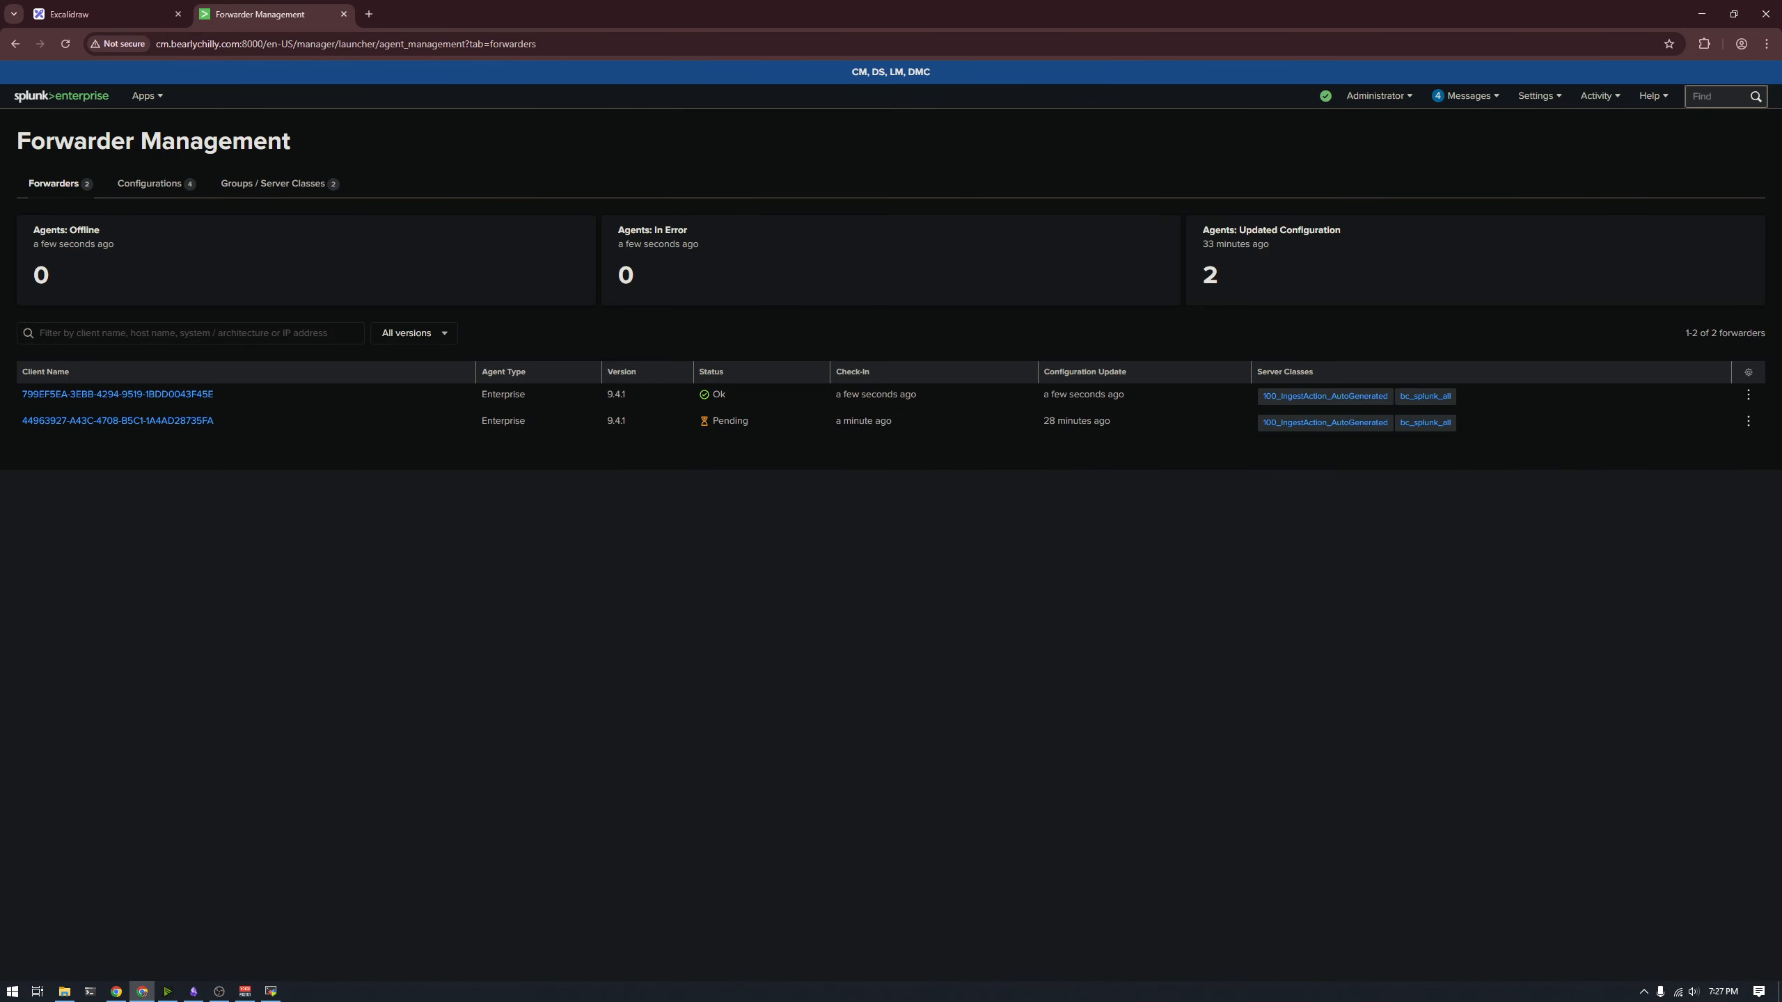